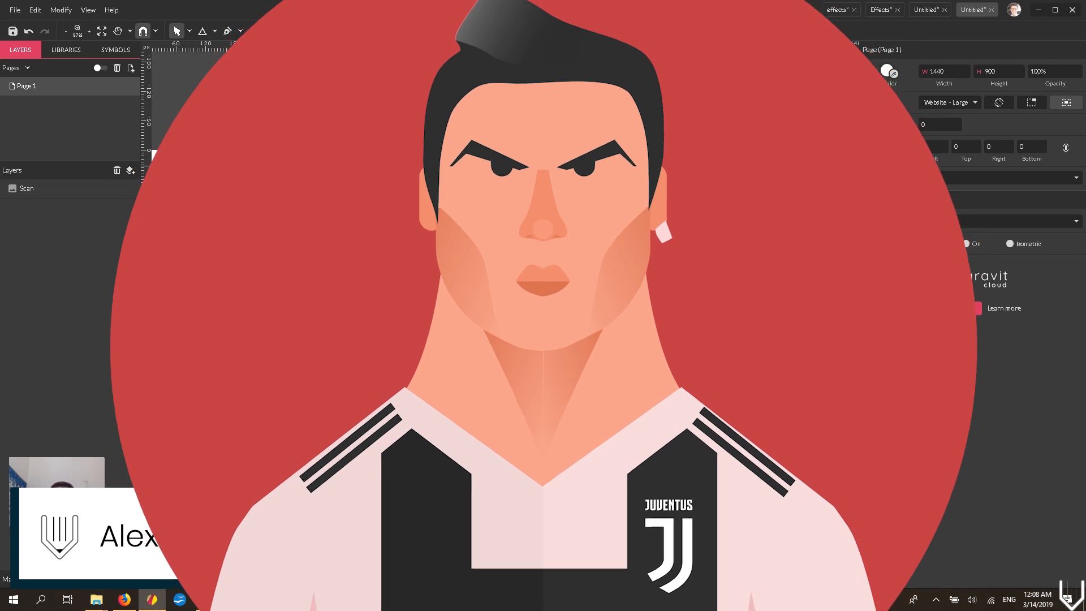
Crop the scanned sketch's empty side area to about 972 px wide and move the image to about X 272, Y 100.
click(993, 170)
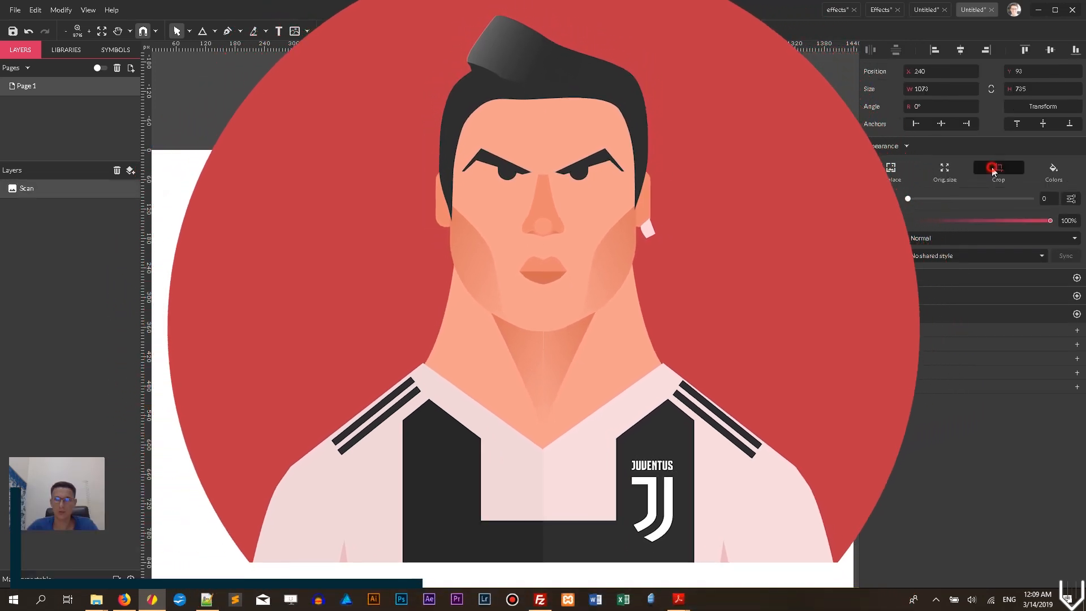
drag(792, 377, 742, 383)
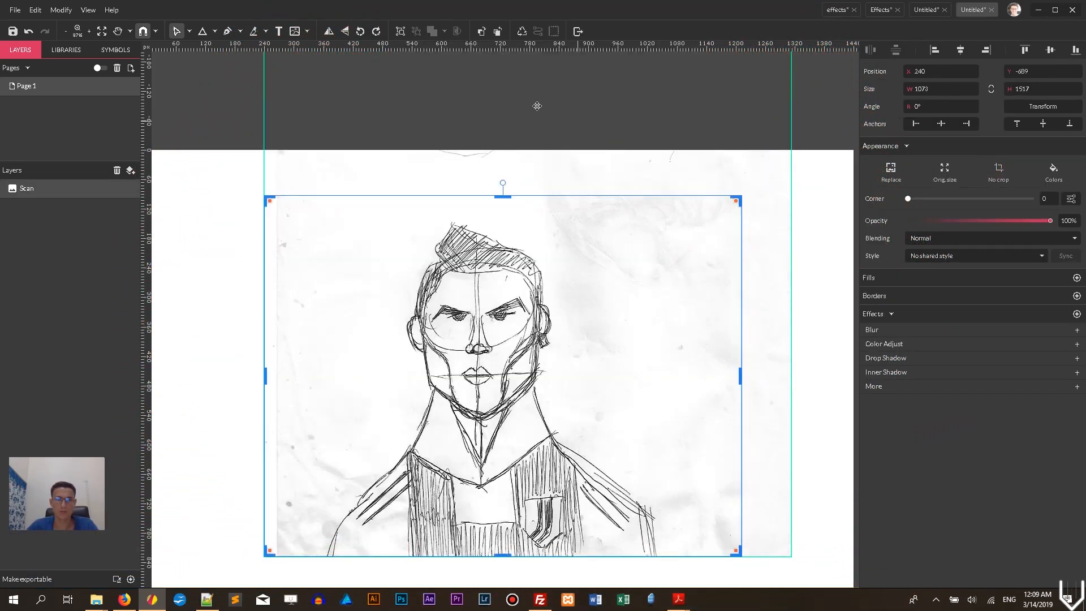
click(215, 31)
click(189, 32)
click(205, 49)
click(417, 245)
drag(417, 245, 432, 251)
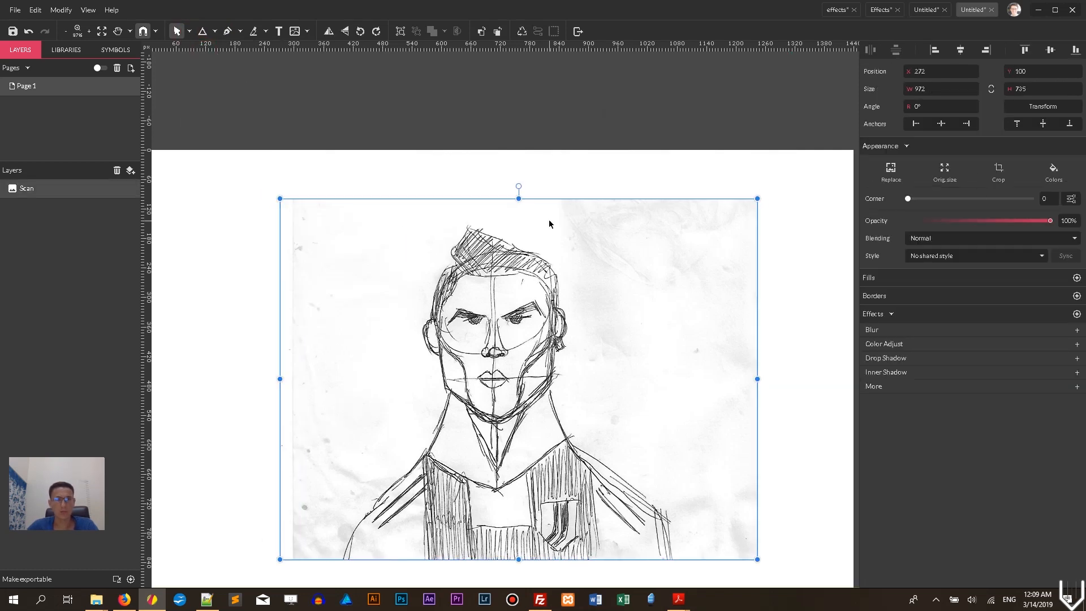
click(215, 31)
click(229, 64)
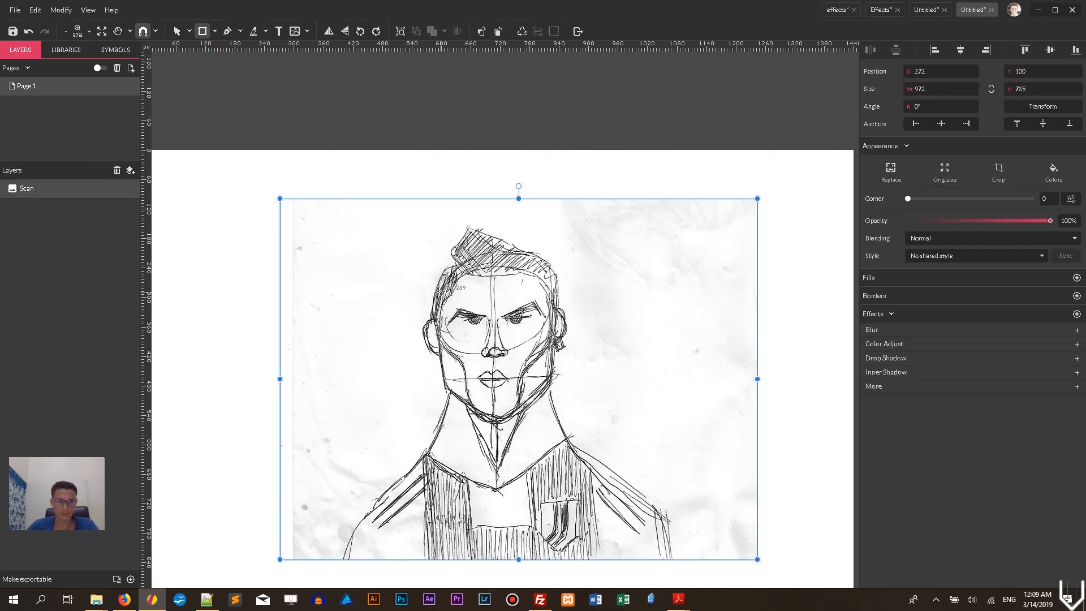
key(ctrl+plus)
key(ctrl+plus)
drag(502, 218, 661, 408)
key(ctrl+z)
mouse_move(507, 161)
mouse_down()
mouse_move(608, 314)
mouse_move(611, 304)
mouse_up()
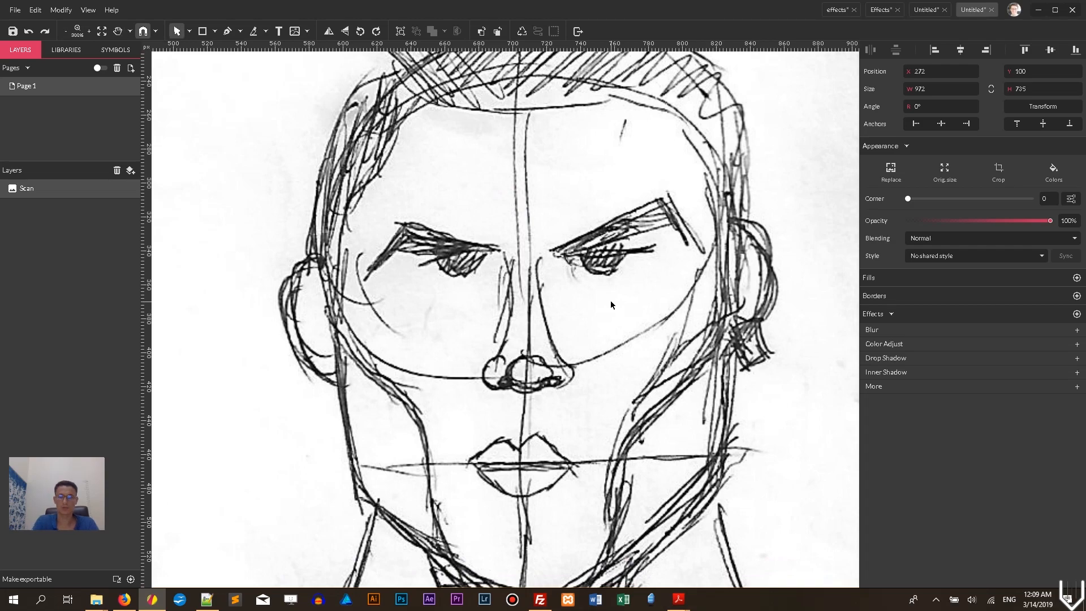
Draw a rectangle about 222 × 231 px over the sketched face, from the upper forehead to the mouth.
key(ctrl+plus)
key(ctrl+minus)
key(ctrl+minus)
key(space)
drag(524, 125, 524, 125)
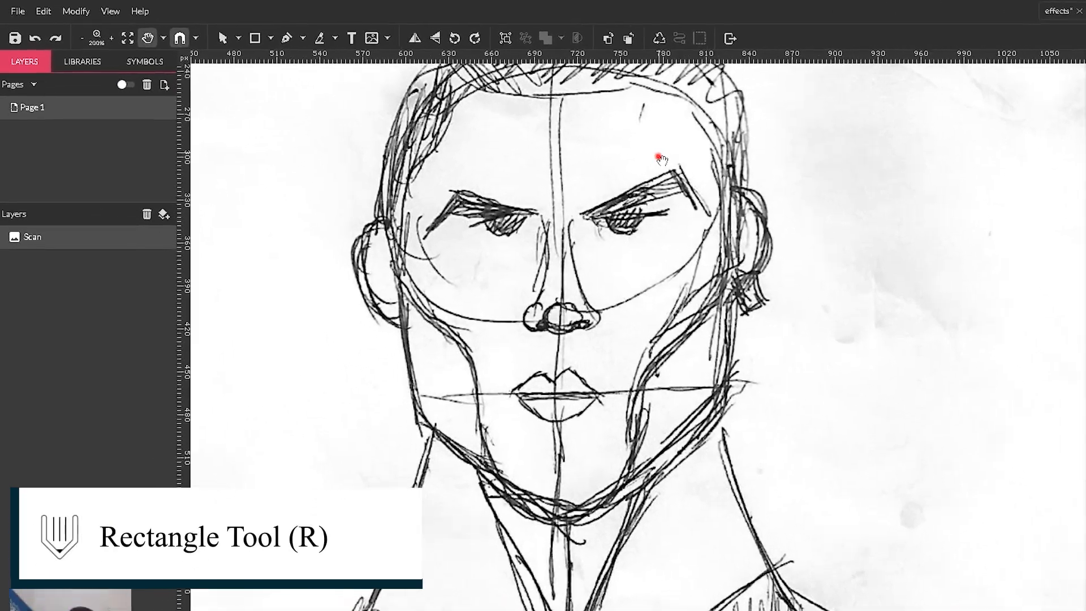
drag(661, 159, 730, 268)
click(270, 37)
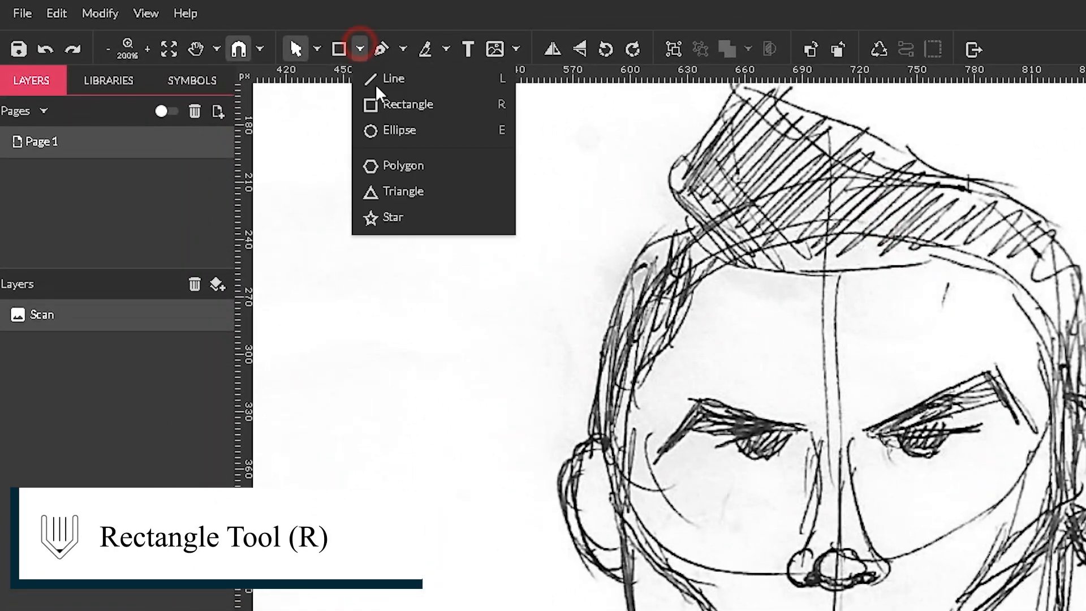
click(388, 103)
drag(630, 248, 770, 610)
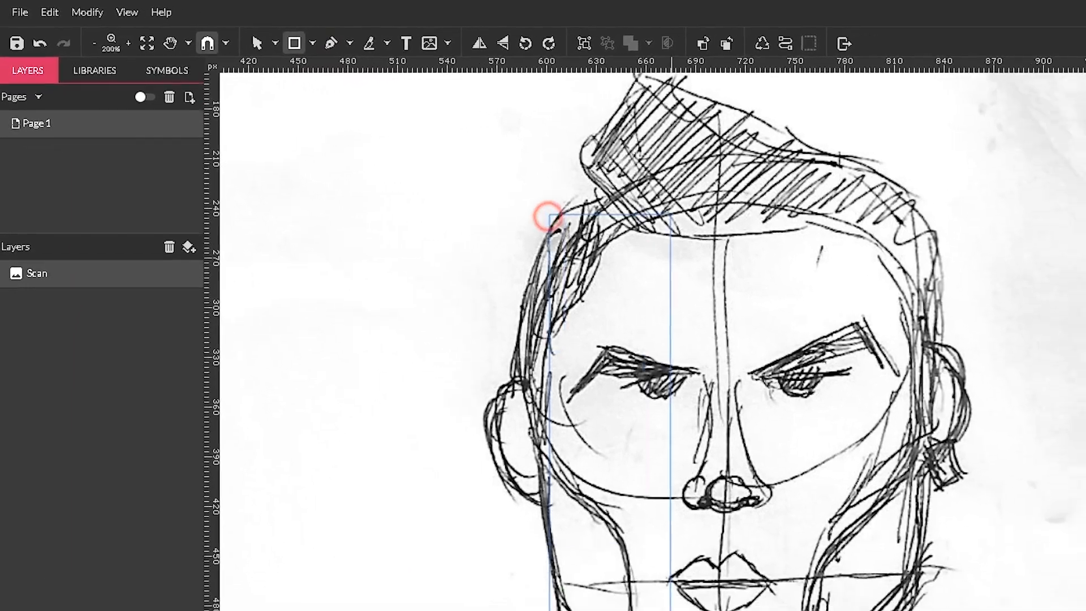
drag(670, 610, 919, 596)
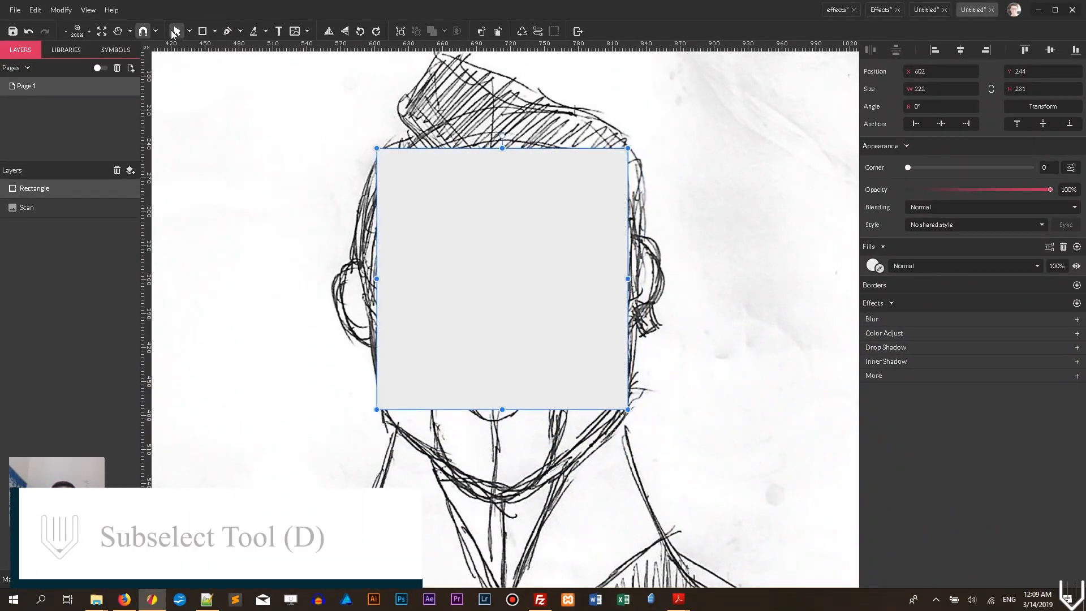
Round all four corners of the face rectangle to a radius of about 57 with the Subselect tool.
click(190, 31)
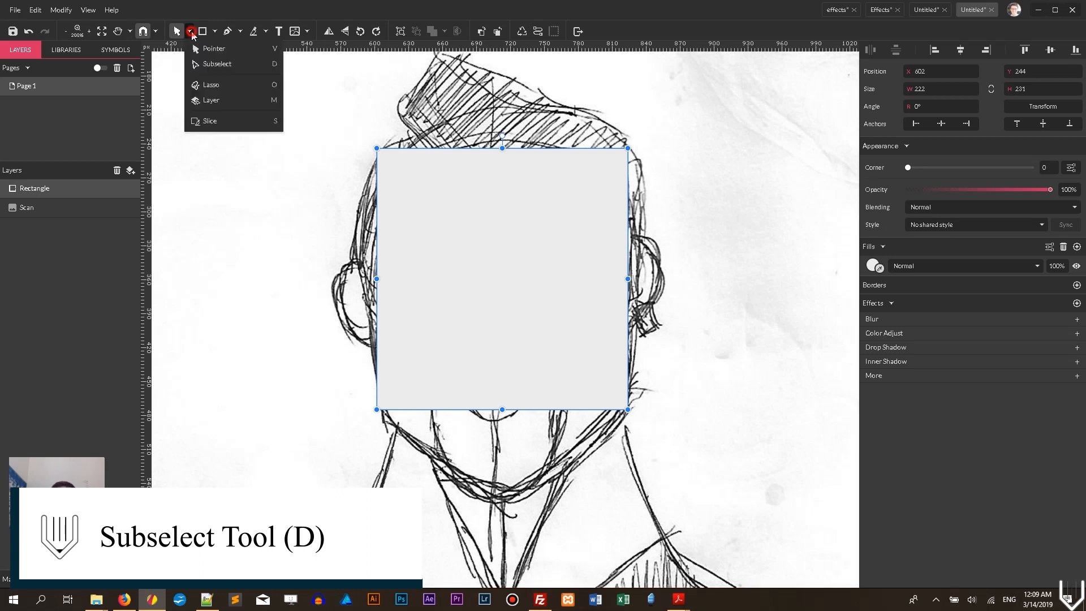
click(229, 64)
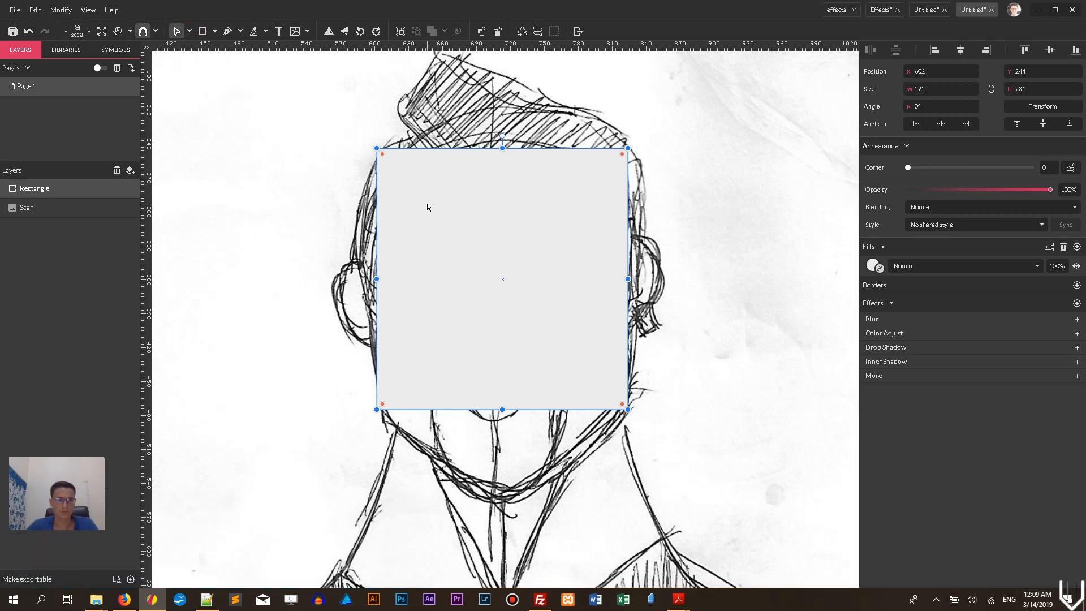
drag(383, 158, 445, 193)
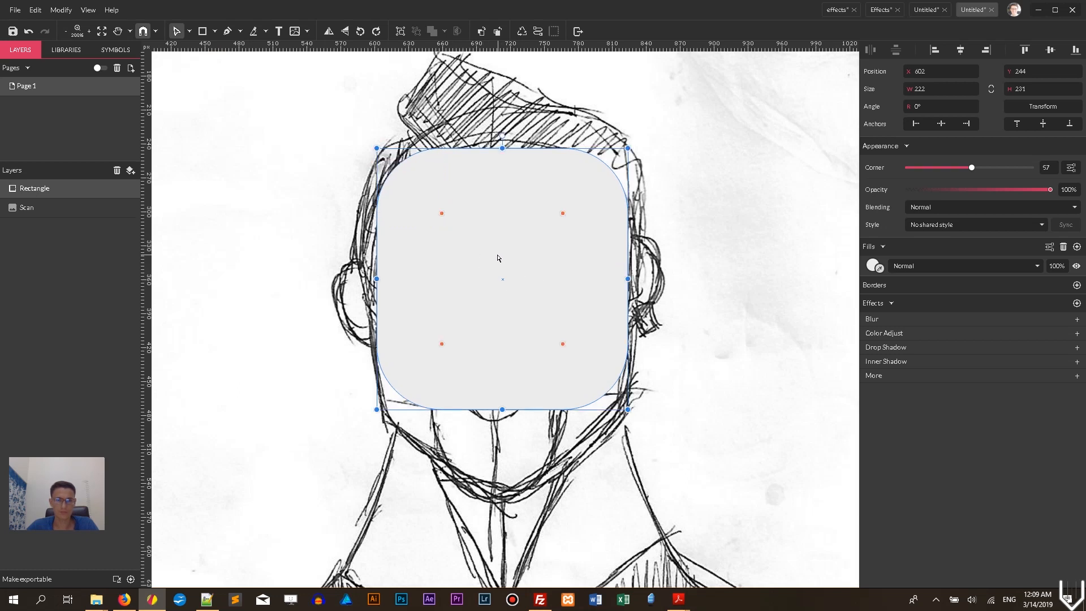
Stretch the rounded face rectangle upward and downward to about 276 px high, starting at about Y 227.
drag(501, 409, 500, 435)
key(ctrl+z)
click(192, 31)
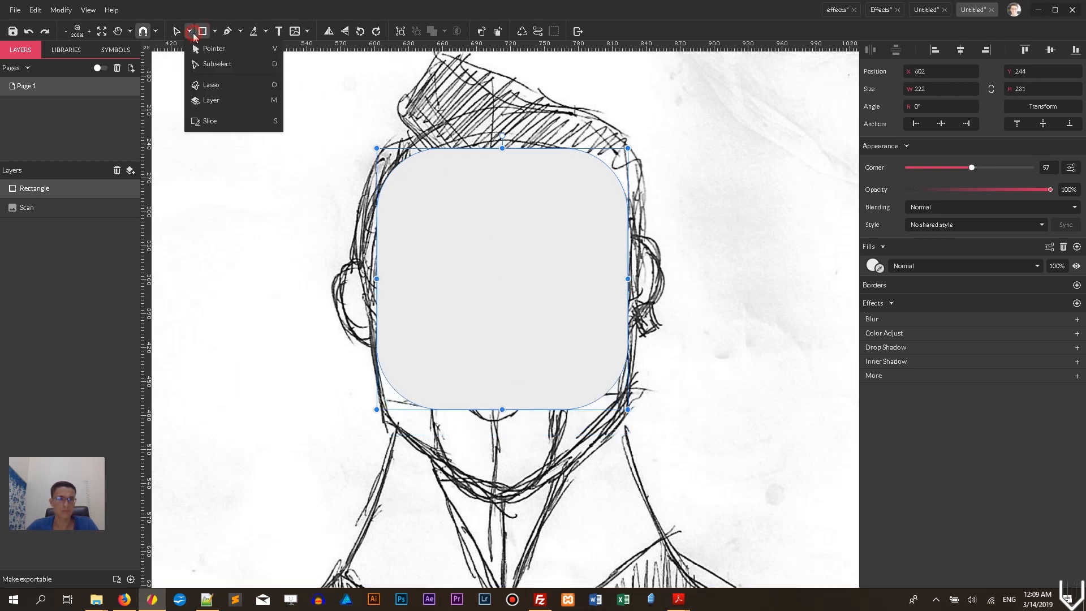
click(208, 46)
click(446, 194)
drag(503, 149, 484, 163)
drag(503, 411, 503, 441)
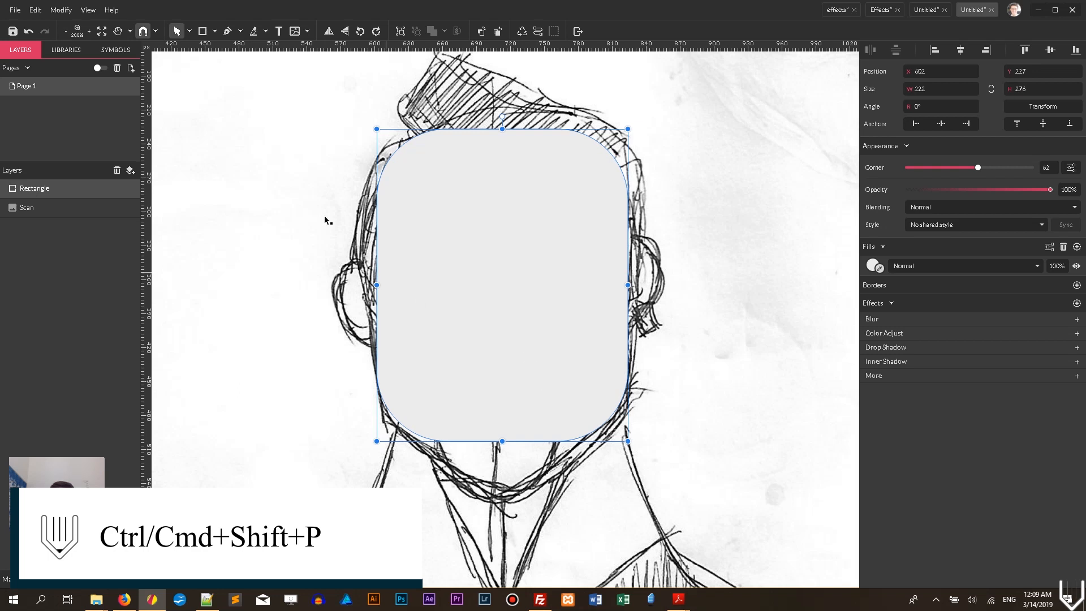
Convert the rounded rectangle to a path and add an anchor point at the middle of its bottom edge.
key(ctrl+shift+p)
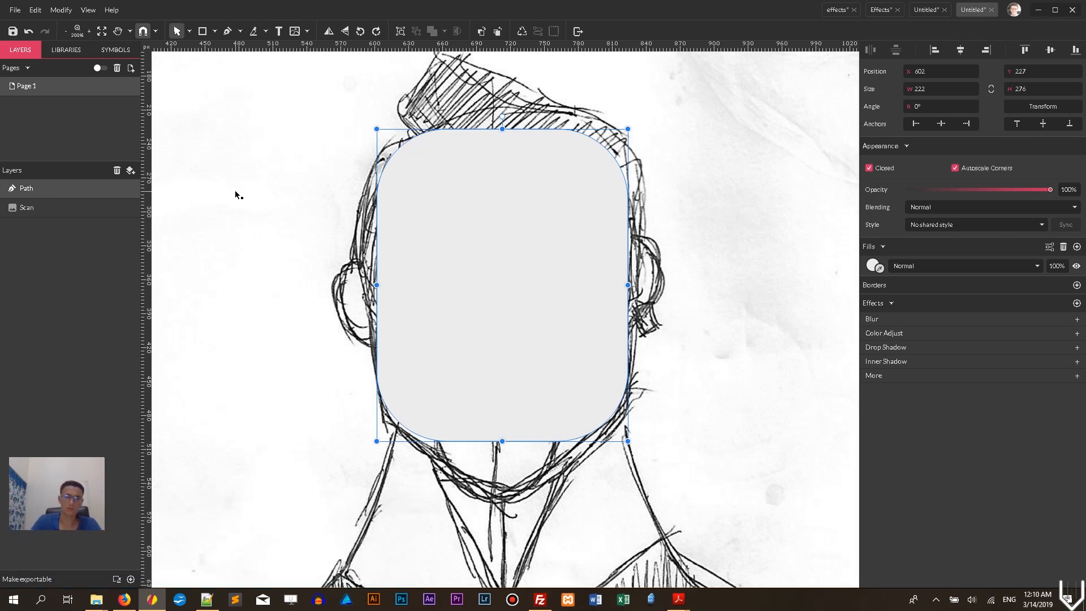
click(191, 30)
click(211, 61)
click(507, 440)
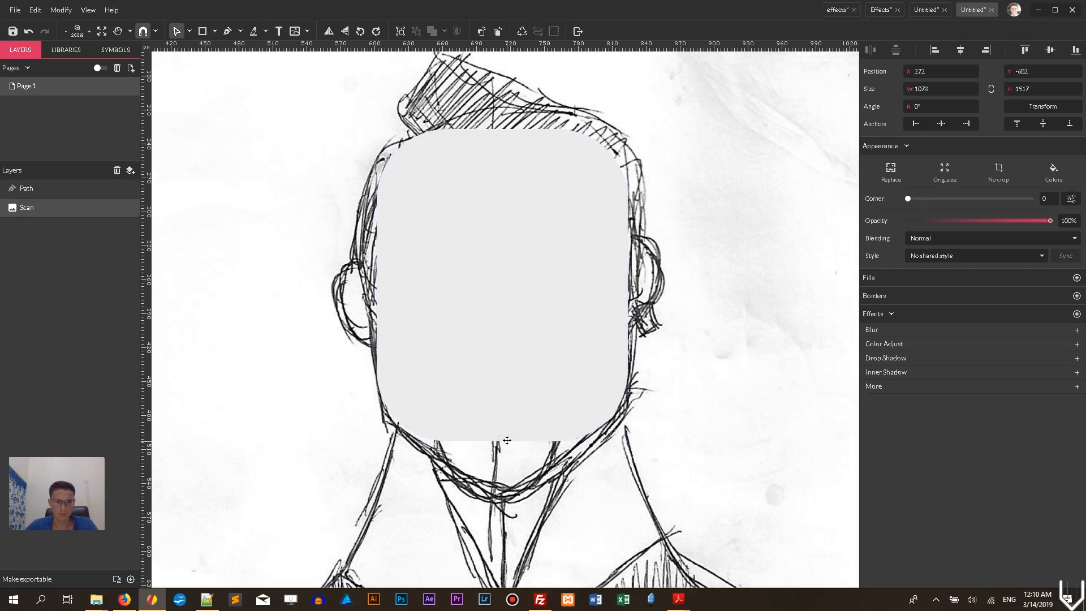
click(482, 375)
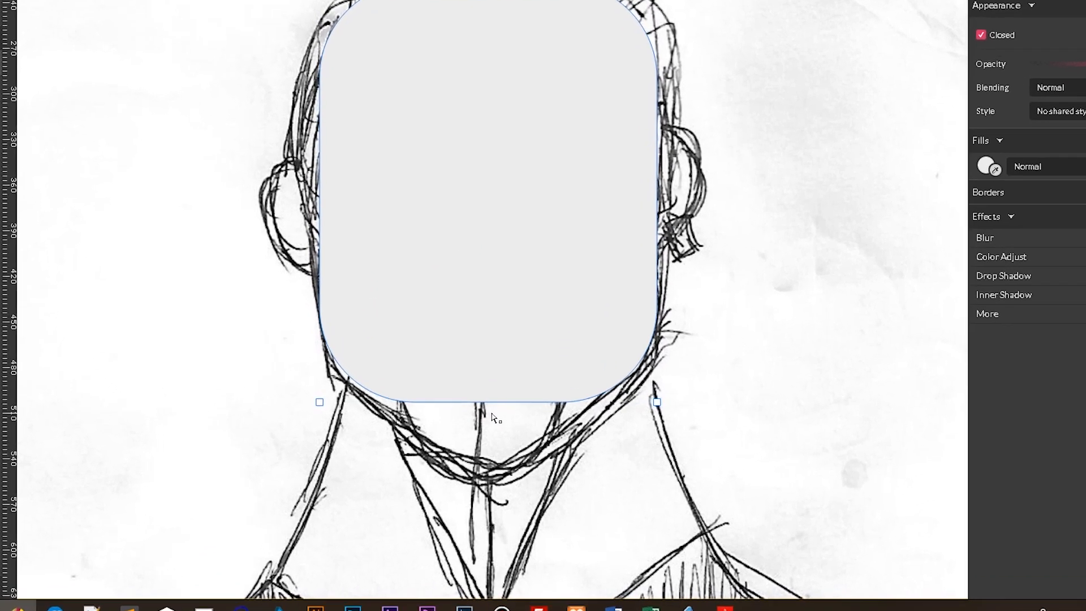
click(503, 442)
Move the bottom-centre anchor point down to the sketched chin, at about X 712, Y 555.
drag(479, 372, 475, 451)
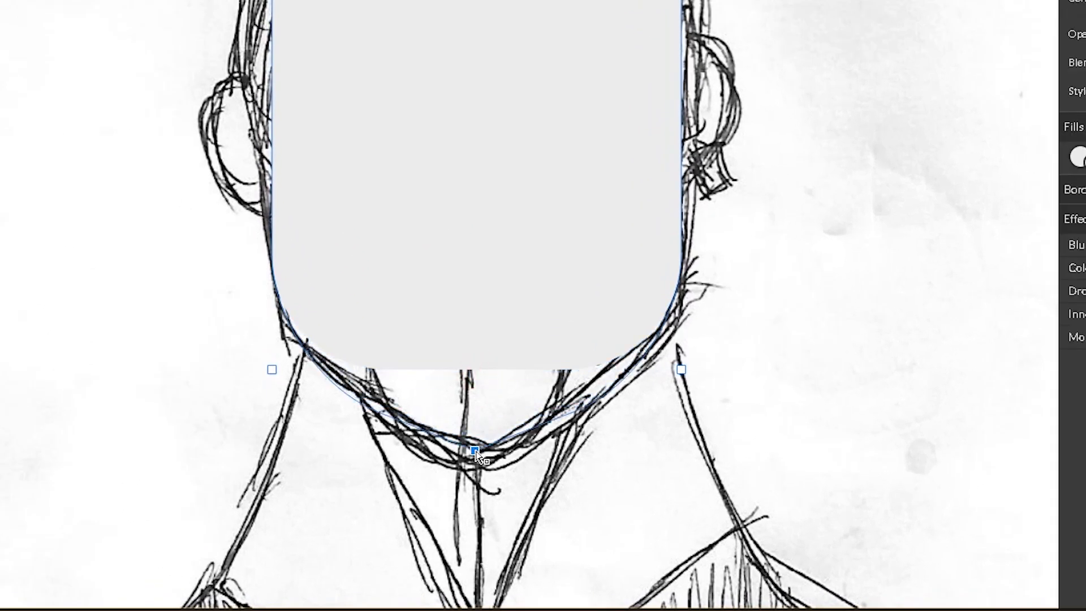
key(Down)
key(Down)
key(Down)
key(Down)
key(Down)
key(Down)
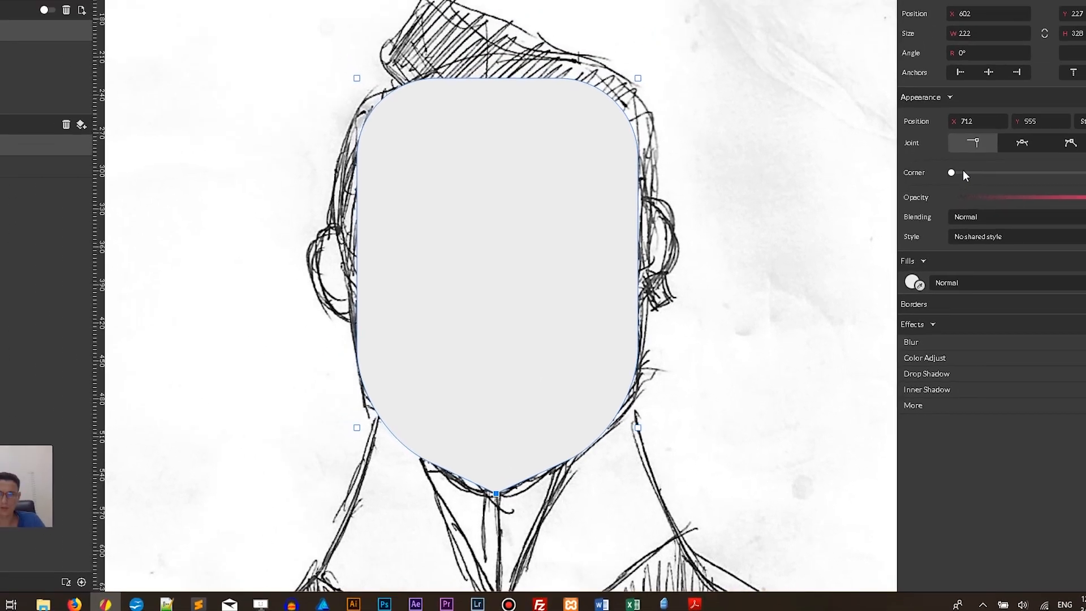
Round the chin anchor point with a corner value of 35 and move the point to about X 711, Y 563.
drag(907, 213, 952, 213)
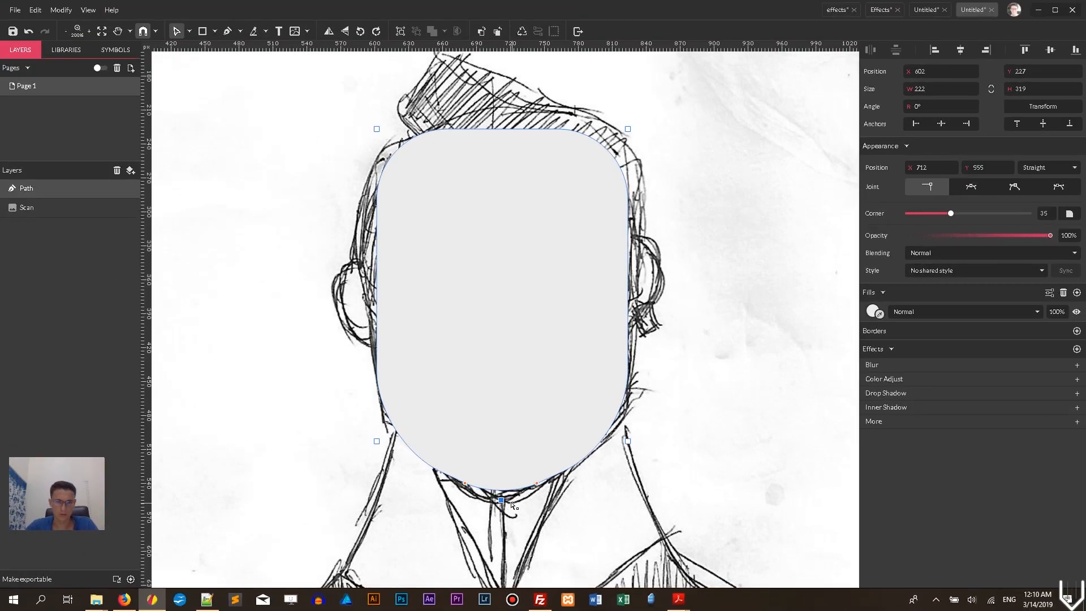
key(Down)
key(Down)
key(Down)
key(Down)
key(Down)
key(Down)
key(Down)
key(Down)
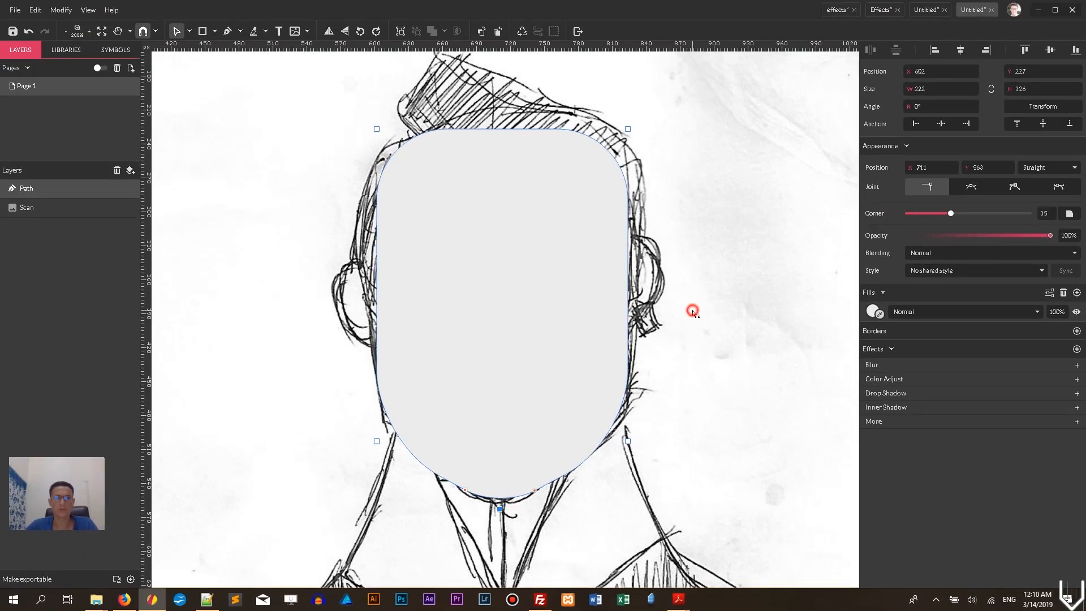
Shift the scanned sketch up slightly and lock the Scan layer.
click(692, 311)
drag(554, 250, 557, 244)
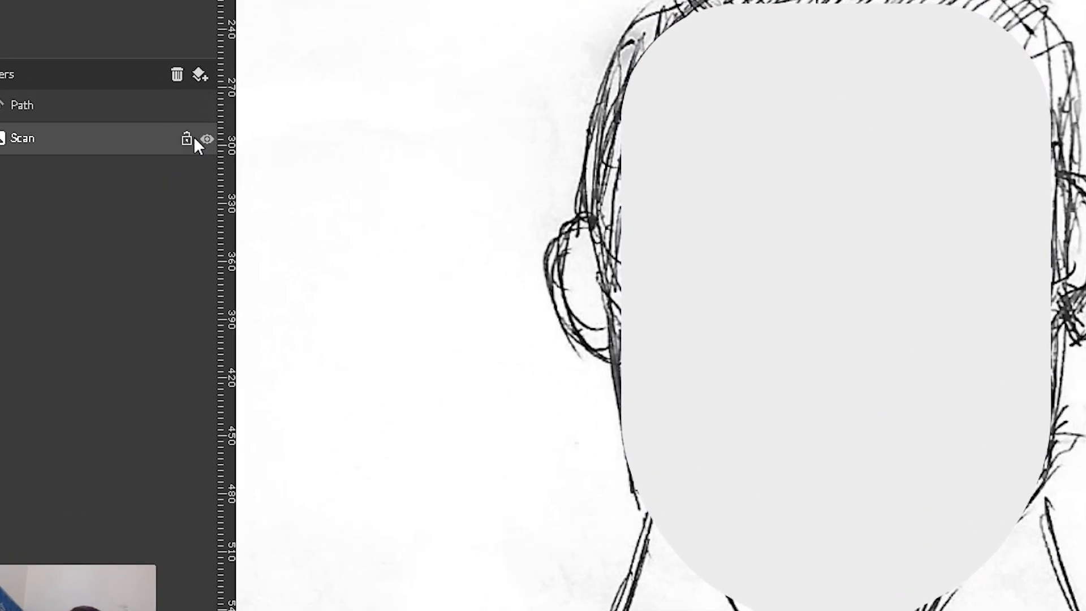
click(123, 208)
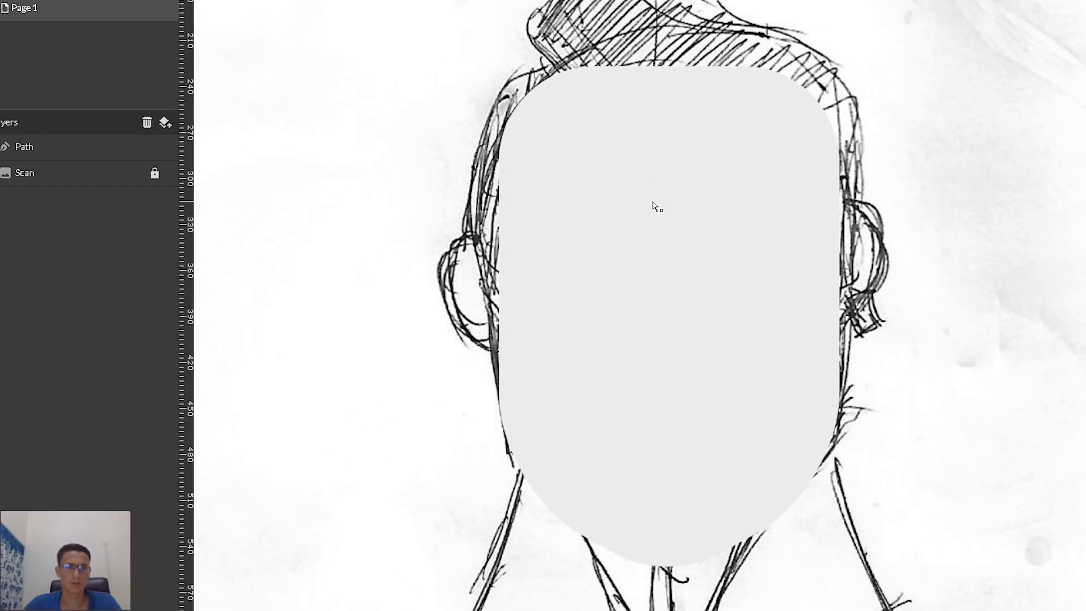
click(651, 184)
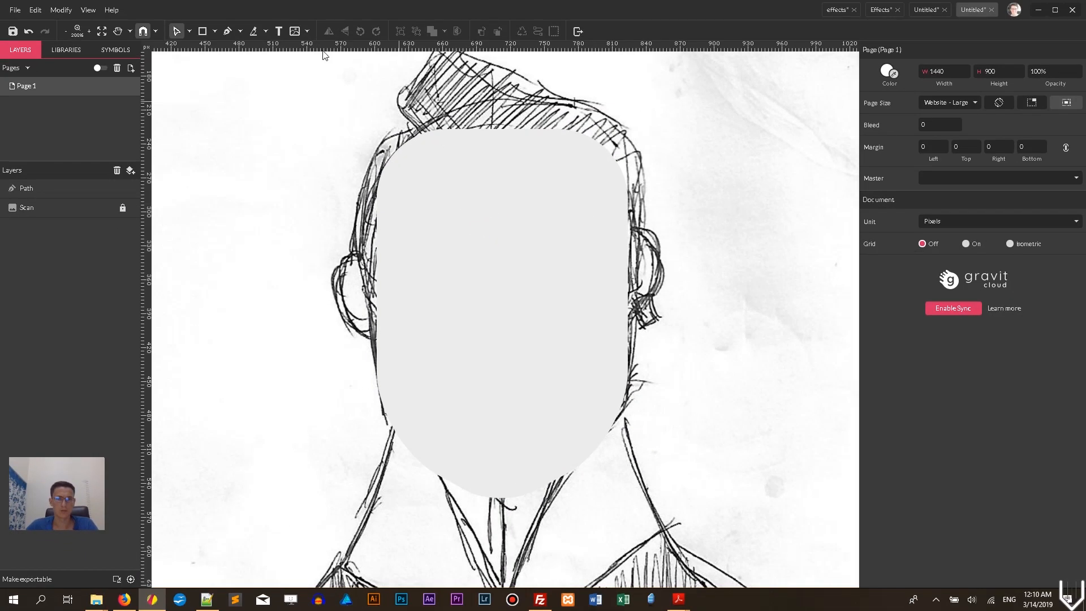
Move the face path up to Y 211 so it lines up with the sketched head outline.
click(190, 32)
click(200, 45)
click(539, 184)
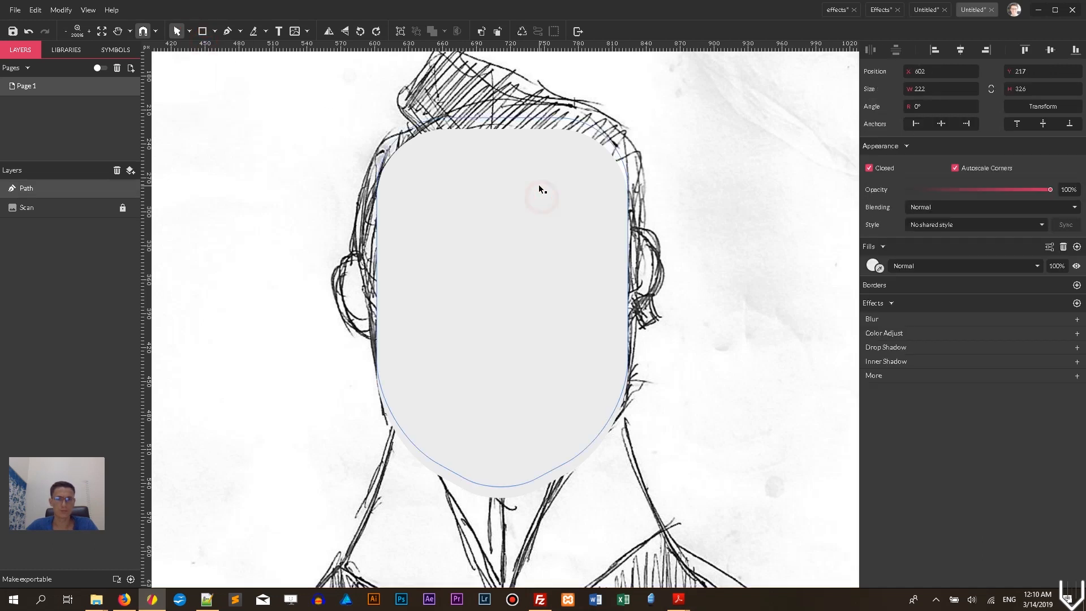
drag(537, 188, 535, 186)
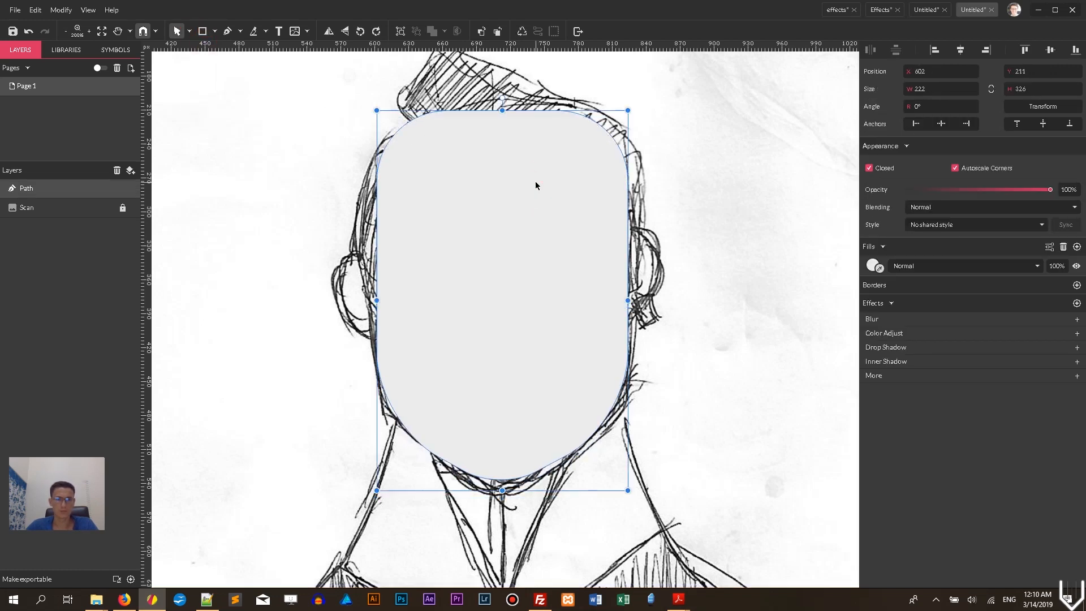
click(688, 154)
Add a black border with a width of 4 to the face path.
click(472, 207)
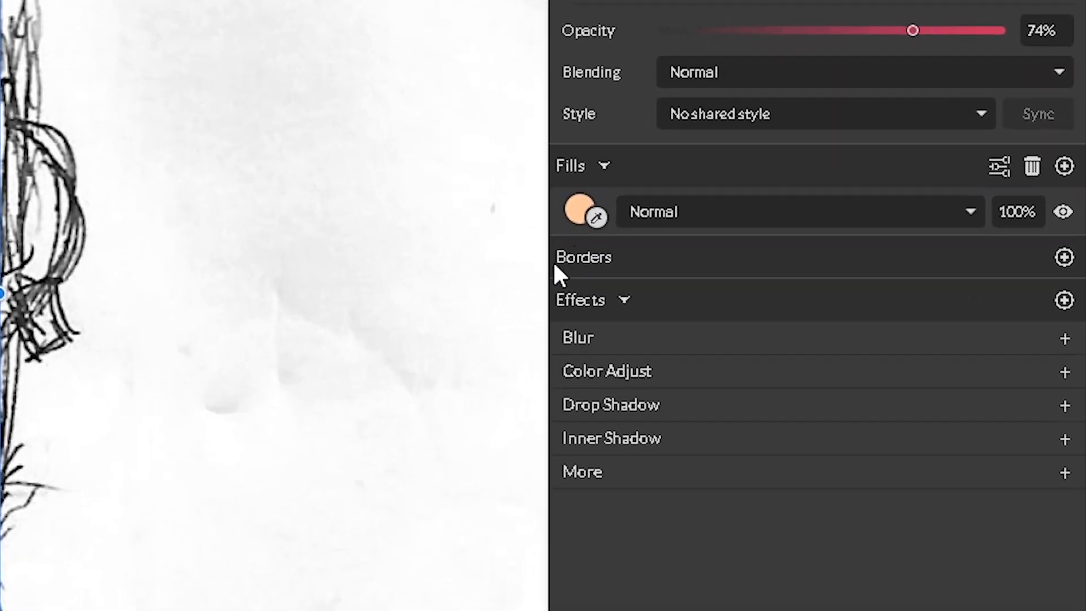
click(1063, 258)
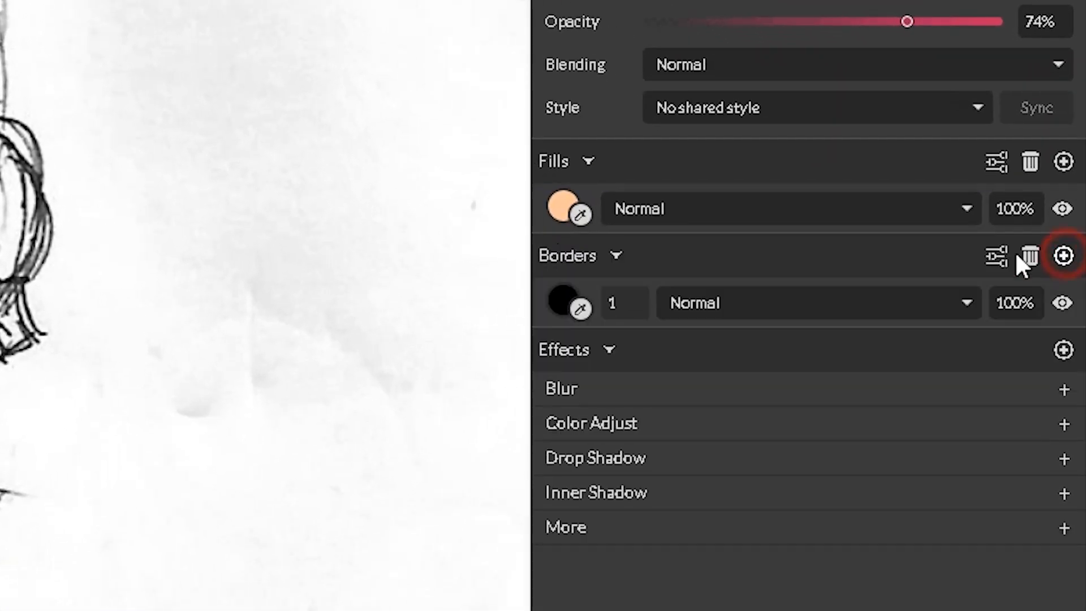
click(561, 309)
click(625, 306)
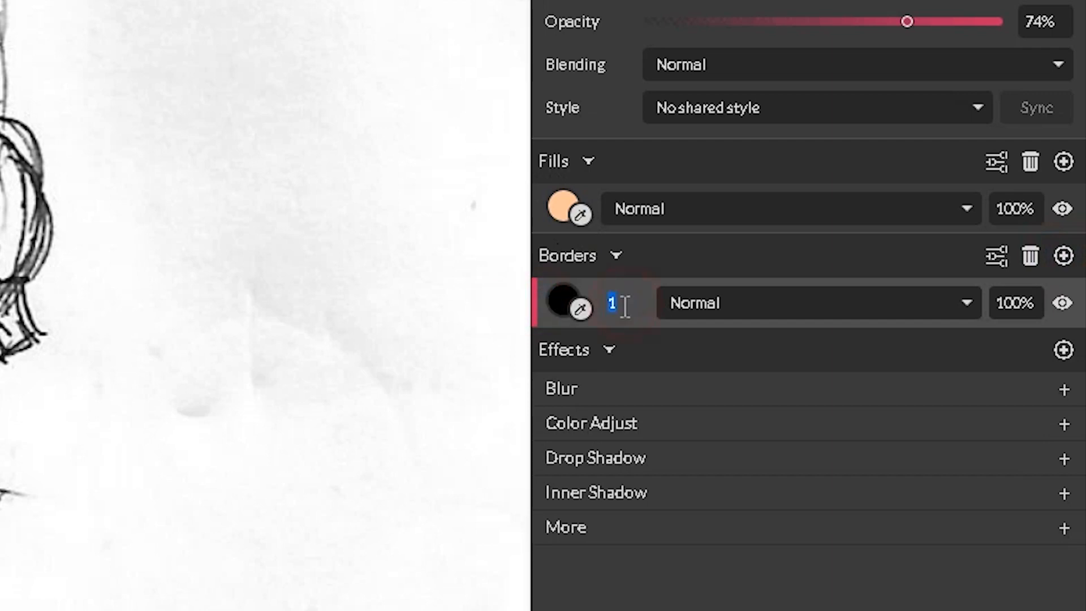
Remove the fill from the face path, keeping only its outline over the sketch, and deselect it.
click(543, 211)
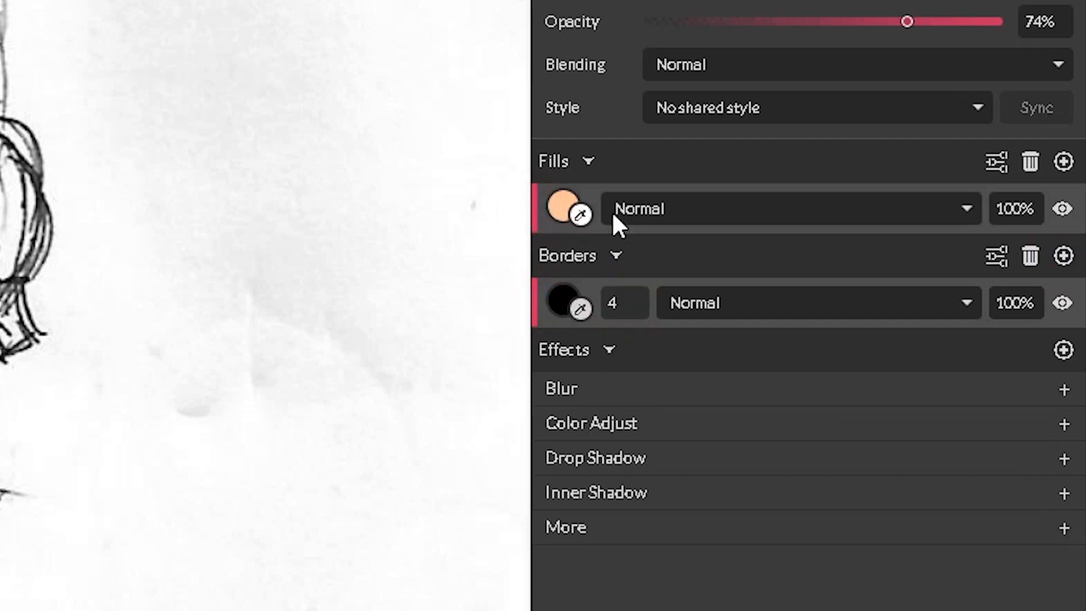
click(1030, 161)
click(135, 9)
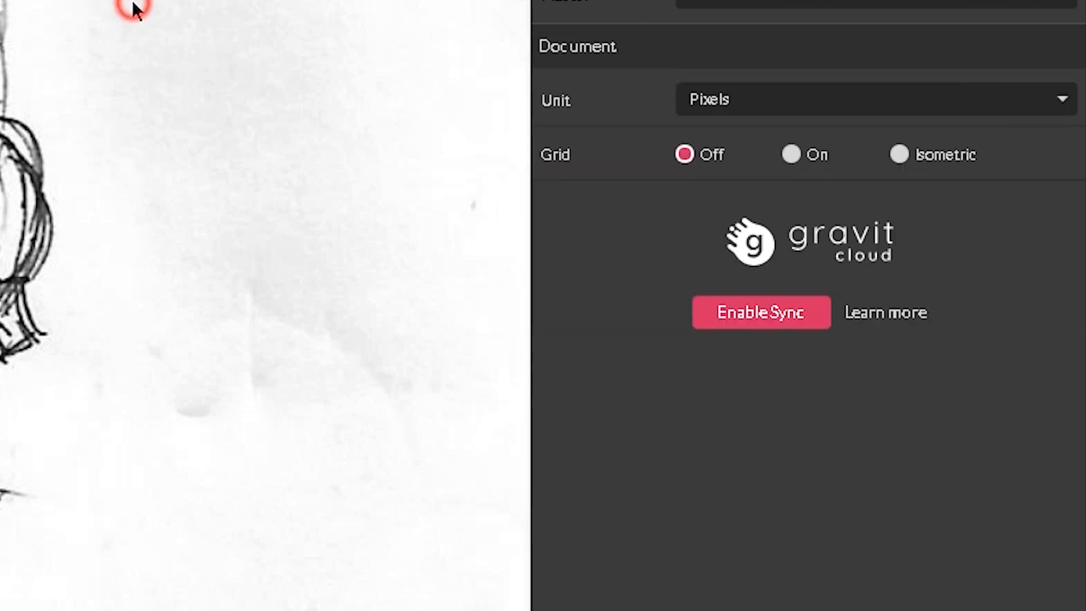
click(292, 147)
click(733, 112)
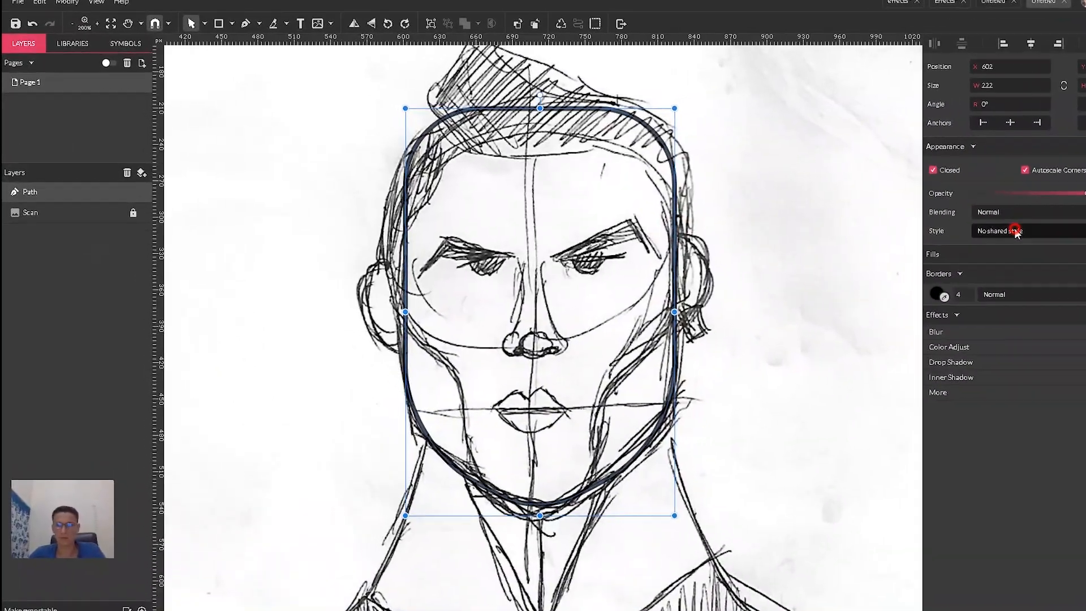
click(1050, 283)
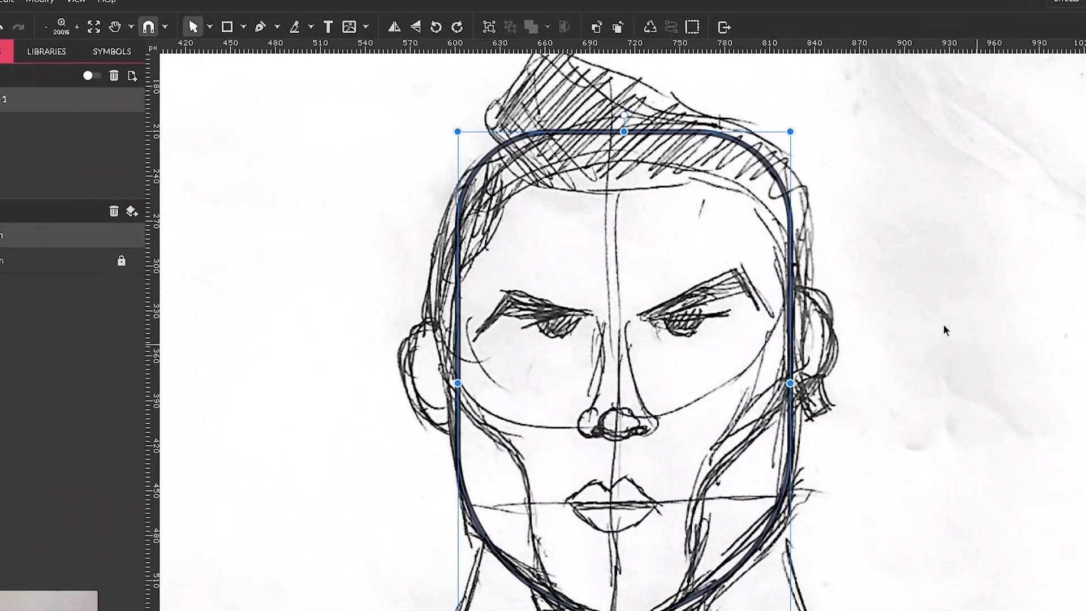
click(899, 295)
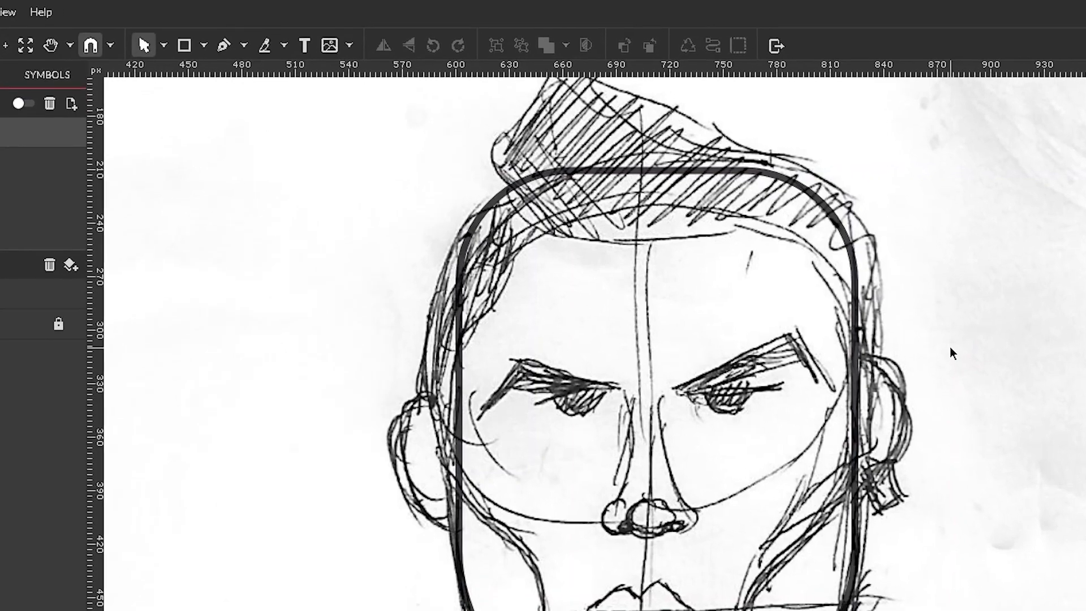
Draw a 22 × 22 px circle over the sketched right-hand eye and place a vertical guide down the centre of the face.
click(192, 50)
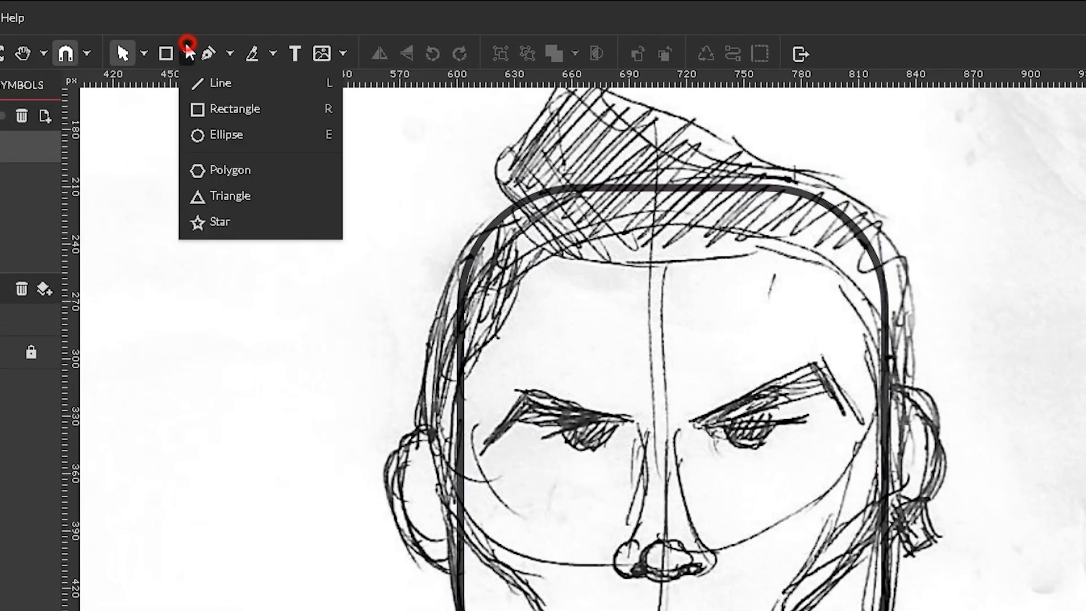
click(216, 120)
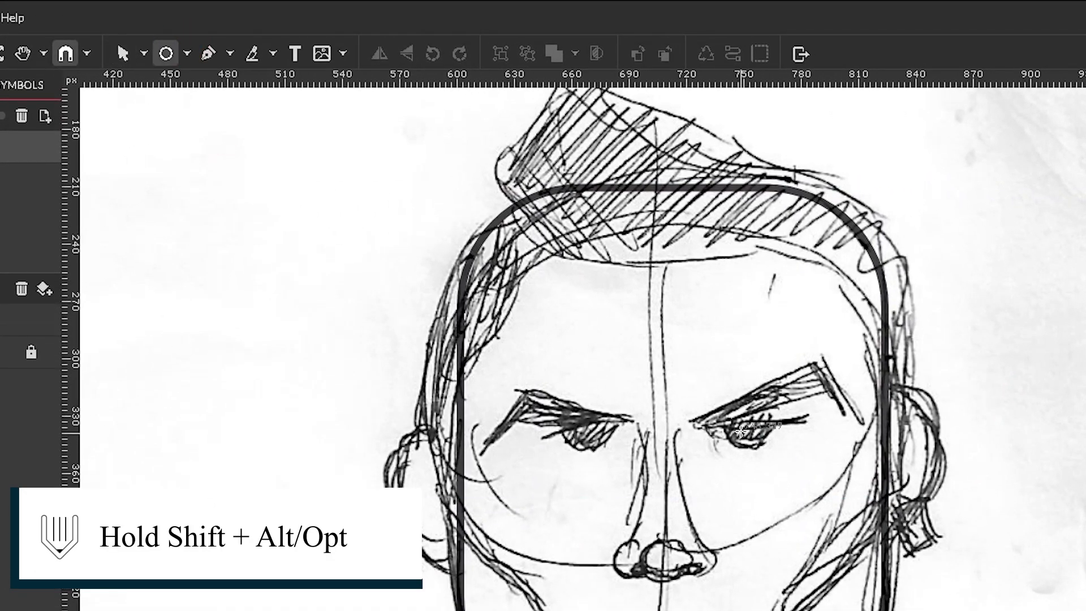
drag(752, 429, 759, 451)
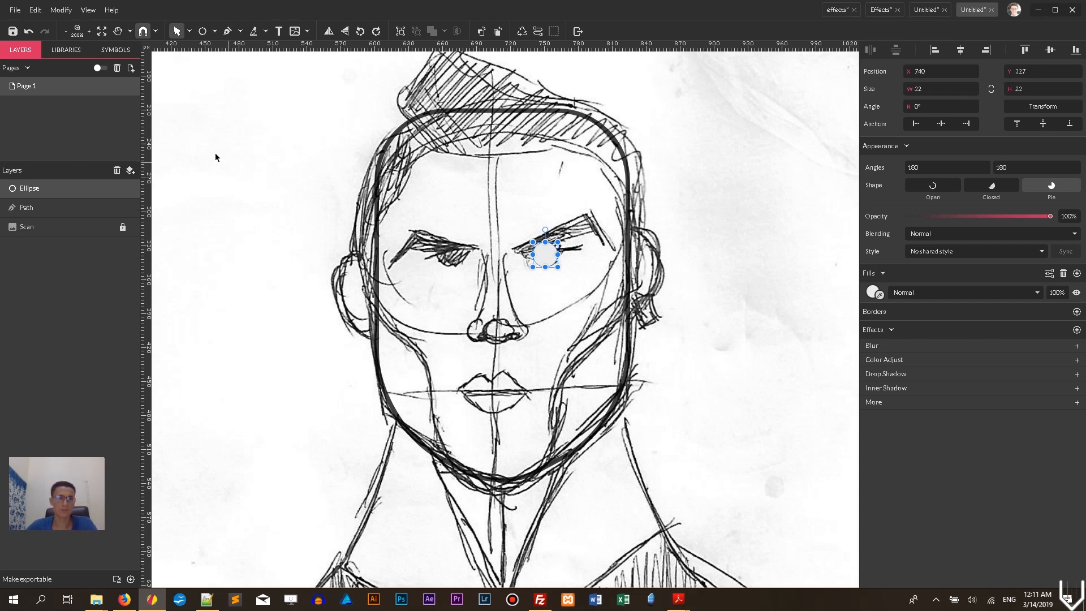
drag(151, 133, 495, 139)
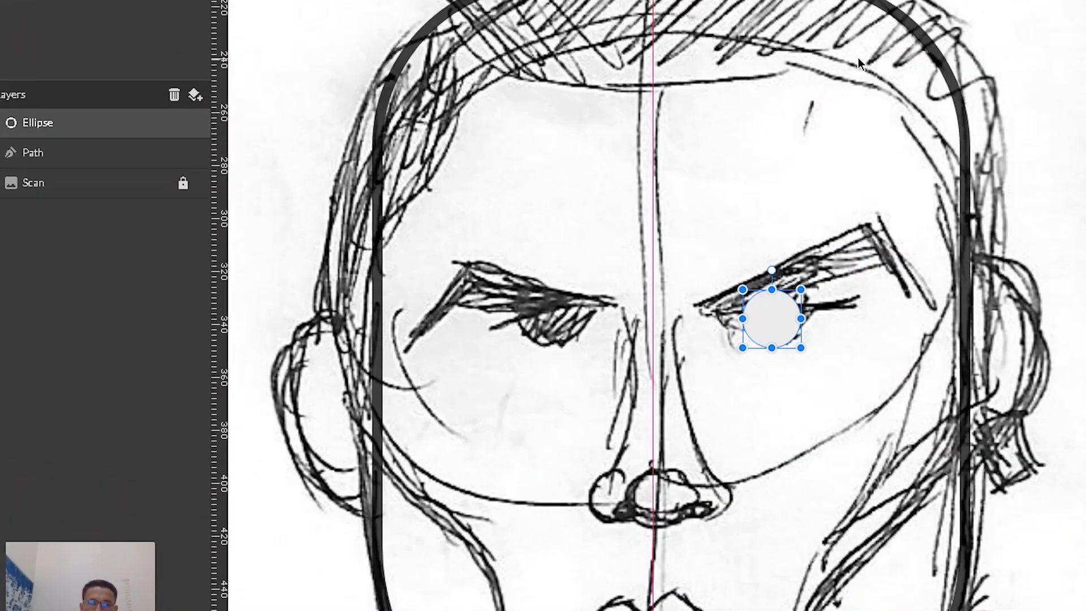
Reduce the opacity of the Scan layer to 40% and deselect it.
click(59, 183)
click(165, 183)
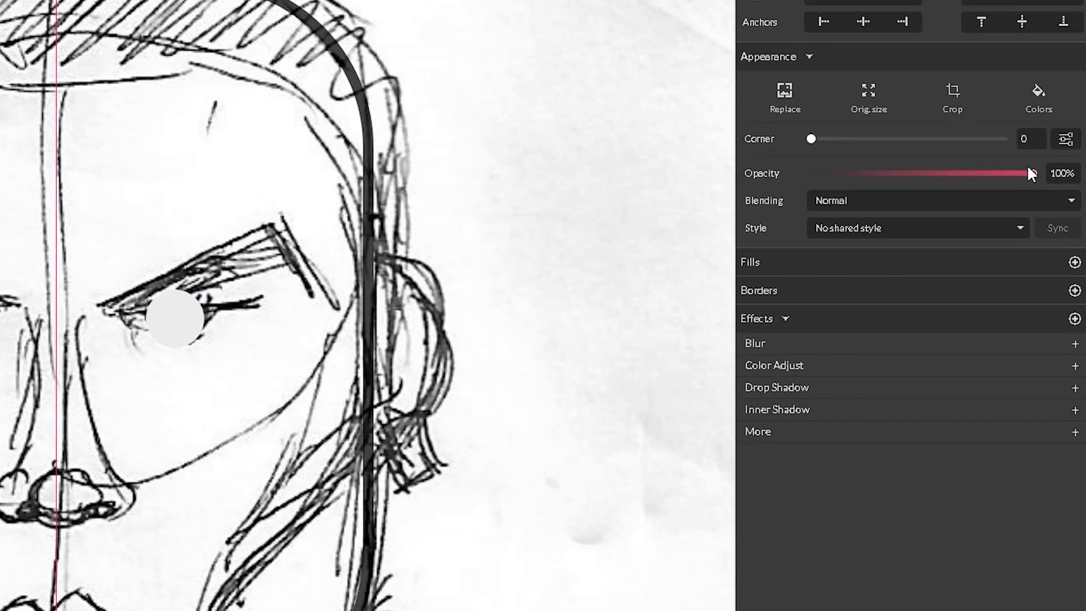
drag(1030, 169, 908, 192)
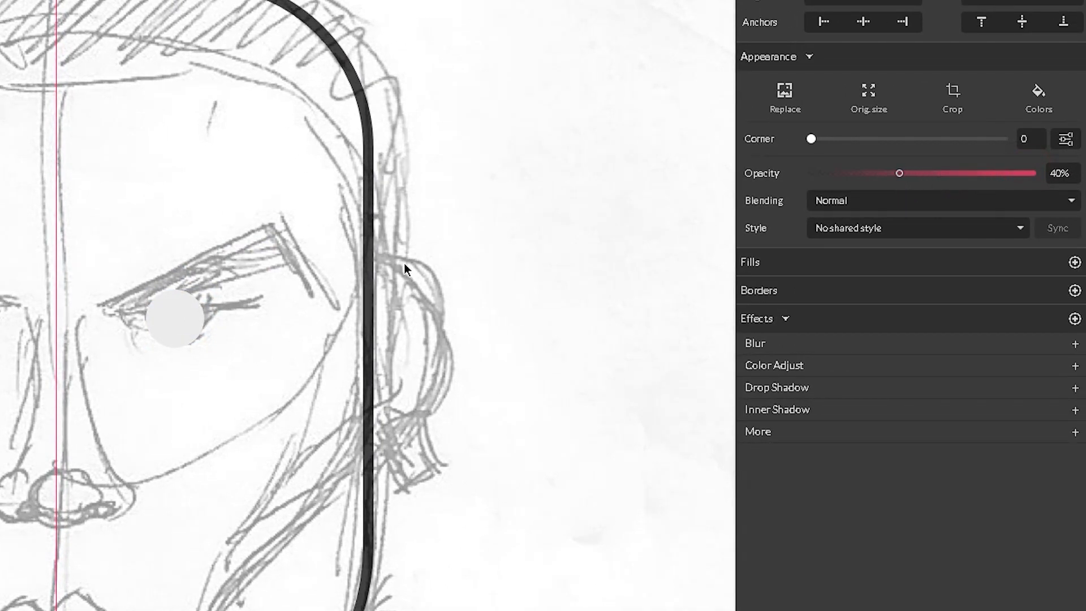
key(Escape)
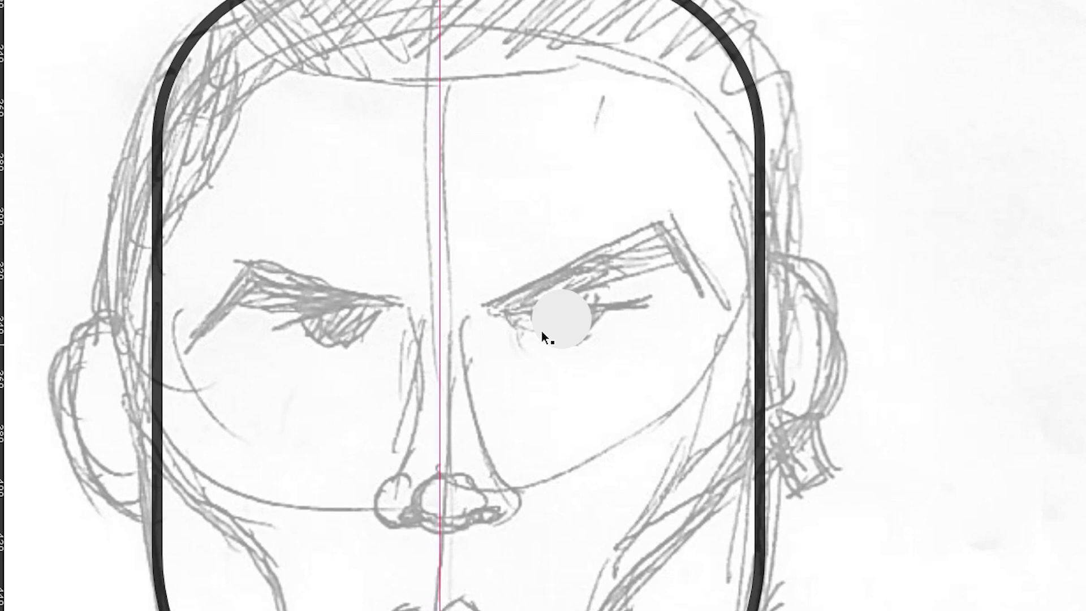
Cut the eye circle down to its lower half, fit it over the sketched iris and scale it to 24 × 12 px.
click(457, 319)
scroll(566, 334, up, 10)
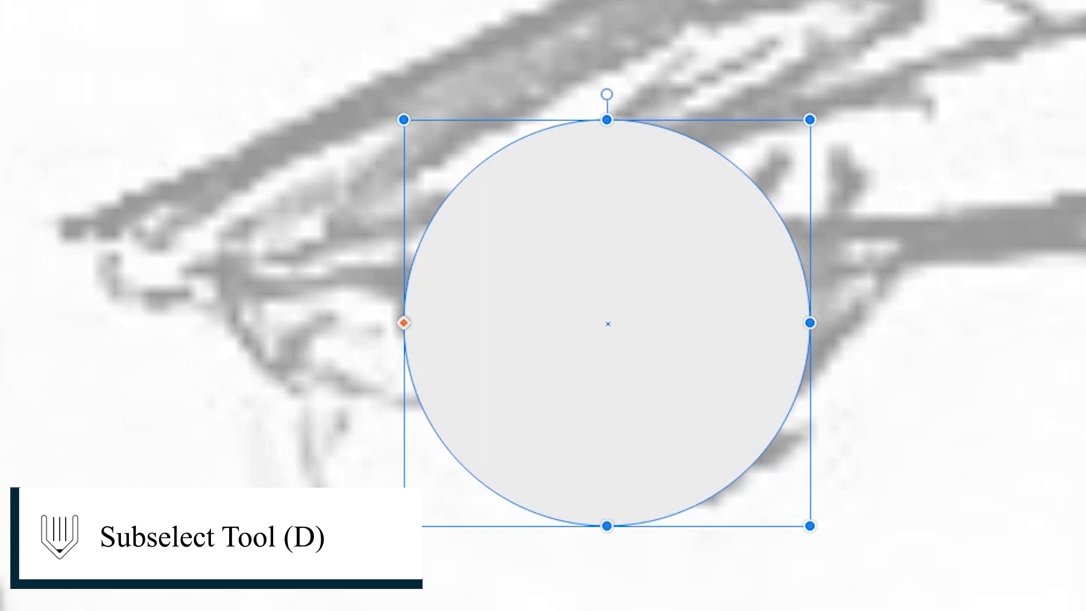
drag(403, 321, 820, 332)
click(701, 392)
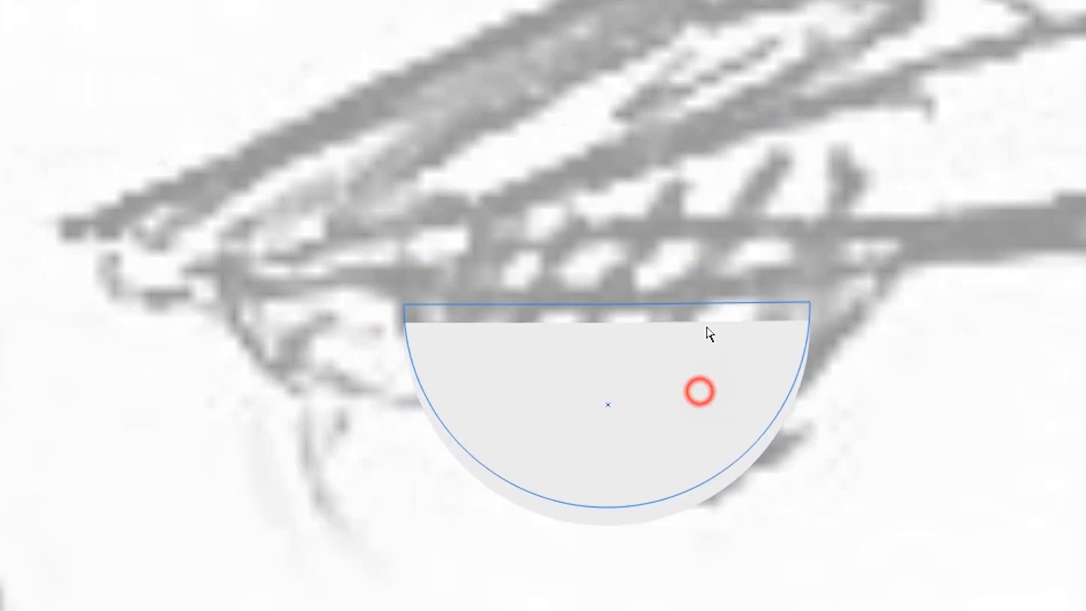
drag(703, 352, 706, 319)
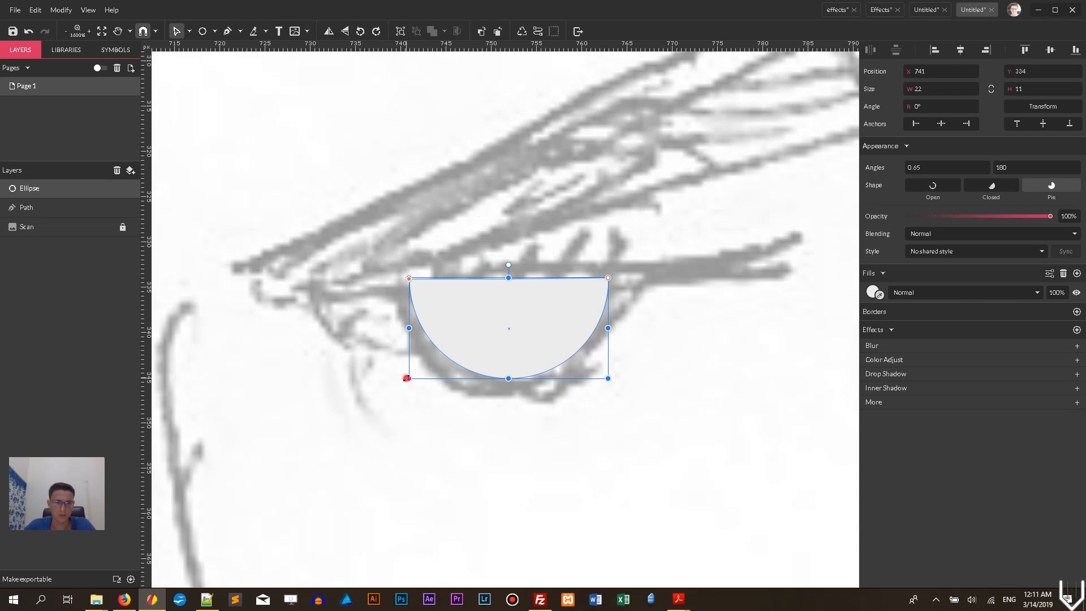
drag(406, 378, 398, 387)
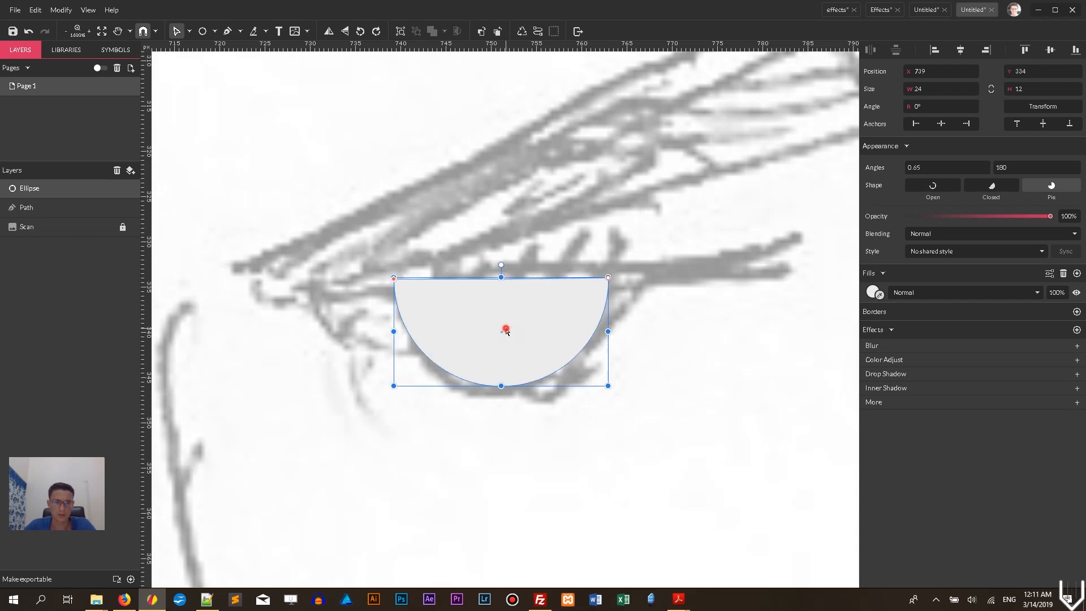
Replace the half-circle eye's fill with a black border of width 1 and deselect it.
click(1063, 274)
click(1076, 290)
click(371, 160)
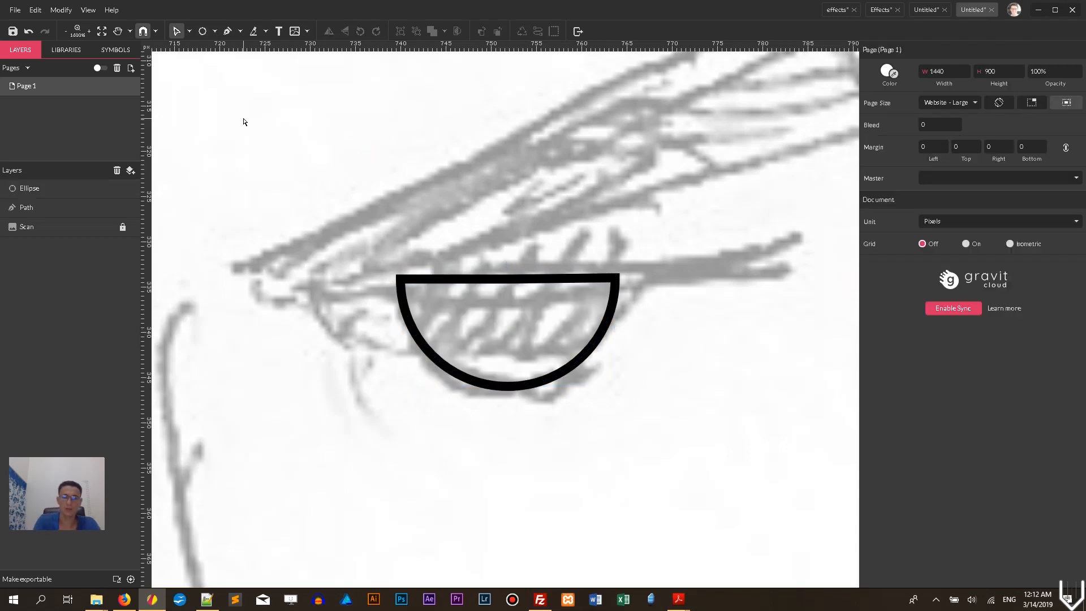
Trace the sketched right-hand eyebrow as a closed, straight-sided Pen path about 87 × 33 px and deselect it.
key(ctrl+minus)
key(ctrl+minus)
click(189, 31)
key(p)
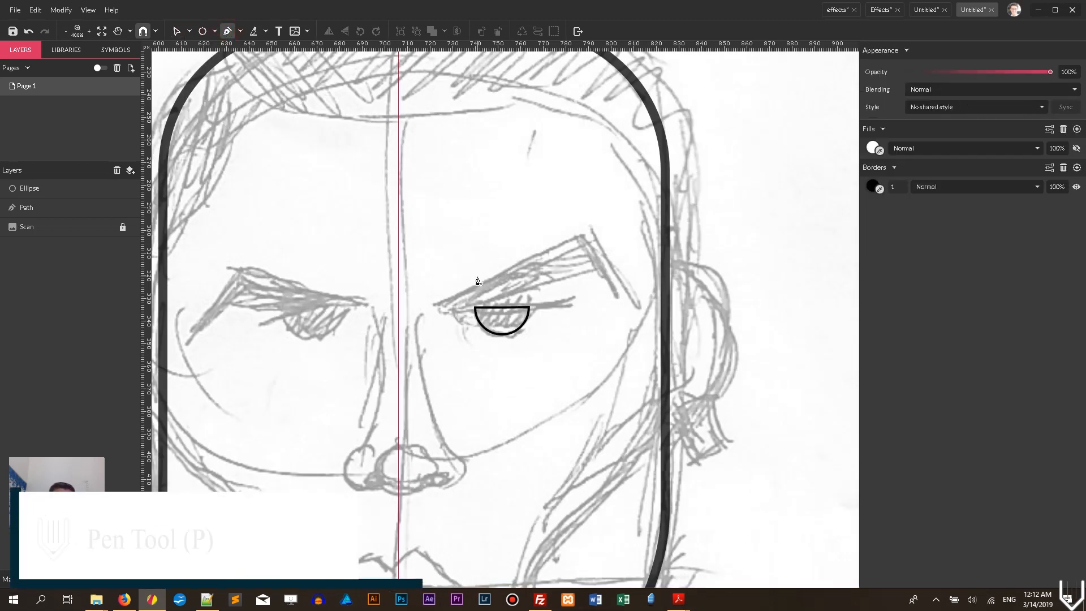
click(439, 303)
click(581, 235)
click(635, 301)
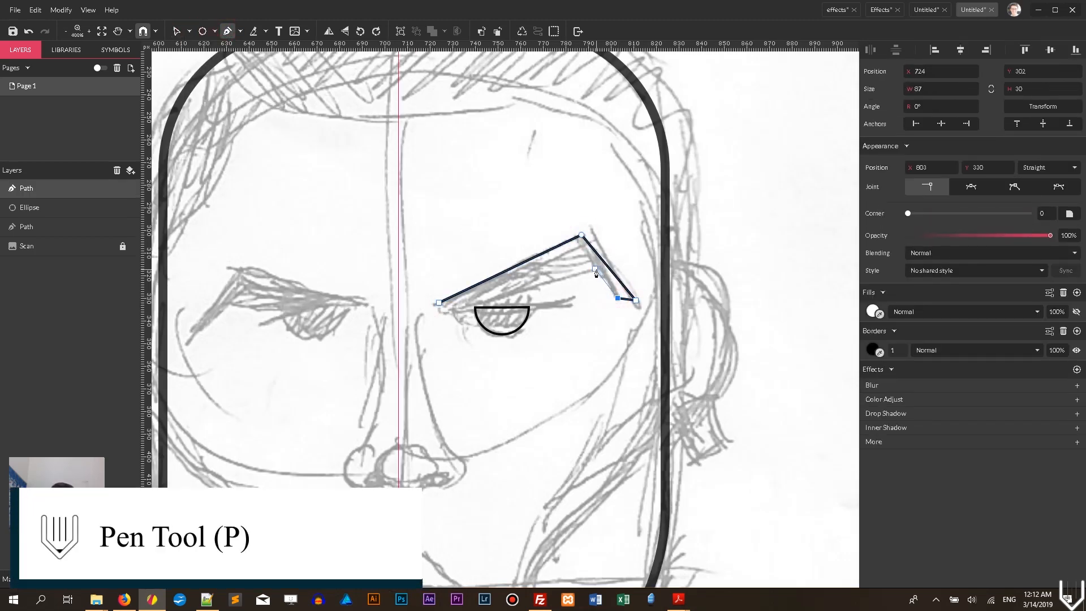
click(465, 310)
click(439, 303)
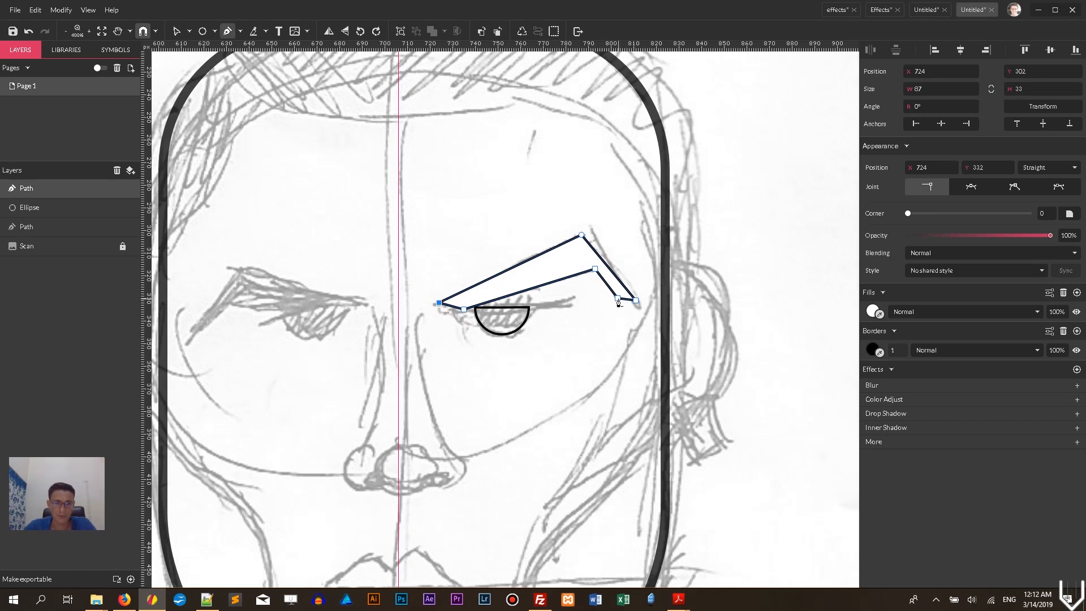
key(r)
click(189, 31)
click(207, 61)
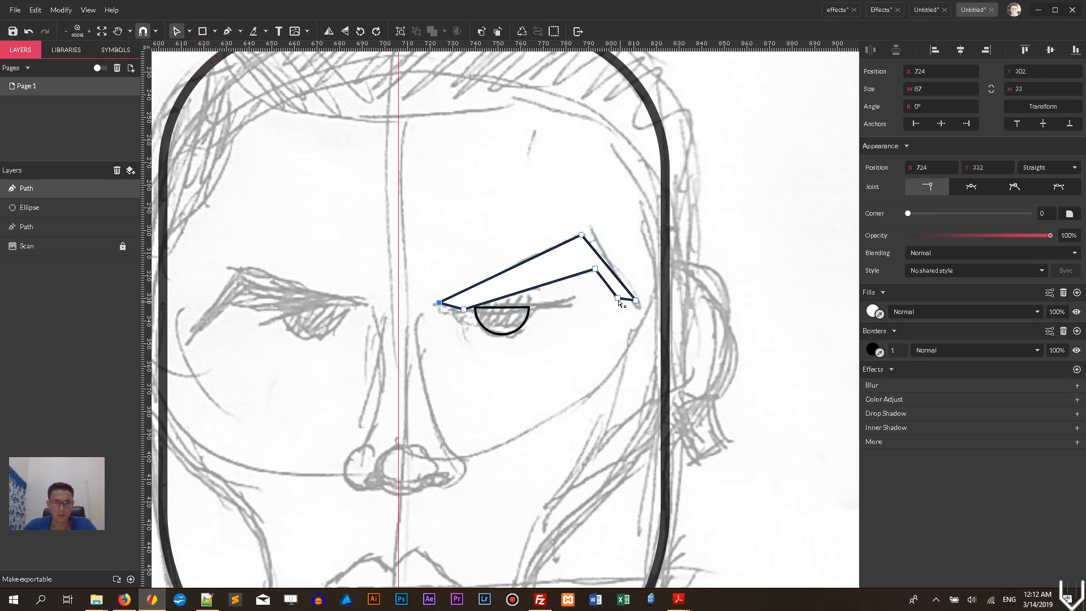
click(639, 236)
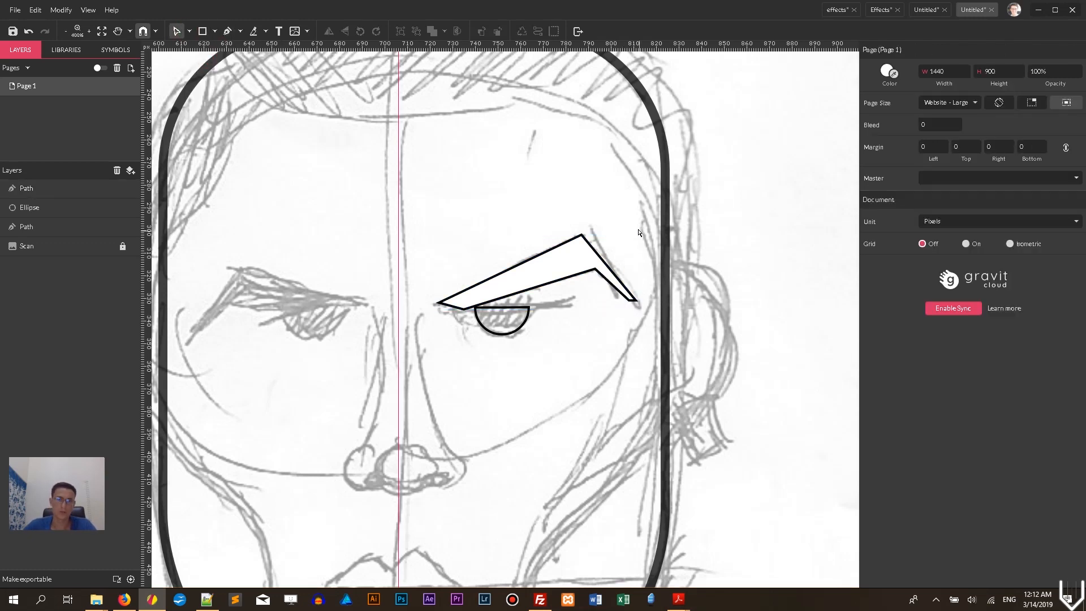
Adjust the eye's upper edge to meet the slanted eyebrow and nudge the eyebrow slightly down and to the left.
click(527, 307)
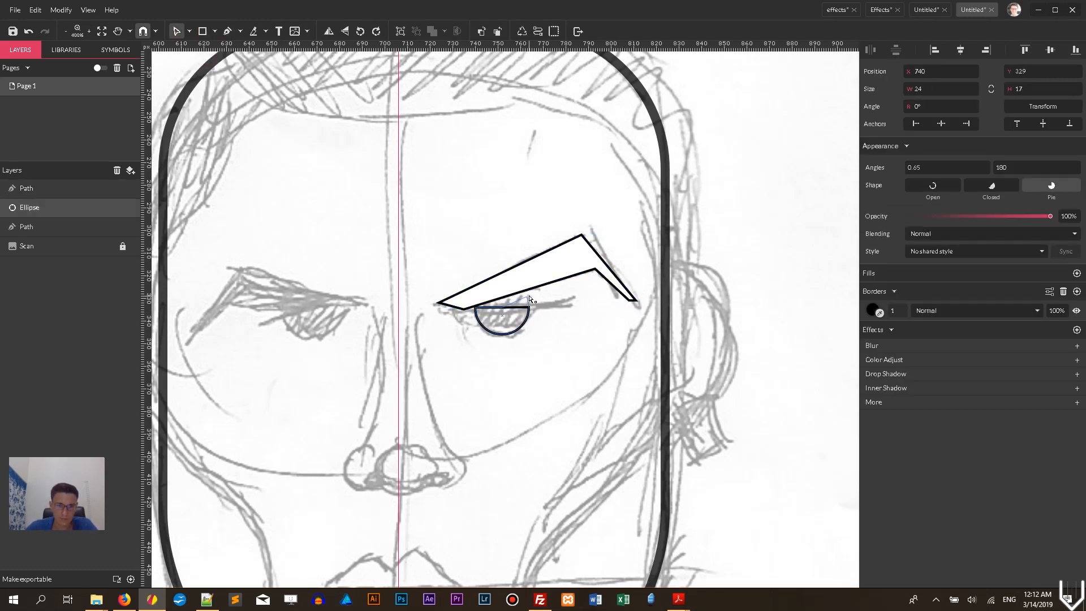
drag(531, 308, 503, 314)
key(ctrl+z)
click(190, 32)
click(206, 50)
drag(567, 274, 565, 275)
click(423, 161)
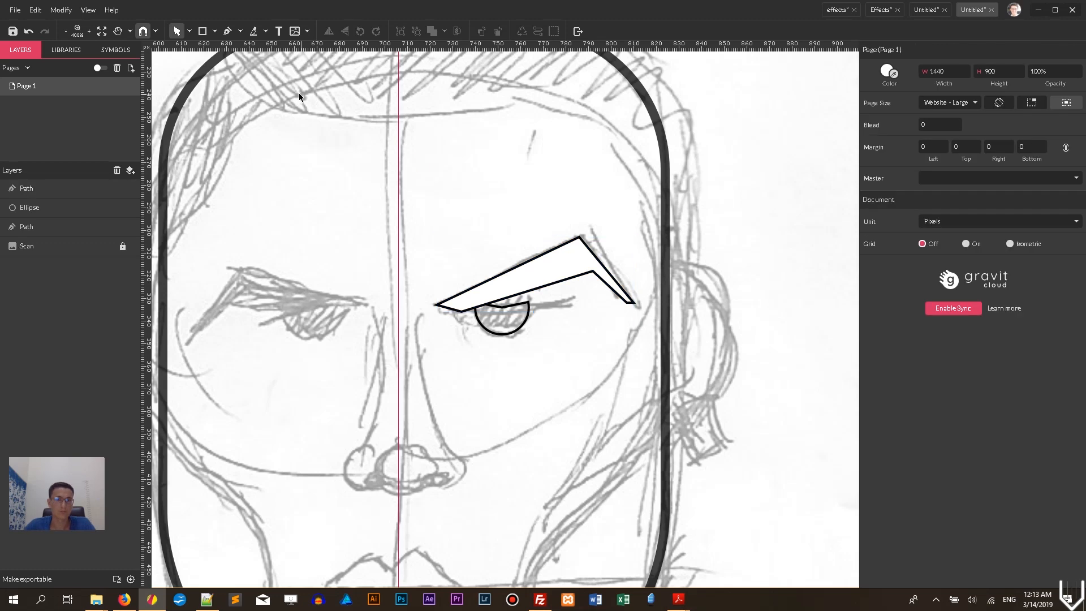
Draw a 22 × 22 px circle centred on the vertical guide over the sketched nose tip.
scroll(314, 115, down, 2)
click(215, 31)
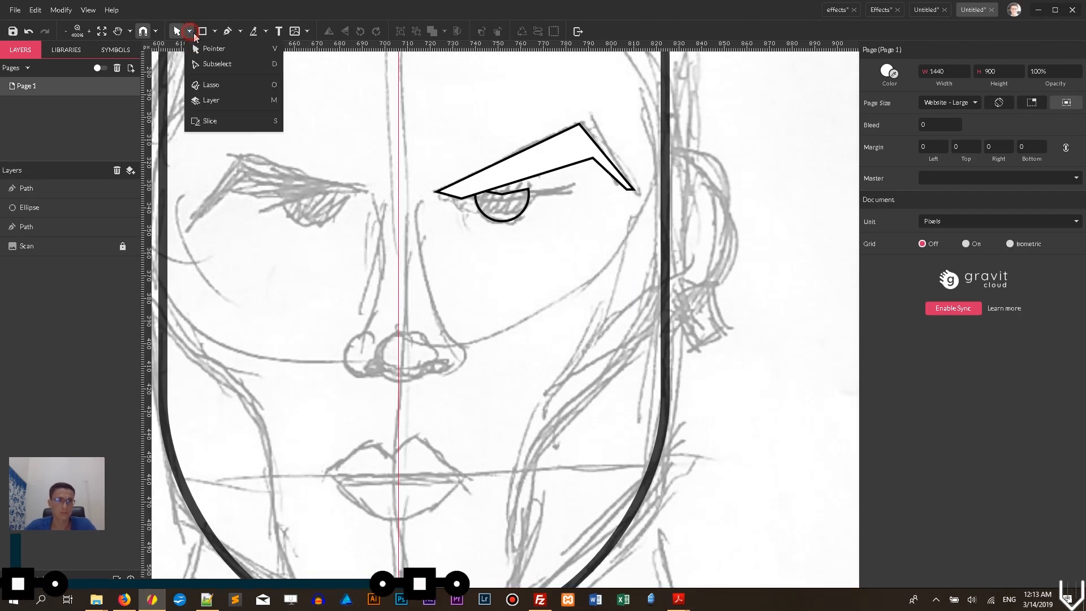
click(229, 79)
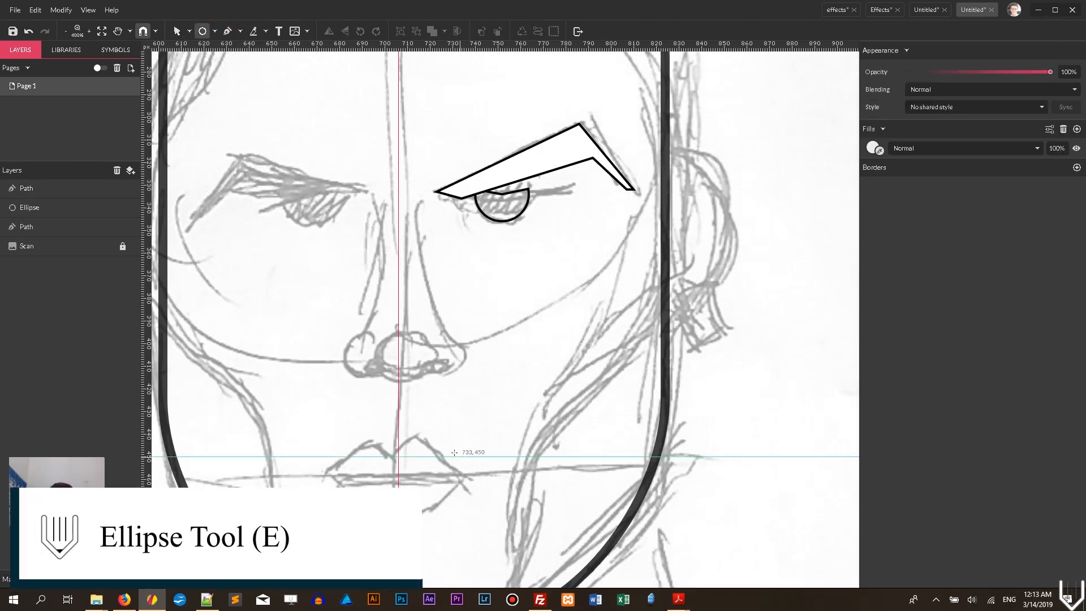
mouse_move(400, 354)
mouse_down()
mouse_move(409, 373)
mouse_move(429, 359)
mouse_move(411, 361)
mouse_up()
Swap the nose circle's fill for a black border of width 1 and create a shared style named New Style from it.
key(shift+x)
click(942, 247)
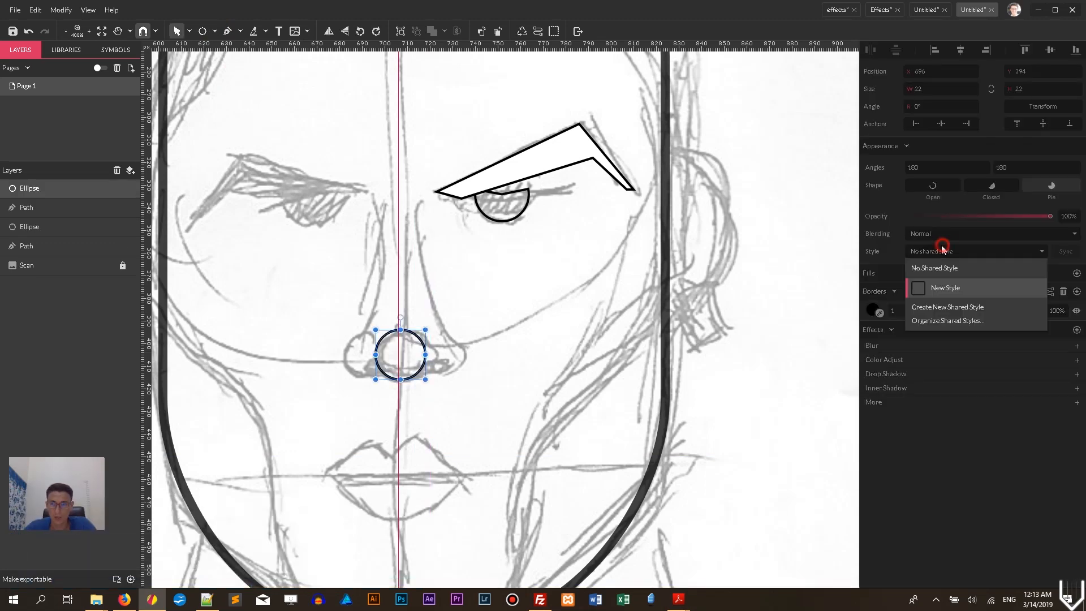
click(945, 309)
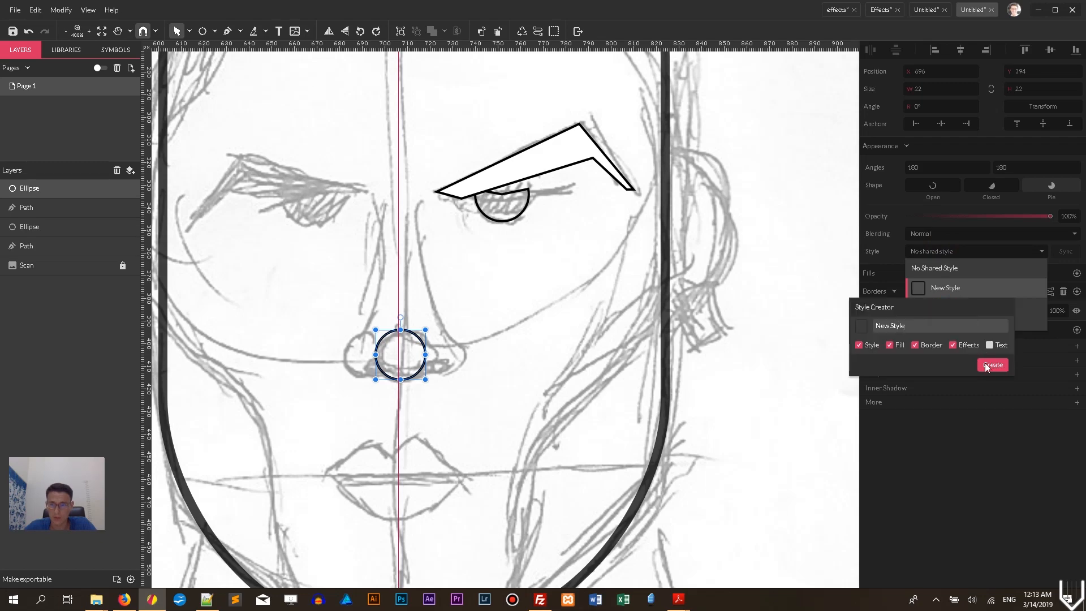
Set the nose circle's angles to 90 and 270 so only its right half is drawn, and deselect it.
drag(923, 167, 841, 187)
text(90)
key(Return)
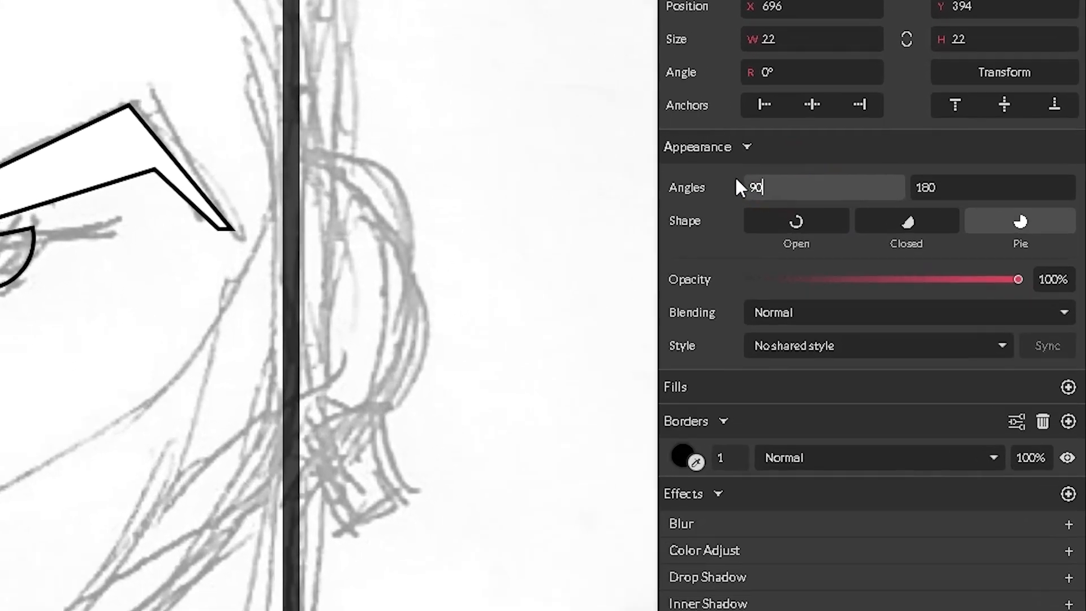
text(90)
key(Return)
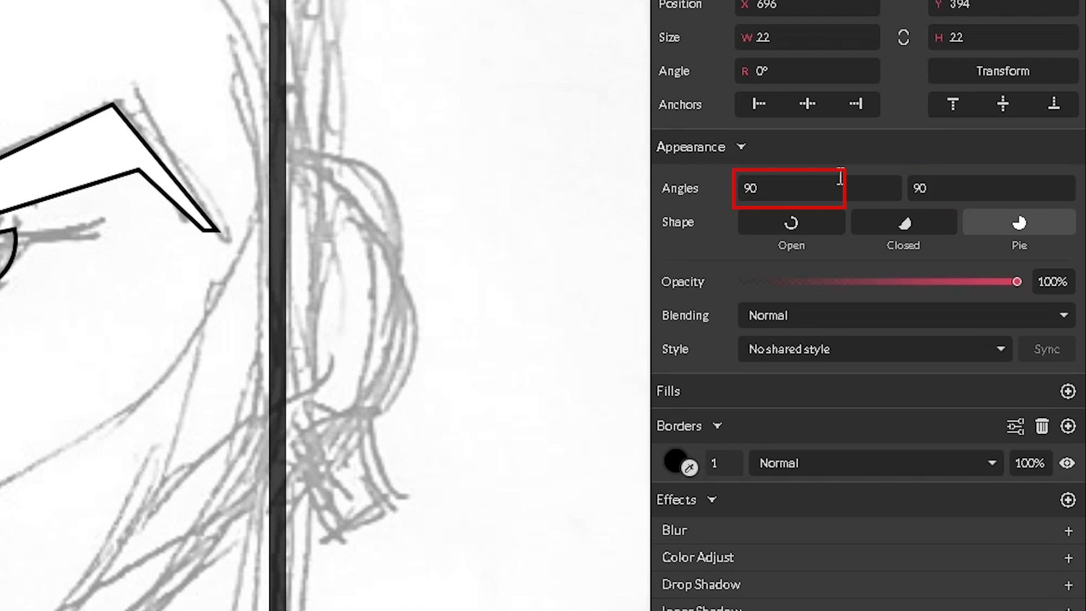
drag(913, 195, 942, 158)
text(270)
key(Return)
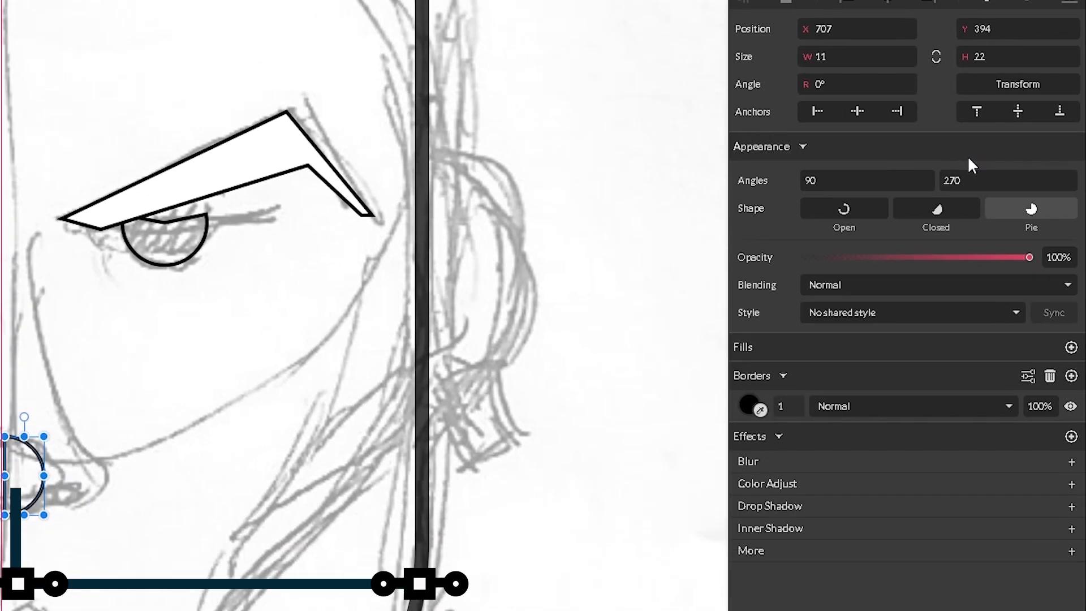
click(437, 330)
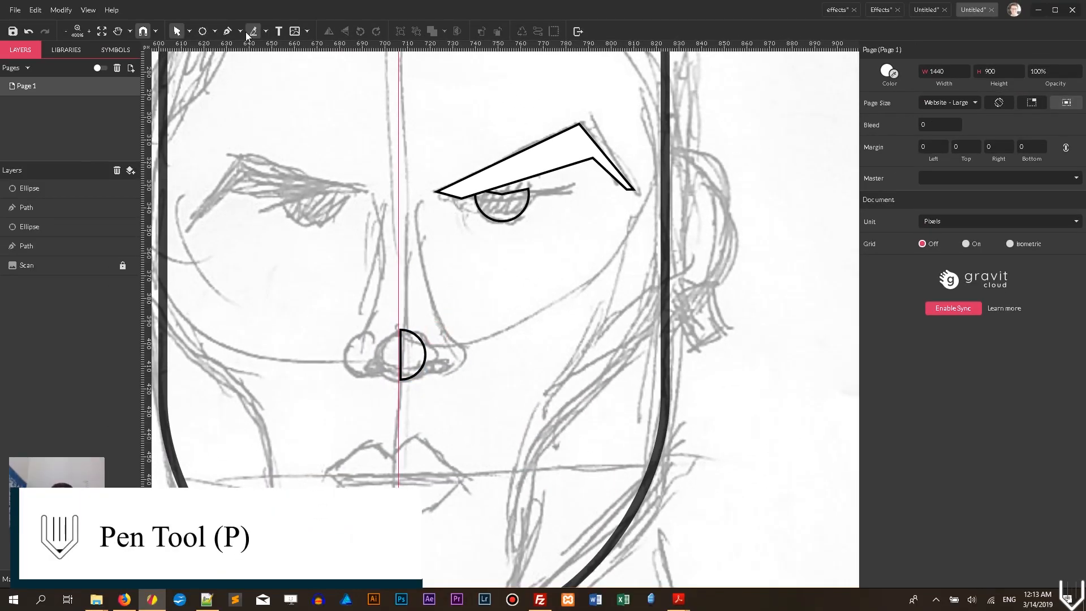
Trace the right half of the nose as a closed Pen path from the bridge around the nostril and back along the centre guide.
key(p)
click(414, 205)
drag(445, 325, 460, 346)
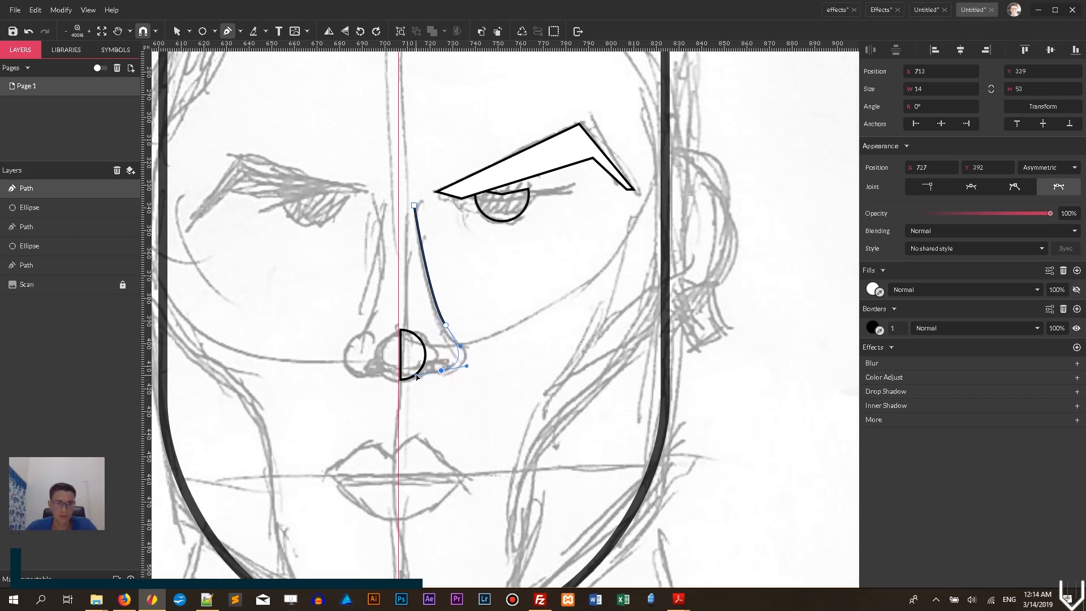
click(443, 373)
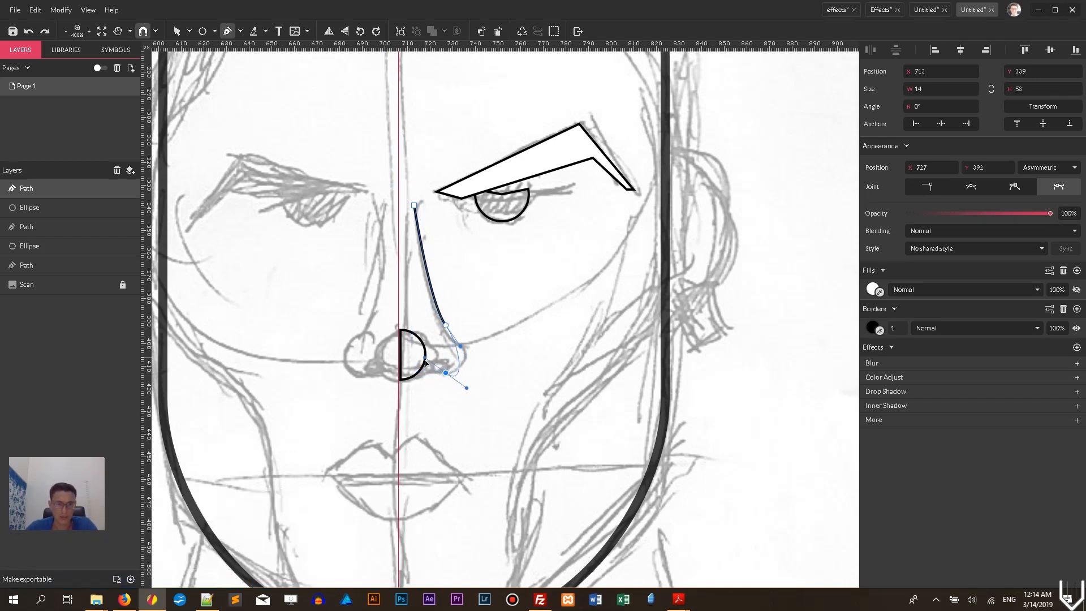
click(419, 376)
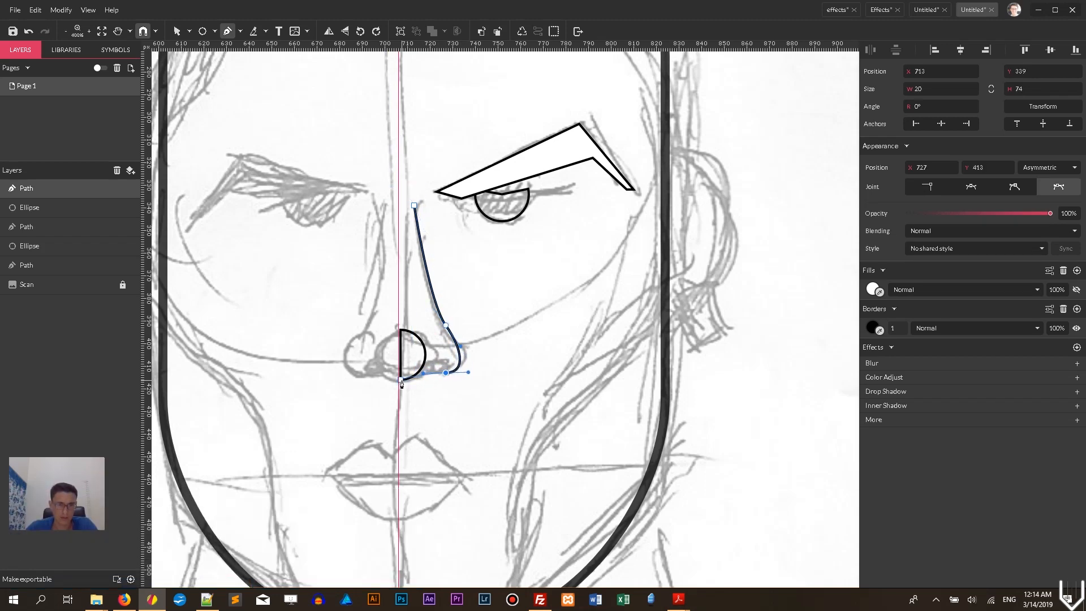
drag(386, 385, 403, 208)
click(403, 207)
Draw a rectangle about 27 × 72 px over the sketched right-hand ear, against the edge of the face outline.
click(216, 32)
click(243, 64)
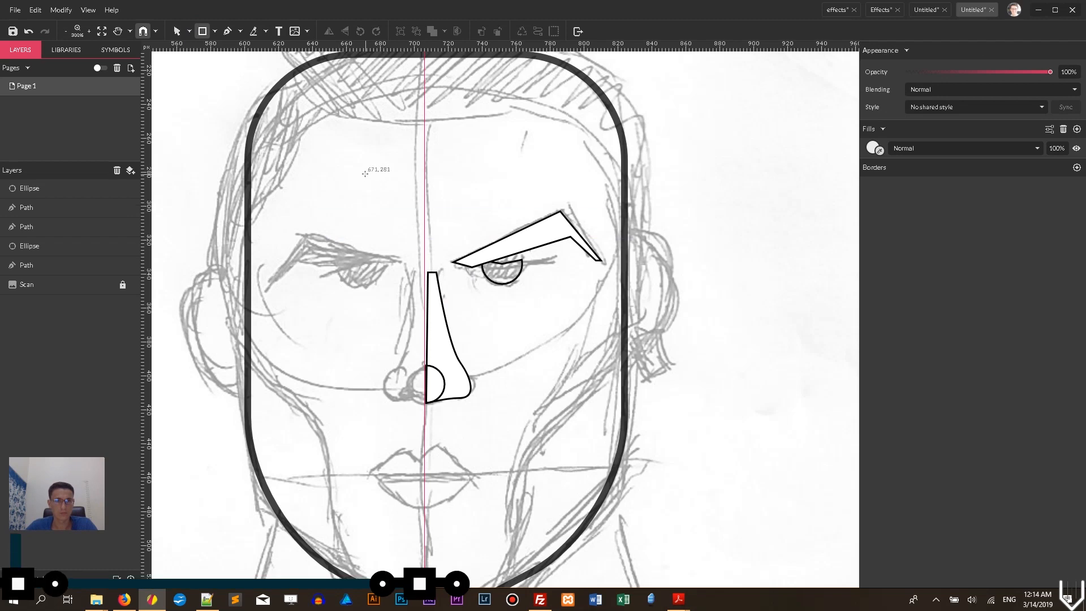
drag(625, 235, 669, 358)
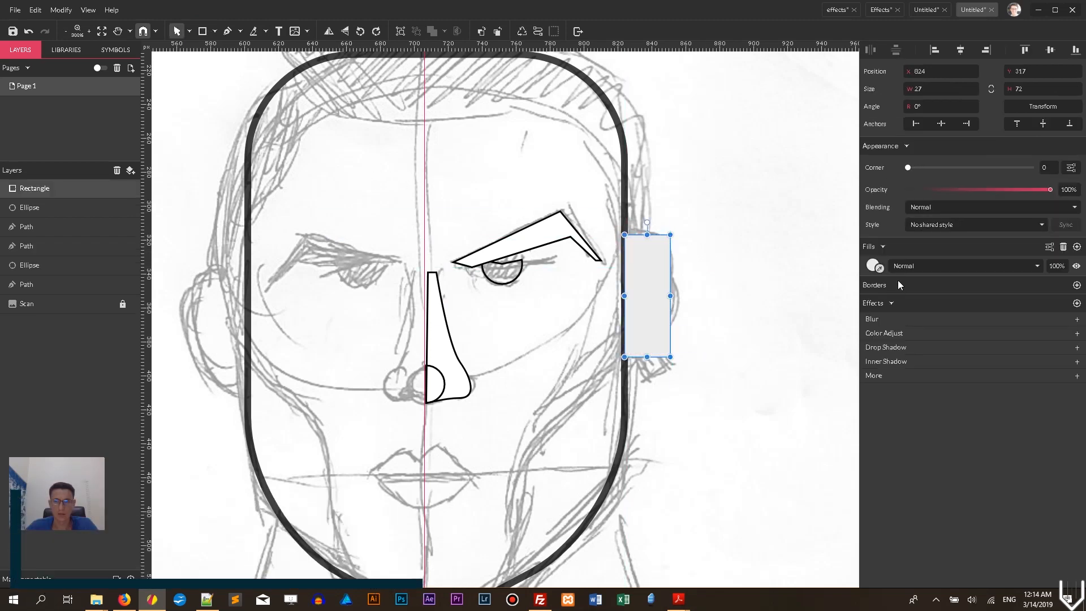
Remove the ear rectangle's fill, add a black border and increase the border width.
click(869, 265)
click(865, 265)
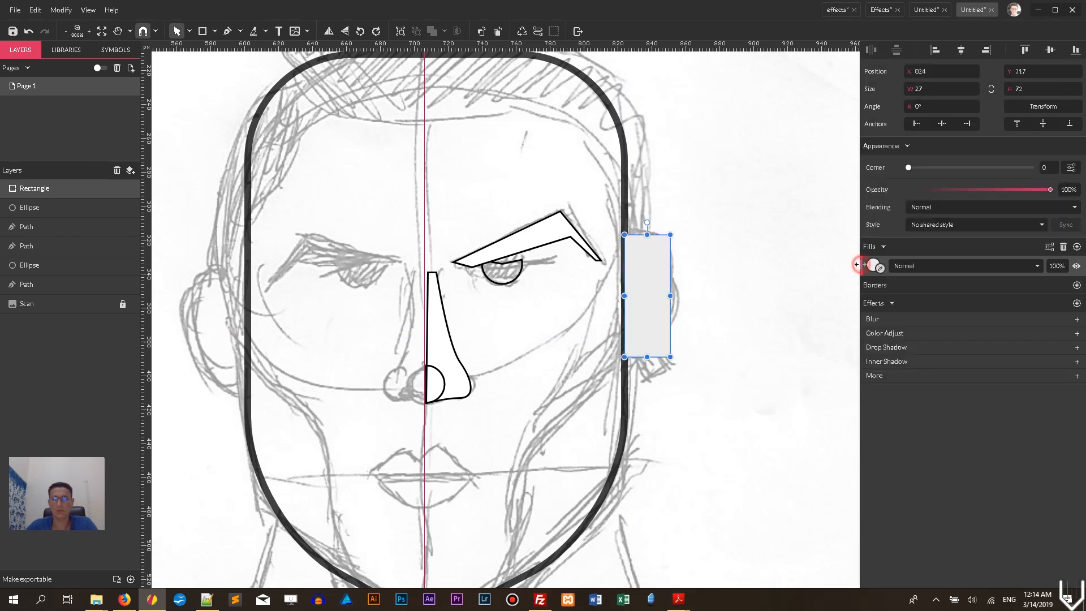
click(946, 223)
click(940, 284)
drag(865, 266, 847, 285)
click(1077, 264)
click(907, 284)
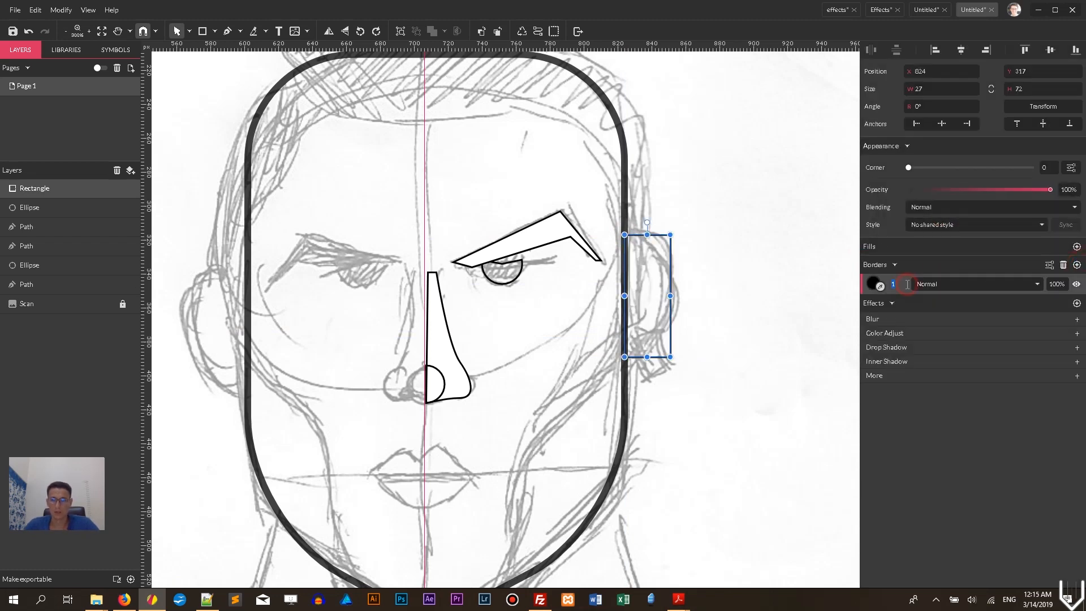
text(4)
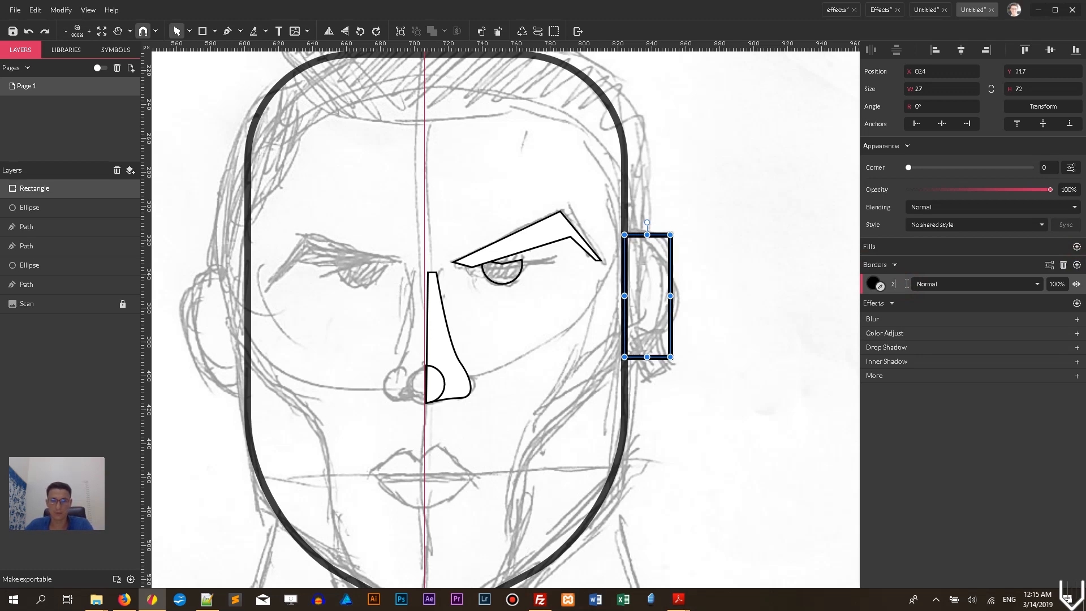
Select the nose path for point editing and shift the vertical centre guide slightly towards its straight edge.
click(717, 238)
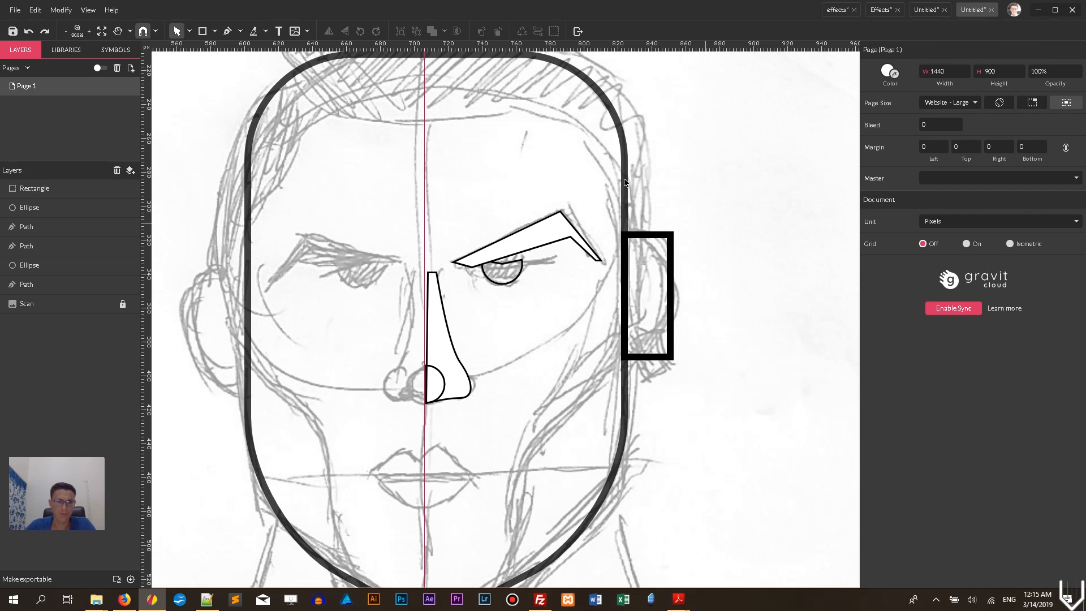
click(189, 31)
click(206, 64)
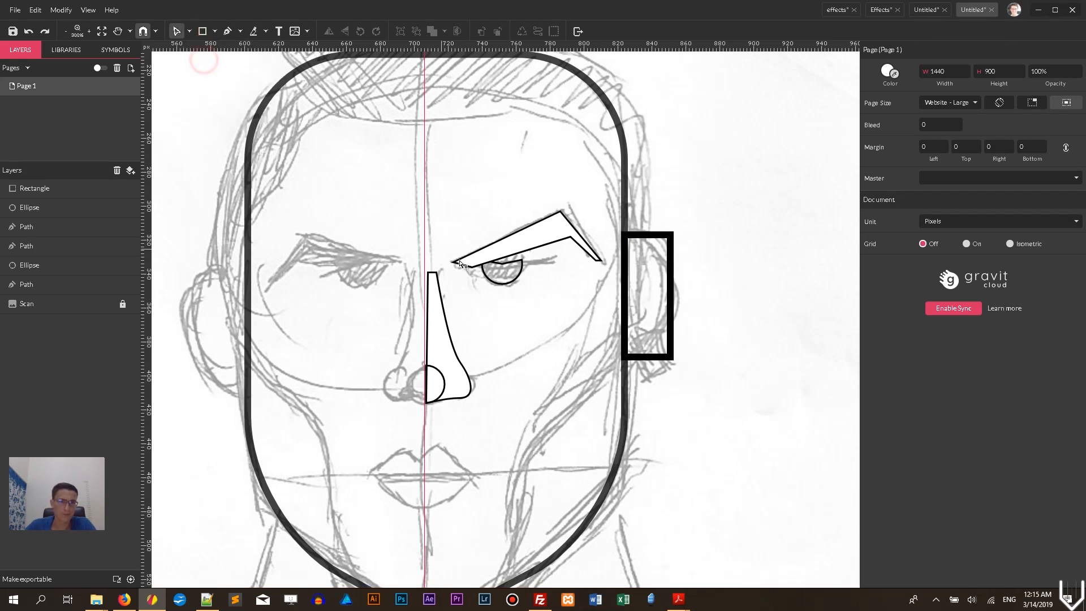
click(433, 276)
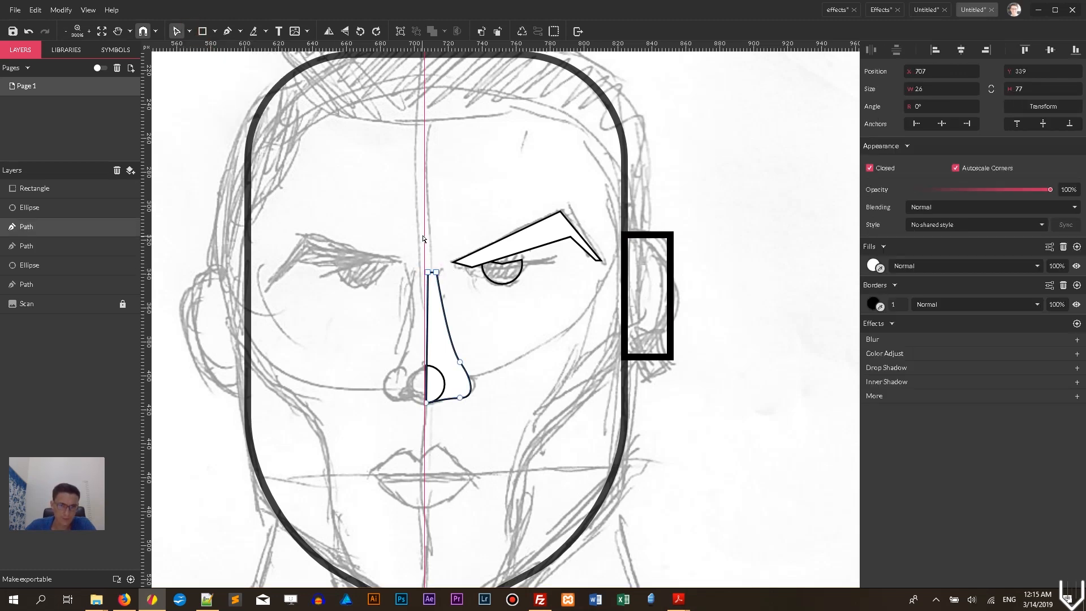
drag(425, 234, 427, 235)
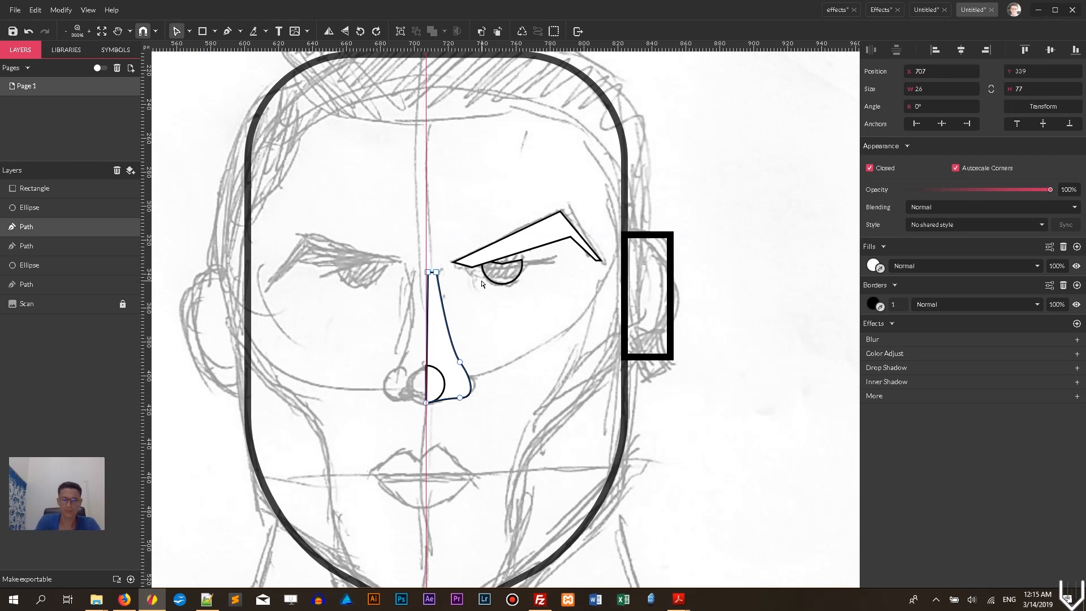
Nudge the nose path's top inner point to X 707 so it lines up with the centre guide.
key(ctrl+plus)
key(ctrl+plus)
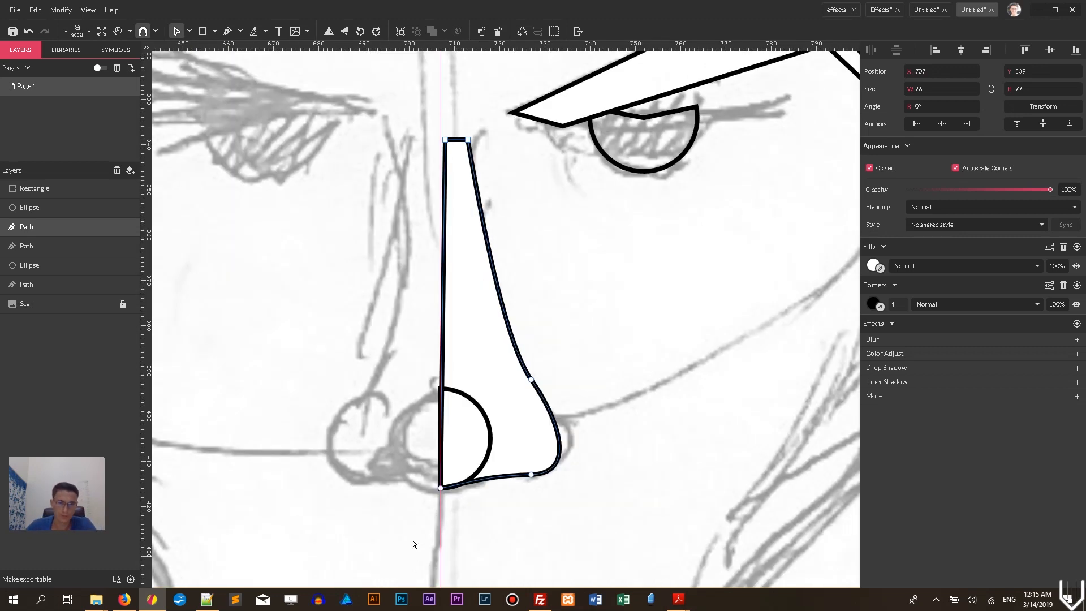
click(452, 392)
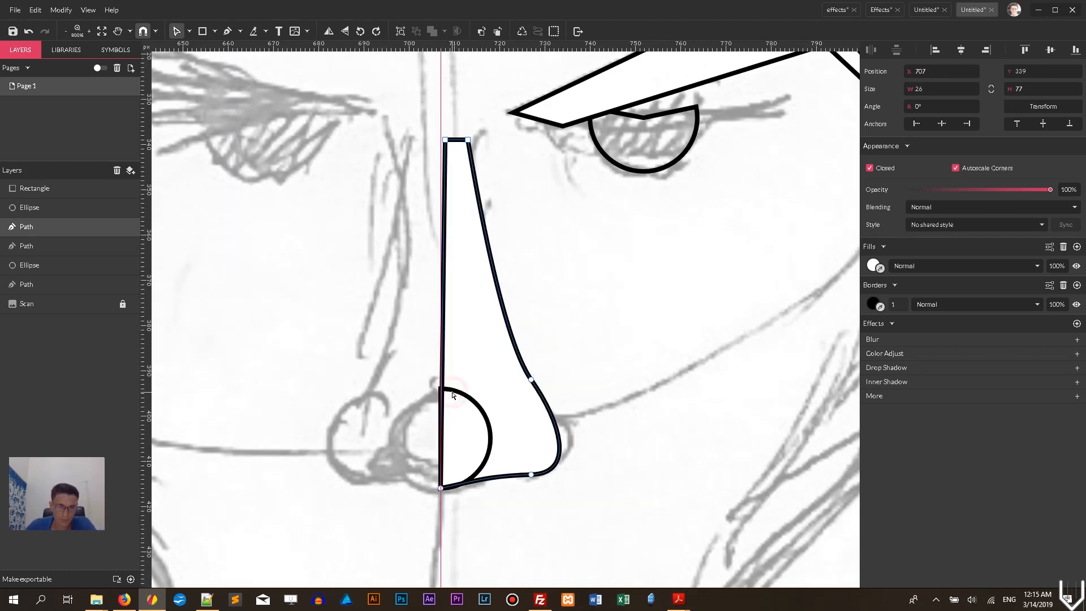
click(445, 140)
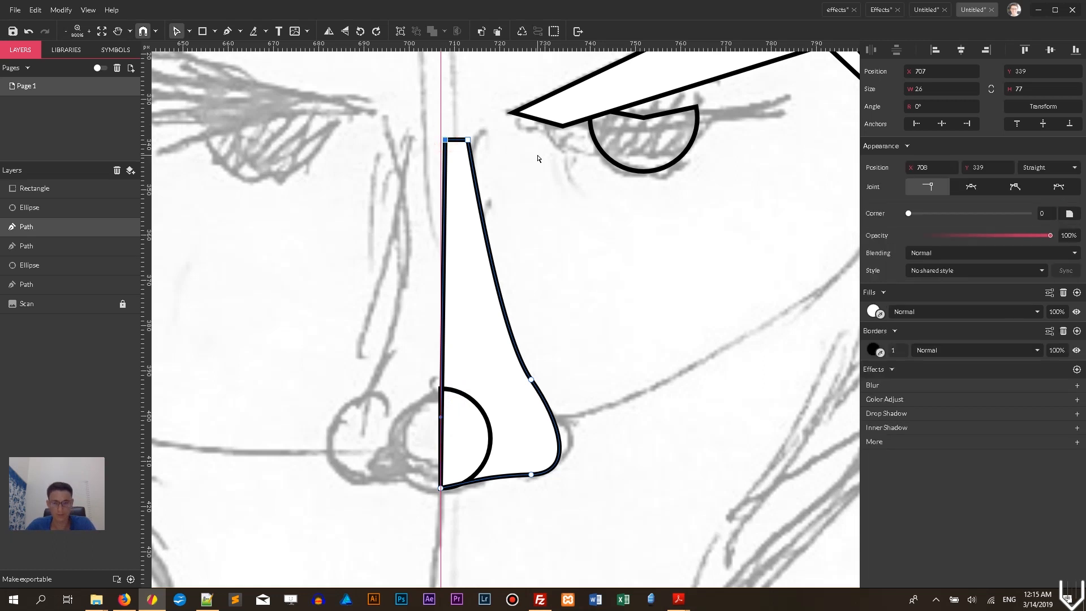
key(Left)
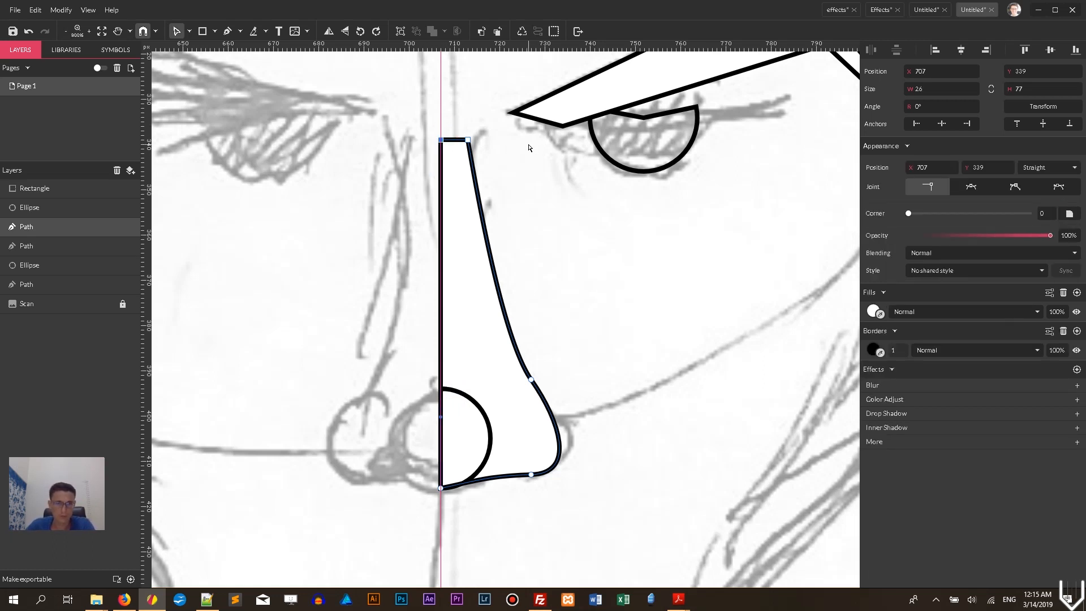
Try to align the nose path's top and bottom centre-line points with each other.
click(442, 488)
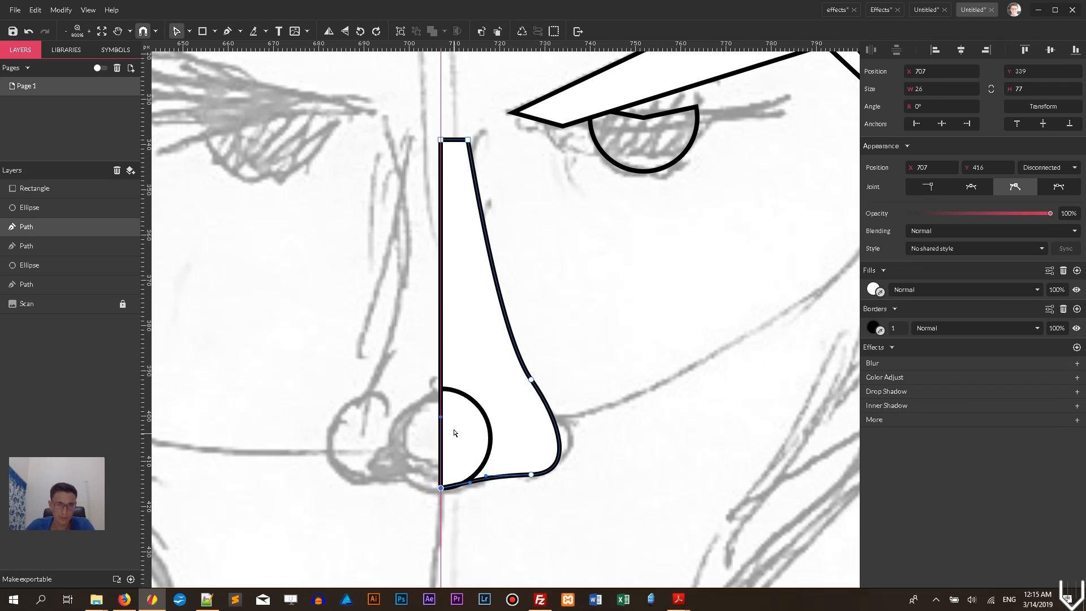
shift+click(441, 141)
click(986, 50)
key(ctrl+z)
Lower the nose path's bottom centre point by about 1 px and deselect the path.
click(626, 154)
click(484, 478)
drag(441, 488, 441, 493)
click(622, 382)
scroll(623, 382, up, 4)
scroll(623, 374, down, 1)
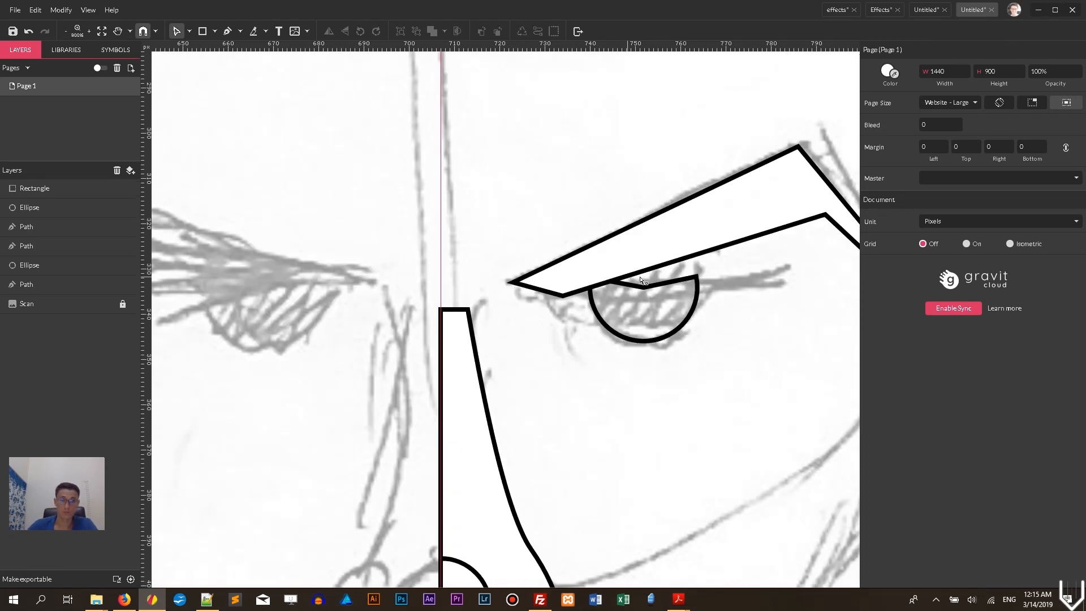
Round the ear rectangle's corners to 14 and move it inward over the face outline to about X 815.
click(642, 285)
key(ctrl+minus)
key(ctrl+minus)
key(ctrl+plus)
drag(780, 396, 707, 479)
click(725, 428)
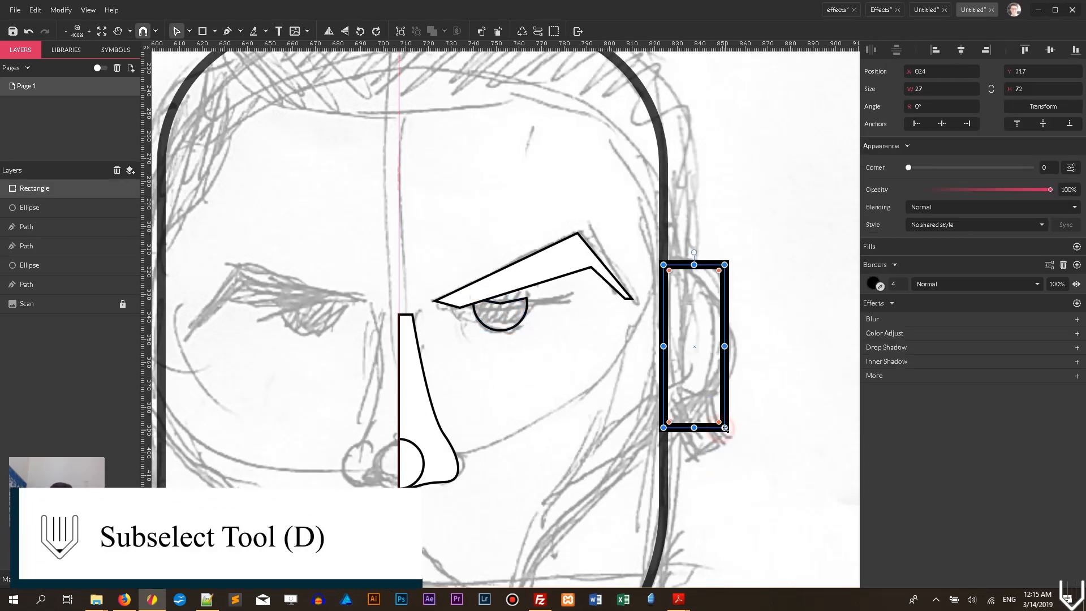
drag(718, 423, 684, 400)
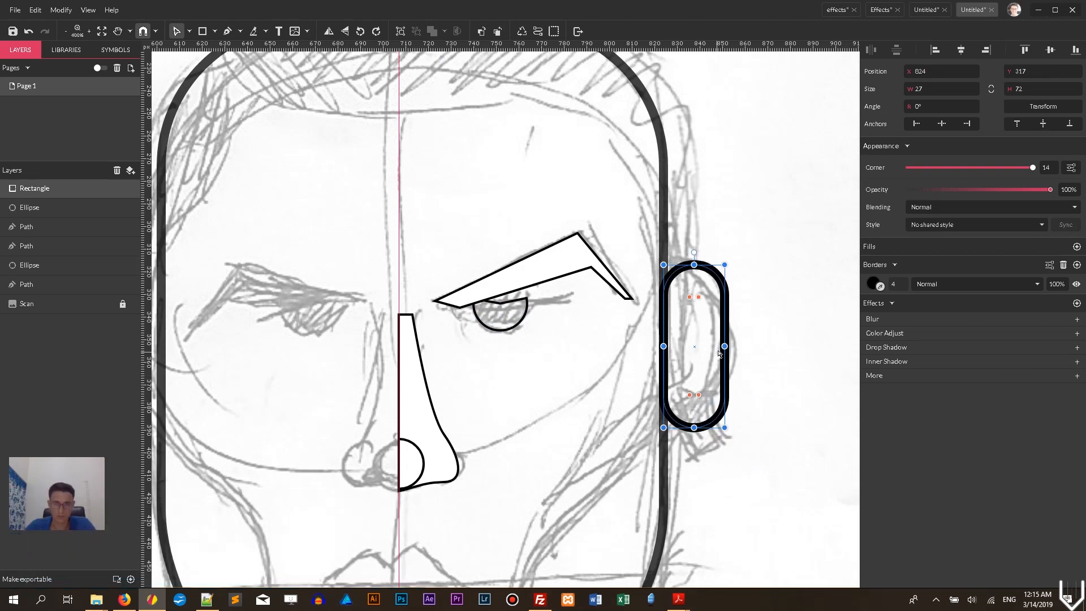
drag(726, 360, 706, 361)
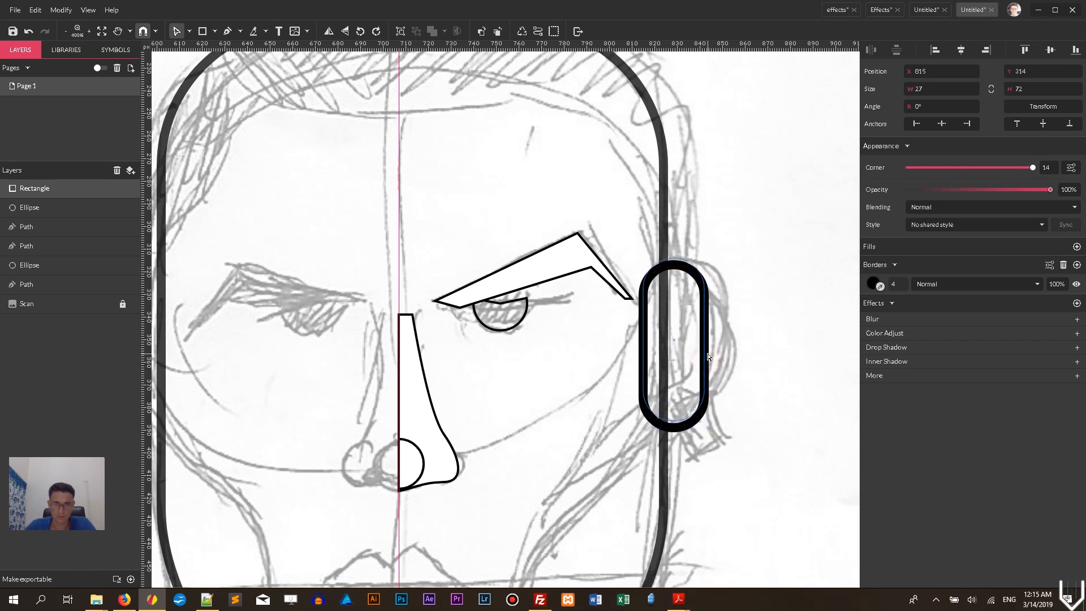
click(768, 316)
key(ctrl+minus)
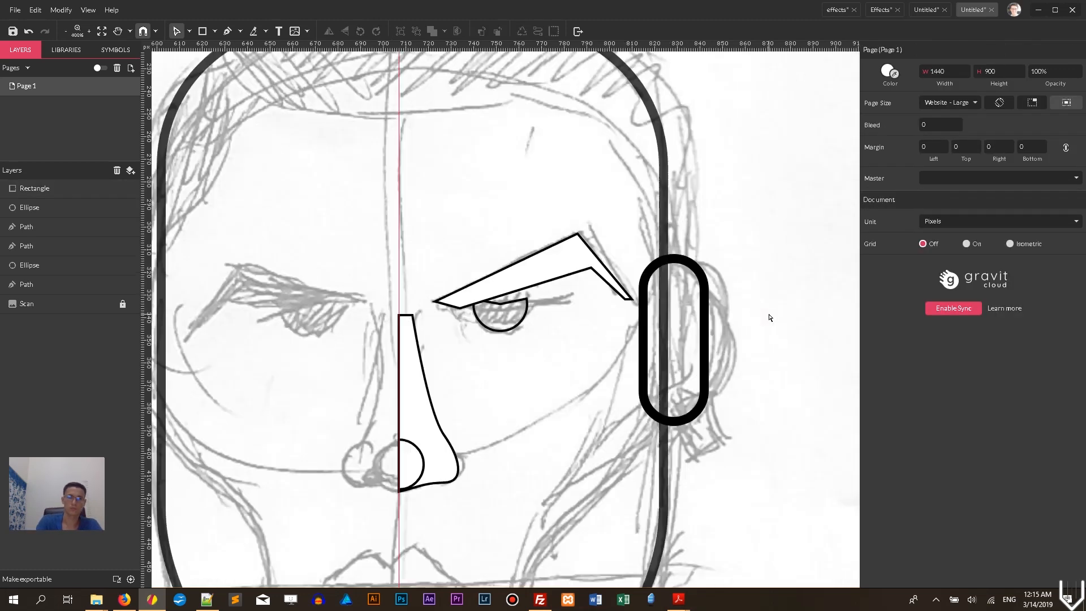
key(space)
drag(633, 434, 745, 274)
click(214, 31)
click(227, 32)
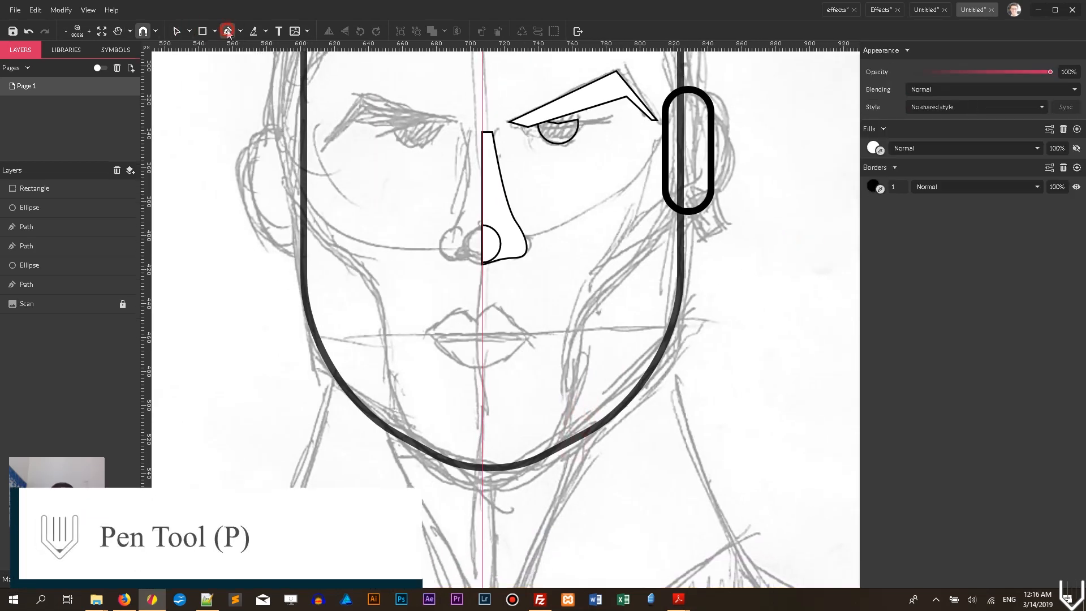
click(685, 192)
drag(592, 281, 573, 326)
drag(552, 447, 515, 491)
key(ctrl+z)
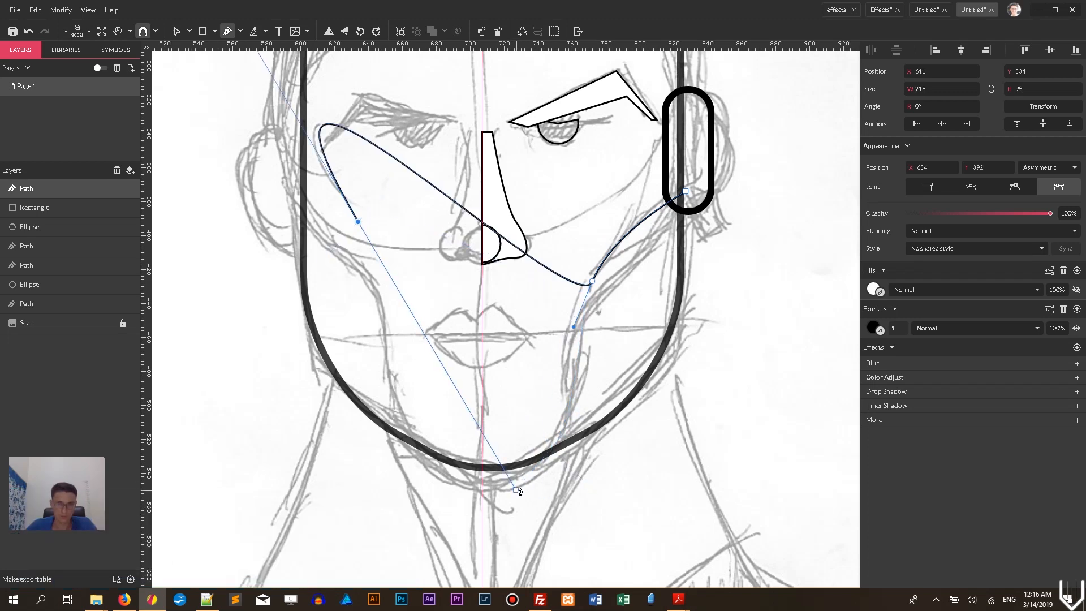
drag(555, 451, 536, 476)
key(ctrl+z)
key(ctrl+z)
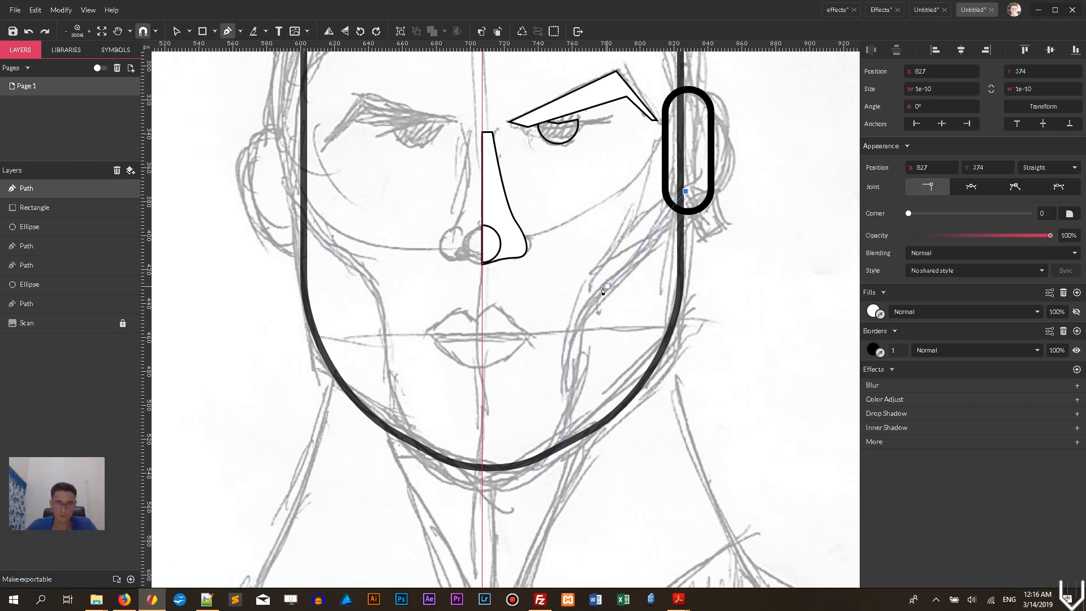
drag(567, 335, 567, 341)
key(ctrl+z)
key(ctrl+z)
Trace a closed Pen path about 117 × 159 px from the ear's base along the sketched cheek line to the jaw, returning outside the face.
click(680, 196)
click(593, 297)
drag(593, 297, 578, 334)
drag(552, 447, 535, 453)
click(660, 465)
click(734, 317)
click(746, 249)
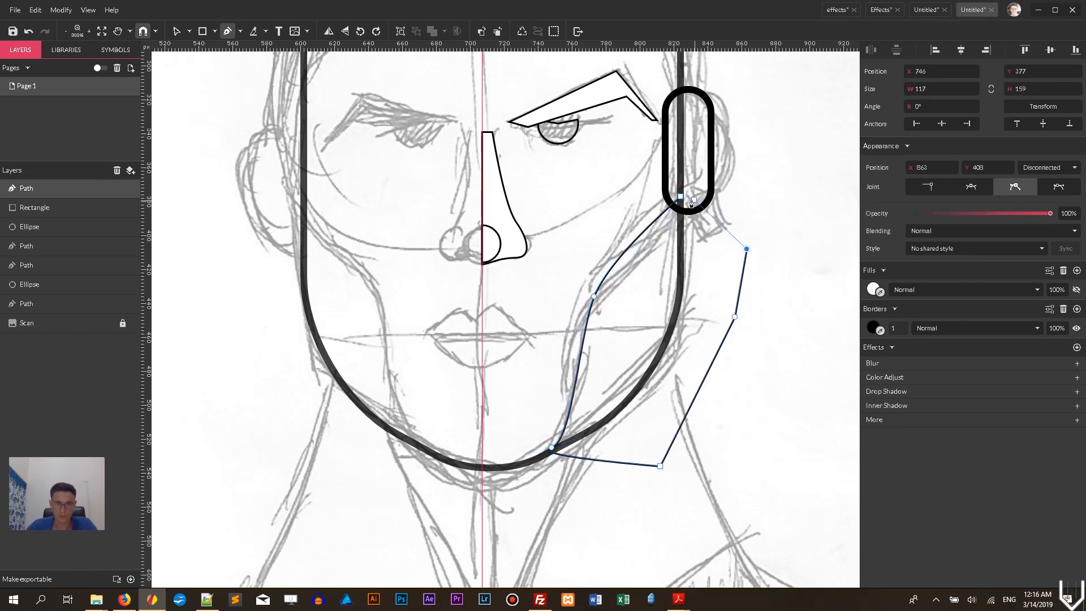
click(680, 197)
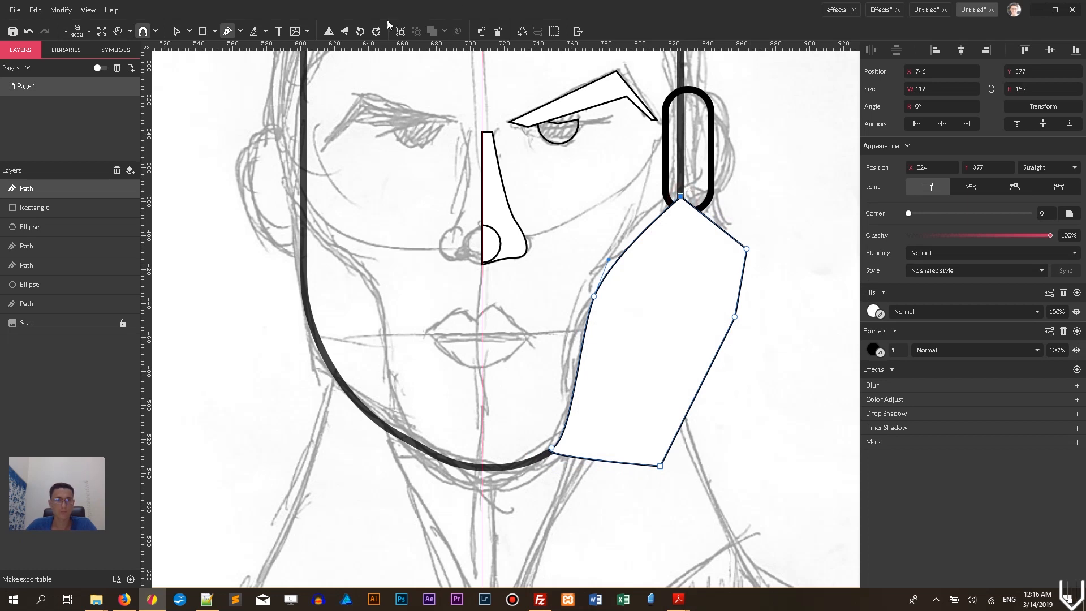
Select the face outline path with the Pointer tool and duplicate it.
click(241, 32)
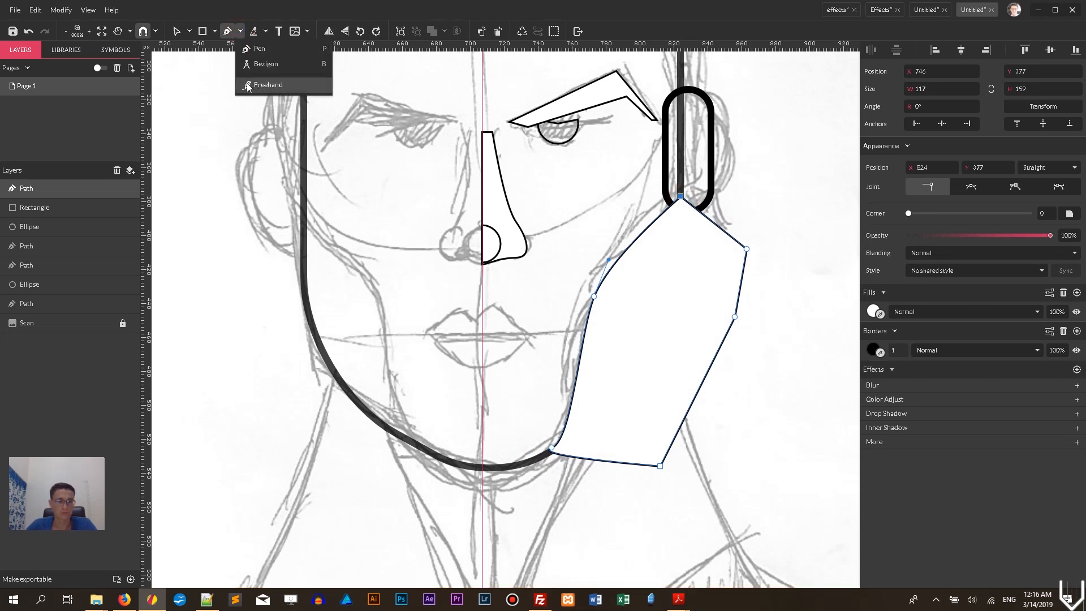
click(684, 276)
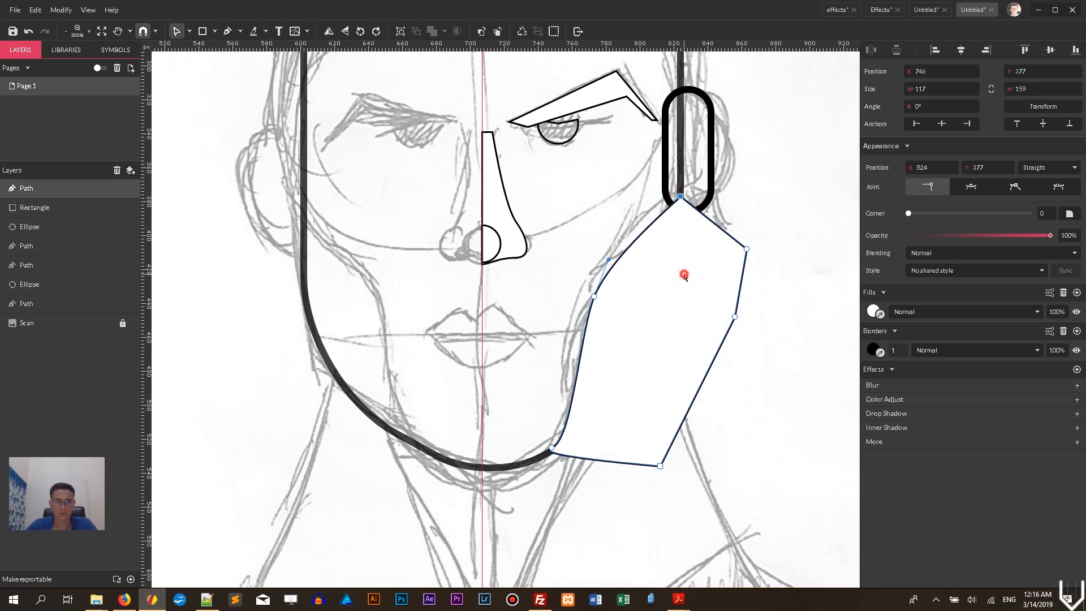
click(190, 31)
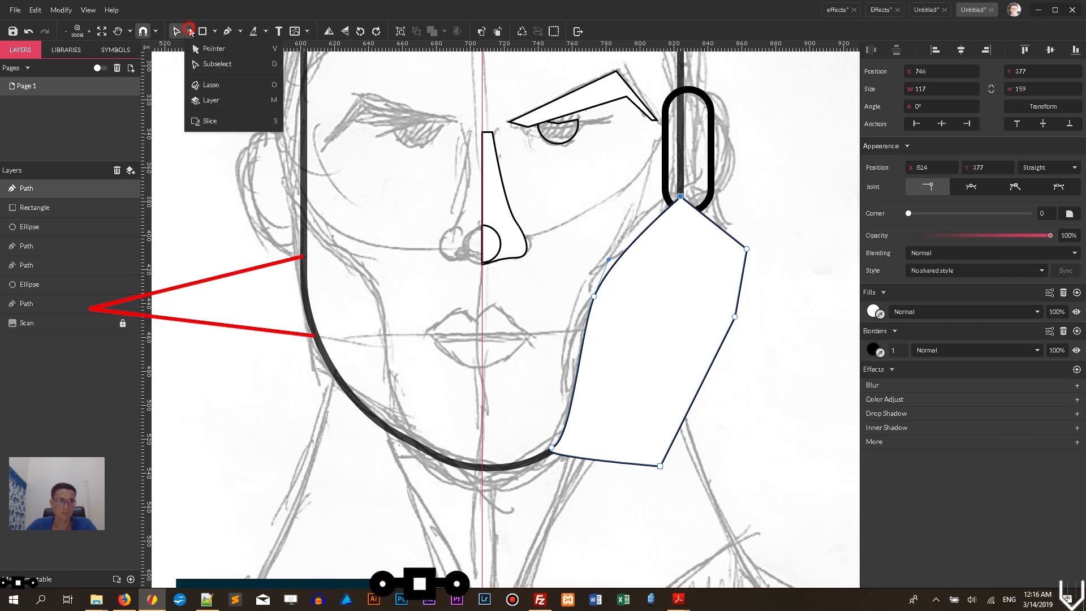
click(210, 47)
click(317, 337)
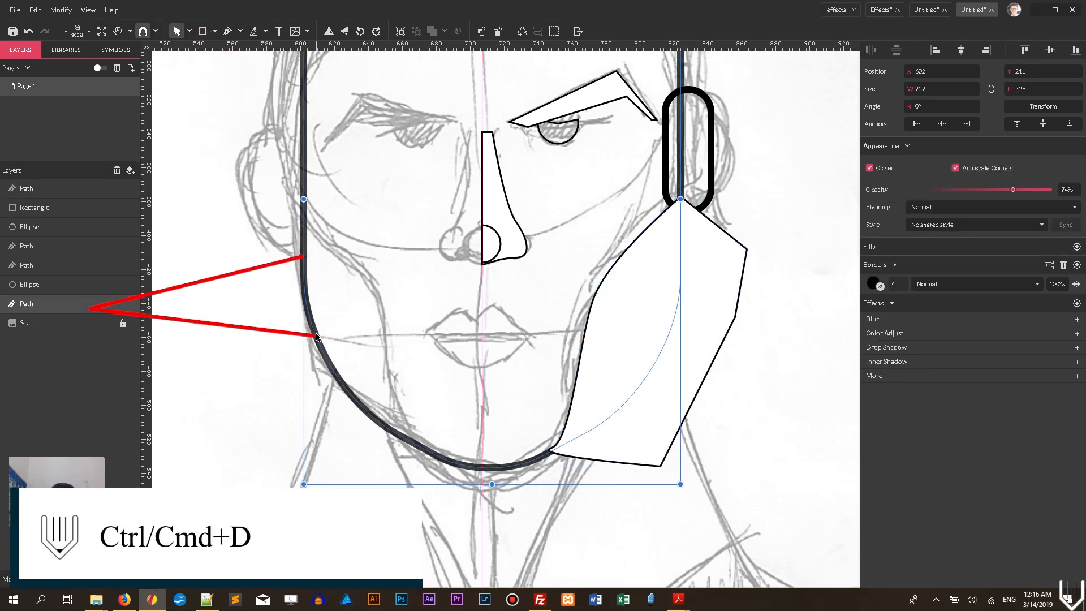
key(ctrl+d)
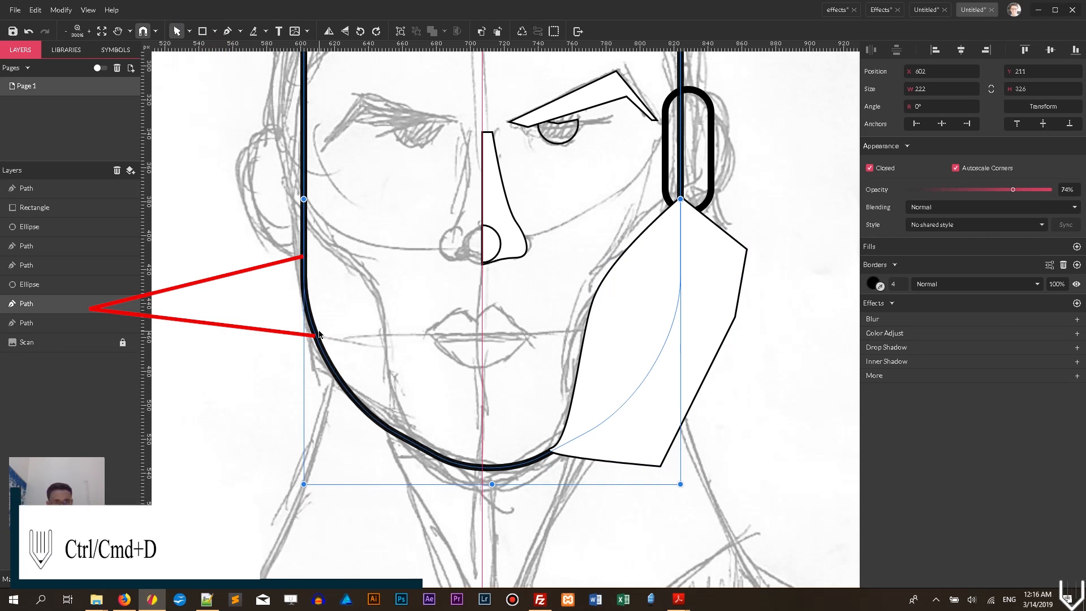
Intersect the duplicated face outline with the closed cheek path so only the cheek area inside the face is kept.
shift+click(717, 287)
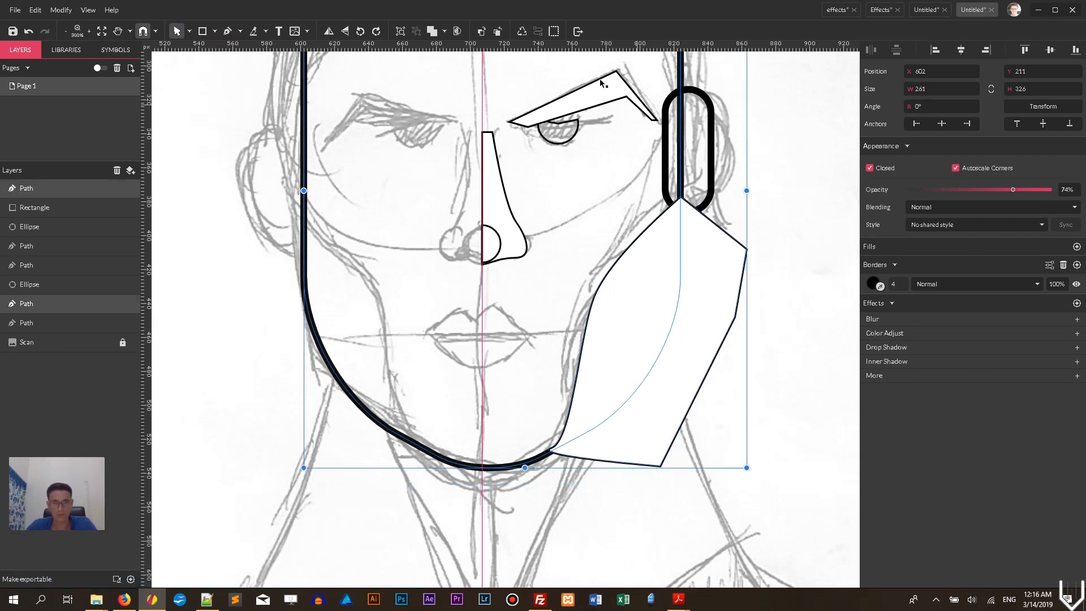
click(446, 32)
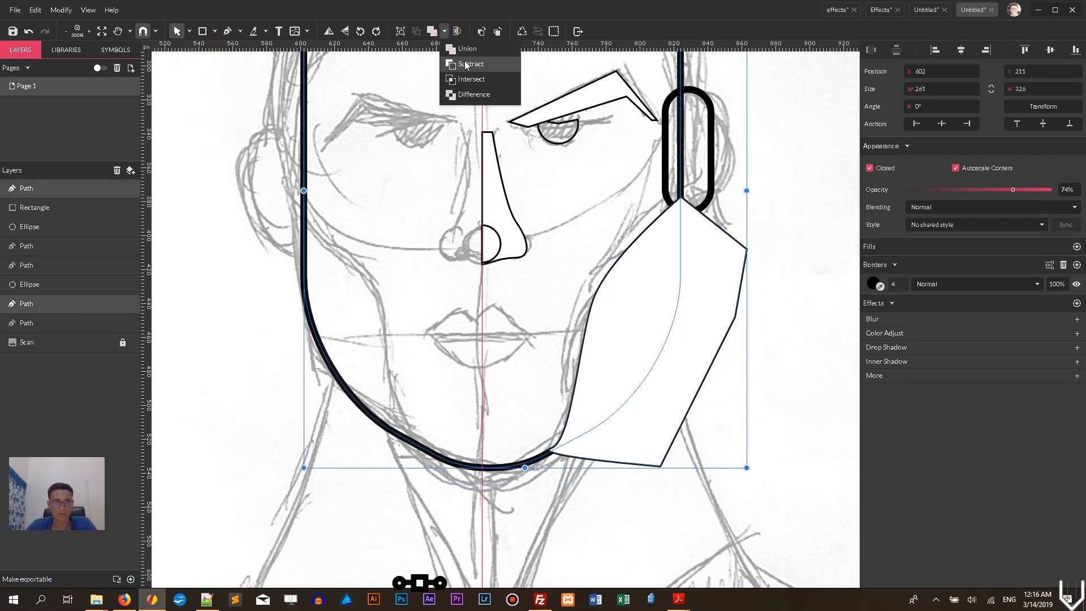
click(471, 78)
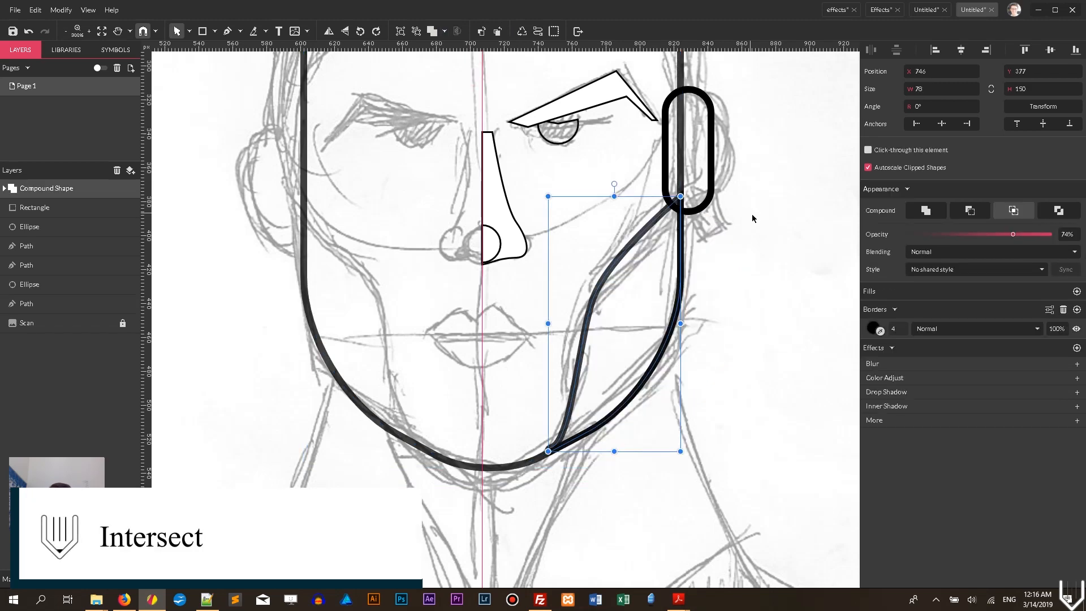
click(766, 234)
Remove the fill from the nose path and nose circle together and set their border width to 2.
scroll(766, 235, up, 2)
scroll(766, 235, up, 1)
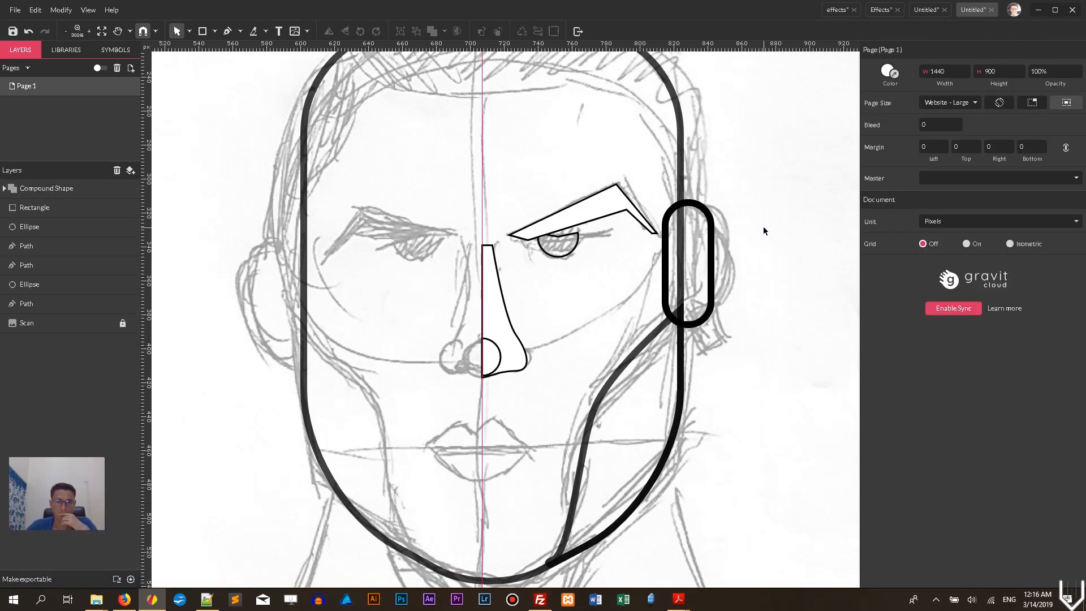
click(507, 377)
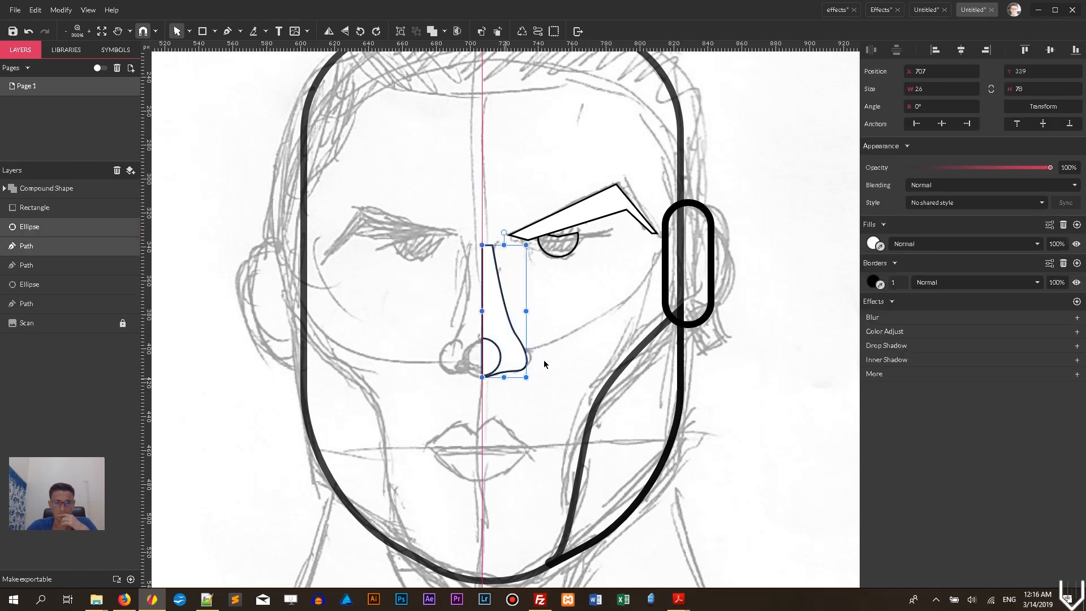
click(869, 240)
click(1063, 226)
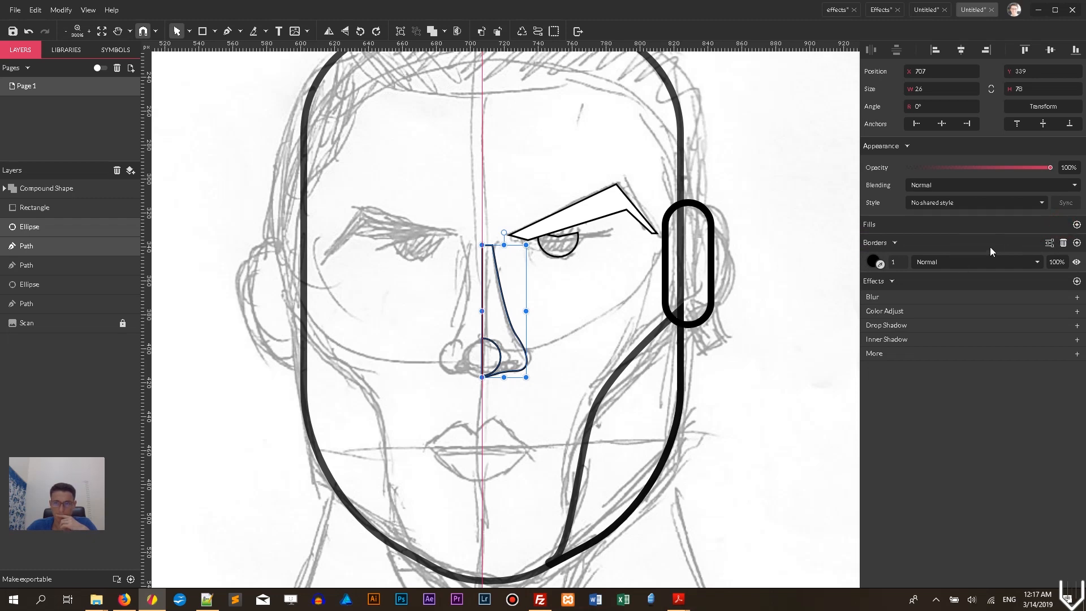
click(872, 261)
click(873, 262)
click(900, 262)
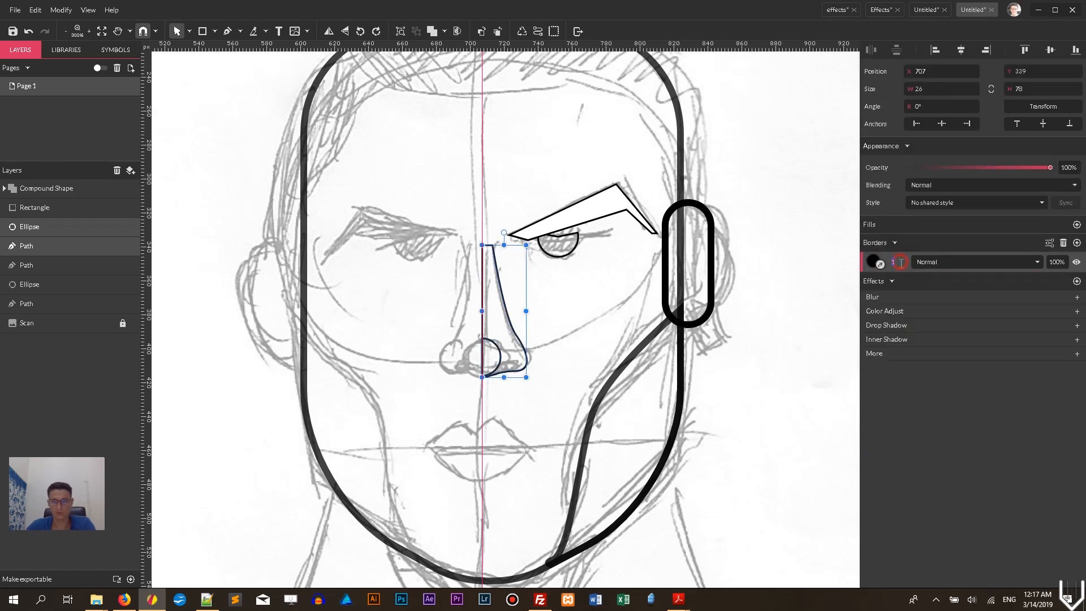
text(3)
key(Down)
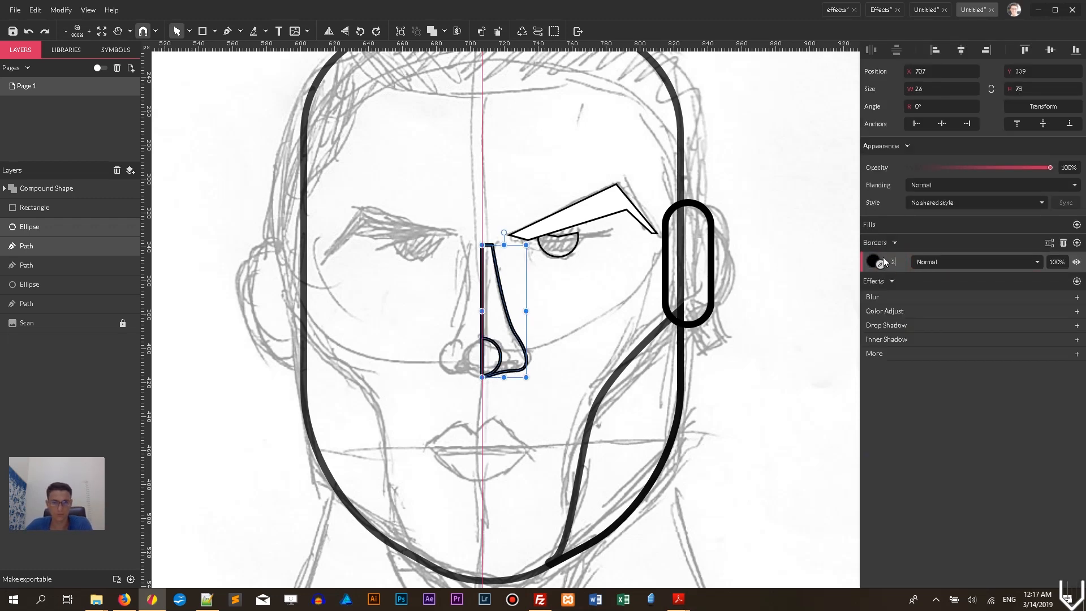
click(824, 233)
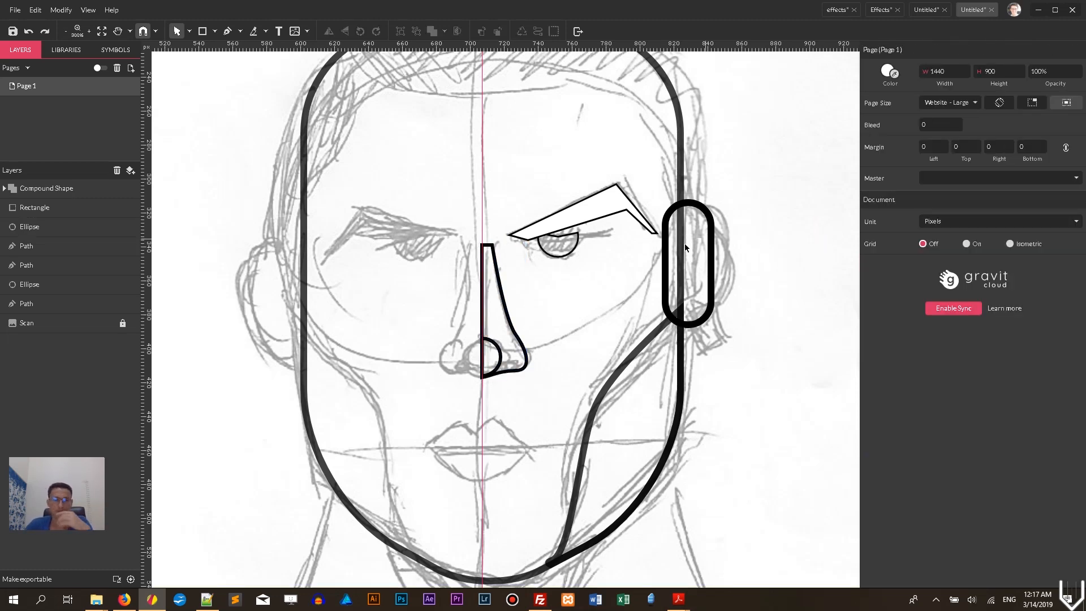
Trace a closed Pen path about 33 × 19 px over the sketched upper lip, from the centre guide to the mouth corner and back.
key(ctrl+plus)
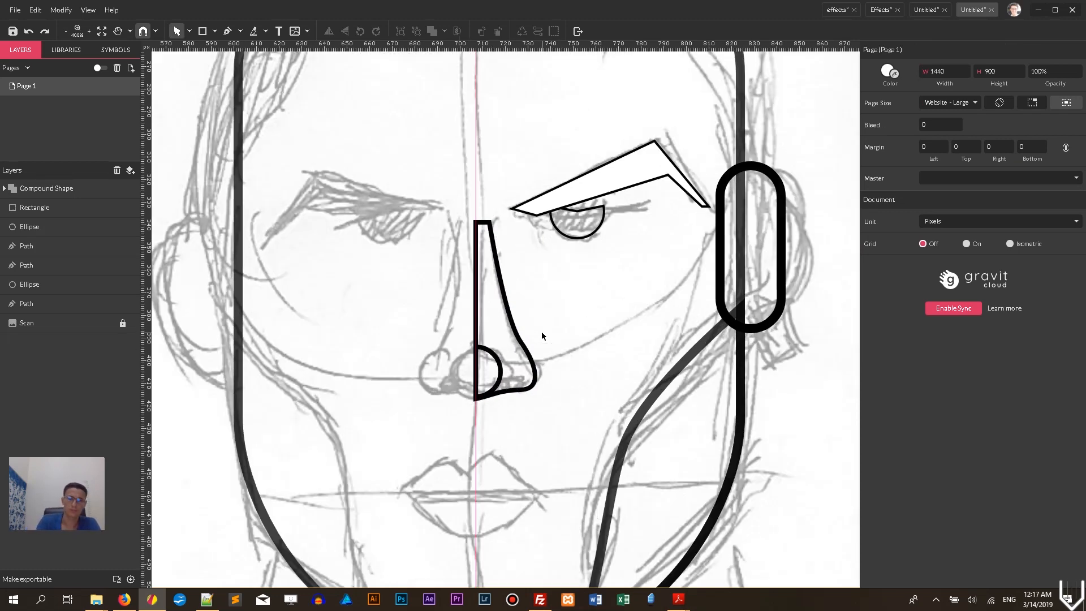
key(space)
drag(545, 359, 567, 204)
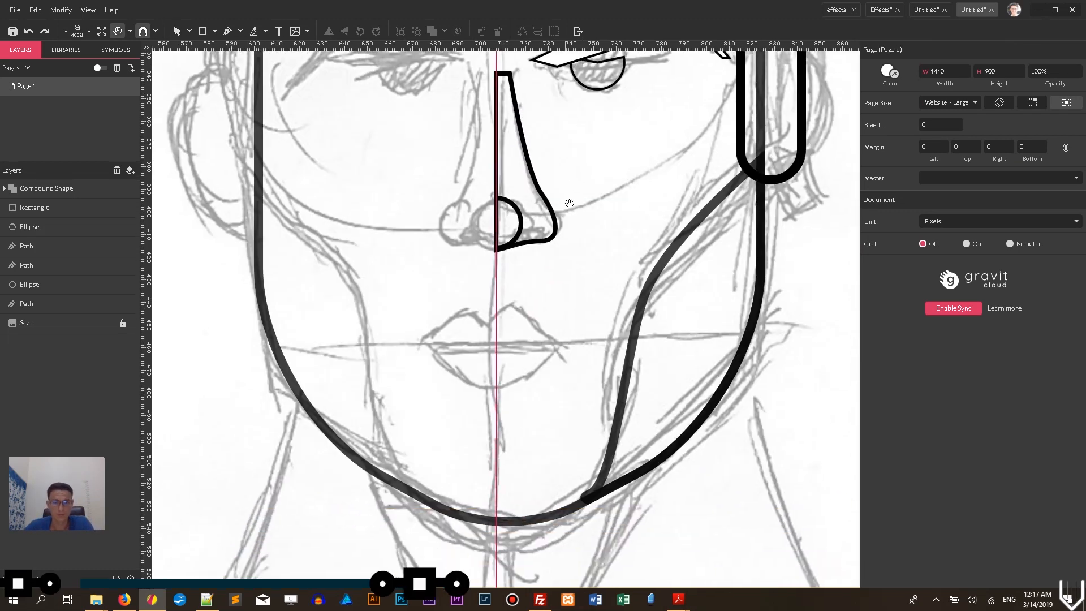
click(228, 31)
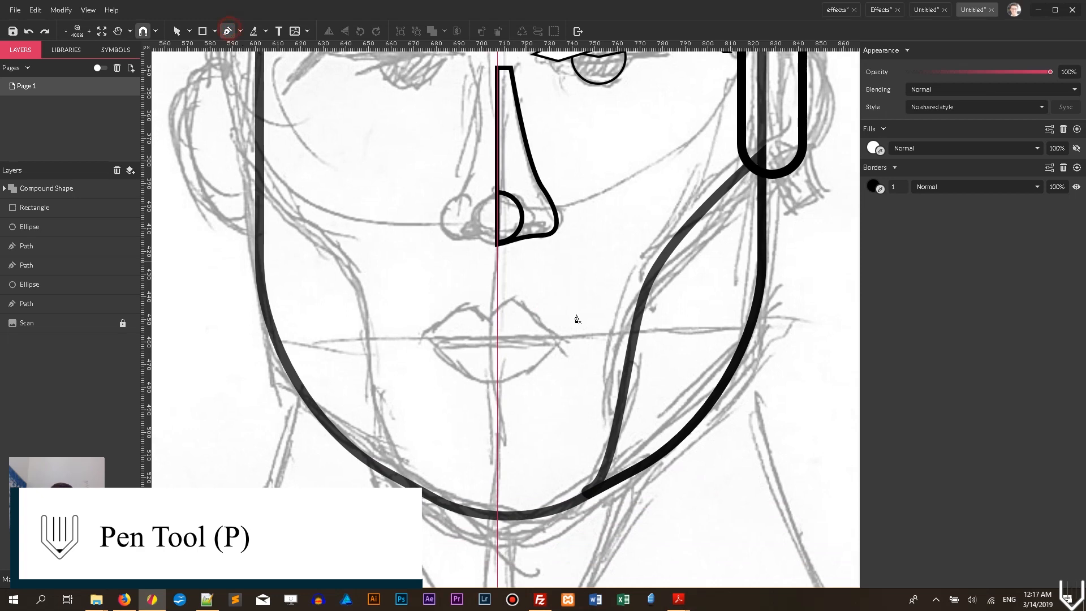
click(497, 310)
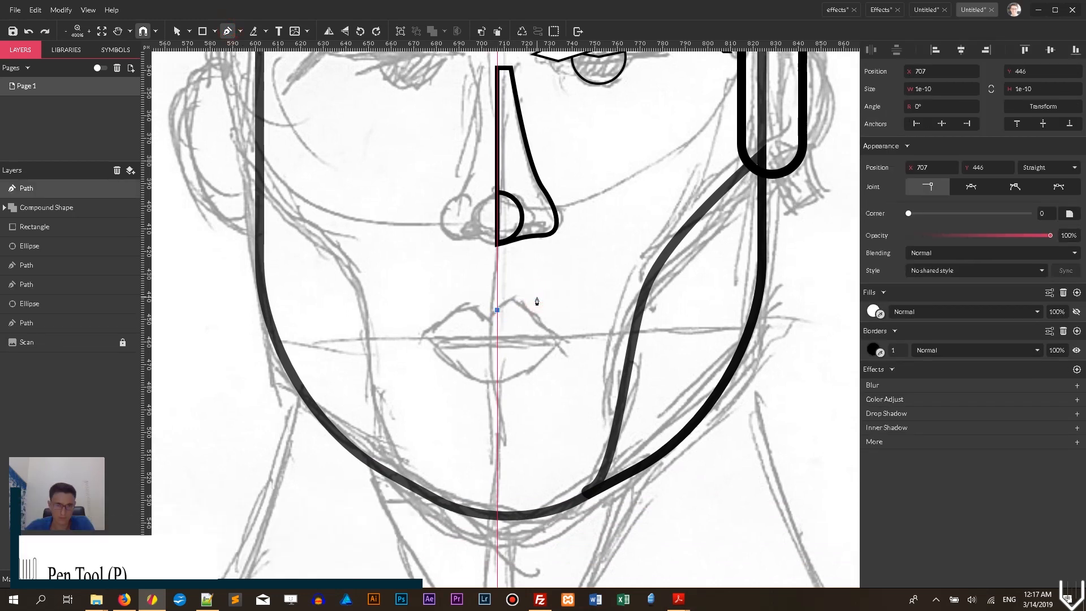
drag(545, 299, 546, 308)
click(572, 342)
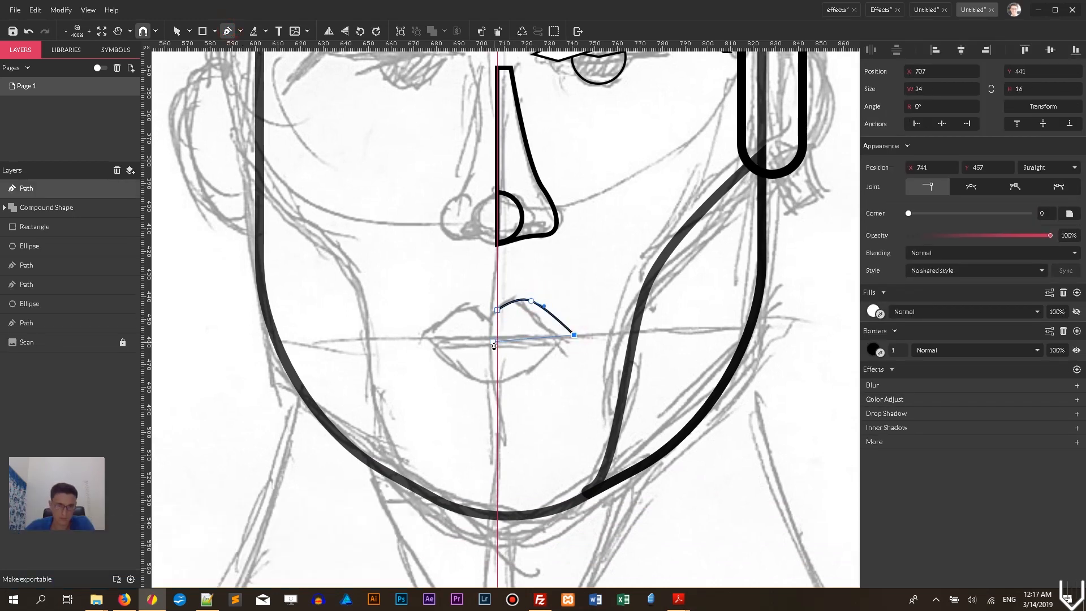
click(498, 342)
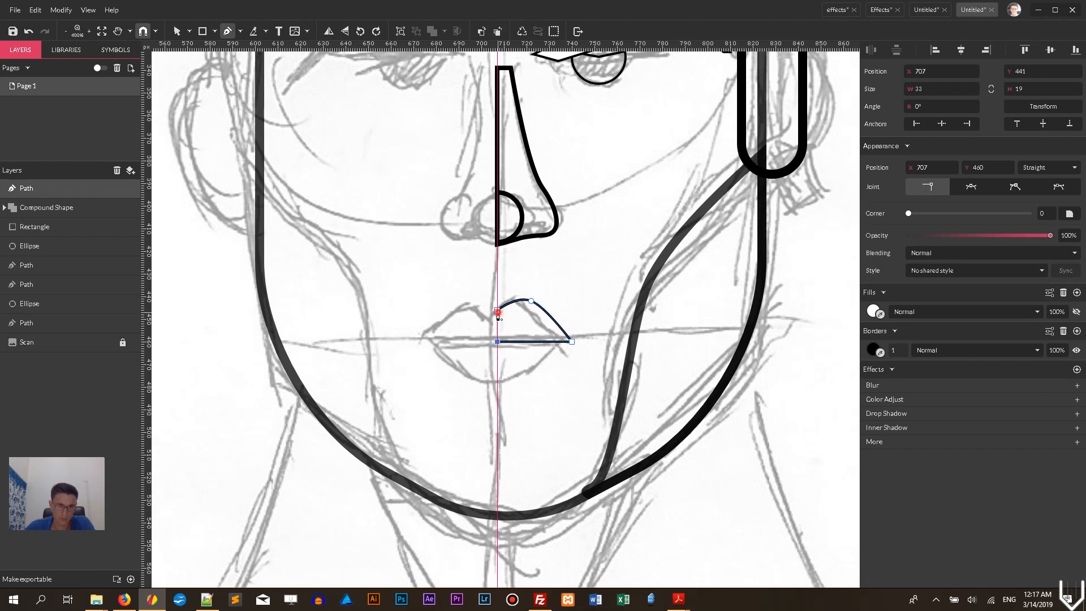
click(497, 310)
Move the upper lip's outer corner point inward with the Subselect tool, making the path 30 px wide with a level lower edge.
click(221, 29)
click(177, 31)
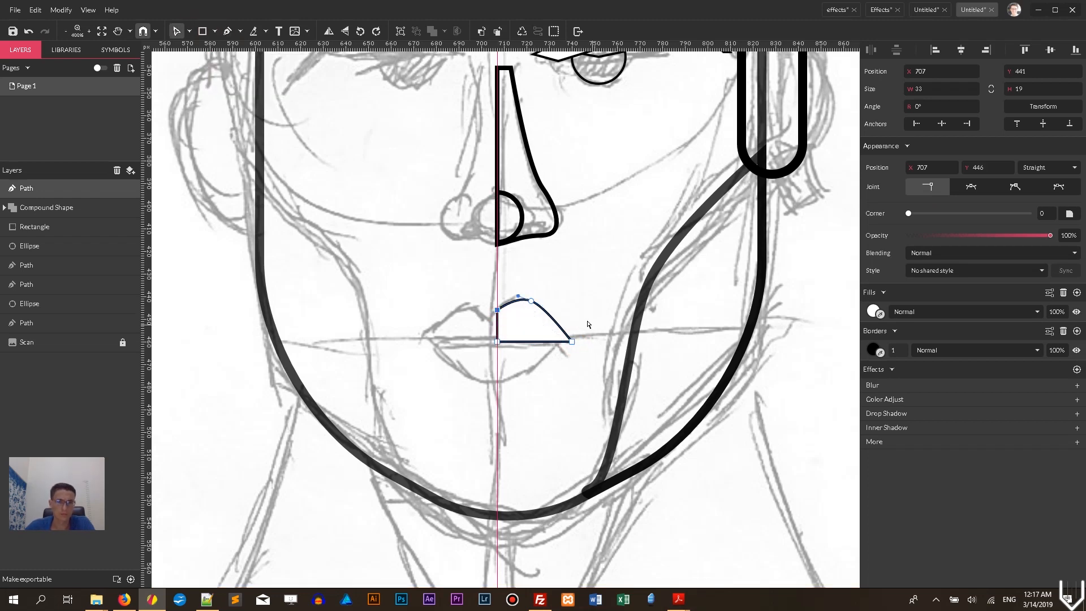
mouse_move(571, 342)
mouse_down()
mouse_move(586, 341)
mouse_move(566, 340)
mouse_up()
click(424, 165)
click(586, 342)
drag(531, 301, 533, 297)
key(ctrl+z)
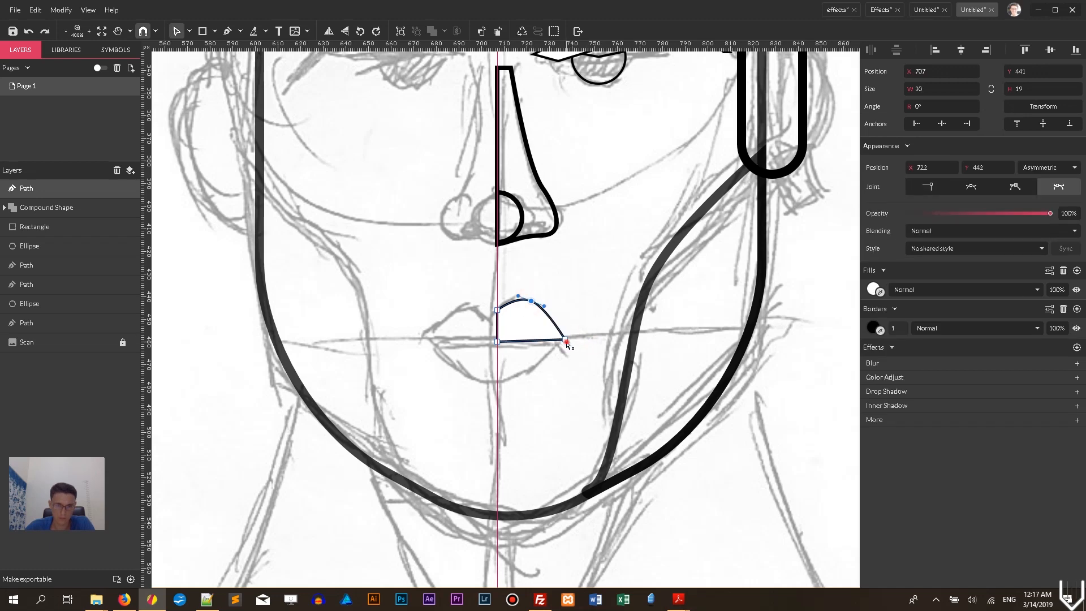
click(566, 342)
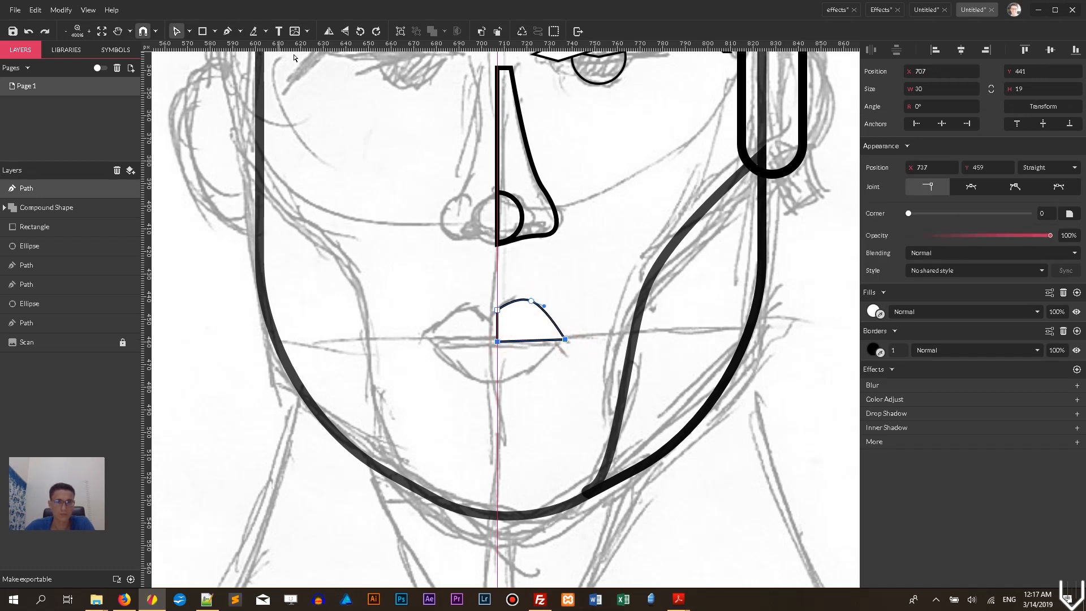
click(254, 150)
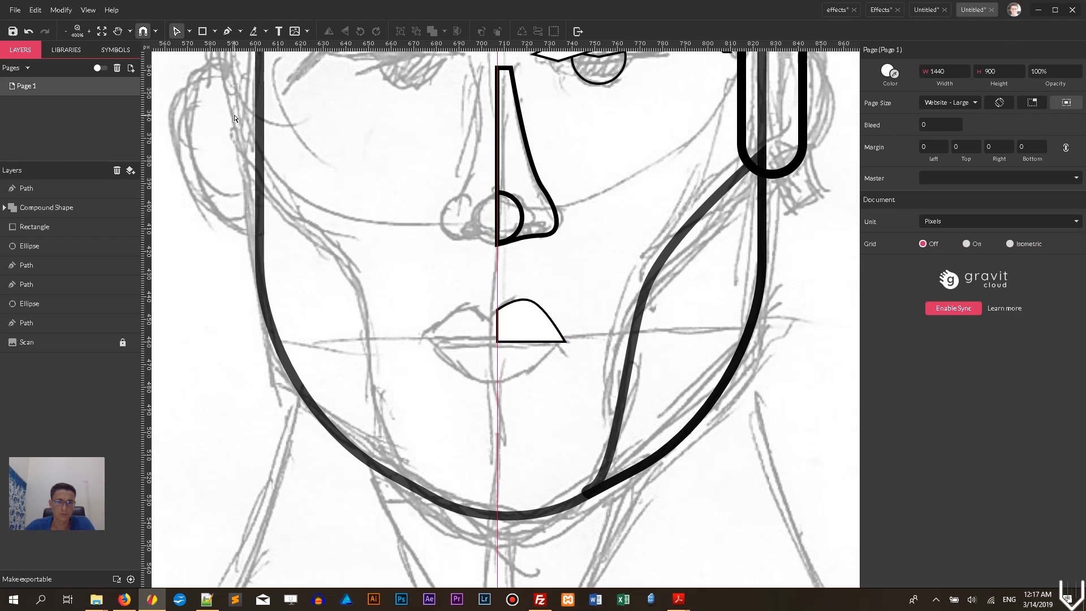
Remove the fill from the upper lip path, leaving only its border.
click(530, 325)
click(953, 227)
click(865, 263)
click(863, 265)
click(1063, 248)
click(189, 31)
click(207, 55)
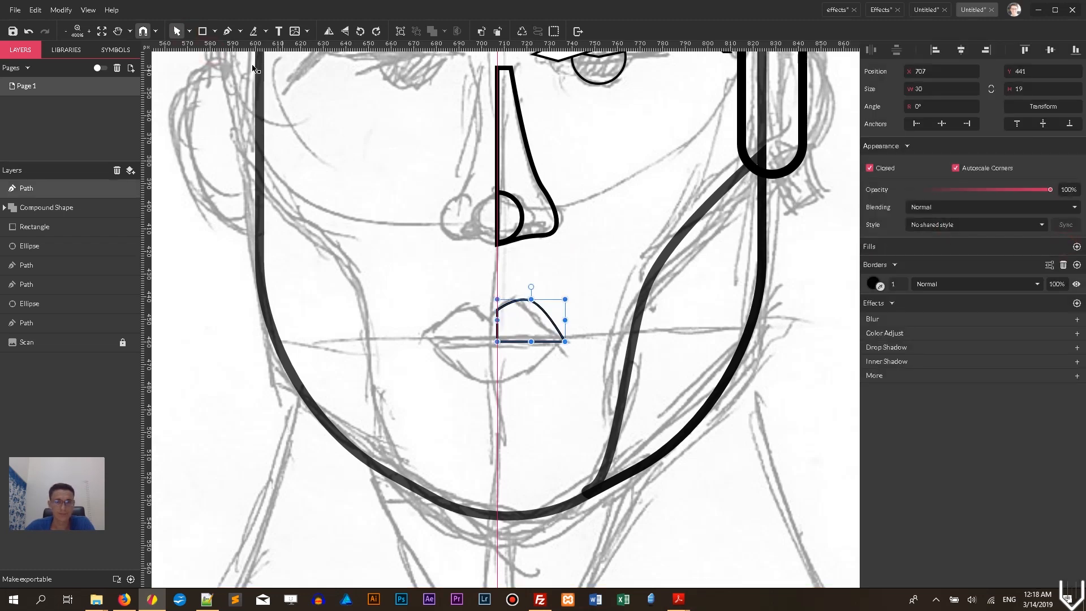
click(595, 287)
Trace a closed Pen path about 27 × 16 px over the sketched lower lip, starting at the centre guide just below the upper lip.
click(227, 31)
click(497, 343)
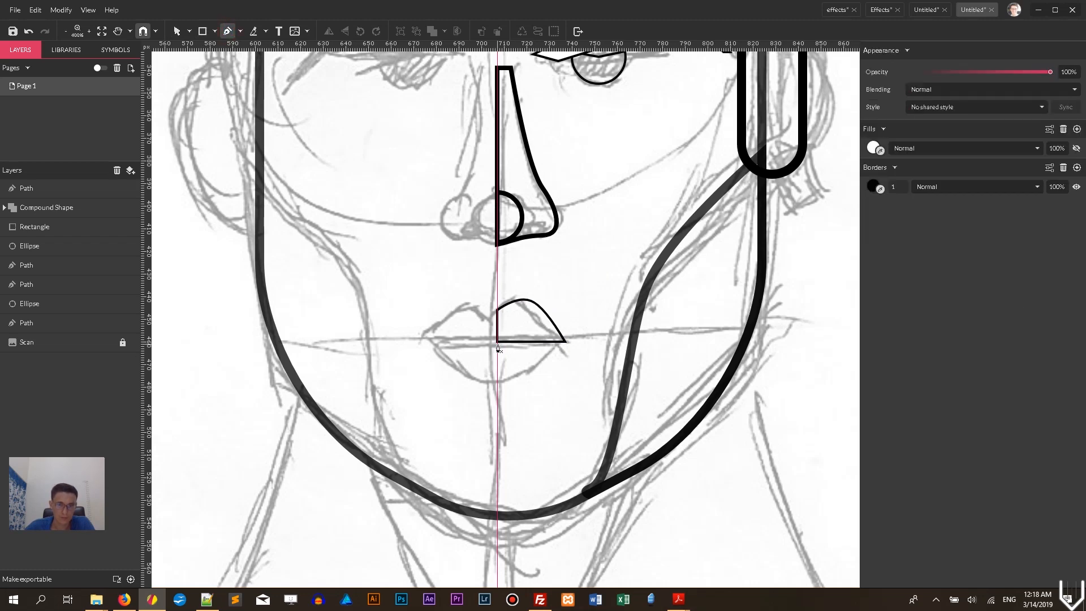
click(498, 380)
drag(558, 343, 577, 317)
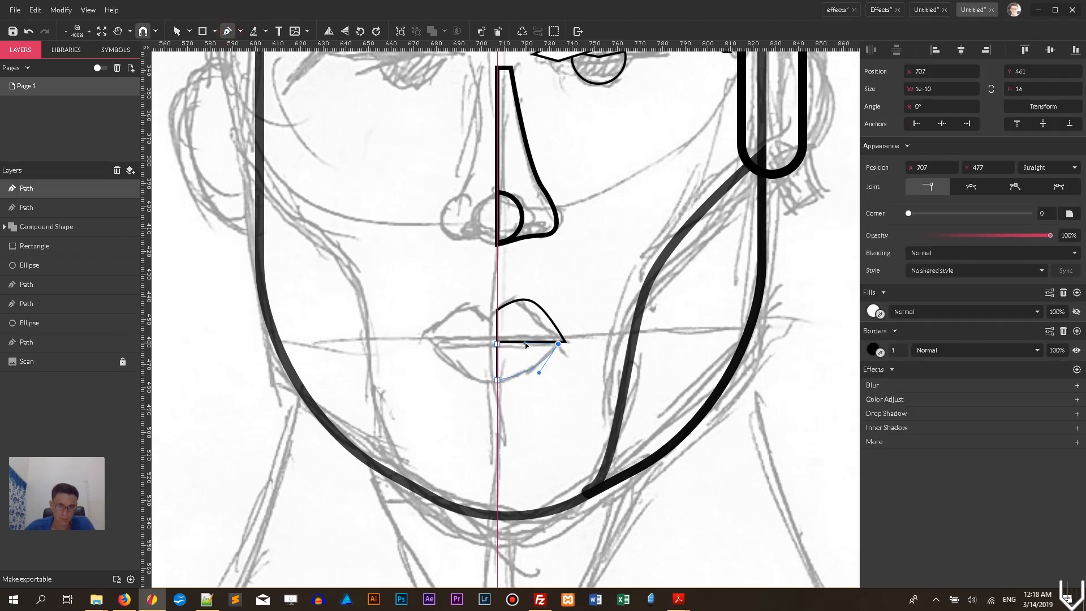
click(497, 343)
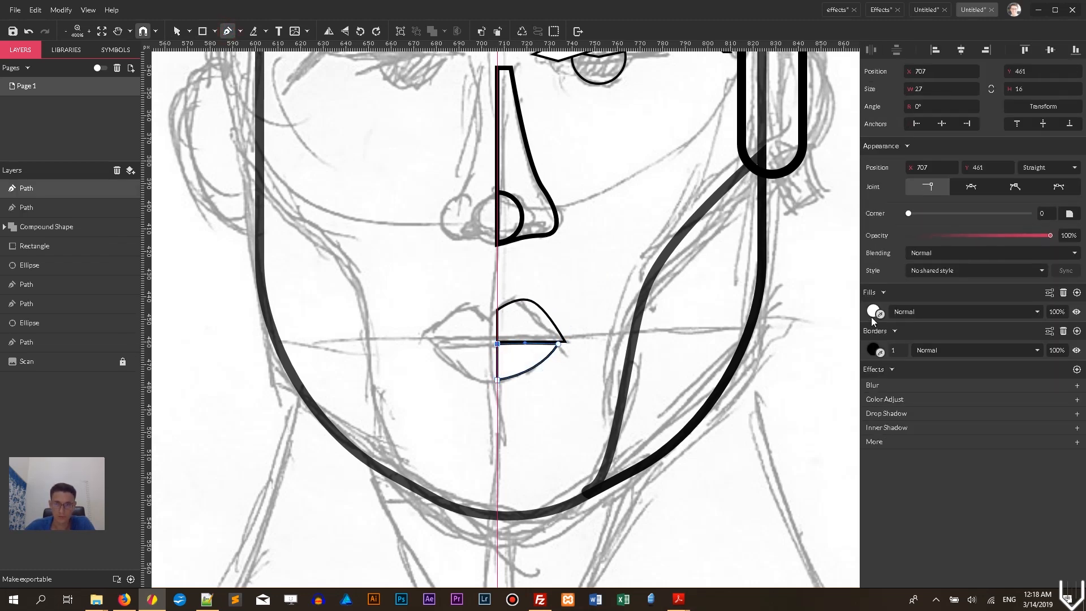
Remove the lower lip's fill and set the border width of both lip paths to 2.
click(1063, 292)
click(894, 330)
text(2)
click(184, 32)
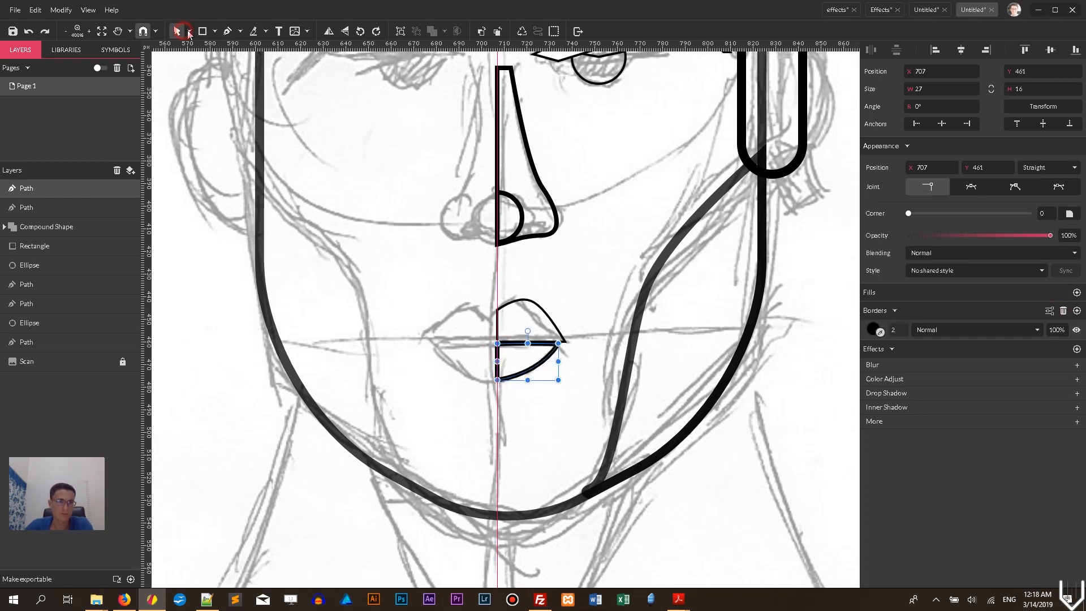
click(550, 320)
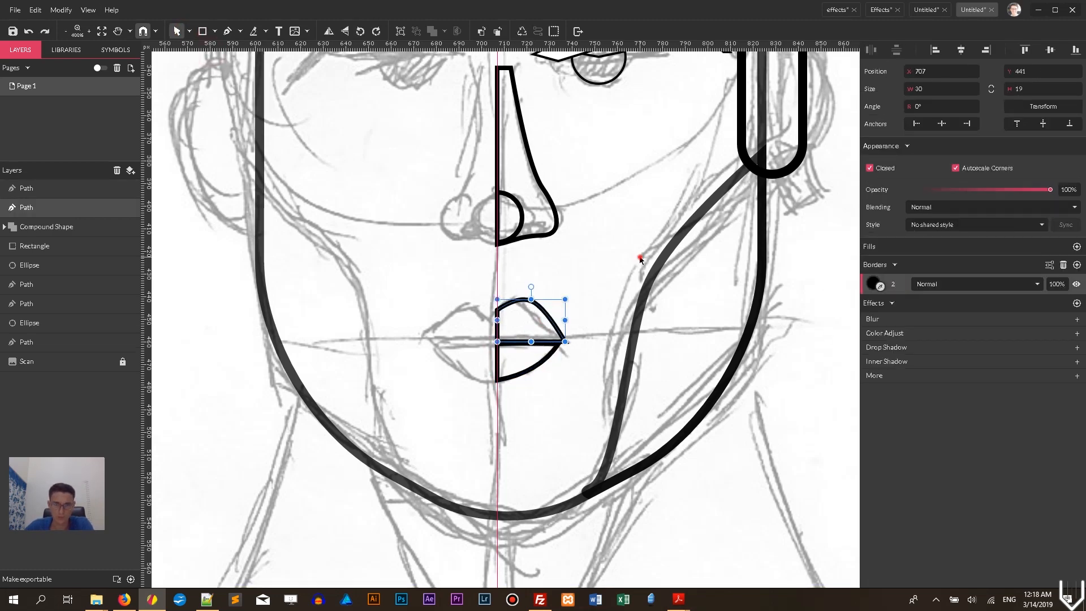
click(639, 259)
Nudge the lower lip's outer corner point 2 px outward and 1 px up to meet the upper lip's corner.
click(543, 362)
click(189, 32)
click(193, 63)
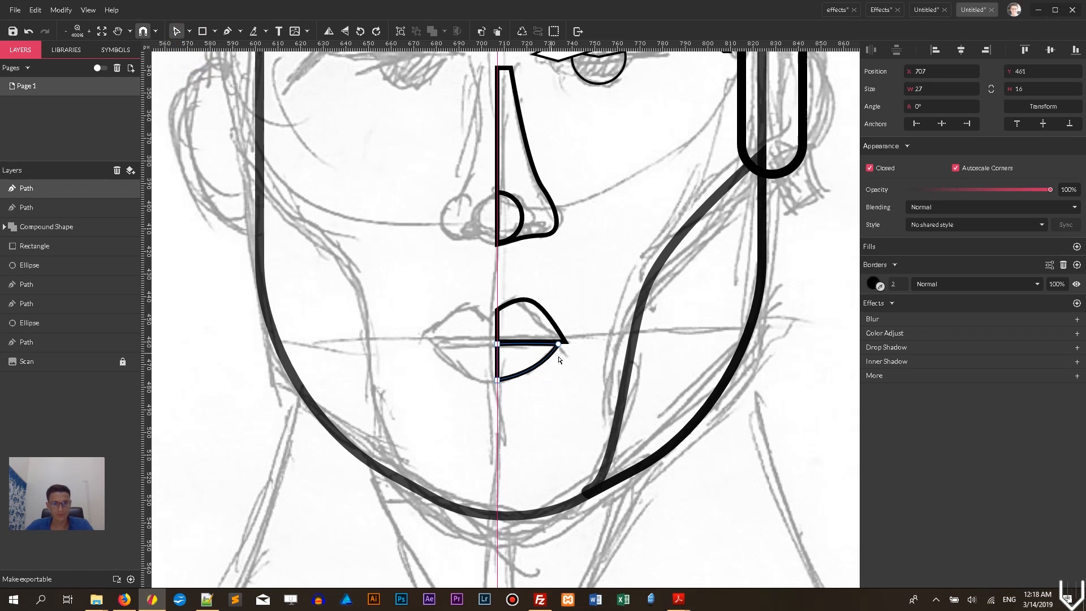
click(559, 344)
key(Right)
key(Right)
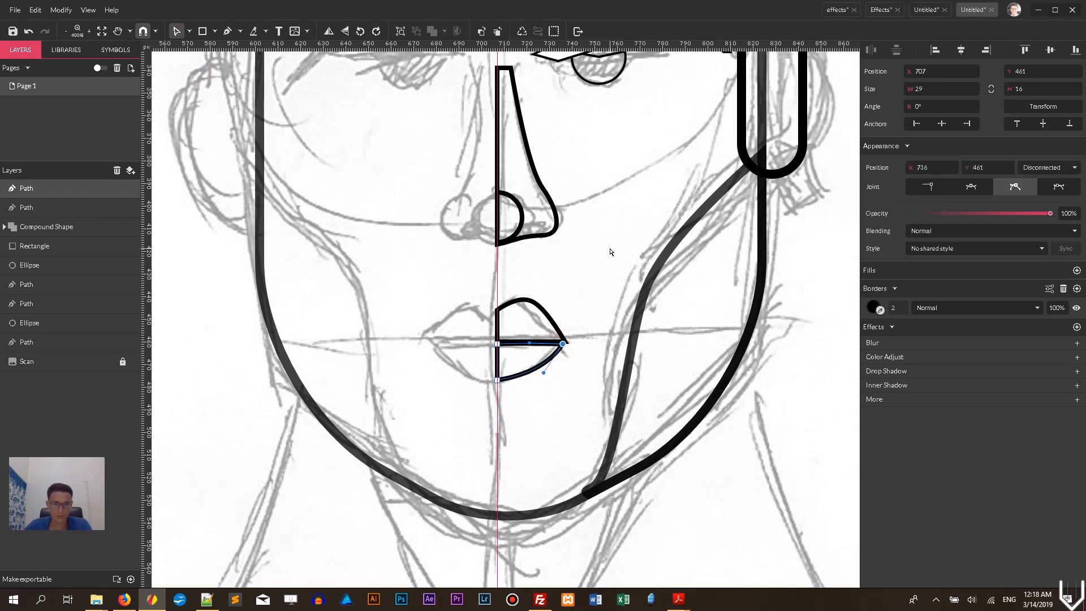
key(Up)
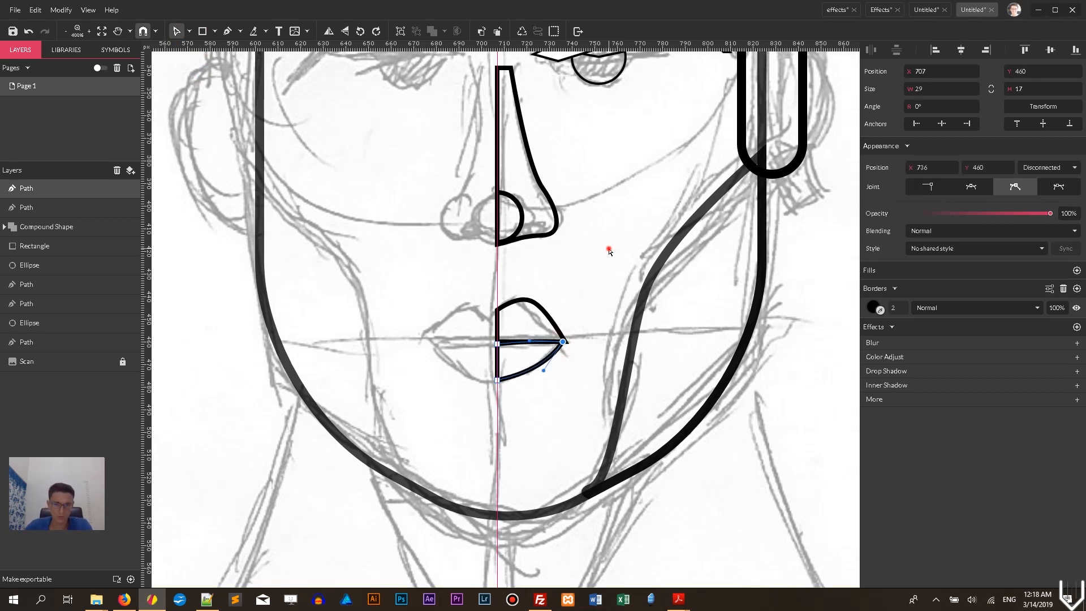
click(609, 250)
click(545, 363)
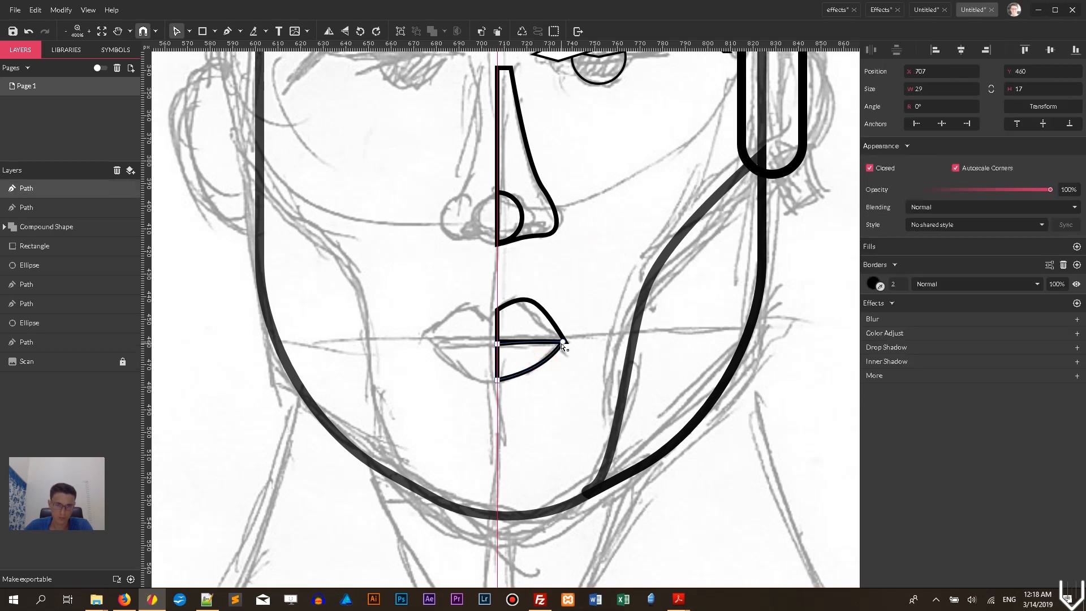
click(565, 342)
click(585, 316)
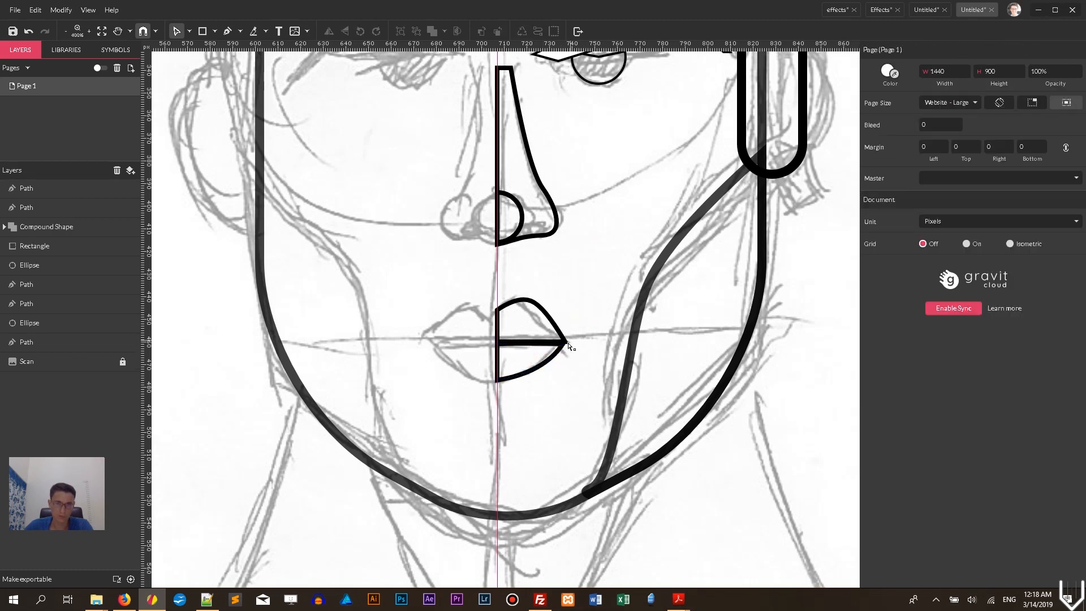
scroll(588, 314, down, 2)
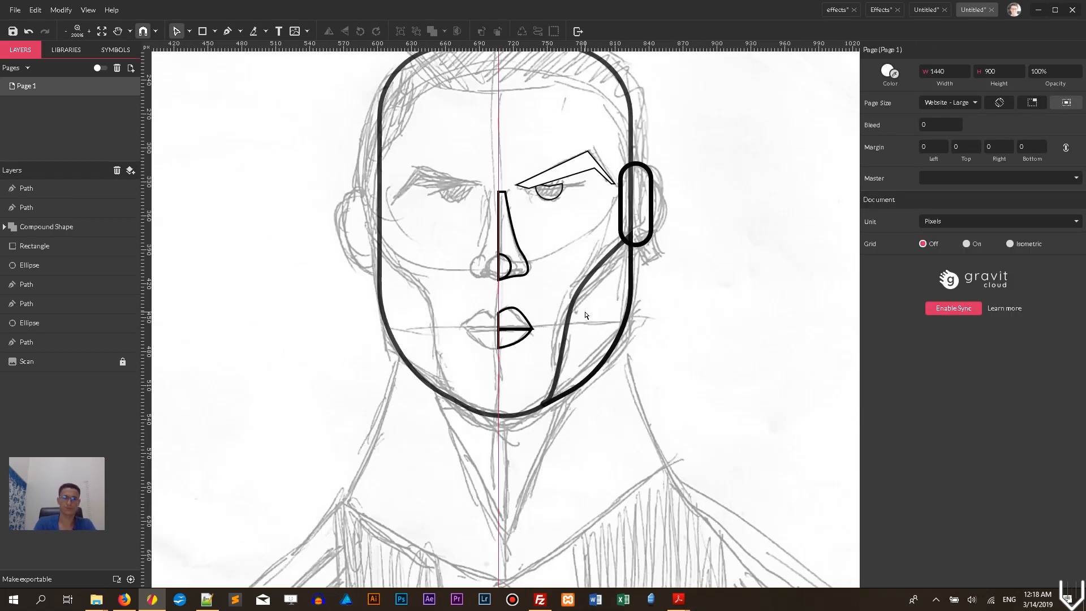
scroll(589, 292, up, 5)
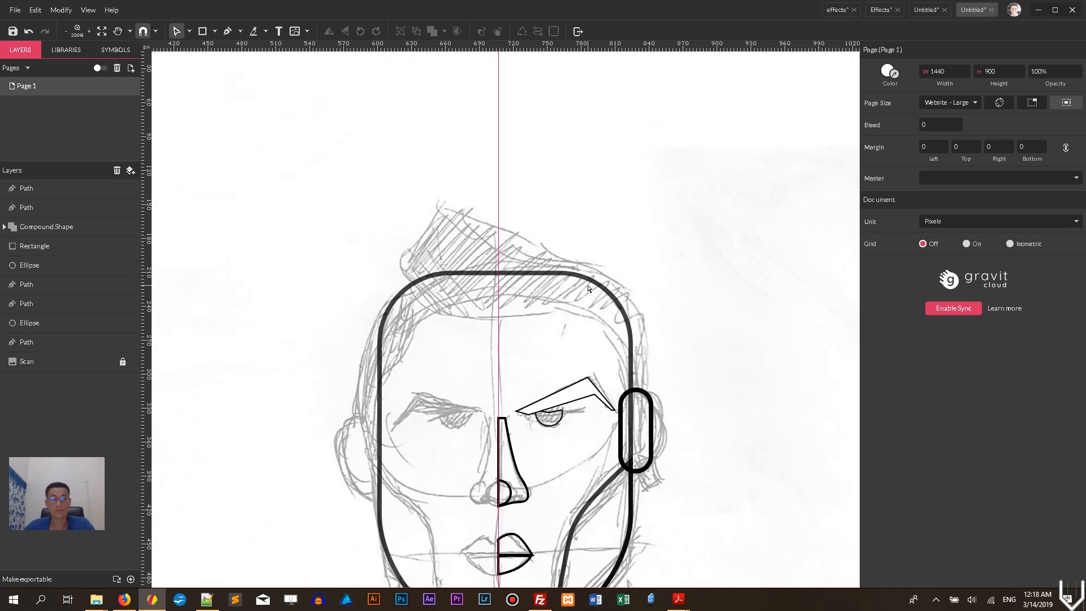
scroll(628, 213, down, 3)
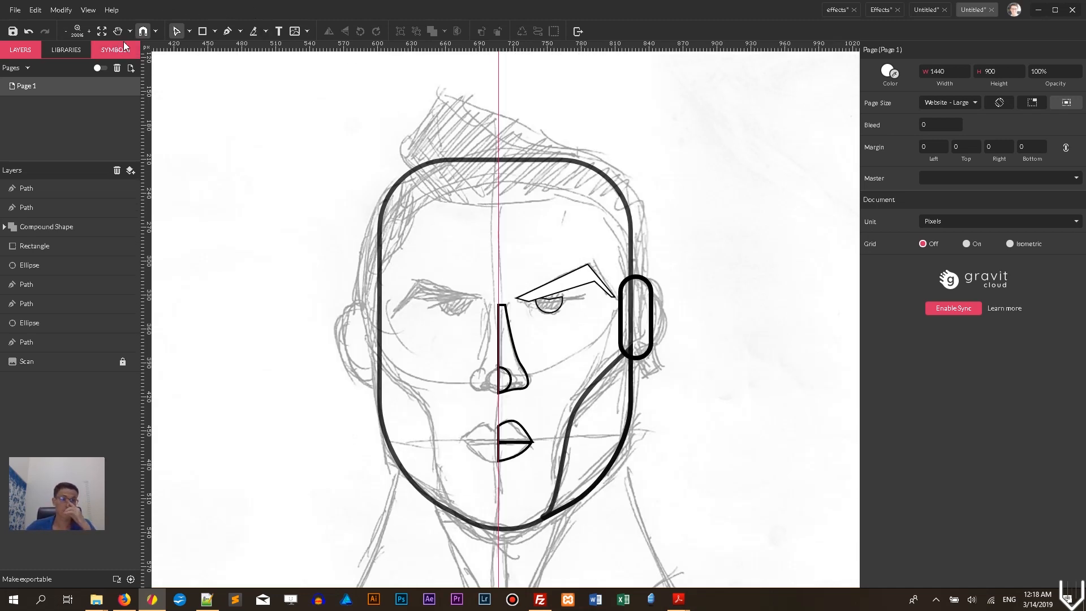
click(228, 31)
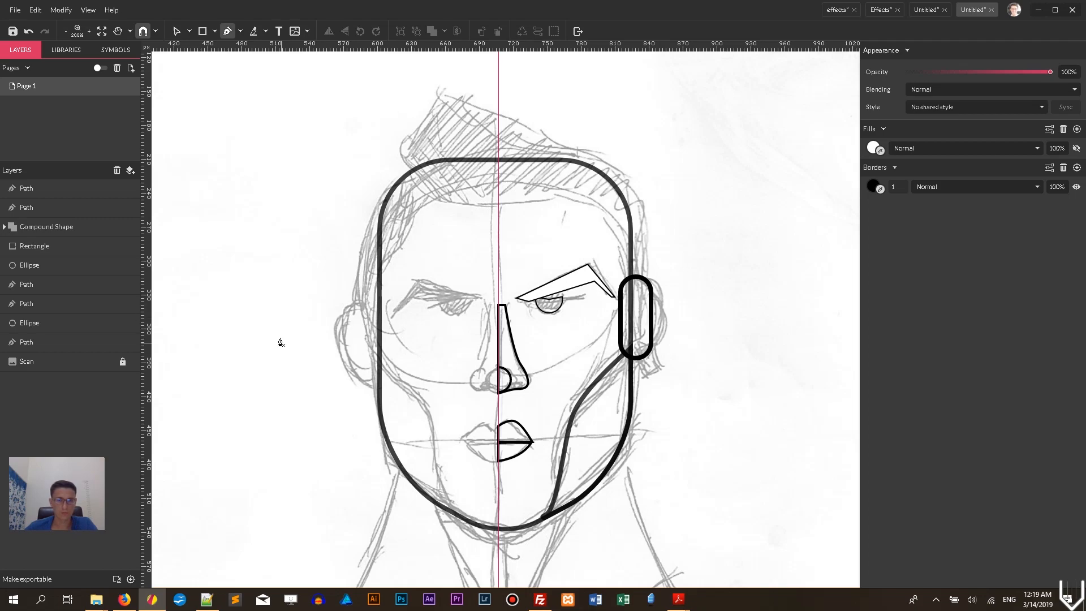
click(374, 357)
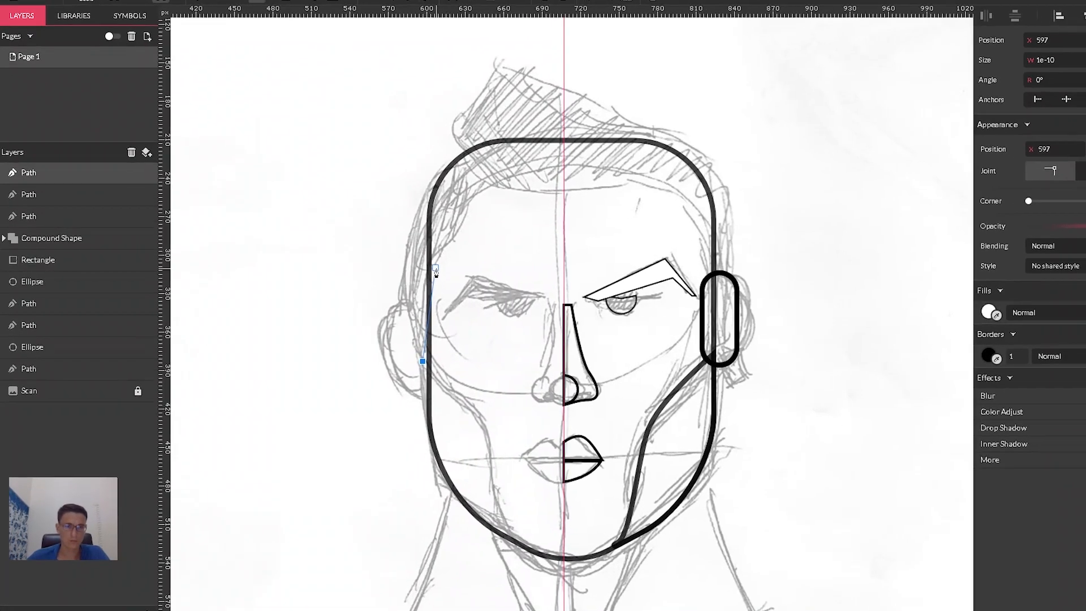
key(ctrl+z)
Add a new layer above the existing paths and name it Hair.
click(155, 142)
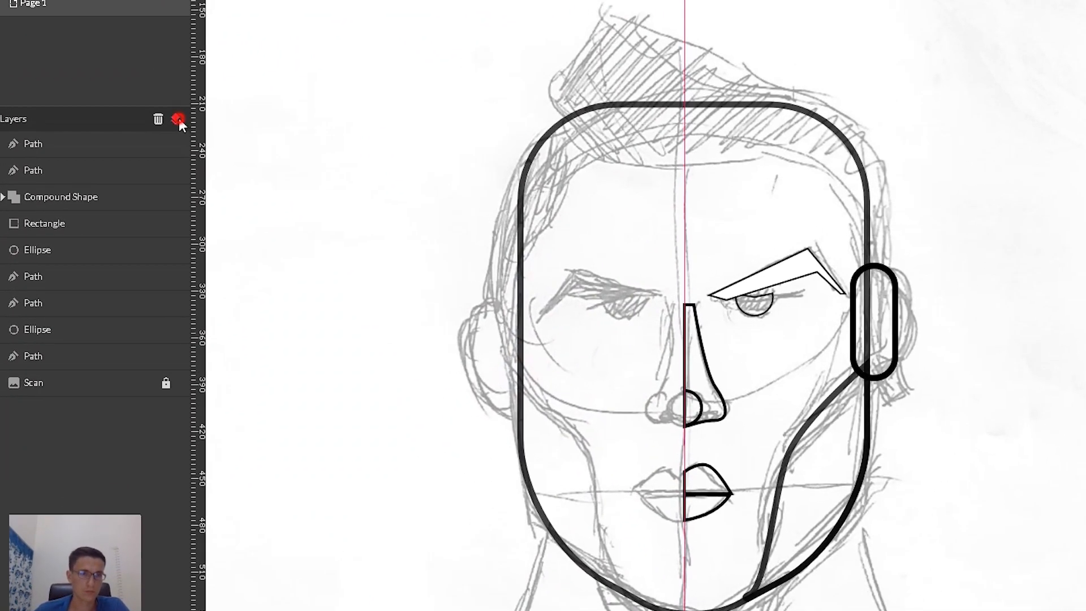
double_click(40, 143)
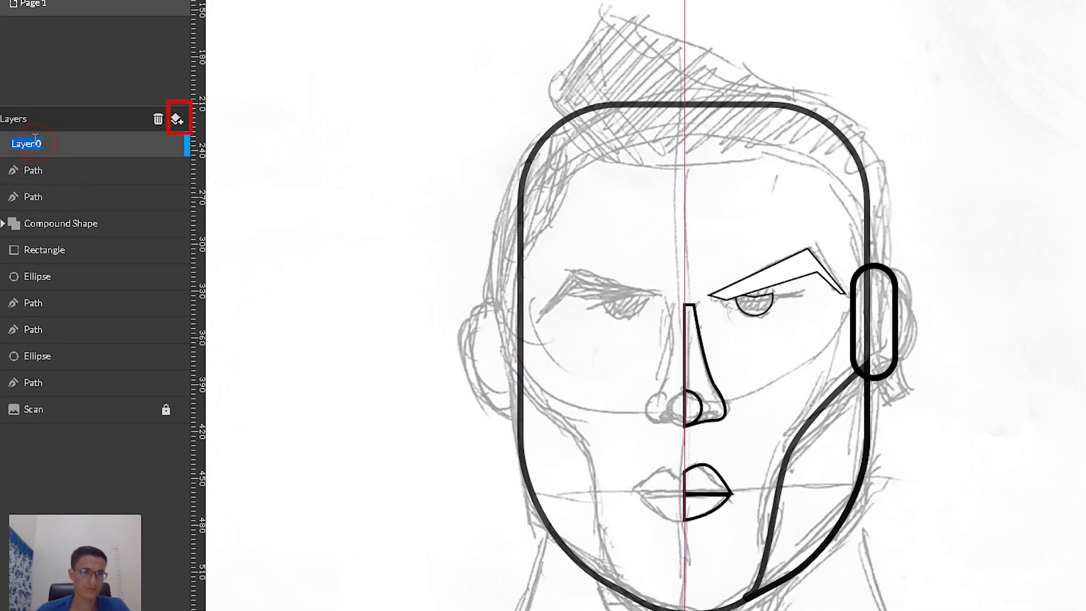
key(BackSpace)
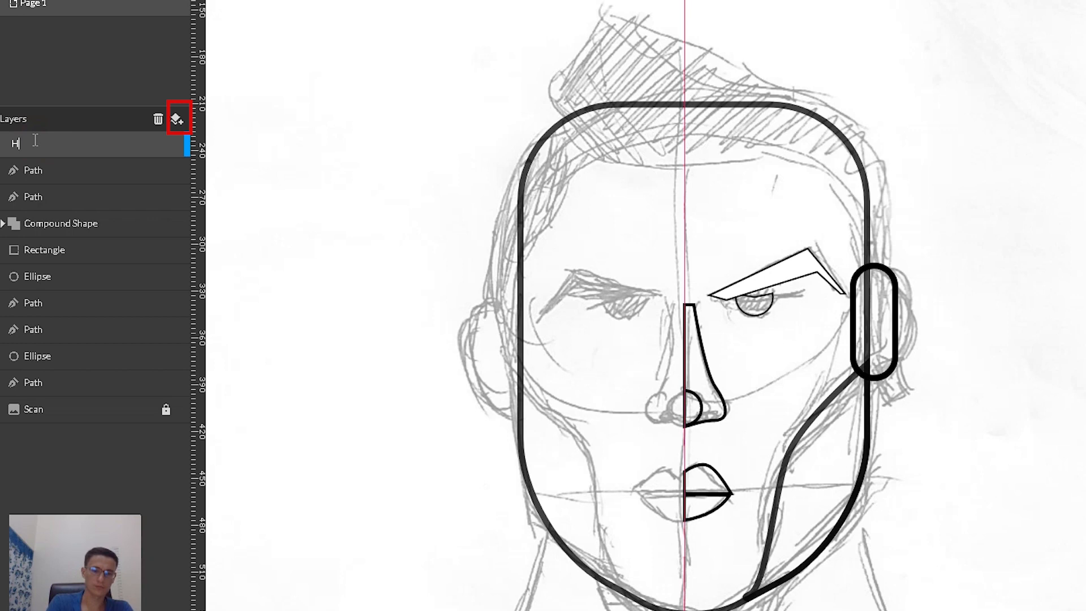
text(Hir)
key(Return)
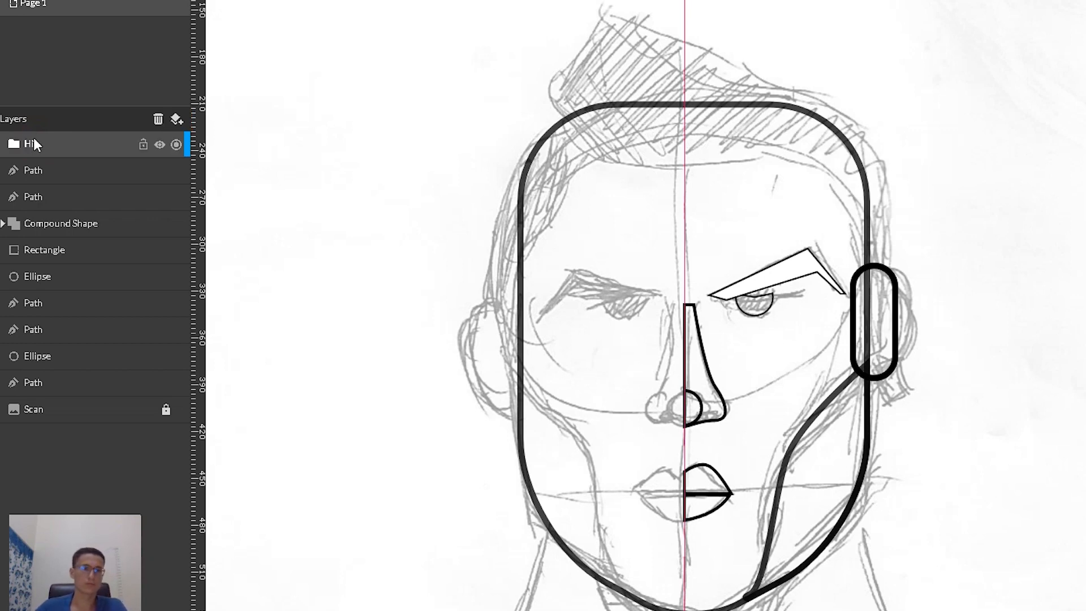
double_click(32, 144)
text(H)
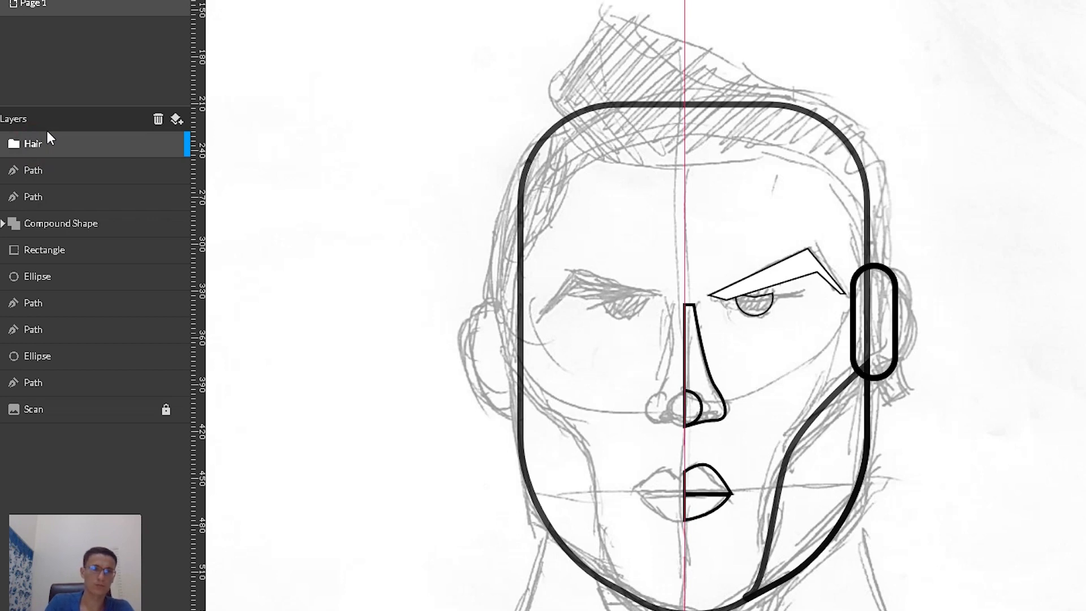
text(p)
click(521, 350)
drag(526, 261, 527, 215)
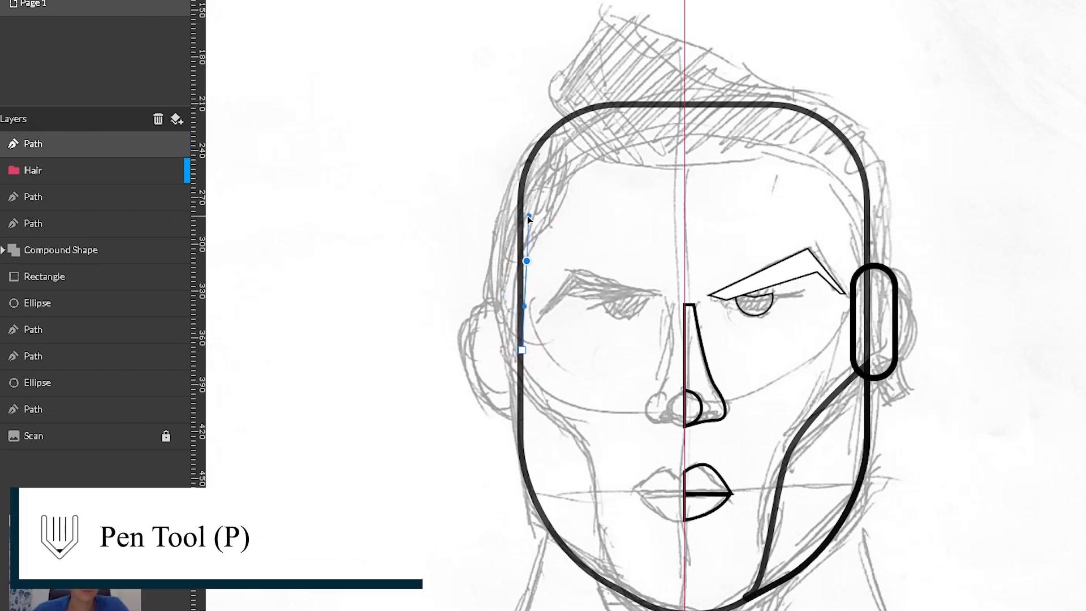
key(ctrl+z)
key(ctrl+z)
Start a Pen path in the Hair layer along the sketched hairline, from one sideburn across the forehead to the base of the outlined ear.
click(517, 373)
click(522, 263)
drag(572, 182, 588, 149)
drag(672, 159, 711, 161)
drag(839, 190, 859, 222)
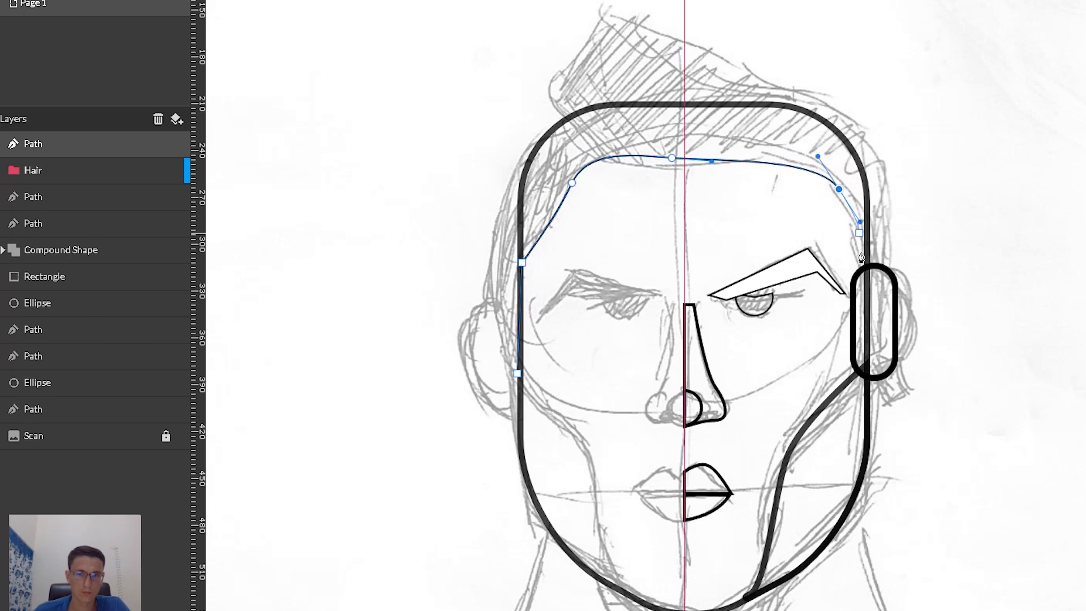
drag(867, 306, 868, 345)
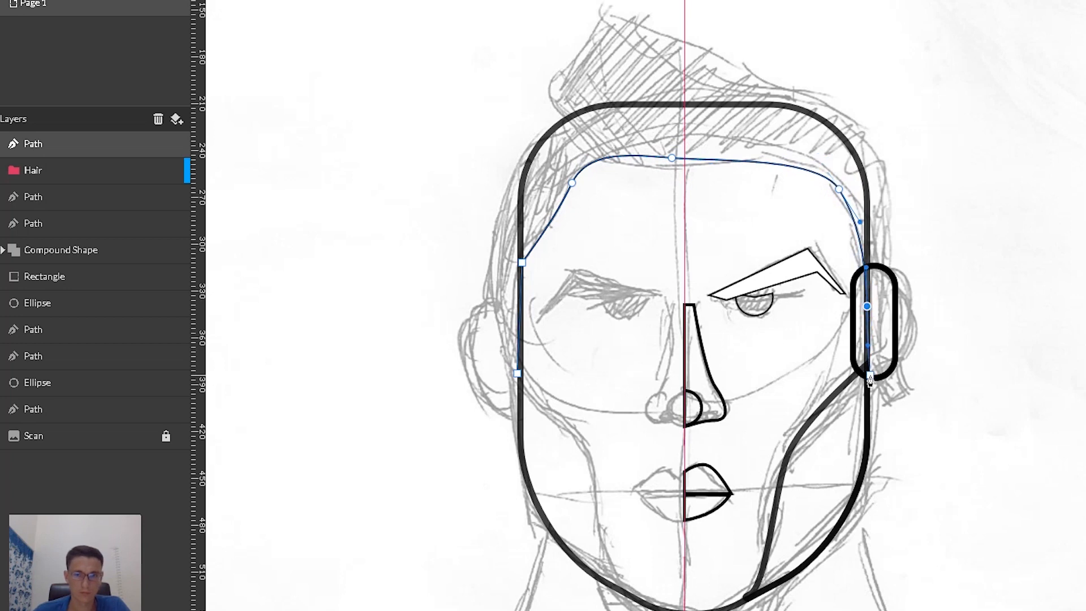
click(870, 375)
Complete the hair path from behind the outlined ear over the sketched quiff and down the opposite side, closing it at the starting sideburn.
drag(892, 274, 893, 238)
drag(858, 118, 820, 91)
drag(678, 60, 594, 23)
drag(552, 89, 548, 135)
drag(512, 175, 500, 219)
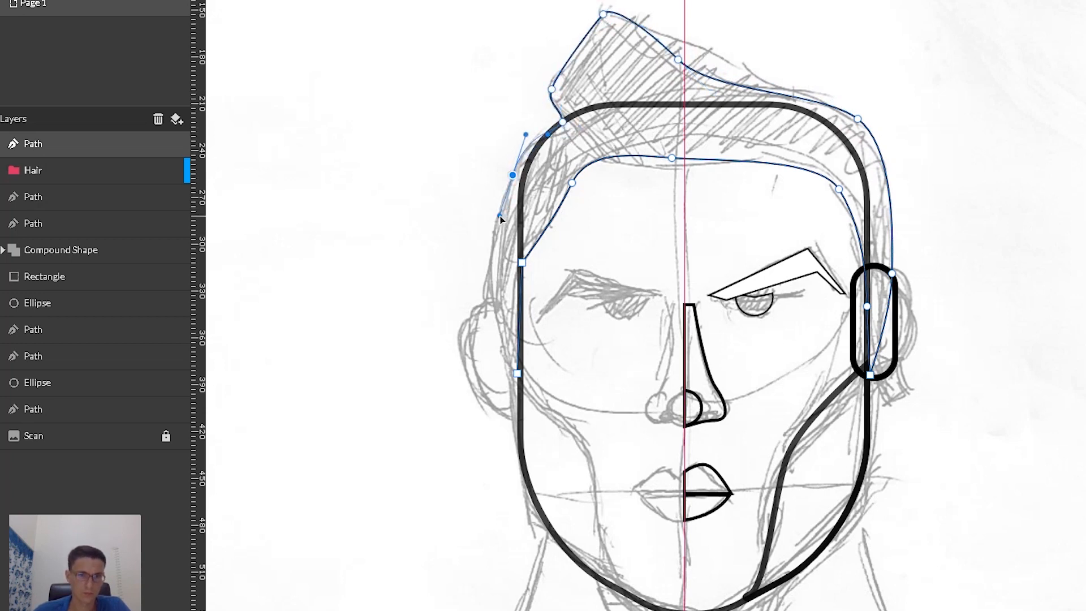
drag(489, 290, 497, 326)
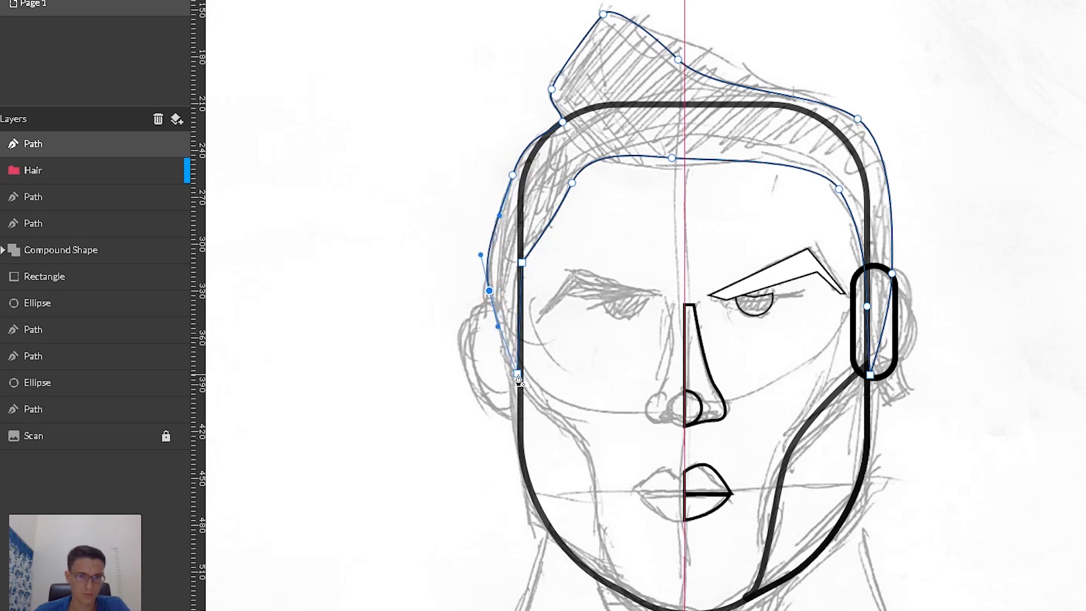
click(518, 374)
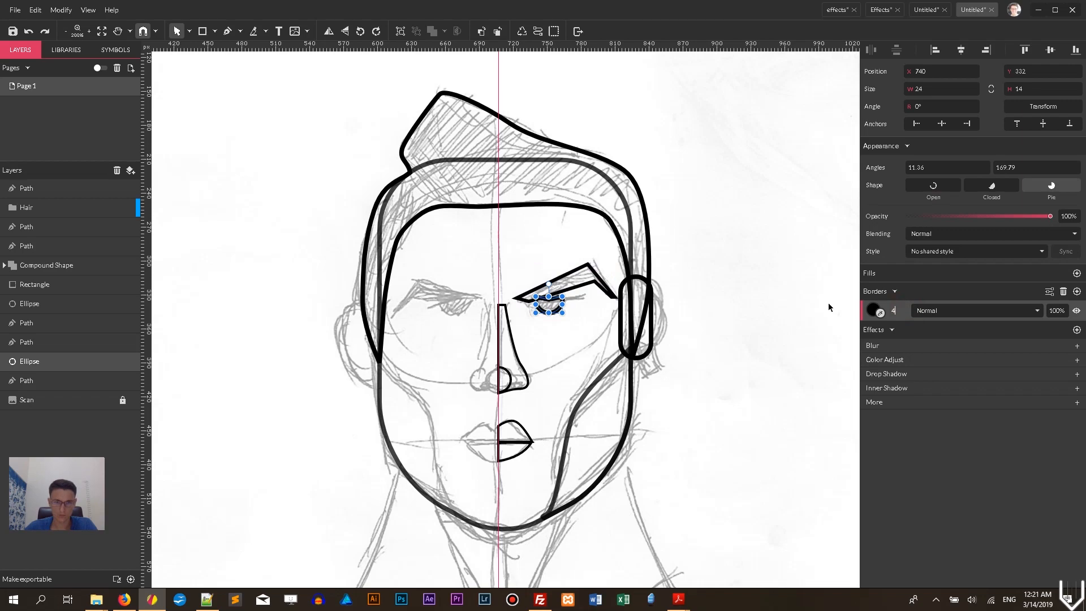
Draw a closed straight-edged Pen path for half the neck, about 150 px wide, linking chin, collar centre, neck base and jaw.
click(745, 287)
scroll(746, 288, down, 5)
scroll(745, 282, up, 3)
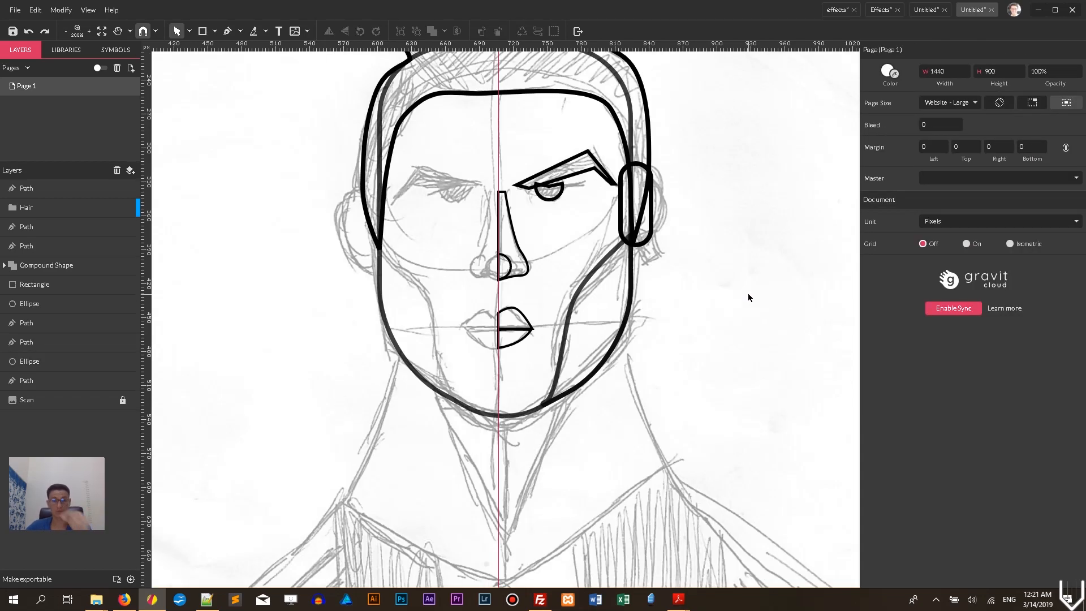
scroll(745, 308, down, 2)
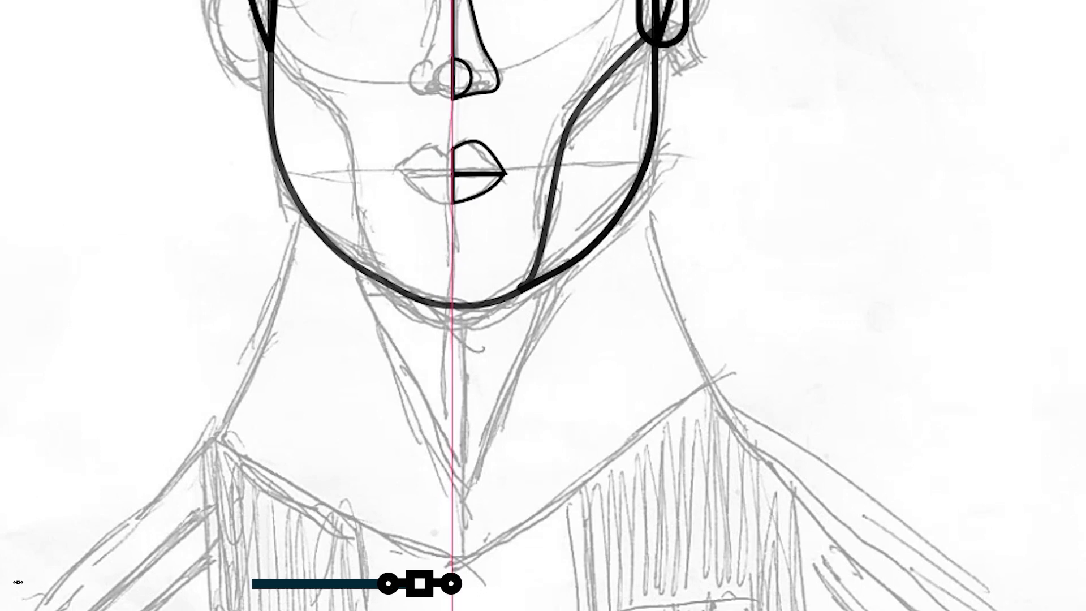
key(p)
click(451, 302)
click(451, 564)
click(710, 381)
click(643, 178)
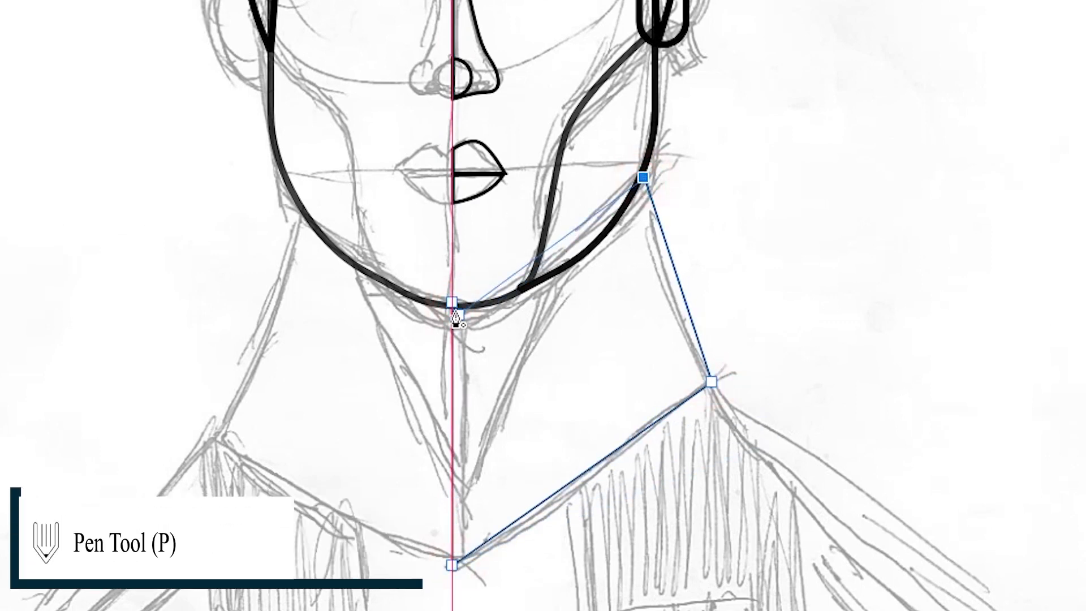
click(453, 307)
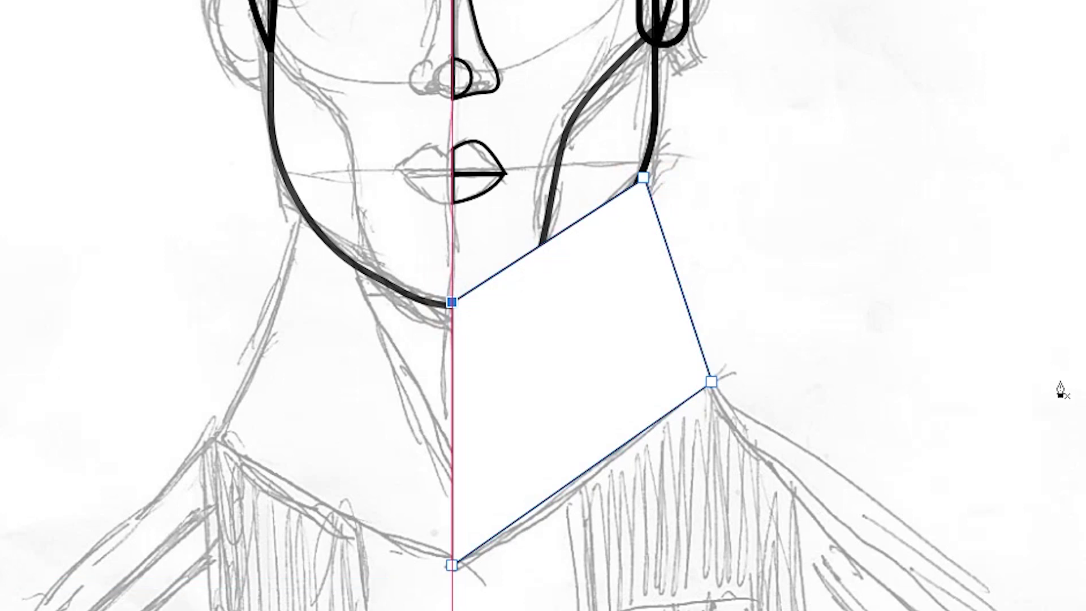
Place the neck shape behind the face outlines, remove its fill and give it a black border of width 5.
key(v)
key(ctrl+shift+[)
click(613, 350)
key(ctrl+z)
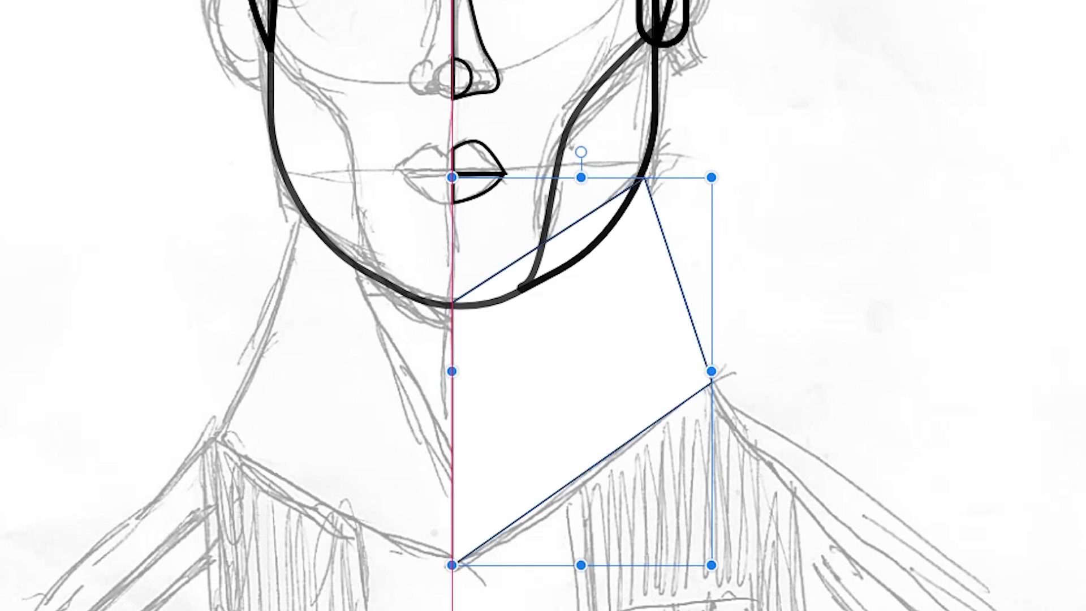
key(slash)
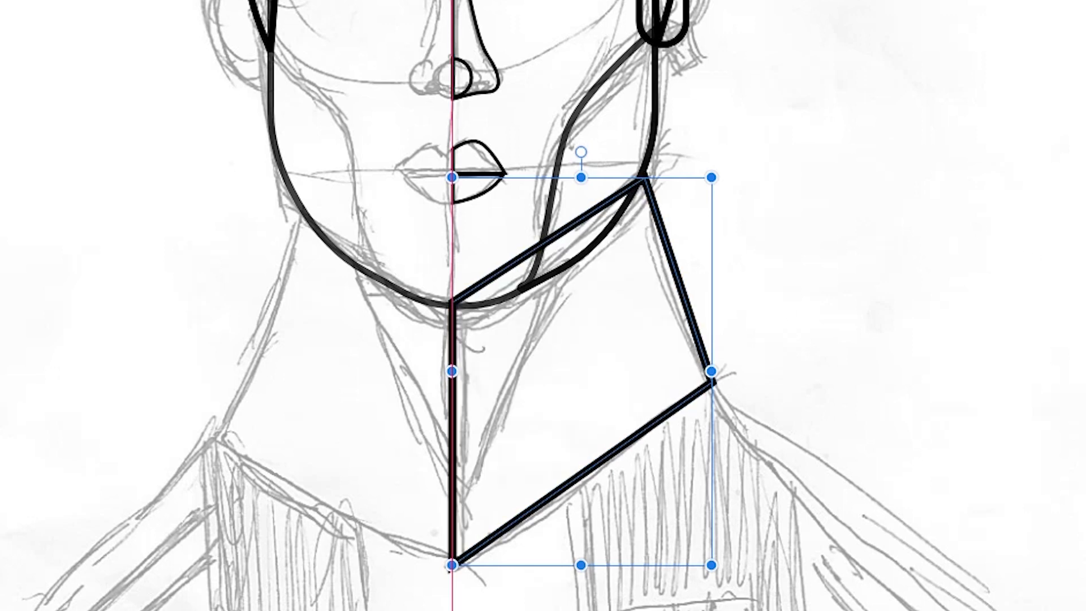
Lower the neck shape's jaw corner slightly and bend its outer edge inward to follow the sketched neckline.
click(667, 222)
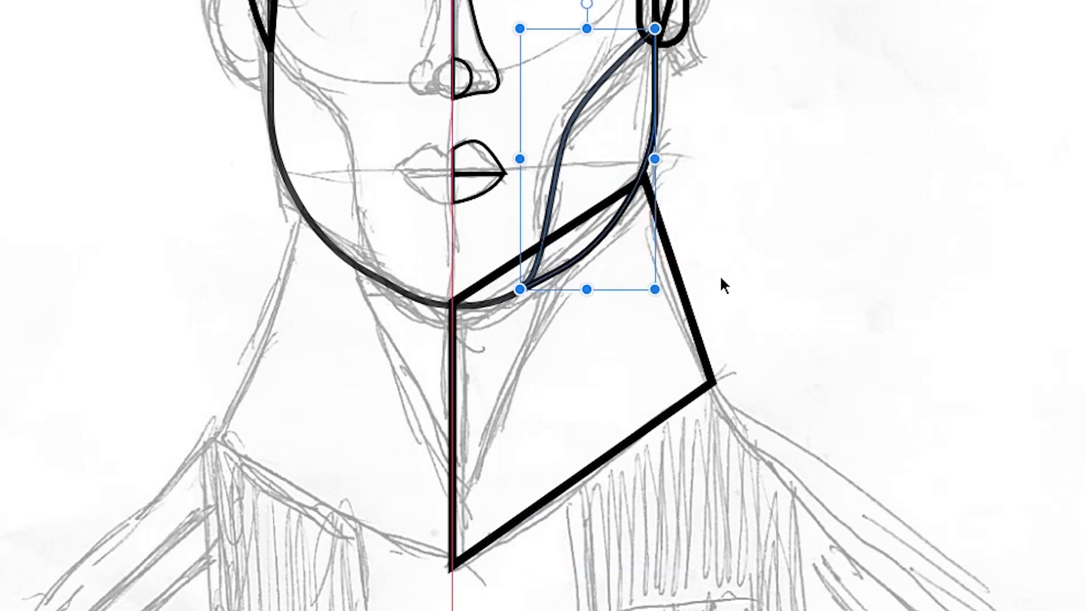
double_click(680, 272)
click(645, 178)
drag(644, 178, 645, 182)
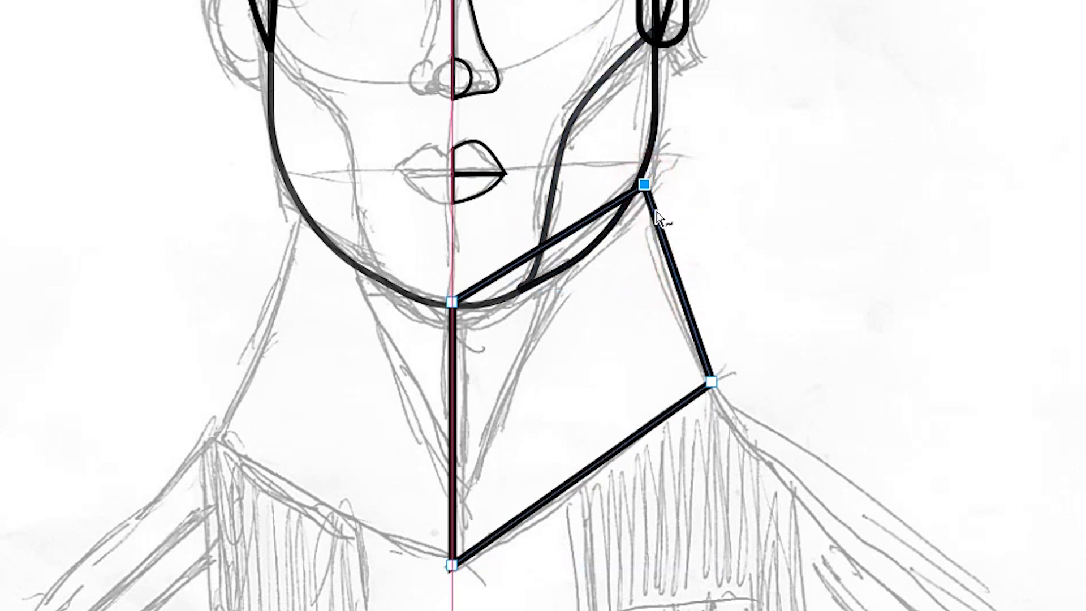
drag(676, 275, 668, 286)
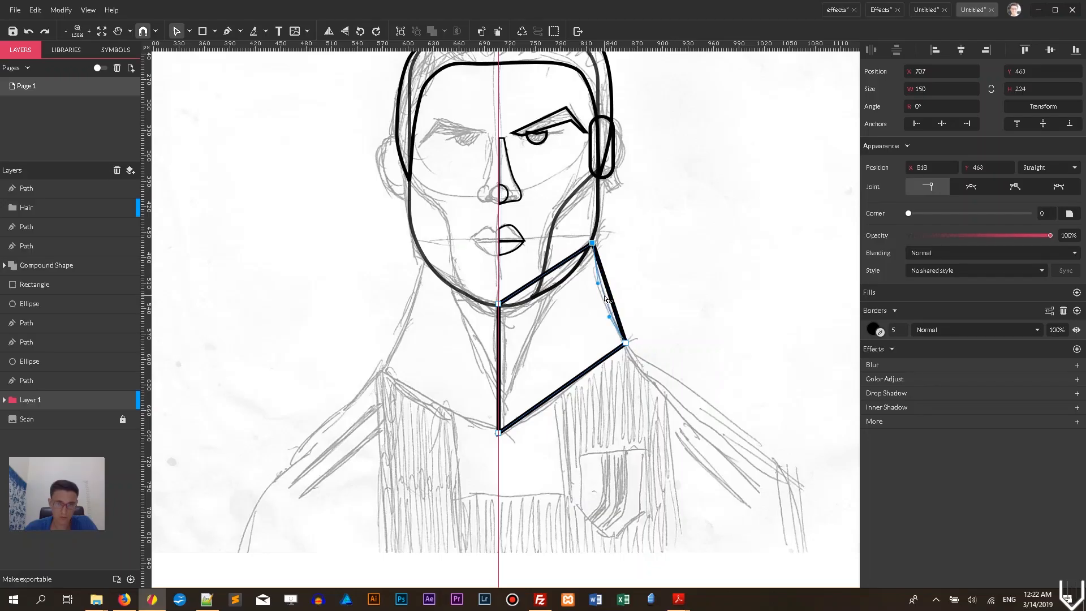
drag(604, 298, 605, 298)
click(623, 281)
Draw a closed Pen path for half the torso, about 365 by 246 px, along the centre line, sketch bottom, arm, shoulder and collar.
scroll(638, 262, down, 3)
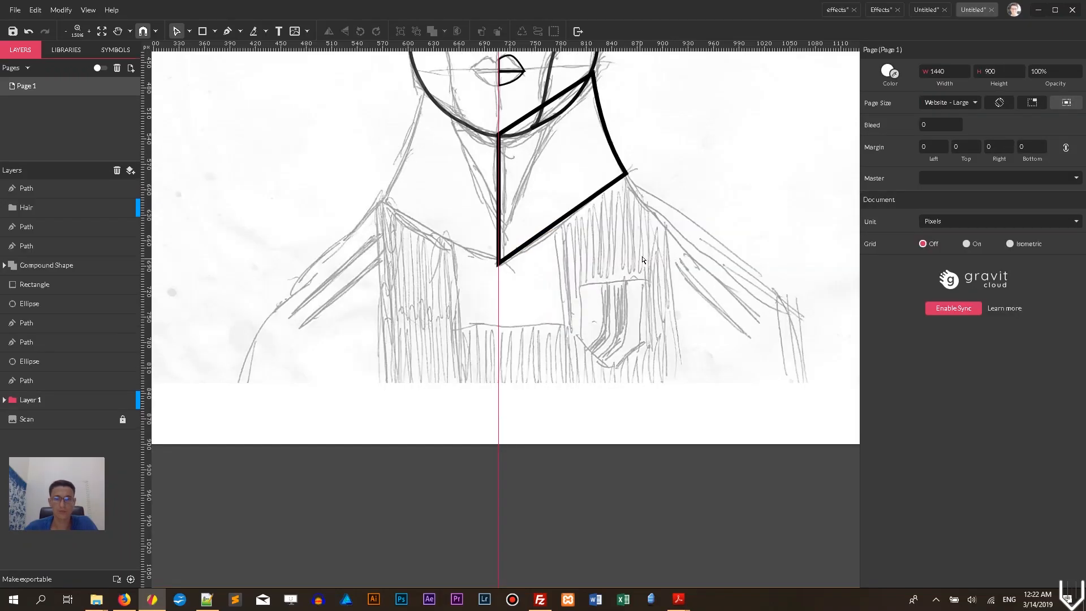
scroll(637, 257, up, 2)
click(228, 31)
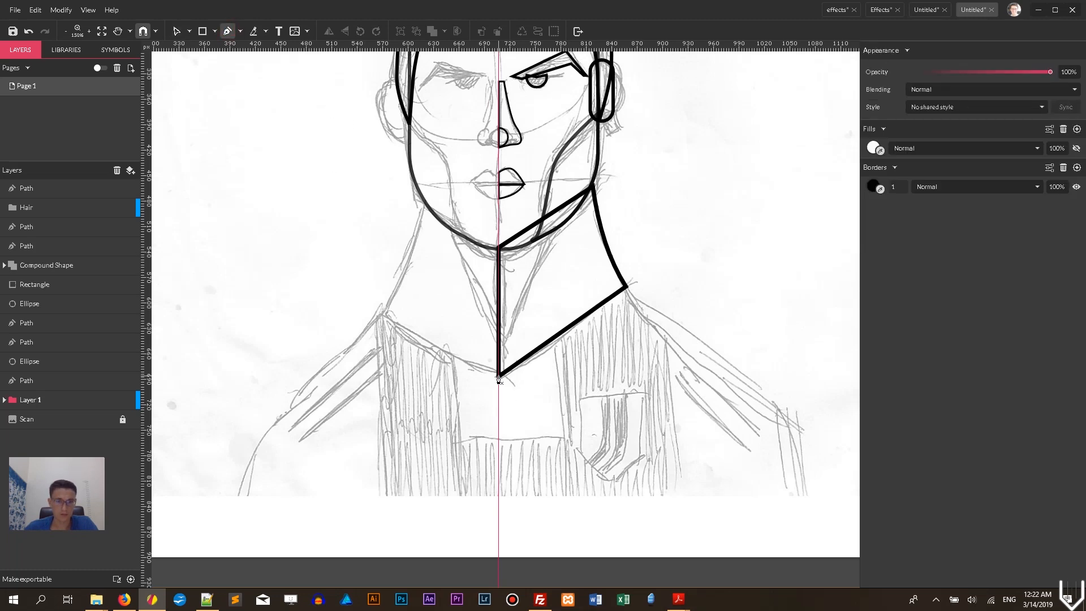
click(498, 374)
click(497, 495)
click(807, 495)
click(766, 392)
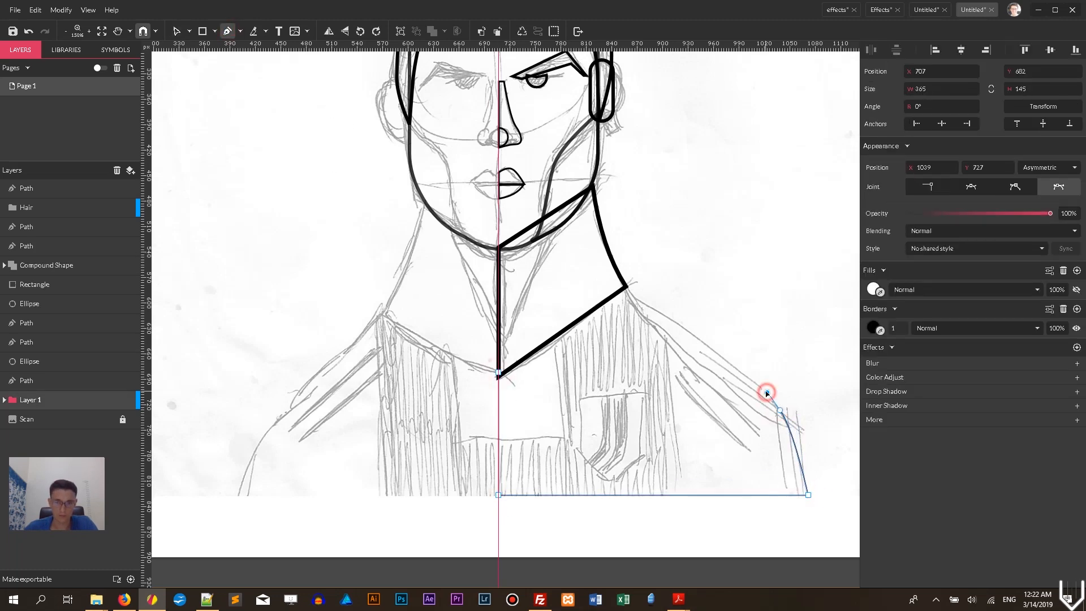
click(626, 287)
click(497, 372)
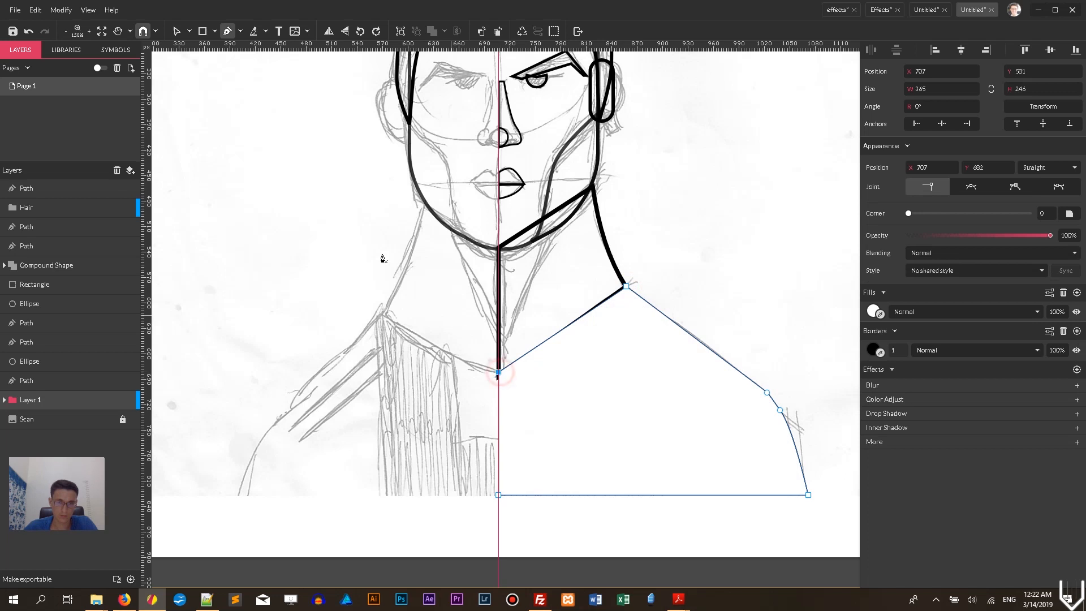
Move the torso path's collar point at the centre line down to about Y 687, onto the neck's lowest corner.
click(189, 31)
click(214, 49)
drag(498, 372, 500, 379)
key(p)
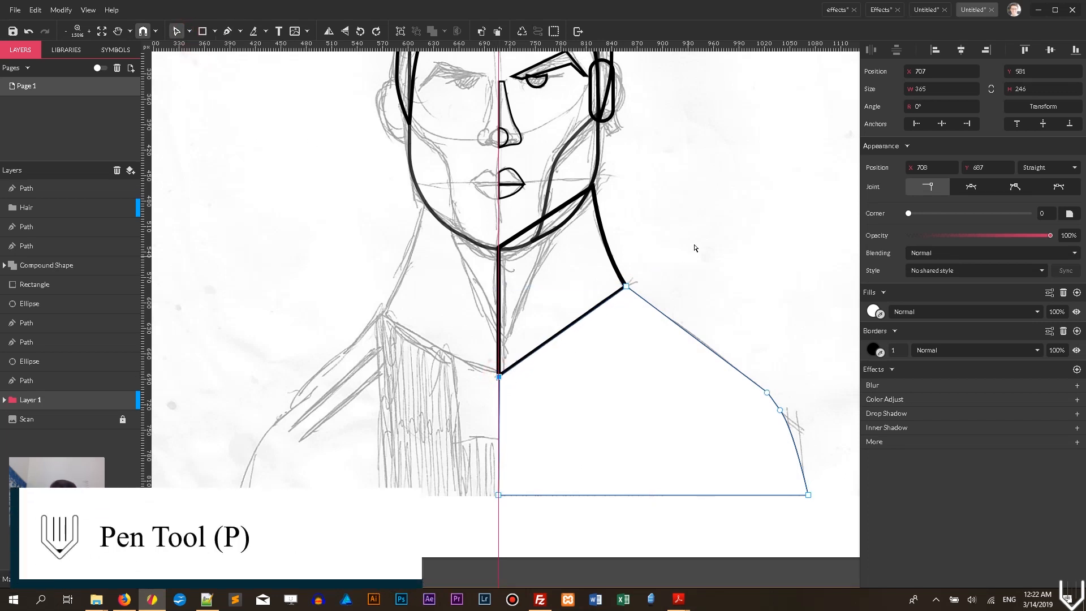
key(Escape)
Set the torso path's border width to 5 and remove its fill.
click(190, 32)
click(214, 49)
click(662, 436)
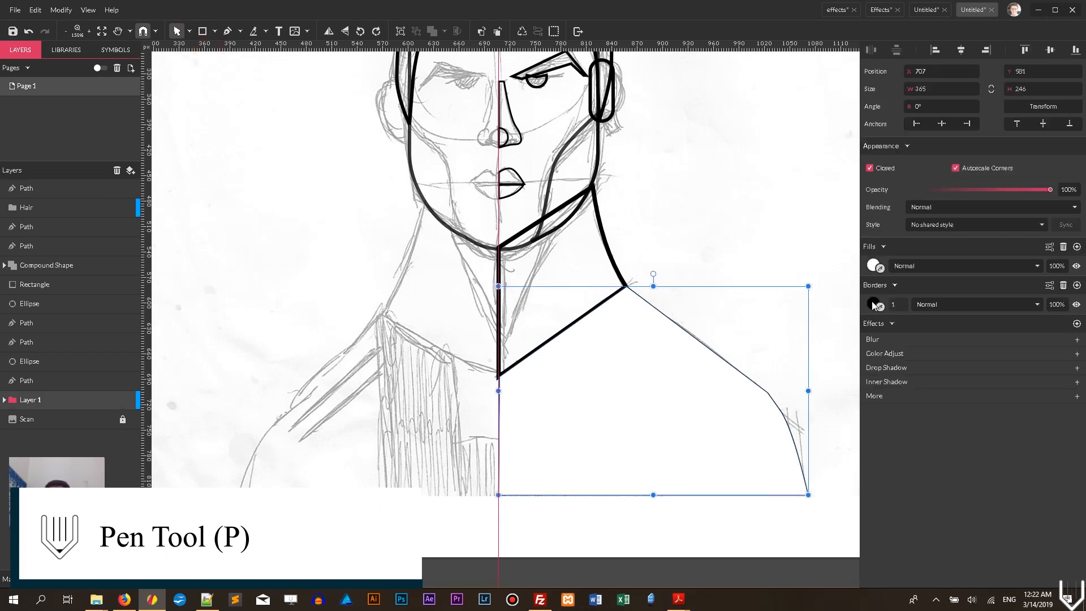
click(903, 307)
text(4)
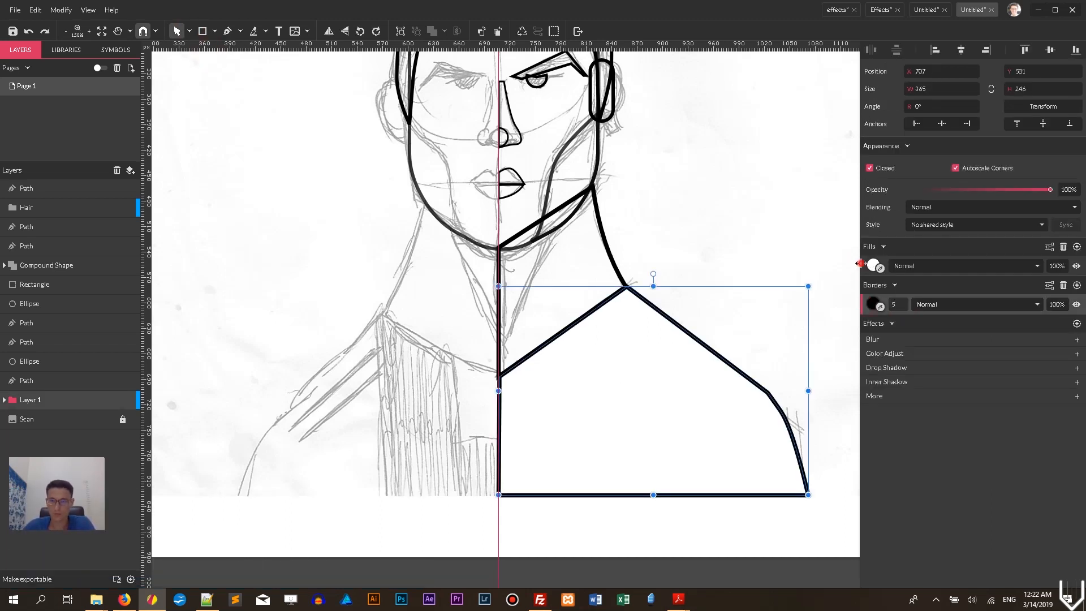
click(1064, 246)
click(746, 248)
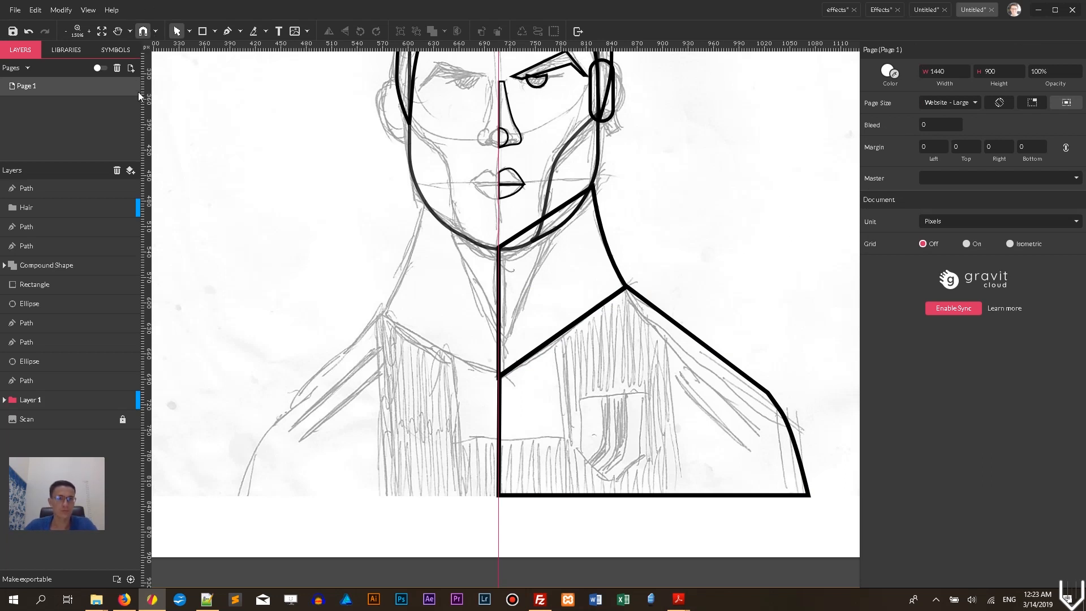
Rename Layer 1, which holds the neck and torso paths, as Neck.
double_click(34, 400)
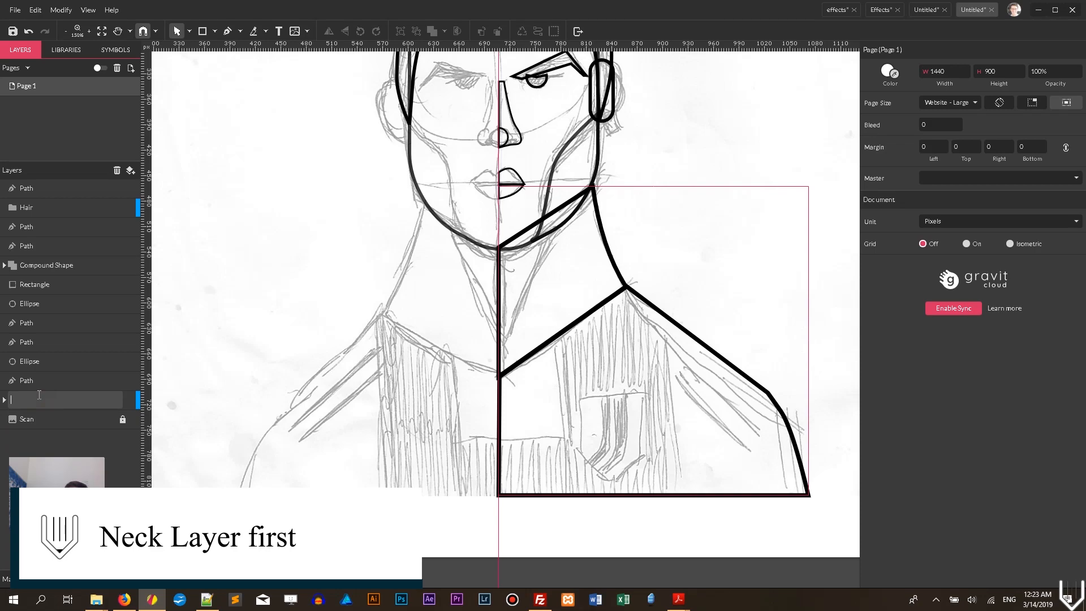
text(Neck)
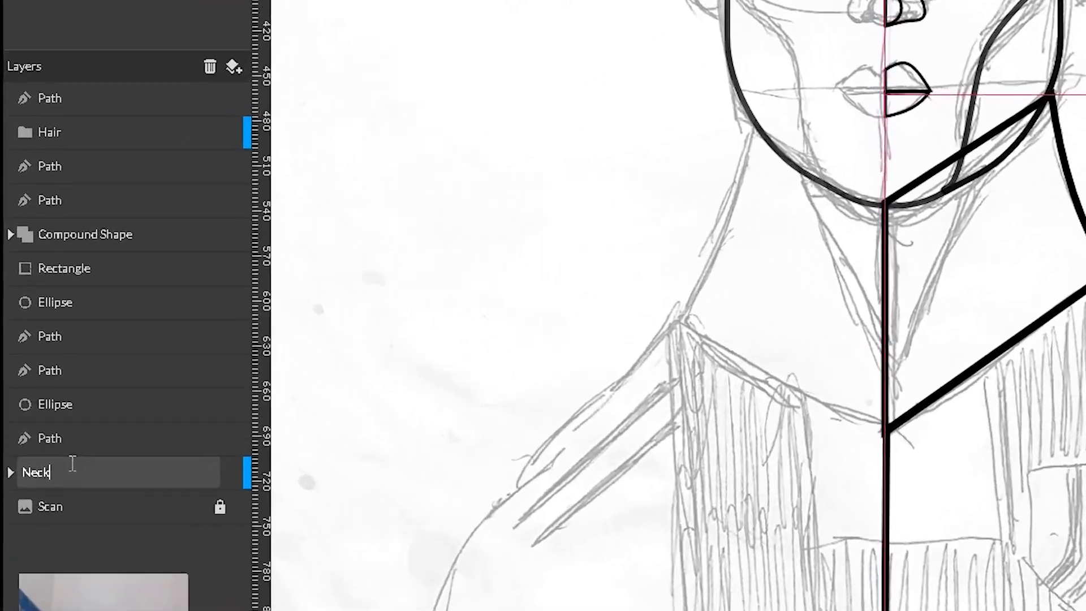
key(Return)
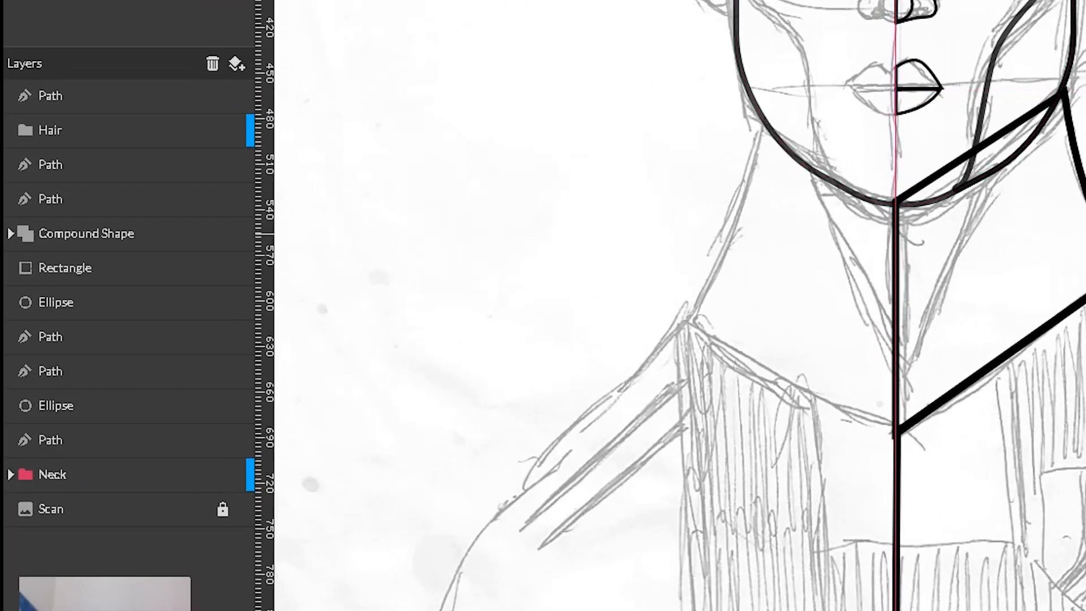
Expand the Neck layer and move the torso path out of it, leaving only the neck path inside.
click(17, 473)
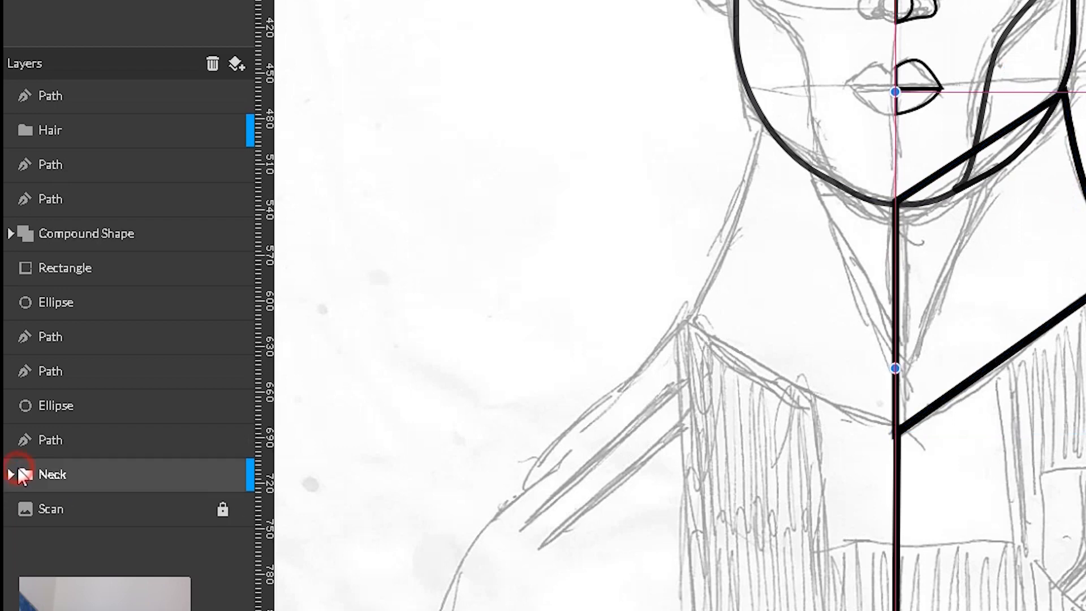
click(10, 474)
click(89, 540)
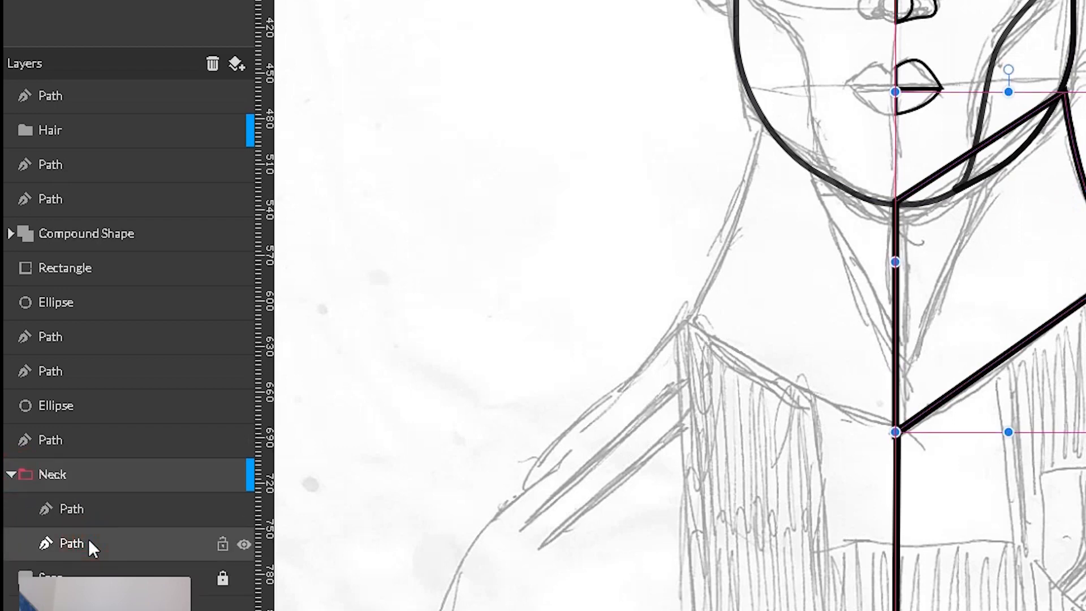
drag(99, 510, 106, 465)
Add a new layer named Uniform directly above Neck and move the torso path into it.
click(244, 62)
double_click(57, 509)
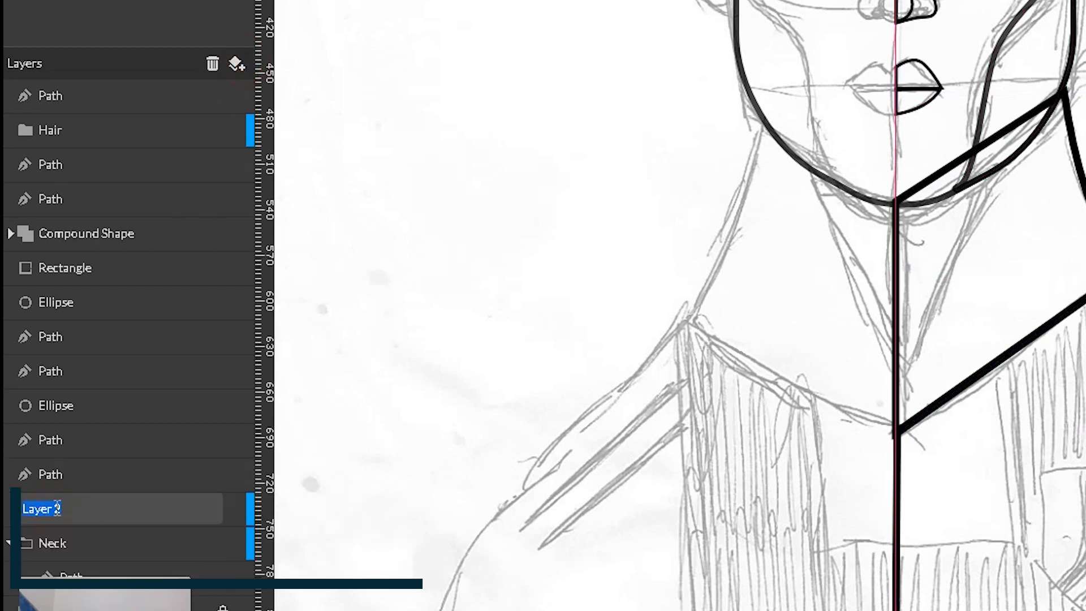
key(BackSpace)
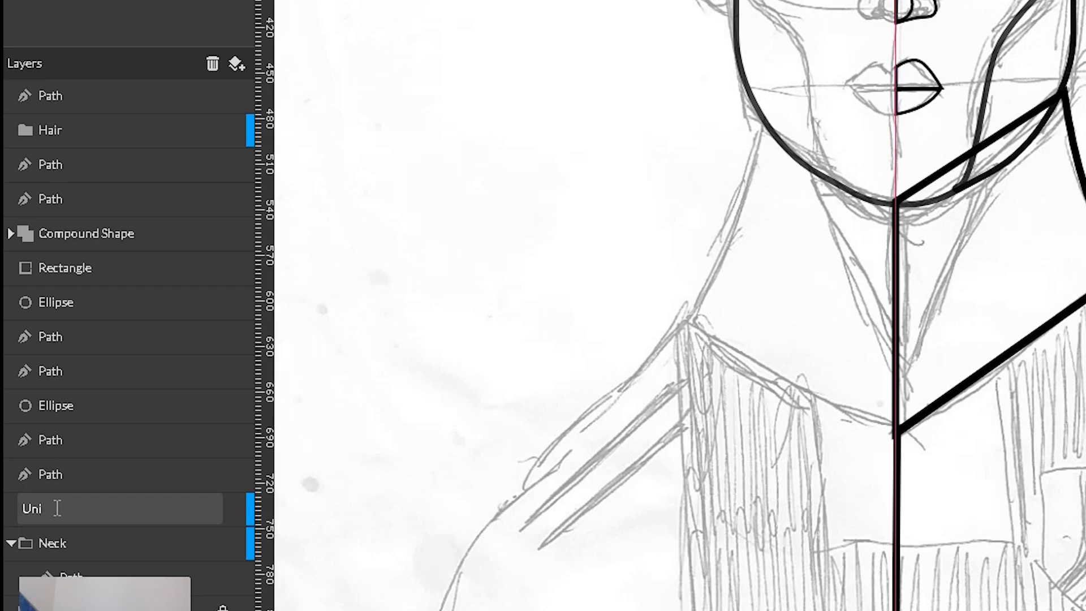
key(Return)
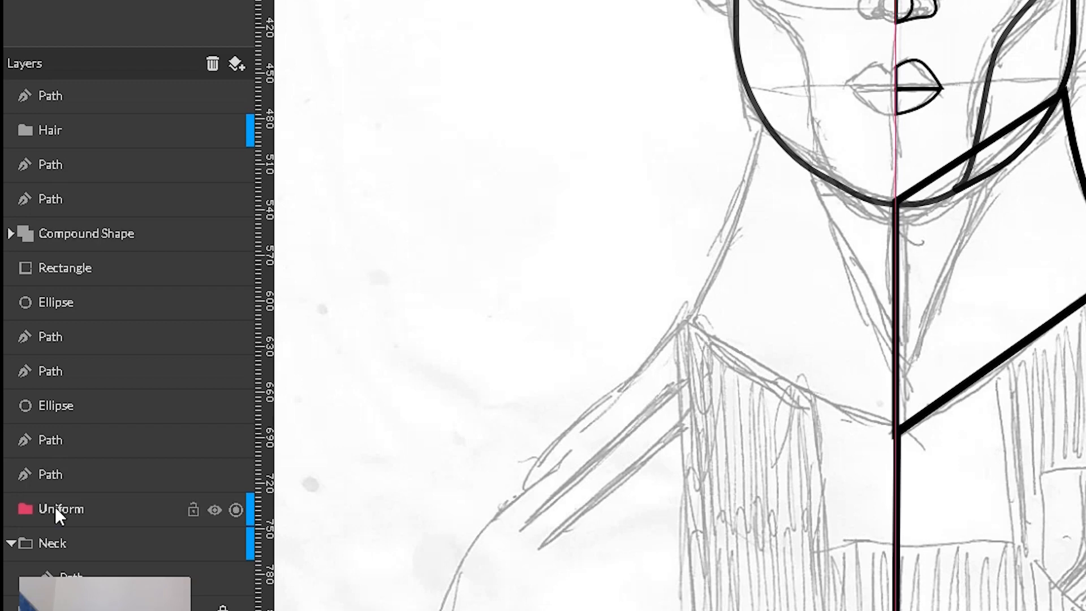
drag(61, 480, 53, 524)
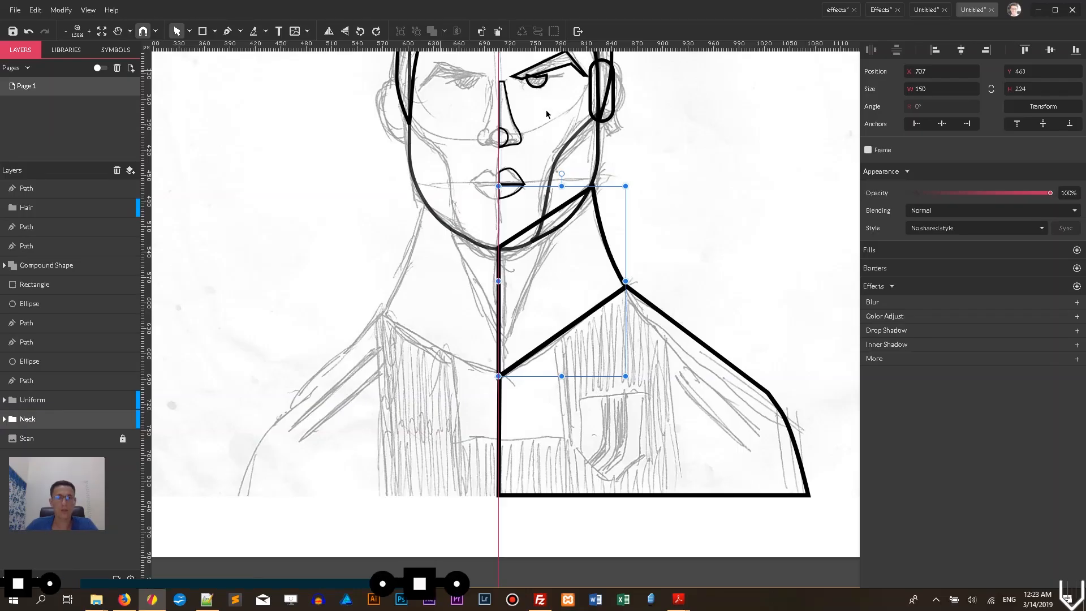
Draw a closed triangular Pen path for half the throat, from the jaw to the centre line above the collar and up to the chin.
key(p)
click(551, 233)
drag(498, 356, 496, 375)
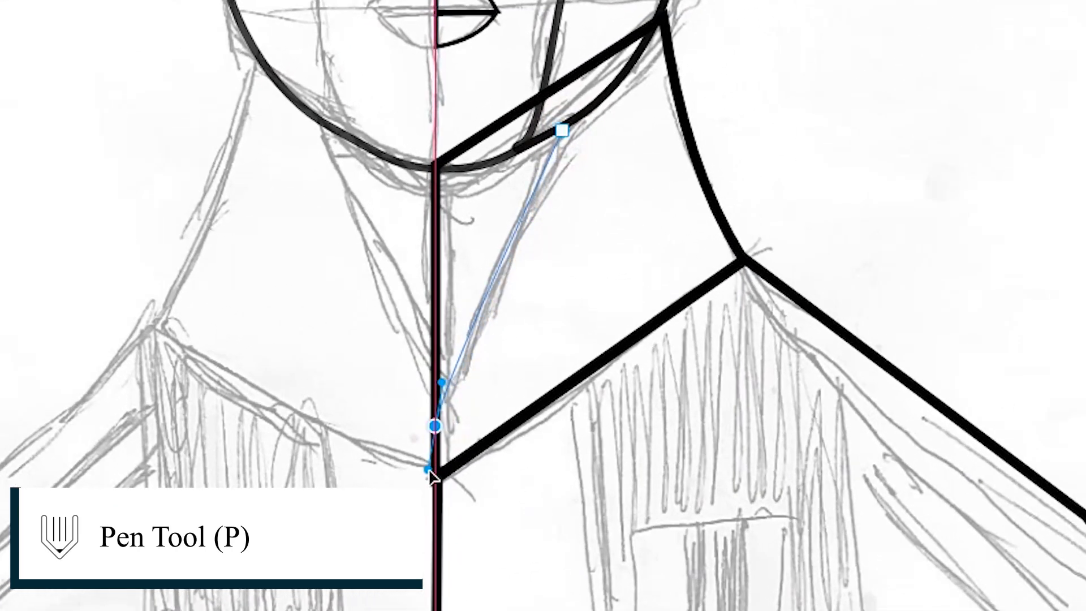
click(434, 160)
click(561, 131)
Remove the throat triangle's fill and thicken its border to match the neck outline.
key(v)
click(655, 189)
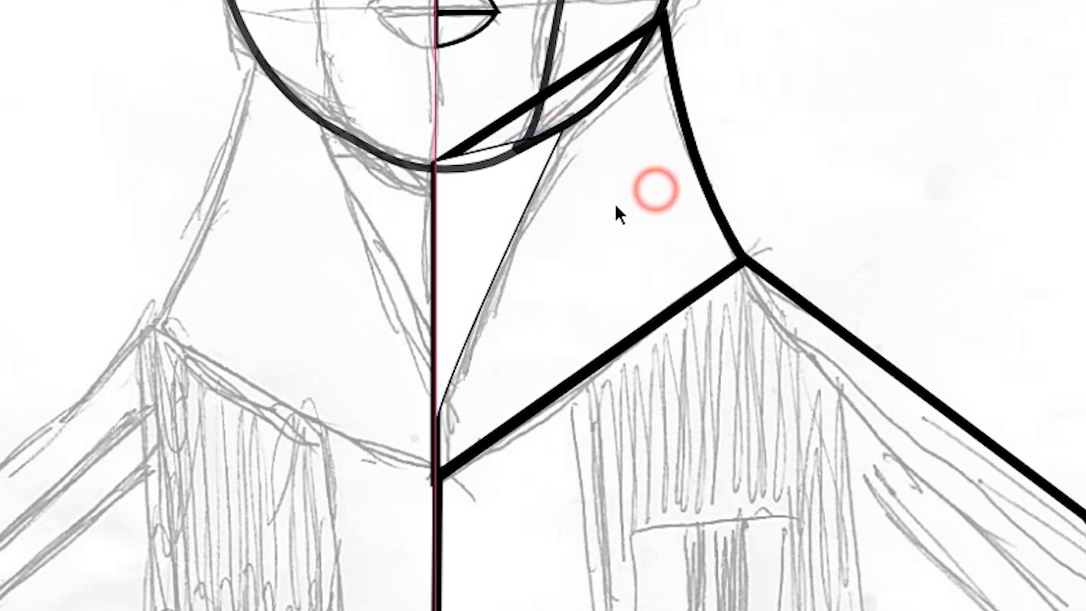
click(484, 231)
key(Up)
key(Up)
click(955, 90)
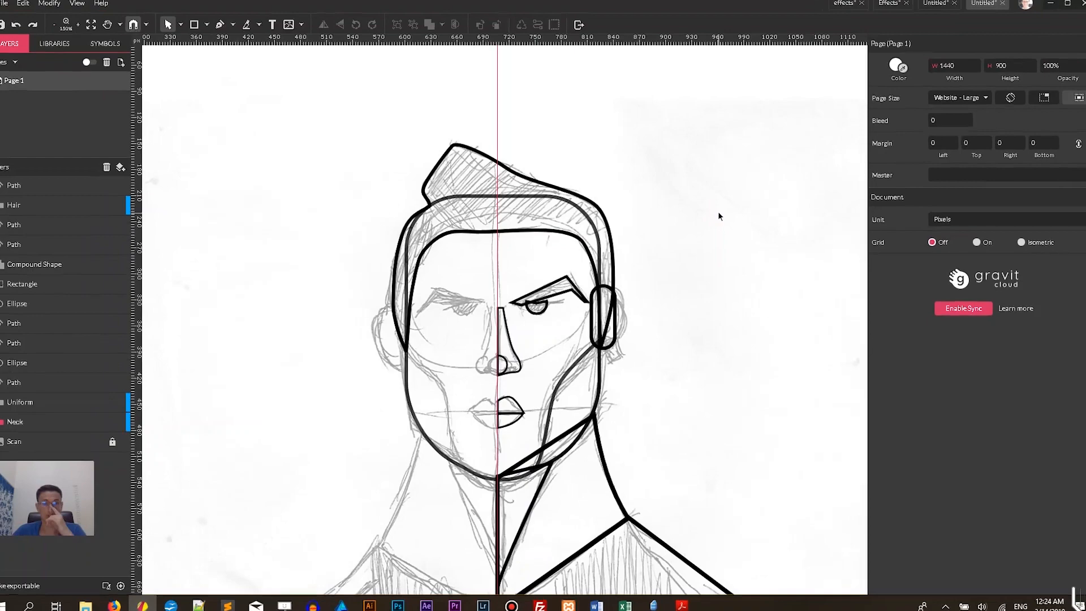
drag(517, 62, 490, 120)
click(902, 282)
key(Up)
click(818, 290)
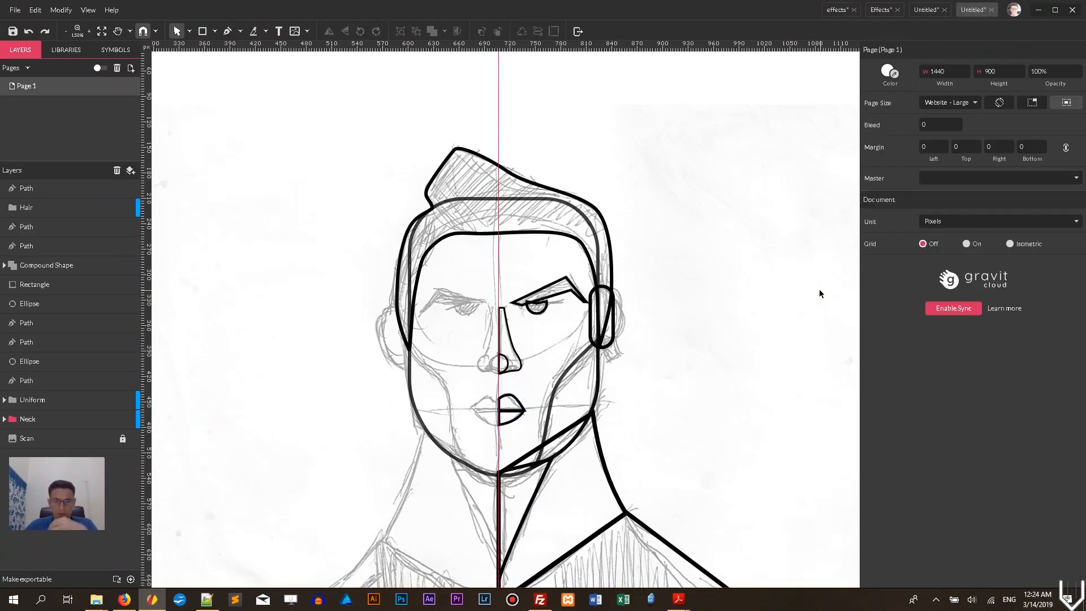
Draw a small closed four-sided Pen path for the earlobe just below the rounded ear outline.
scroll(803, 274, down, 3)
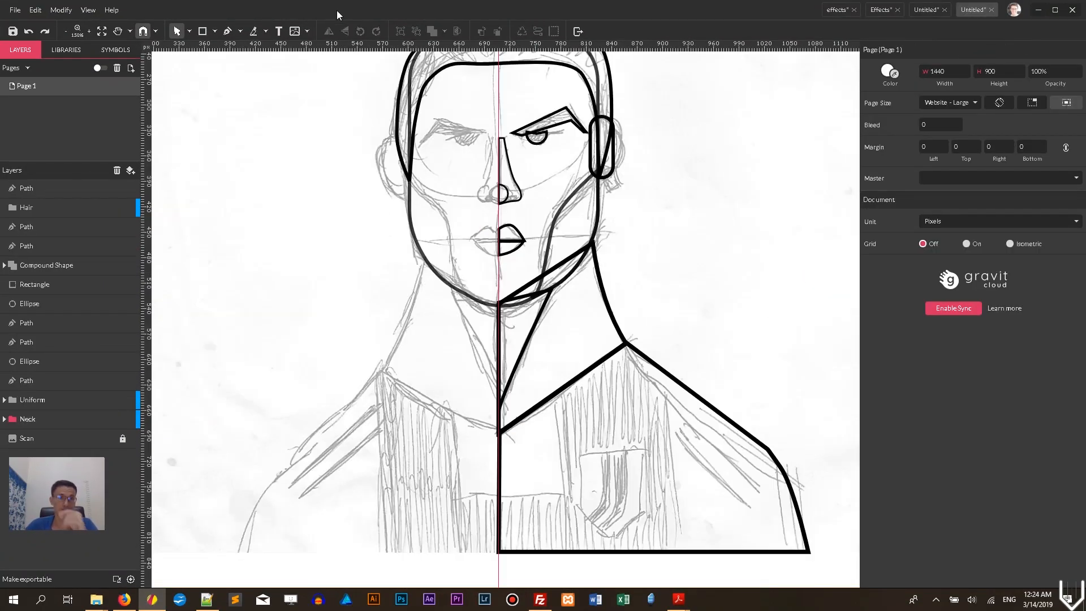
key(p)
drag(603, 177, 591, 247)
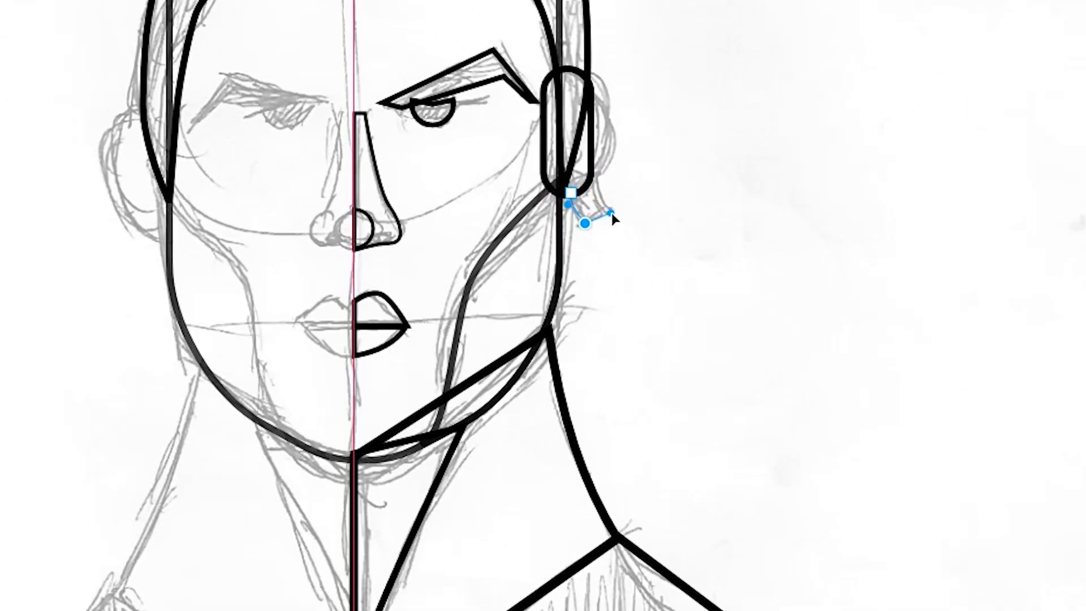
drag(606, 210, 567, 204)
click(592, 176)
click(585, 223)
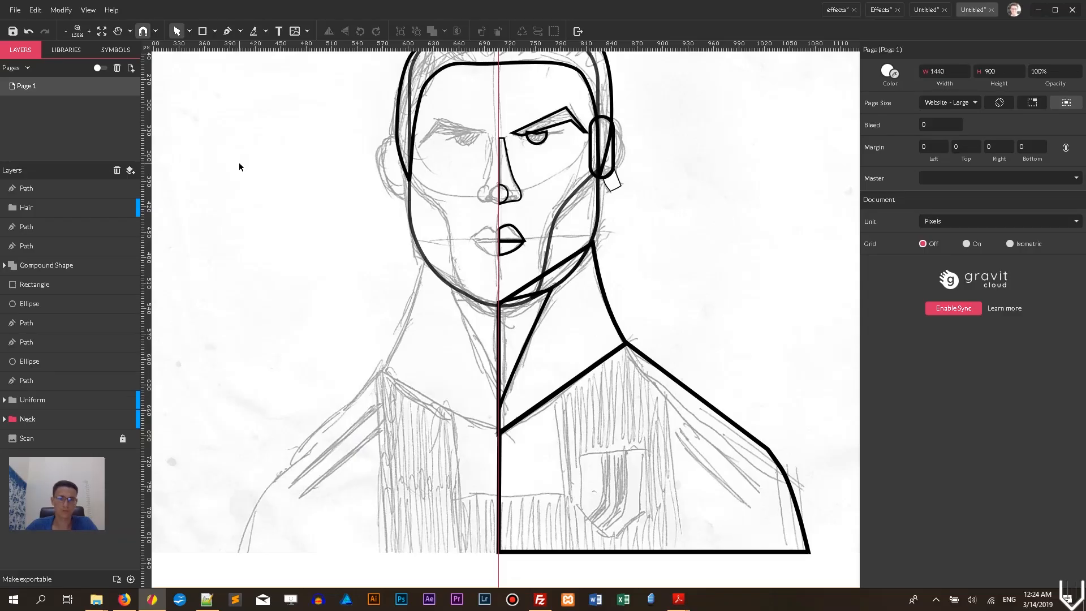
scroll(581, 394, down, 3)
scroll(580, 393, up, 1)
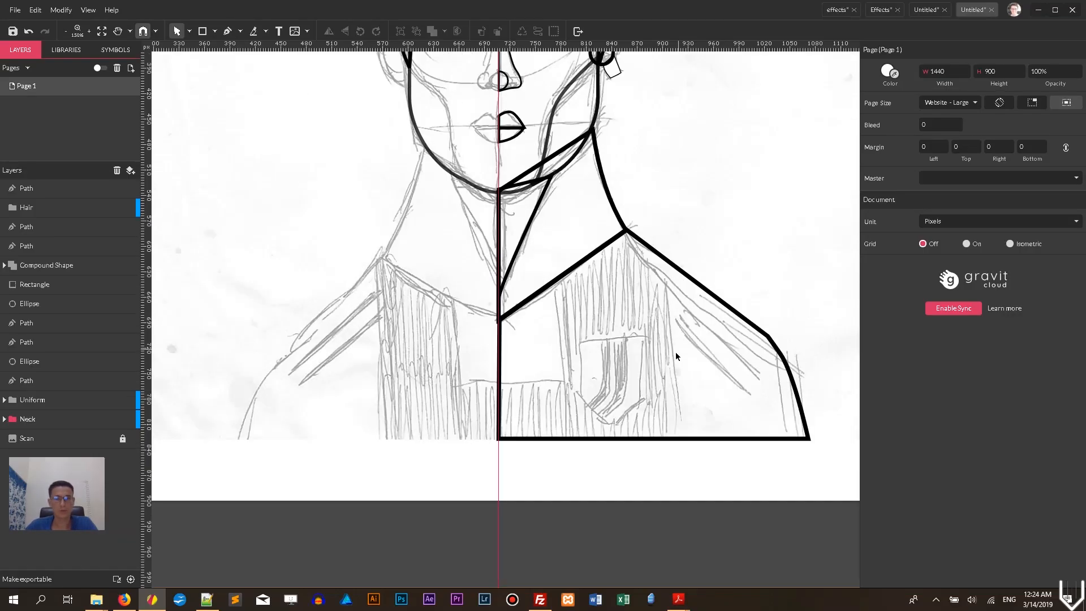
click(191, 31)
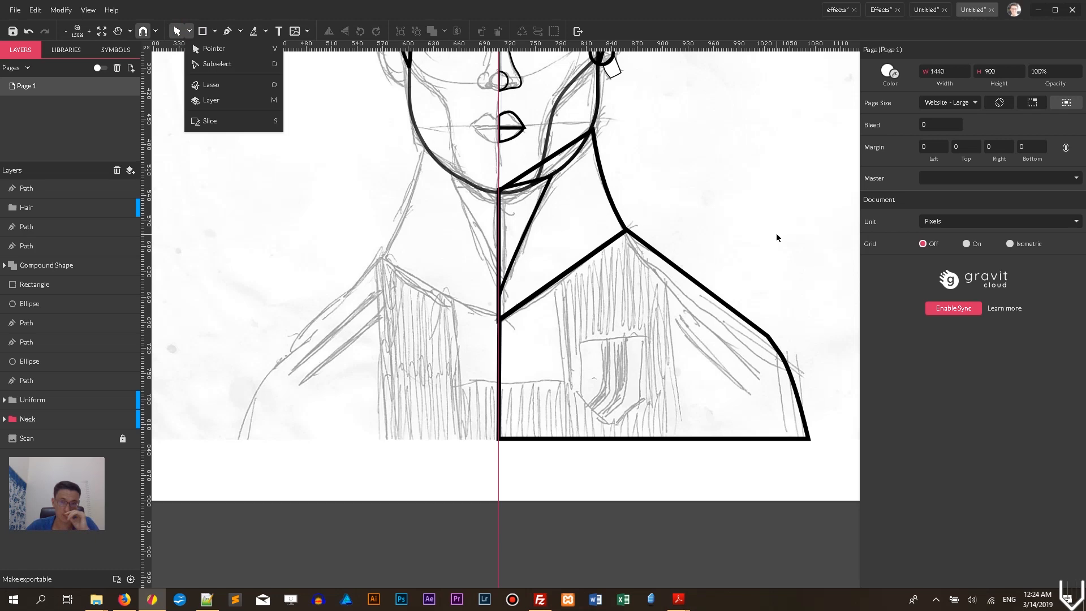
click(215, 31)
click(243, 52)
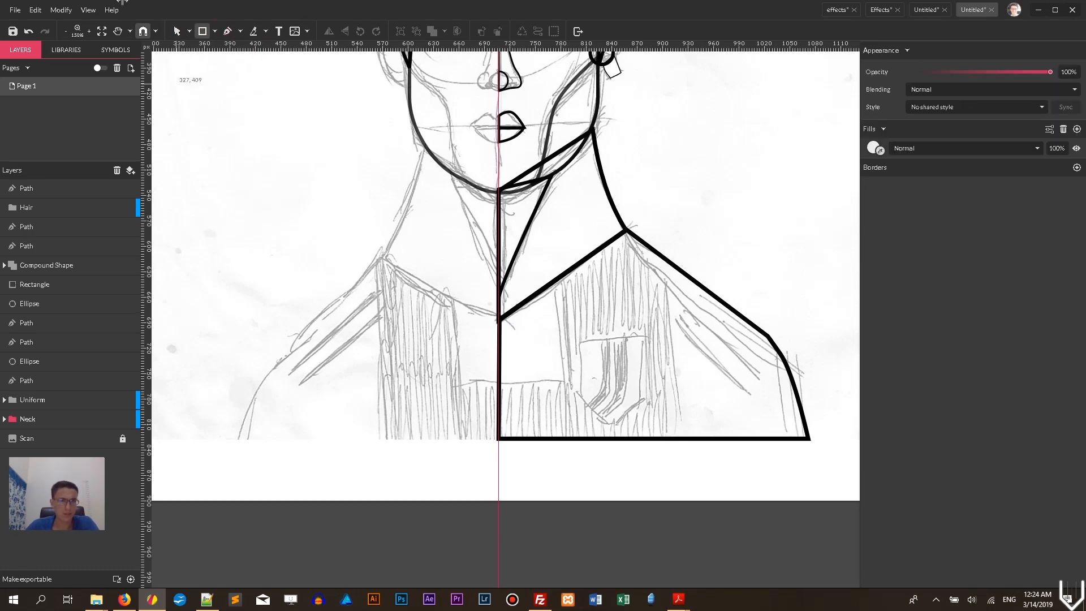
click(189, 31)
click(214, 53)
click(500, 342)
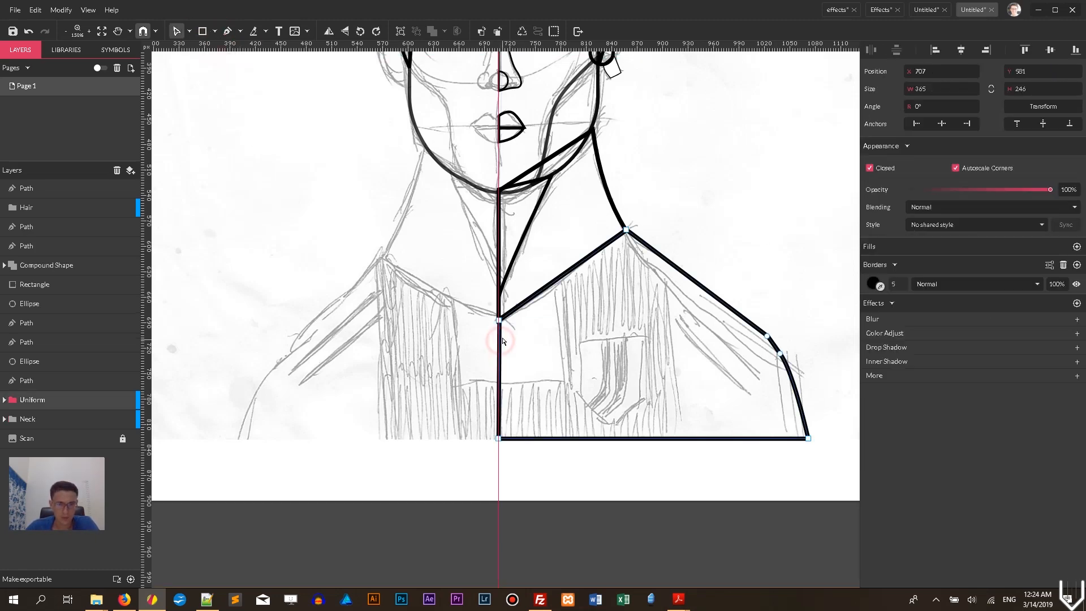
drag(499, 320, 498, 320)
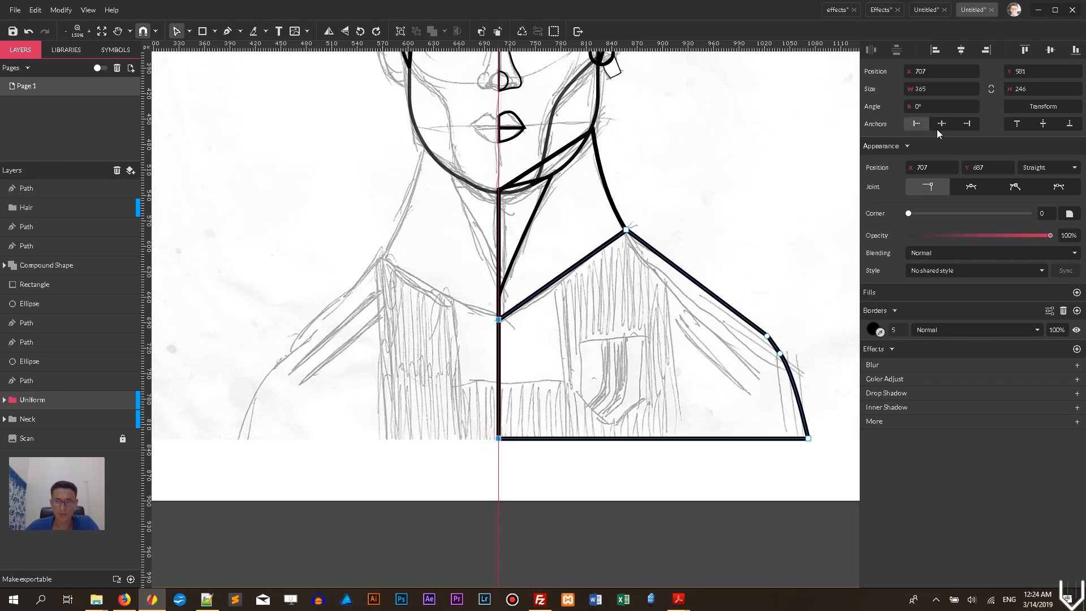
click(987, 50)
key(ctrl+z)
mouse_move(498, 320)
mouse_down()
mouse_move(513, 318)
mouse_move(498, 319)
mouse_up()
click(446, 317)
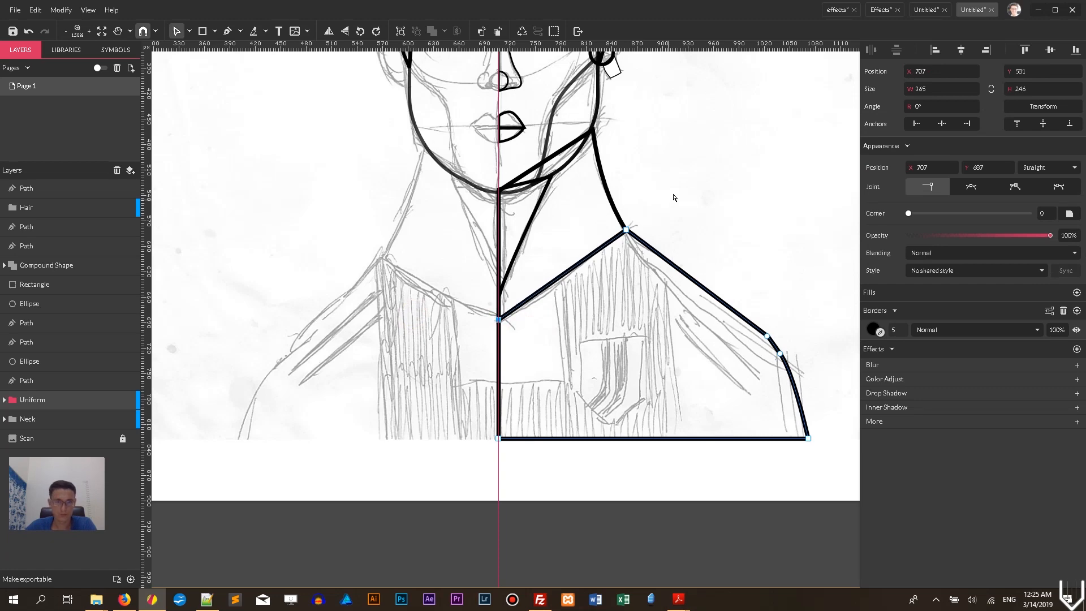
click(673, 195)
click(673, 190)
Draw a rectangle across the centre line over the collar and subtract it from the uniform path to cut the chest notch.
click(216, 32)
click(243, 64)
drag(478, 275, 559, 382)
click(544, 437)
shift+click(543, 345)
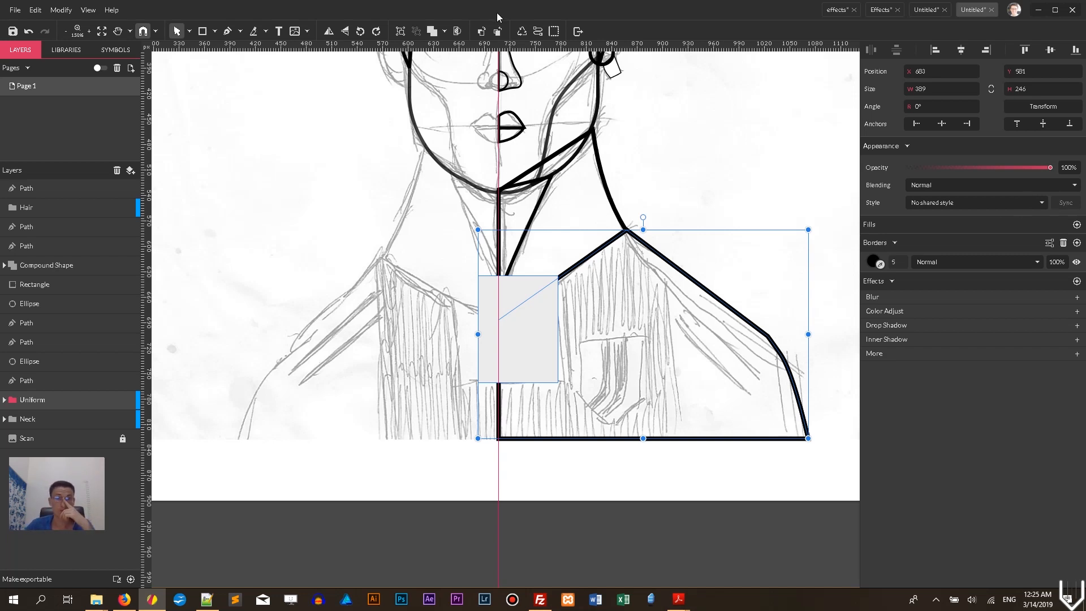
click(444, 32)
click(473, 78)
click(746, 165)
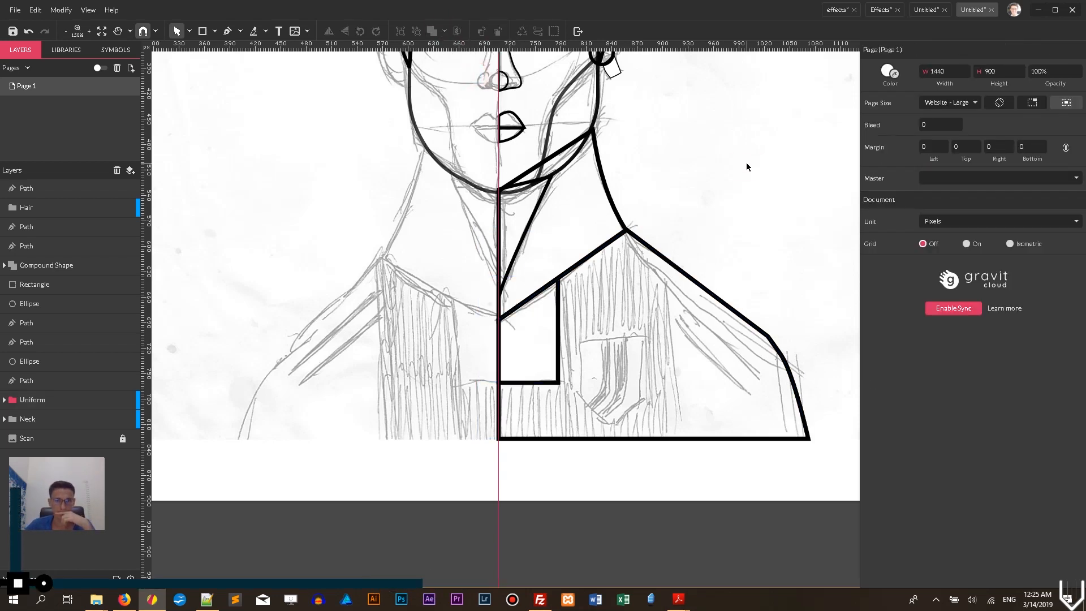
Convert the half-round eye to a path and reshape its top into a straight slope following the brow's lower edge.
scroll(738, 148, up, 2)
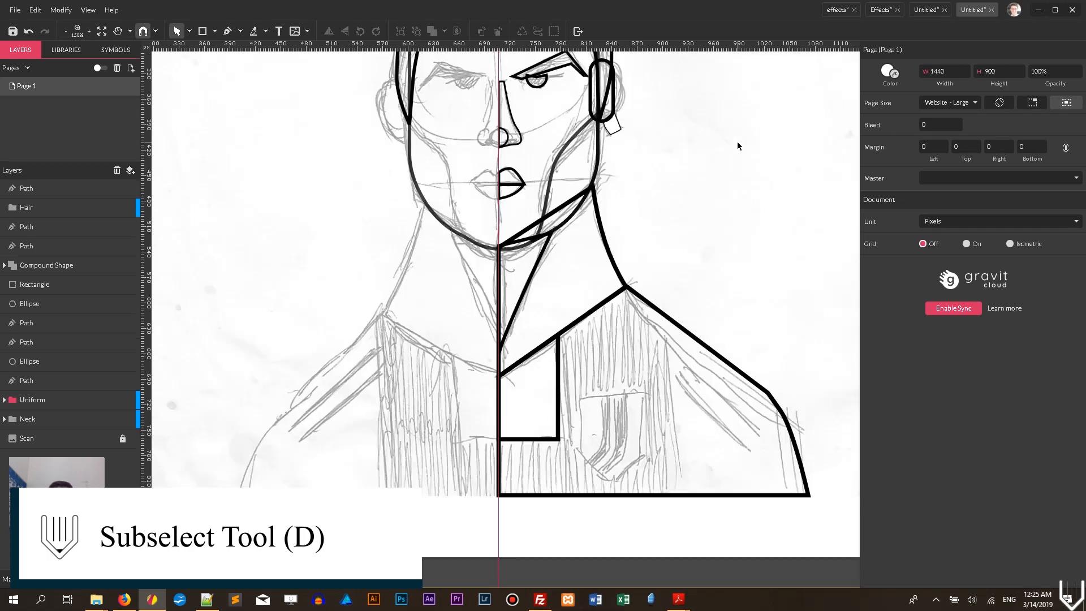
scroll(730, 119, up, 4)
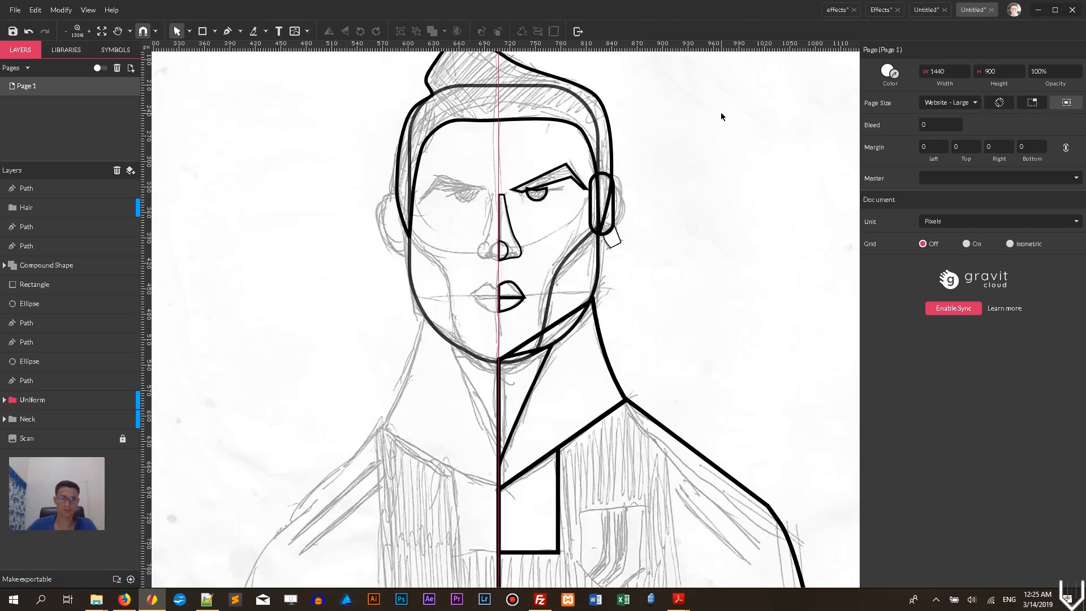
click(540, 196)
key(ctrl+shift+p)
key(ctrl+2)
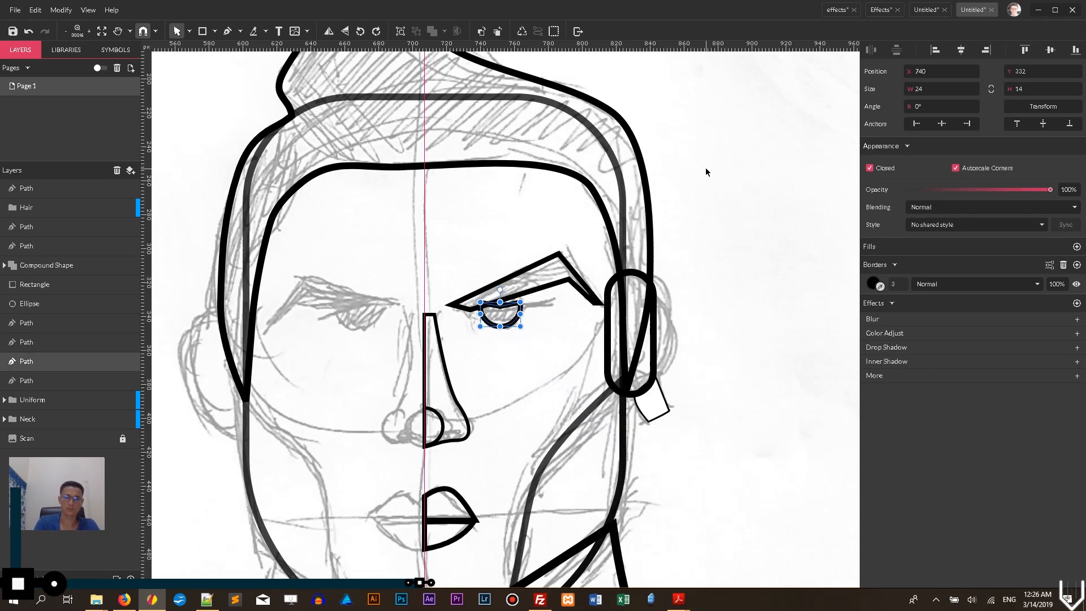
key(d)
drag(500, 293, 555, 256)
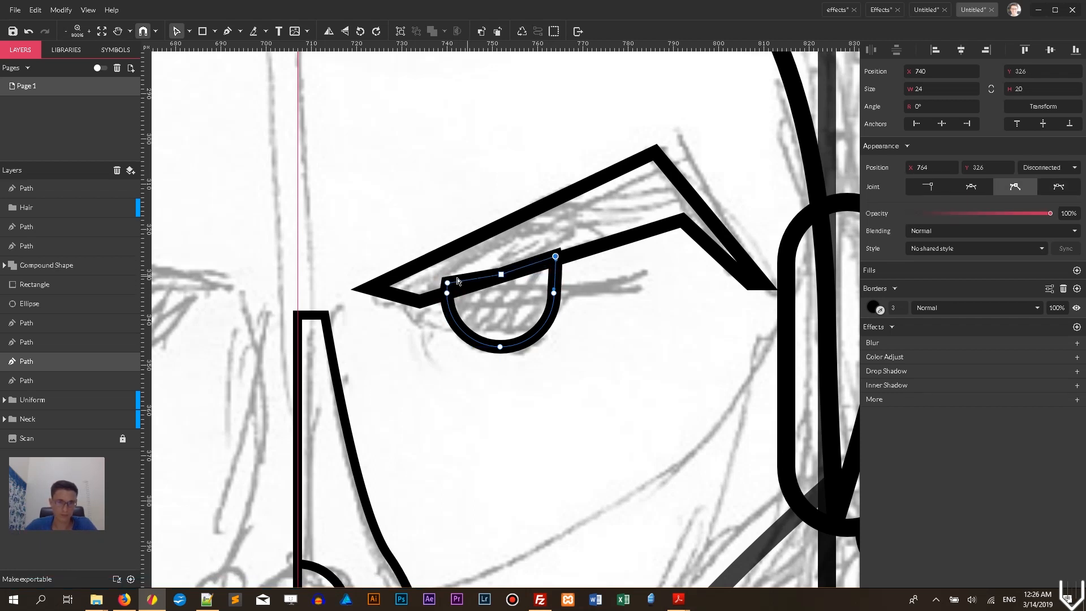
click(448, 293)
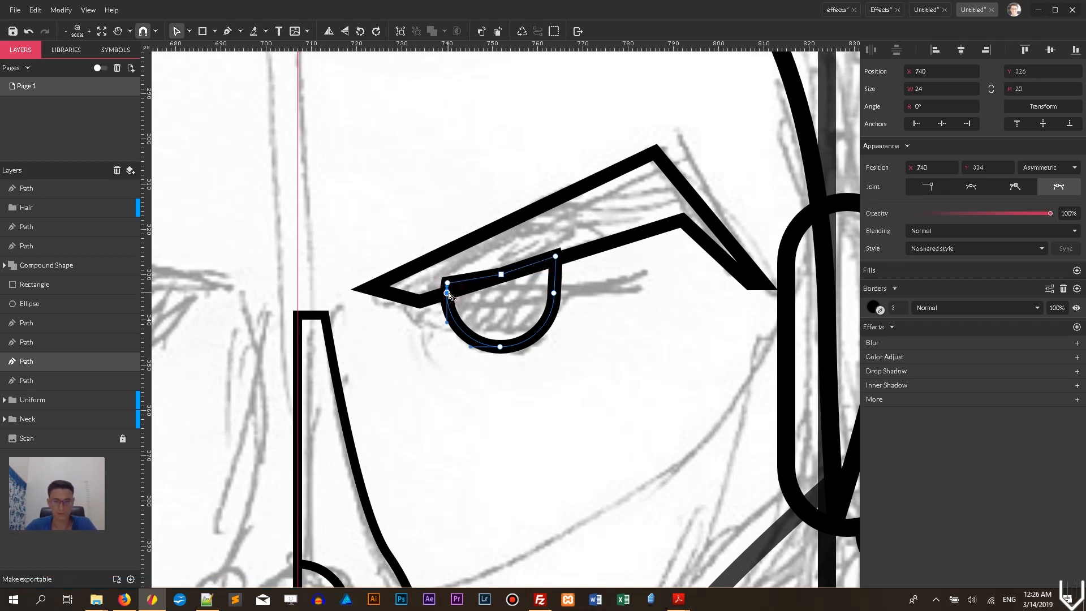
double_click(447, 292)
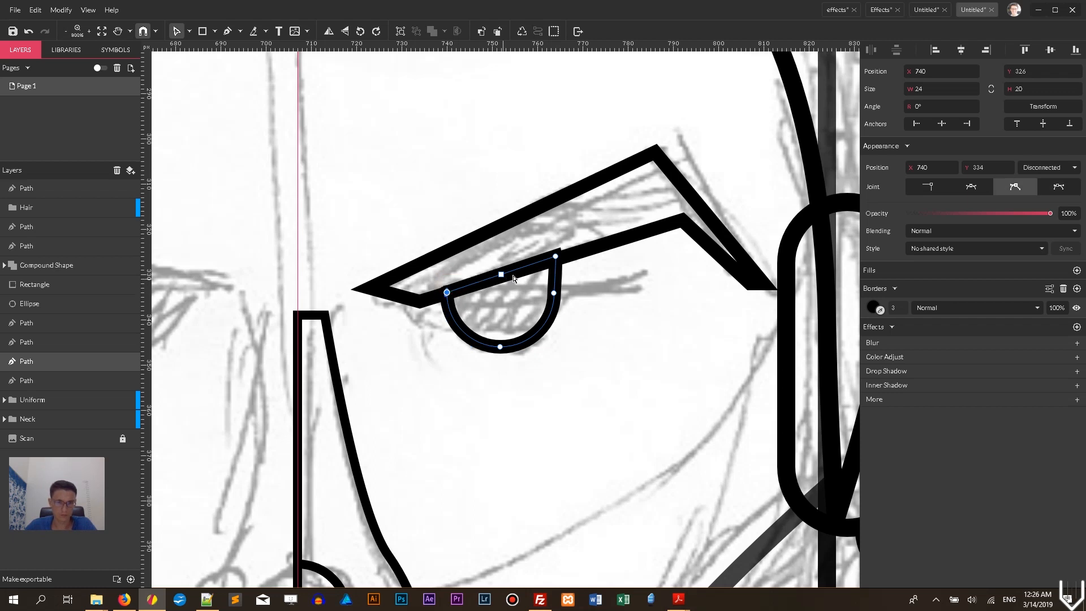
Try nudging the eye's outer upper corner and the midpoint of its sloped top edge.
drag(557, 260, 561, 263)
click(503, 277)
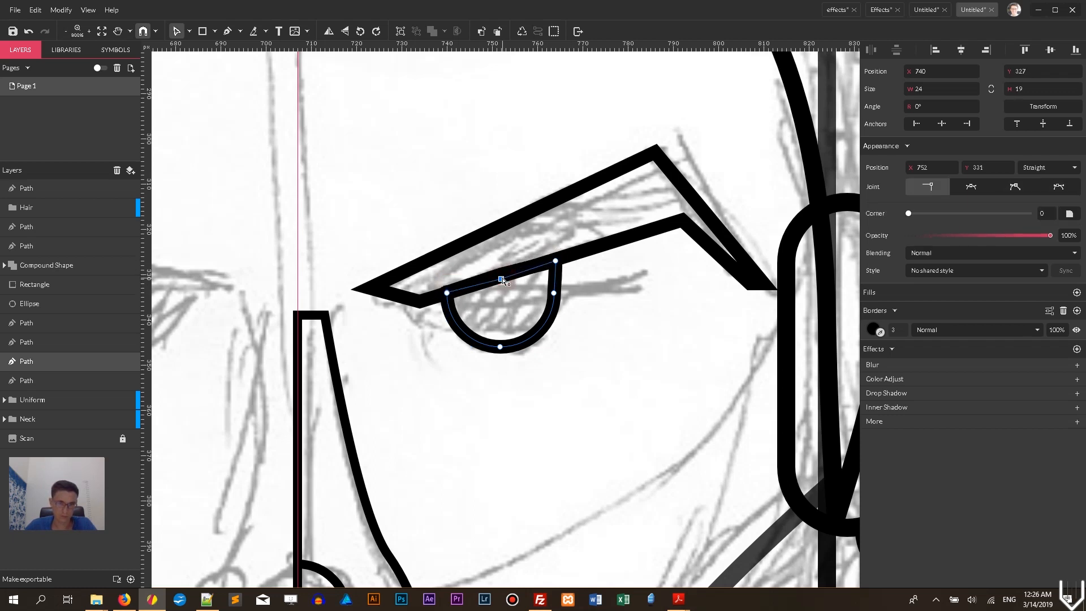
drag(503, 281, 507, 277)
key(ctrl+z)
drag(559, 263, 556, 259)
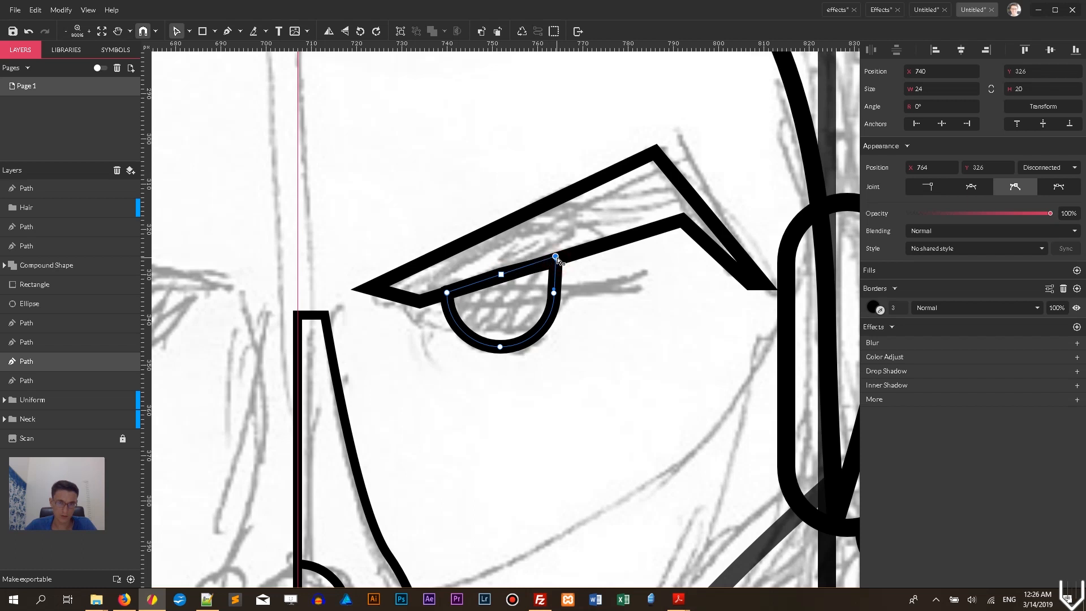
click(582, 269)
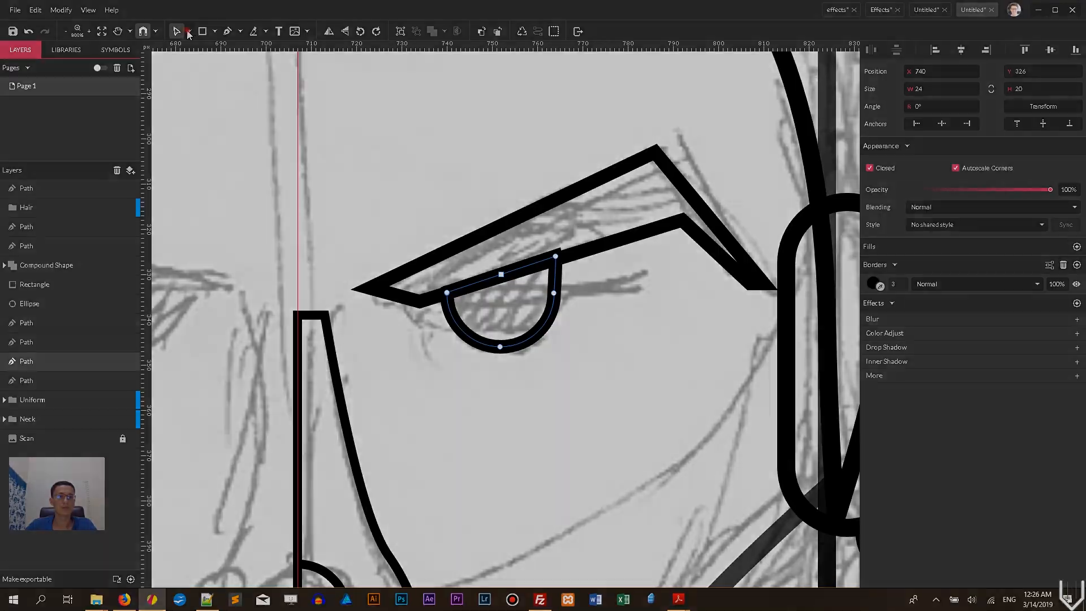
Set the face shape's opacity to 100% and change its fill to the peach skin colour #FBA78B.
click(215, 32)
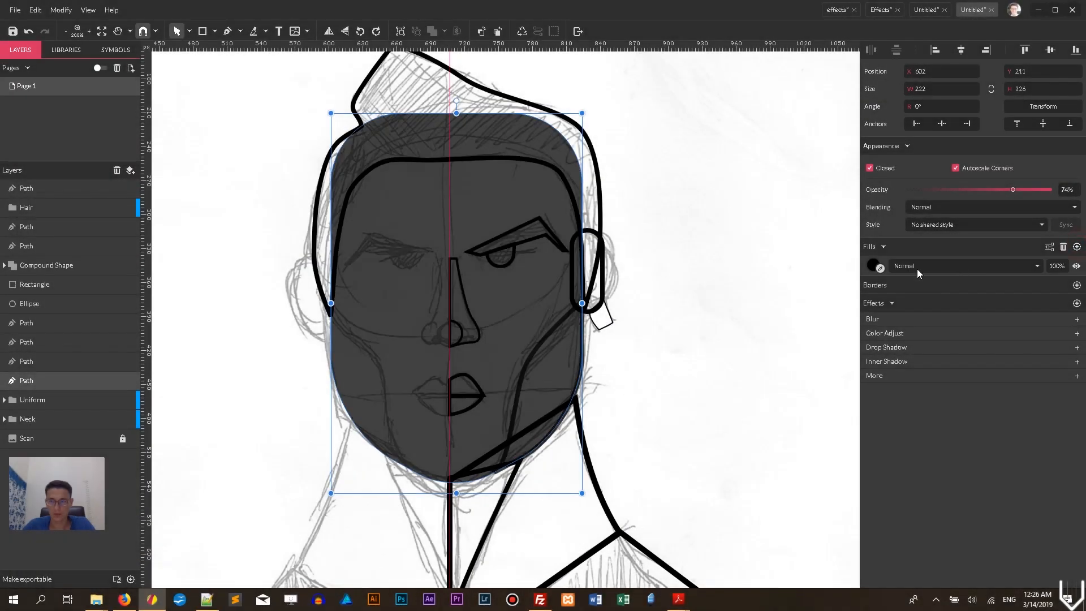
click(874, 265)
click(1023, 245)
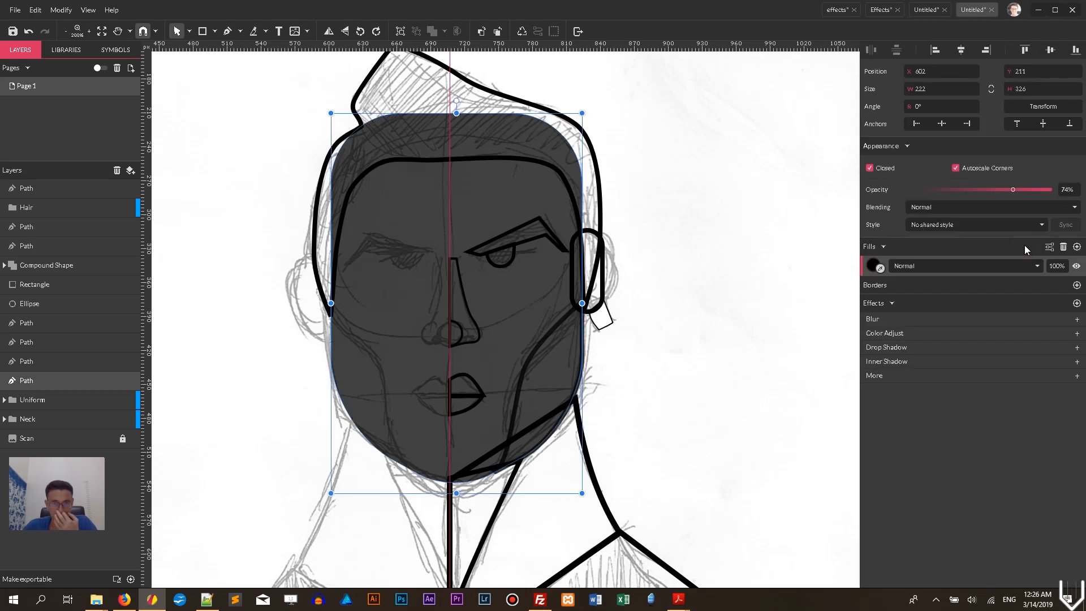
click(1051, 190)
click(874, 266)
drag(904, 371, 896, 371)
drag(911, 302, 932, 287)
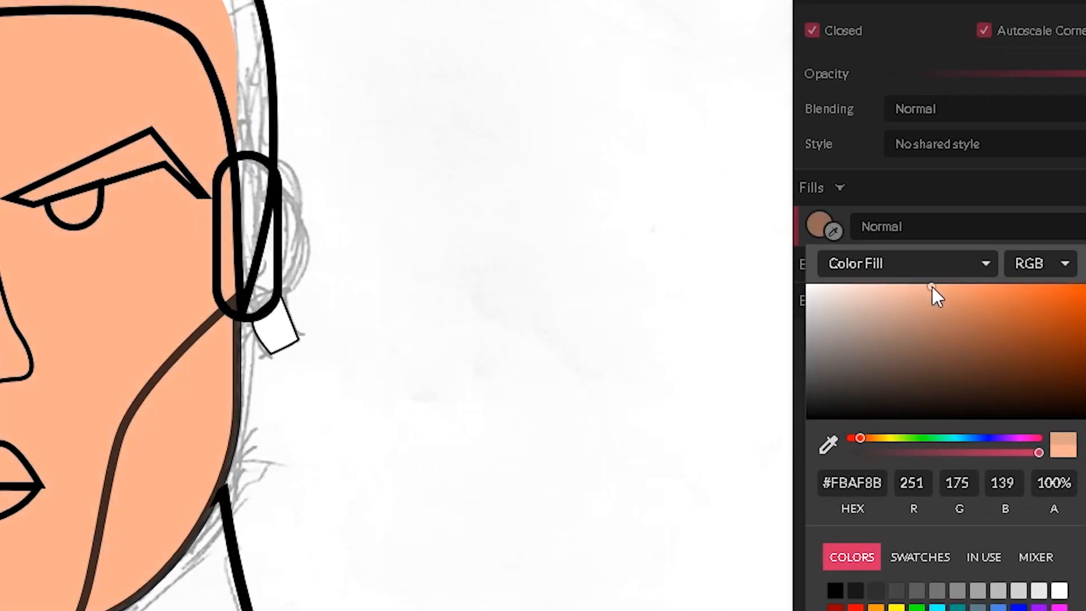
drag(864, 438, 859, 442)
Remove the hair shape's border and give it a solid black fill.
click(581, 131)
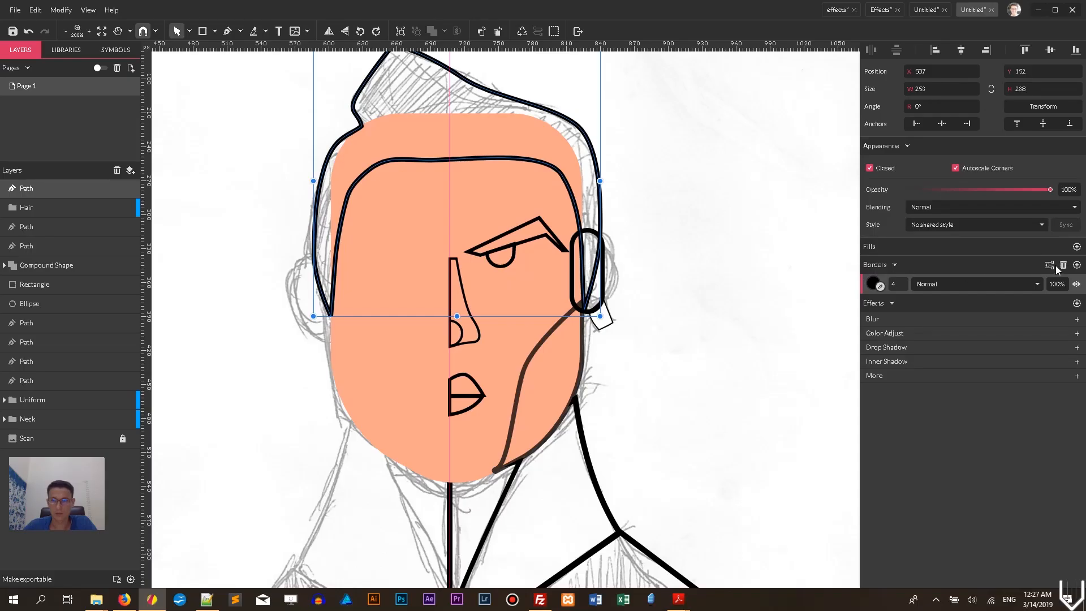
click(1063, 265)
click(1076, 247)
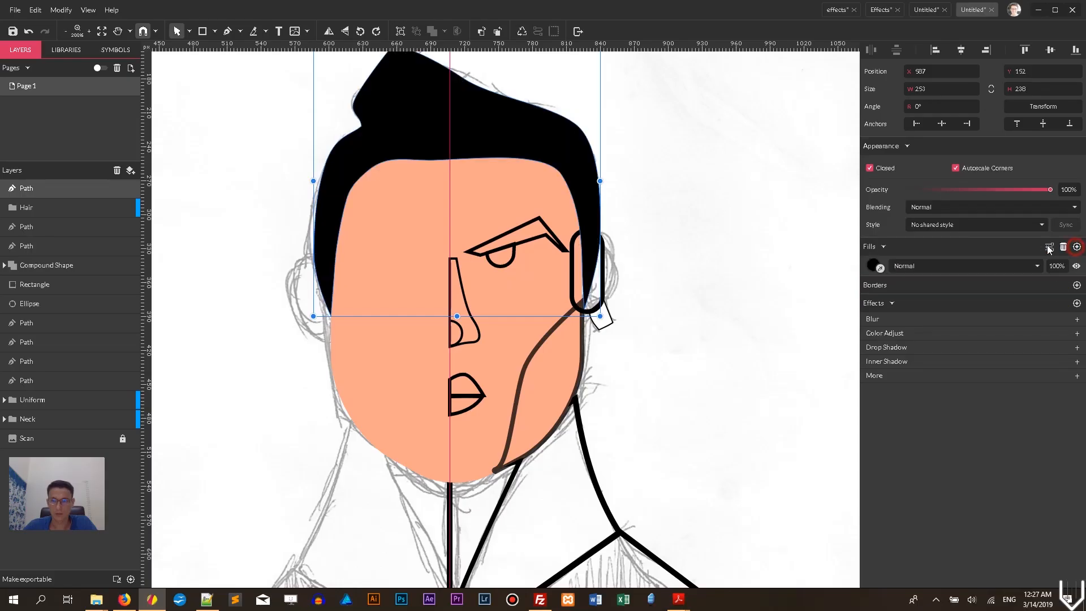
click(692, 184)
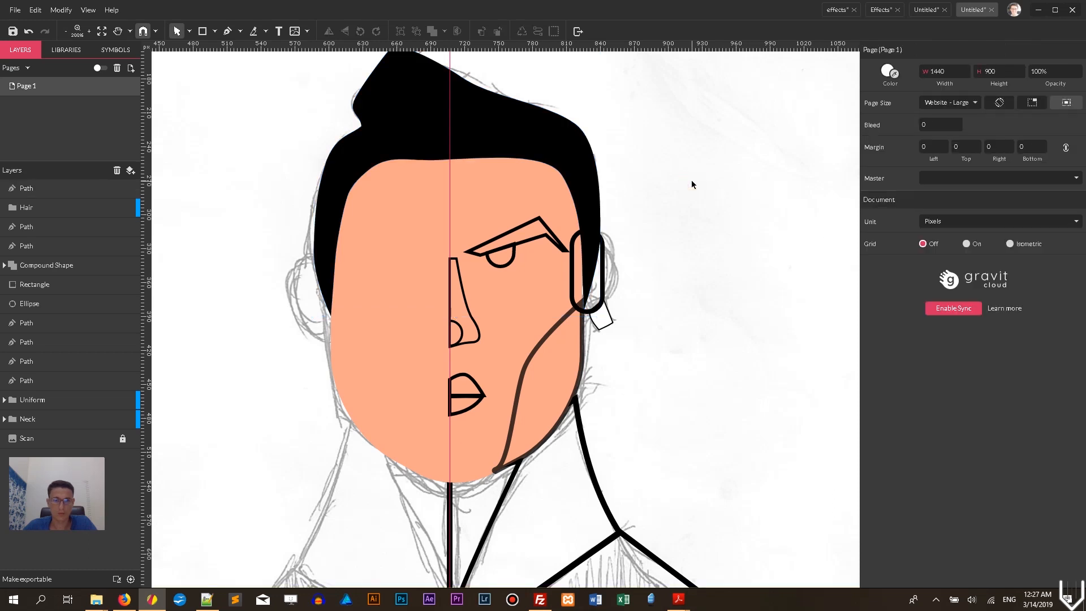
Create a new shared style named skintone from the face shape, including style, fill, border and effects.
click(604, 292)
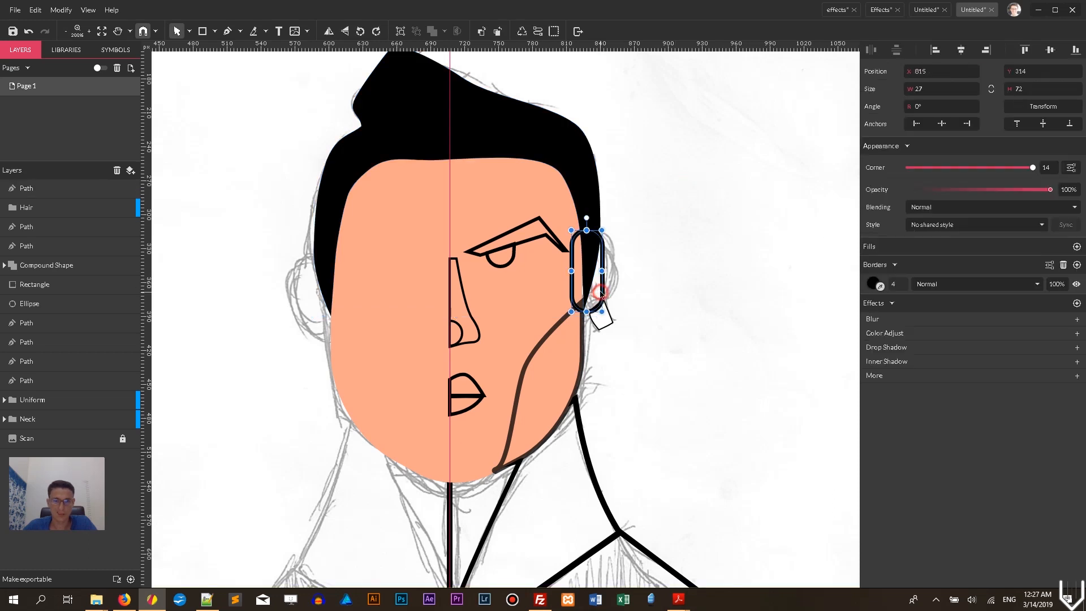
click(861, 283)
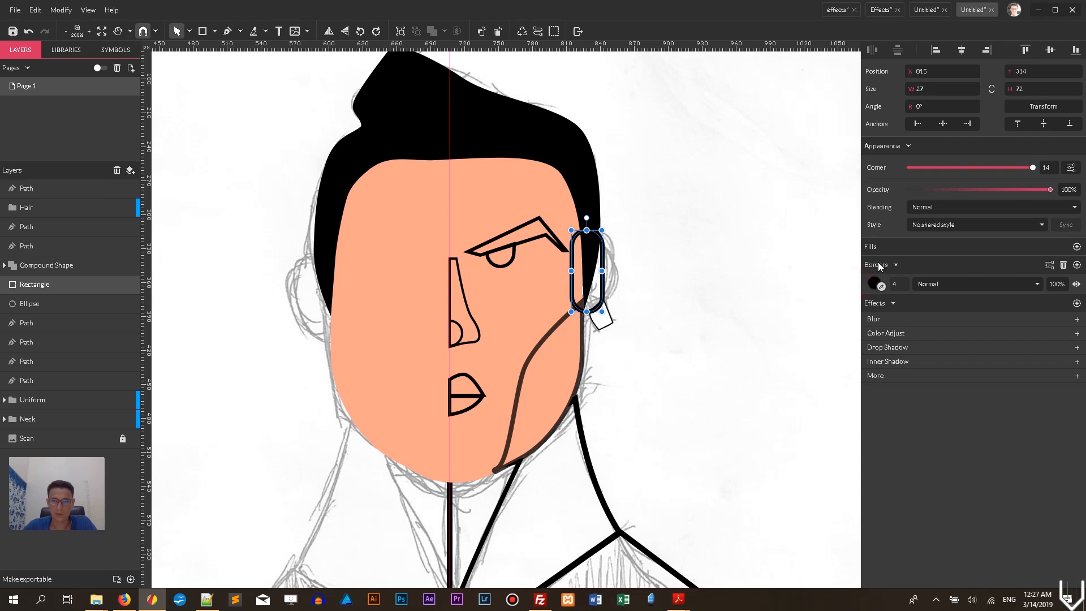
click(522, 291)
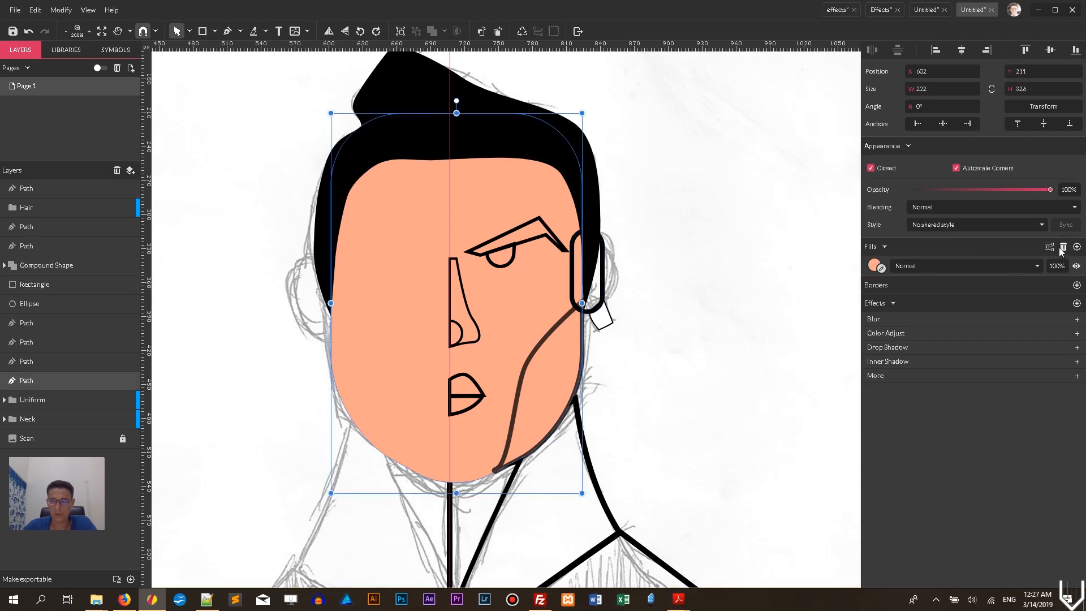
click(969, 224)
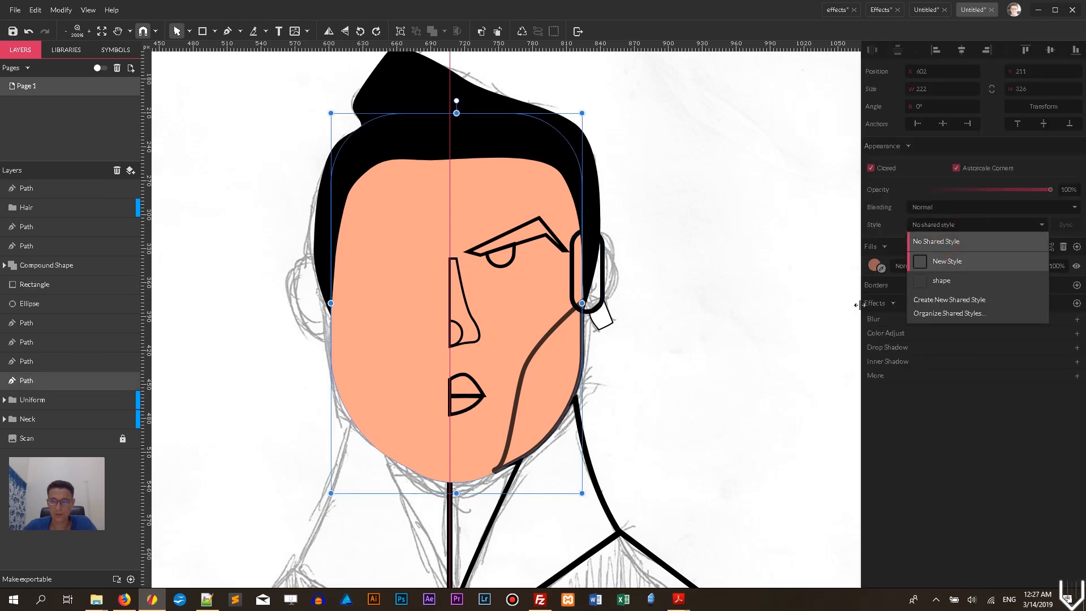
click(950, 300)
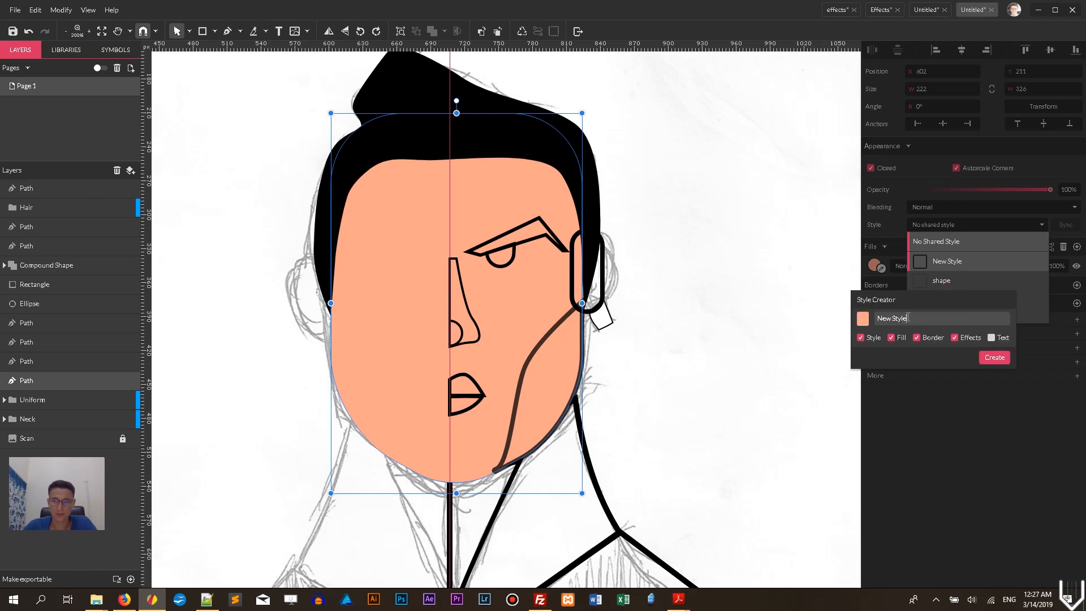
key(ctrl+a)
text(skintone)
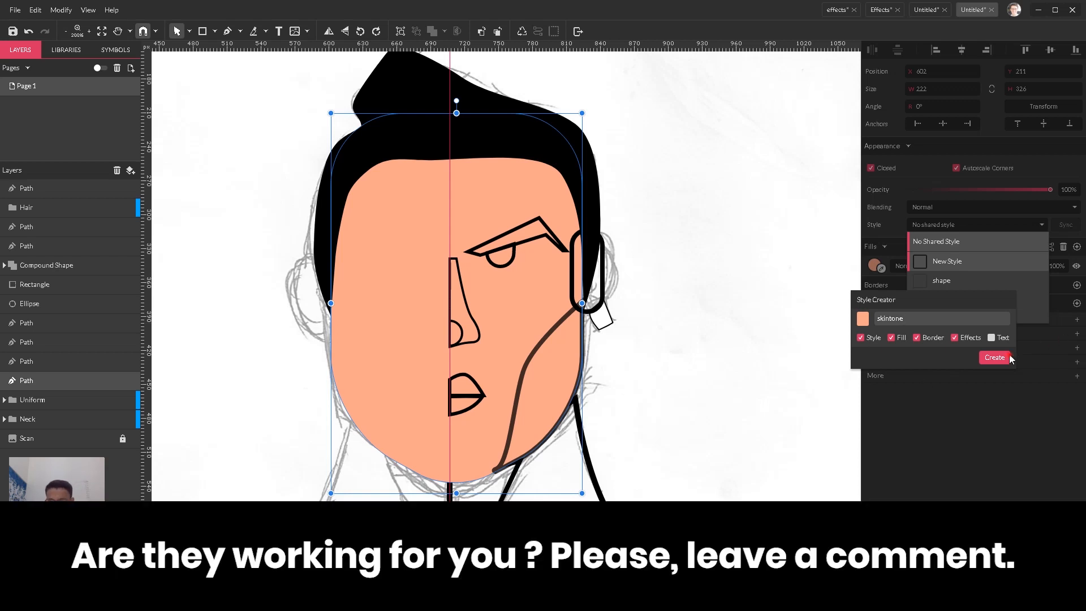
click(994, 356)
click(858, 261)
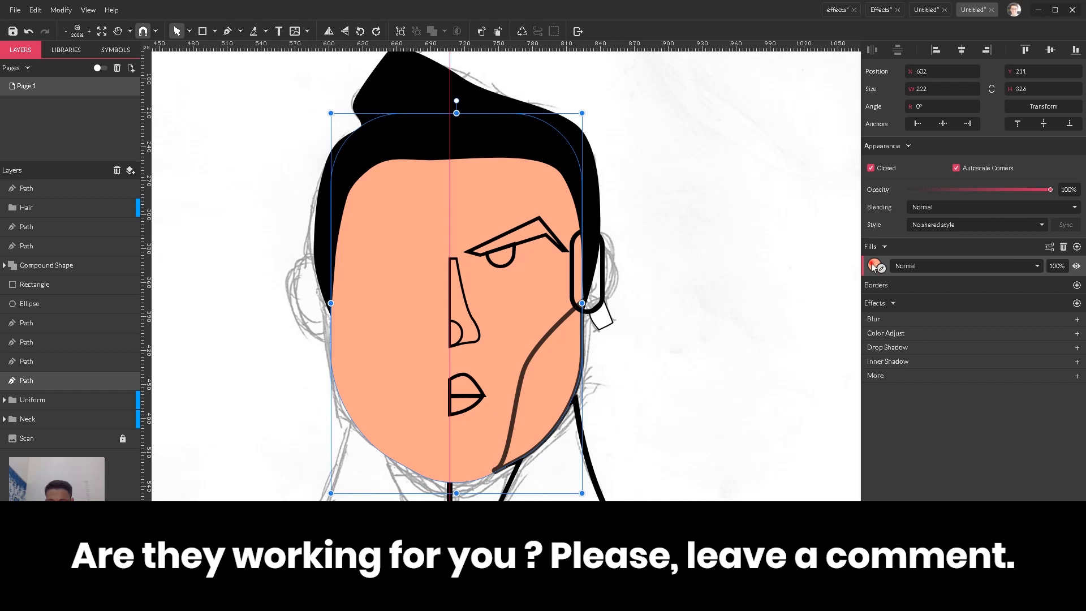
Check the global and document colour swatches for the face shape's fill.
click(875, 266)
click(924, 436)
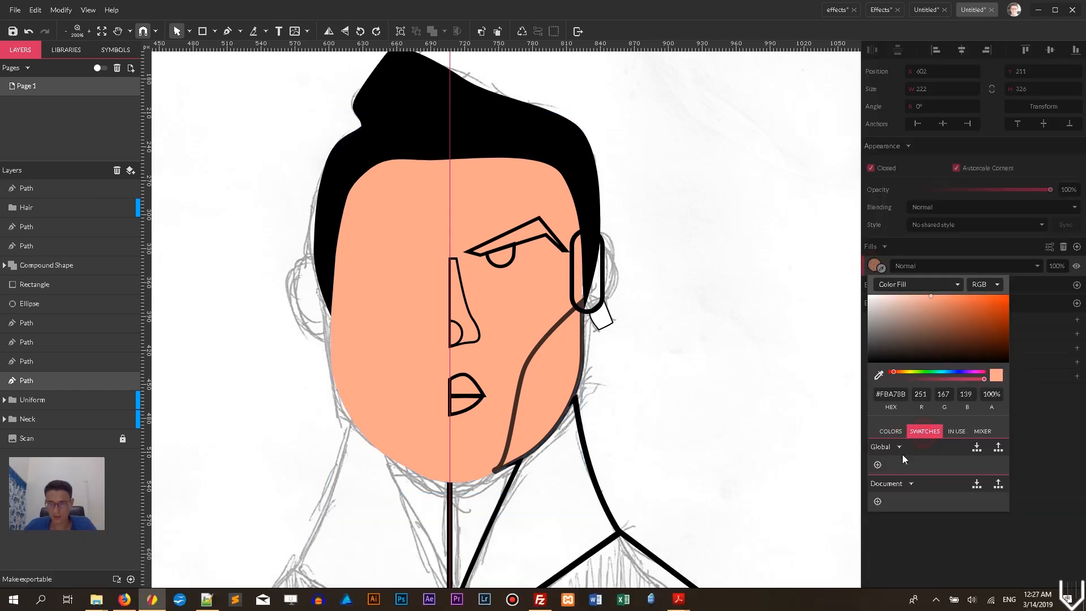
click(742, 332)
click(521, 198)
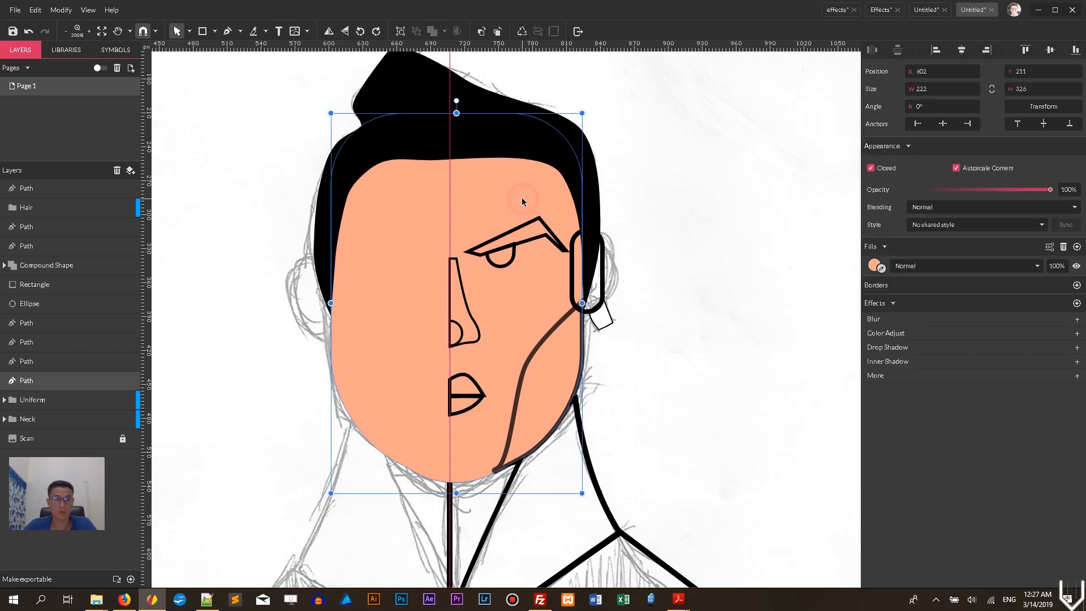
Remove the eyebrow shape's border and give it a solid black fill.
click(526, 239)
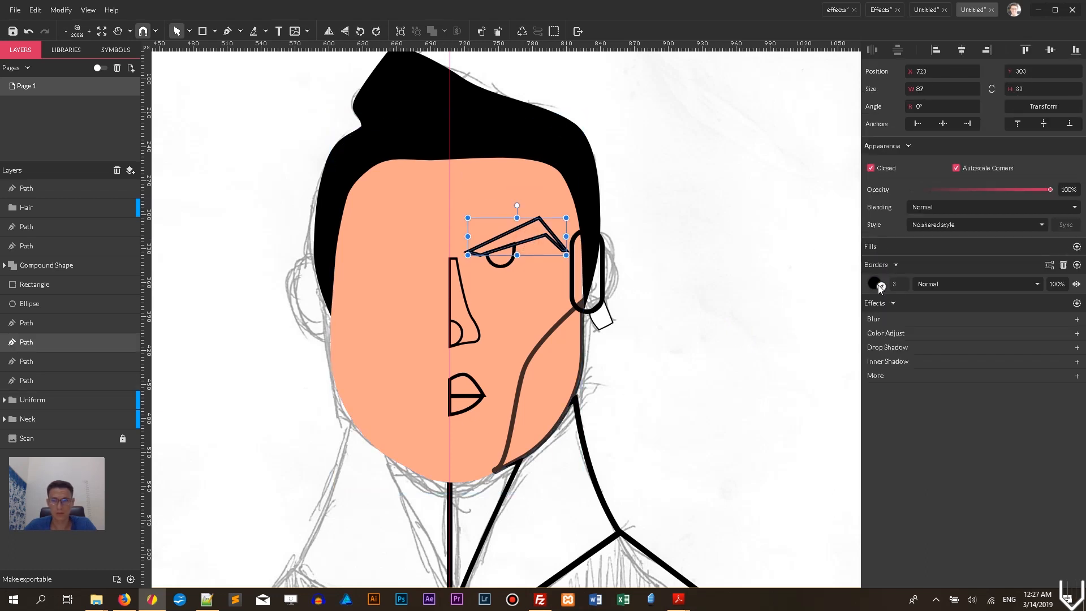
click(867, 285)
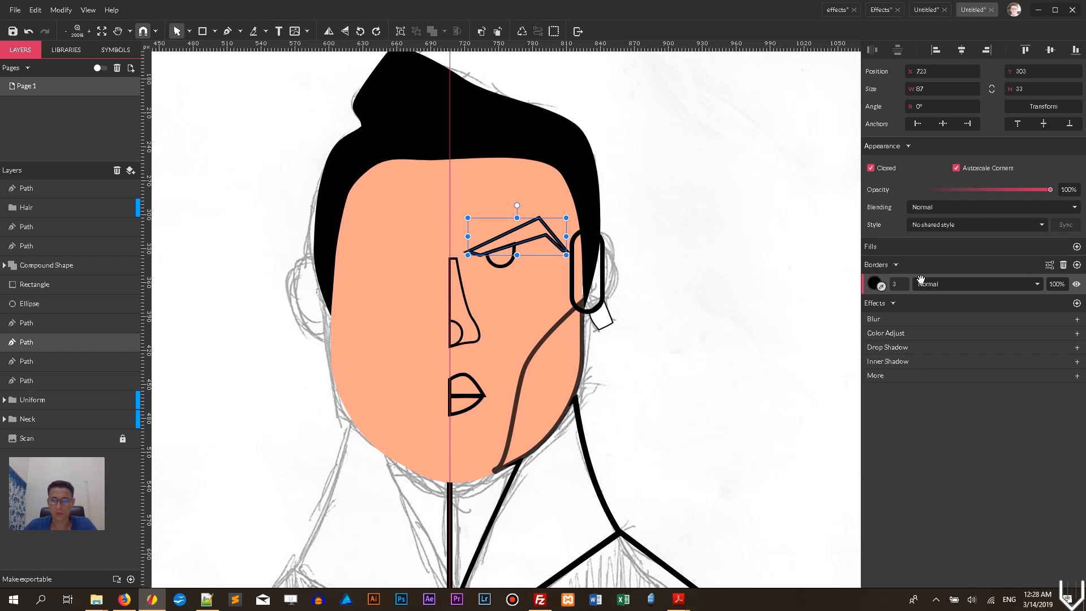
click(1063, 265)
click(1076, 247)
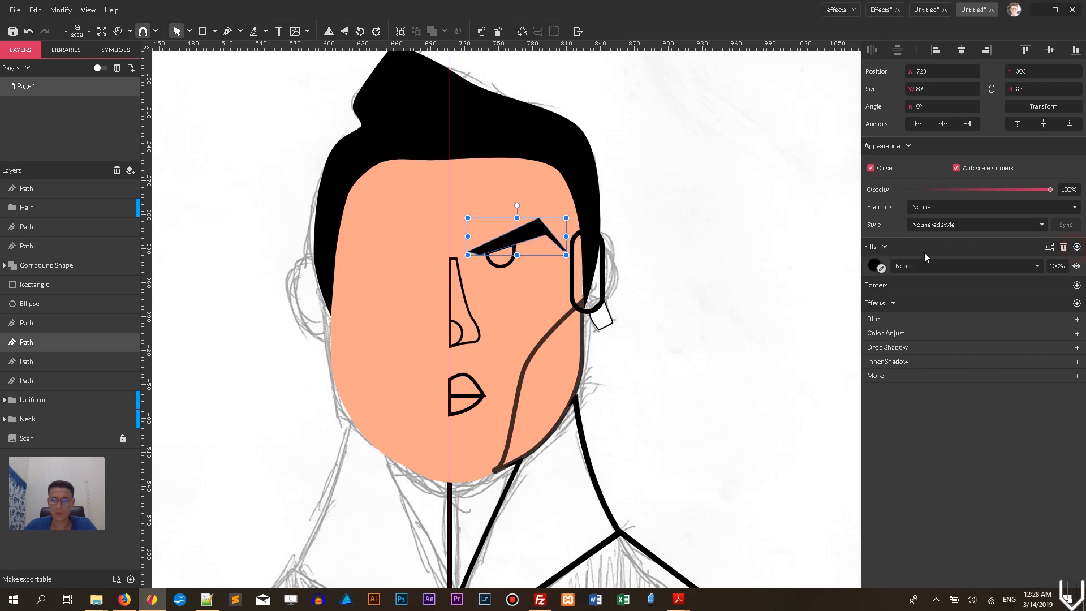
click(674, 229)
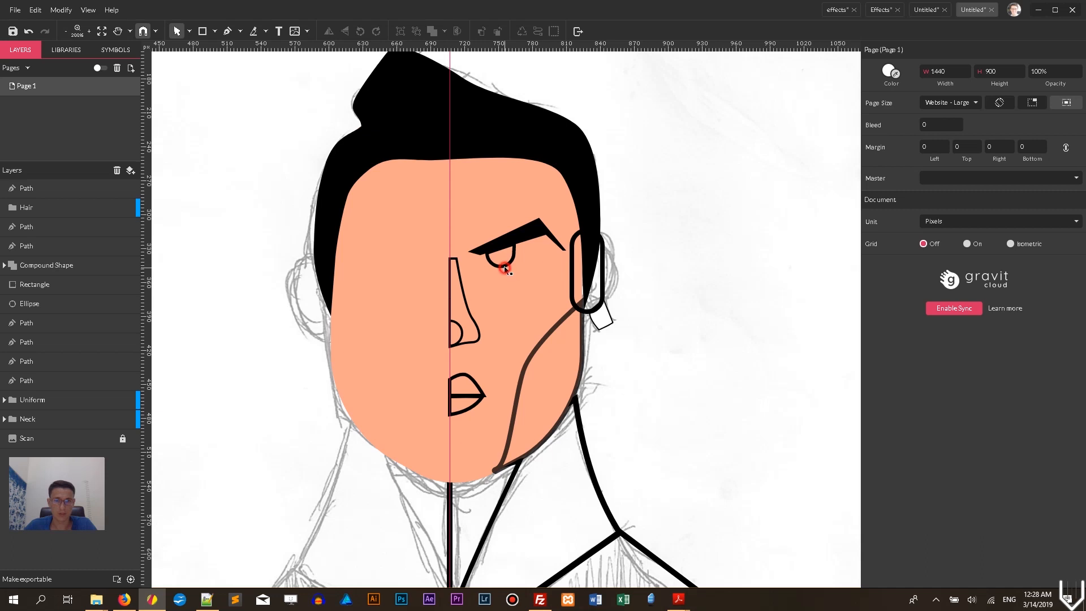
Replace the eye shape's border with a solid black fill and nudge the eyebrow down slightly over it.
click(504, 269)
click(875, 280)
click(875, 278)
click(1063, 265)
click(1076, 247)
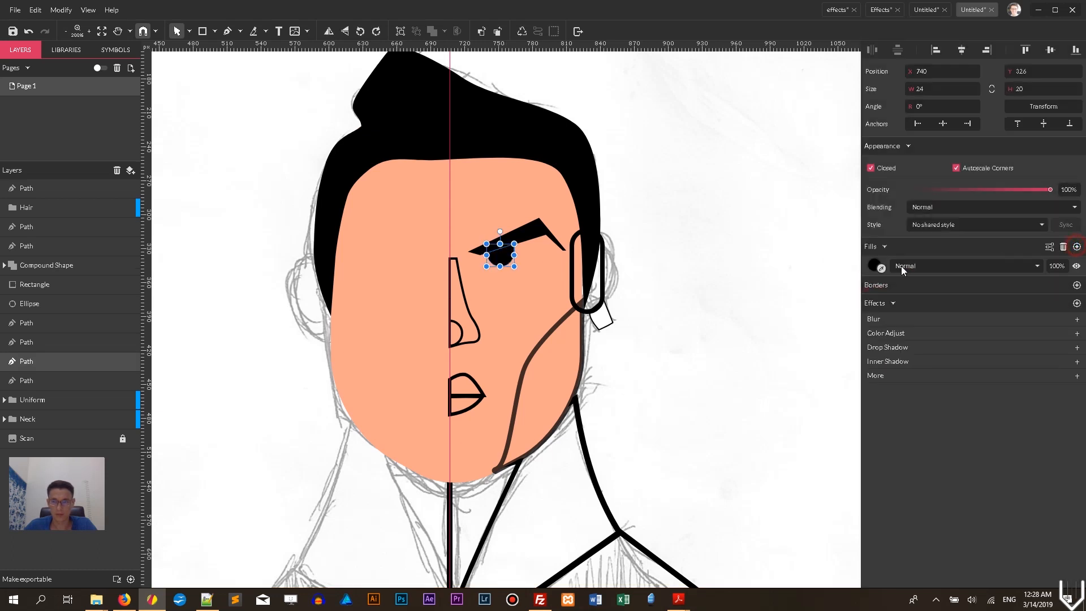
click(712, 218)
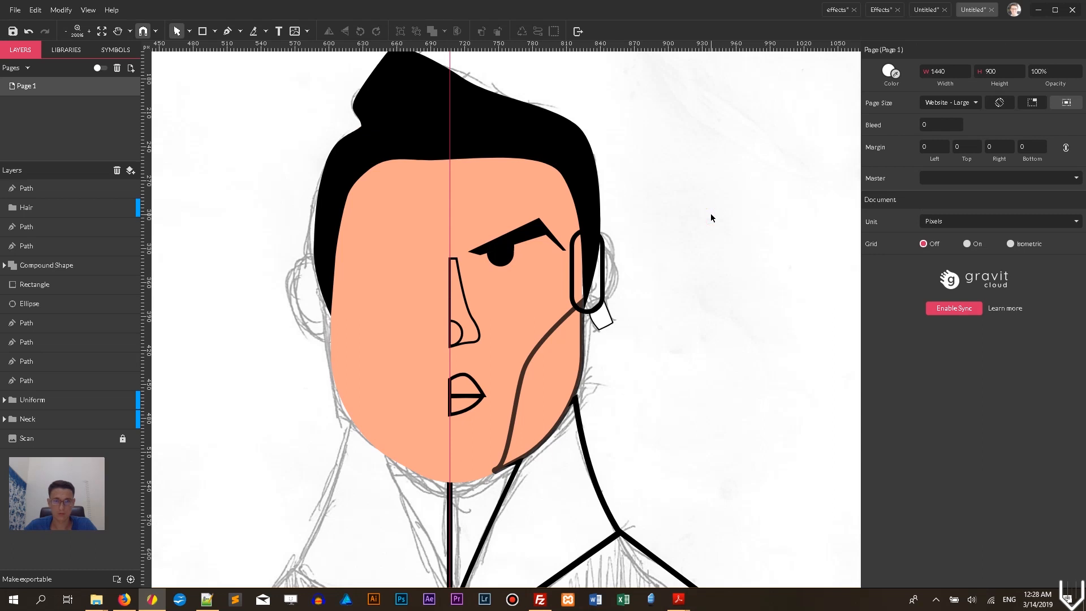
click(518, 240)
click(756, 206)
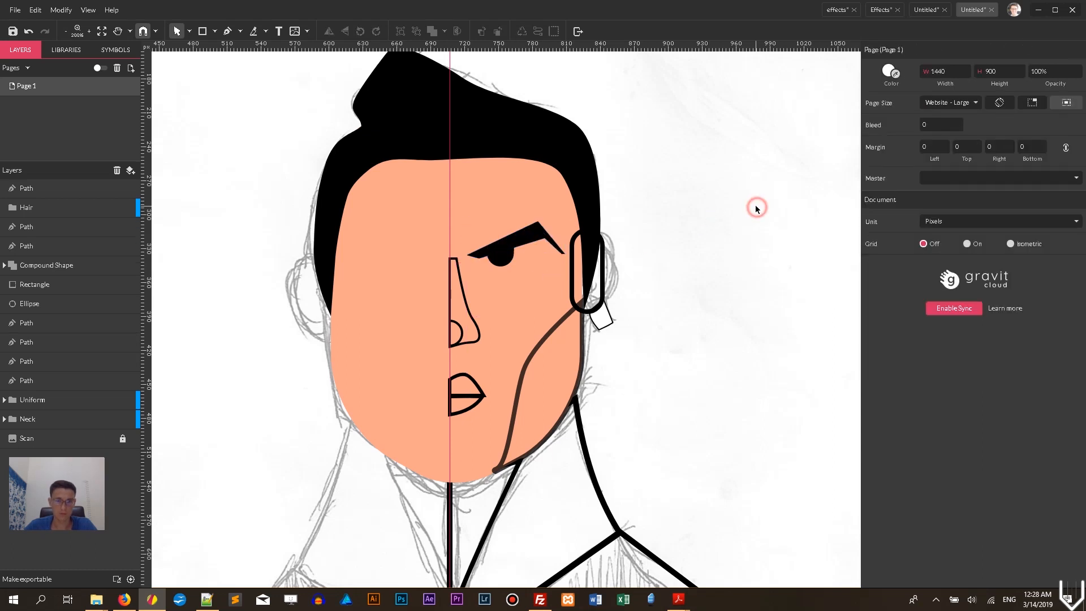
Replace the borders of the nose and nostril shapes with solid black fills.
click(467, 310)
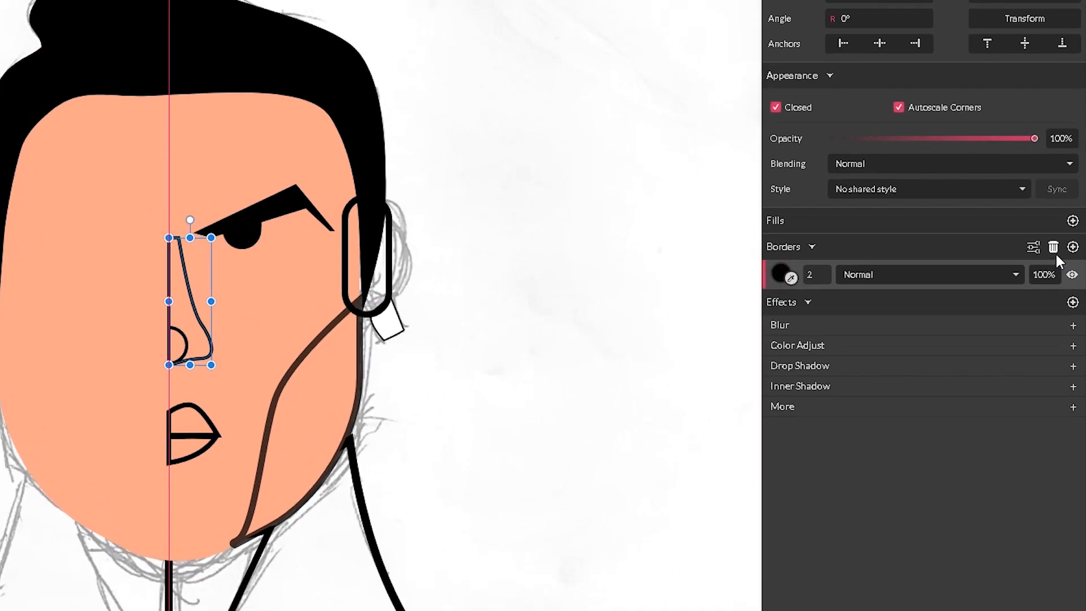
click(1071, 211)
click(594, 262)
click(77, 345)
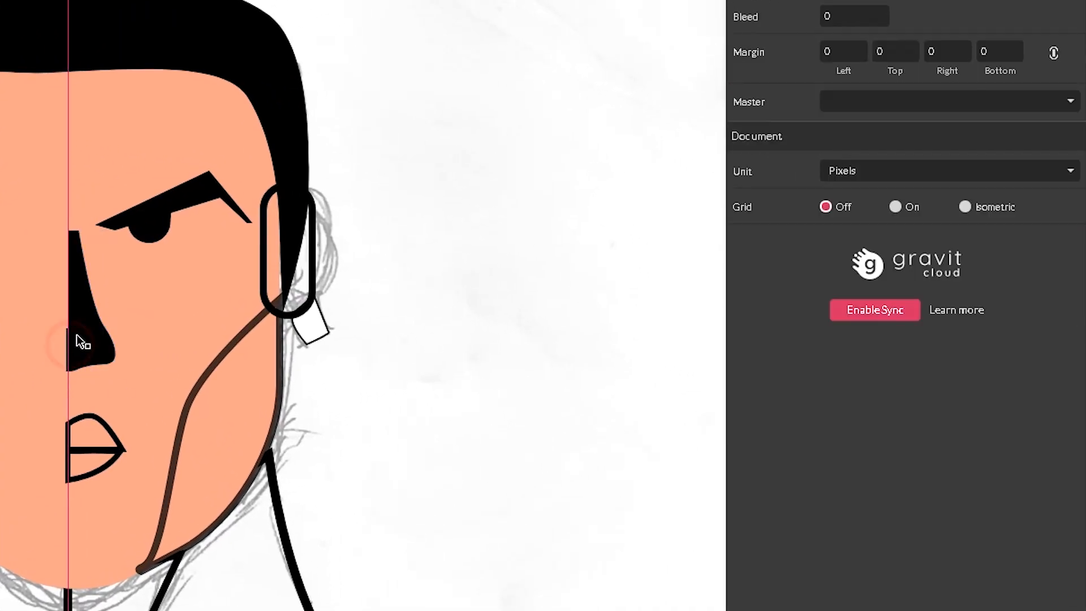
click(731, 307)
click(1050, 283)
click(1070, 254)
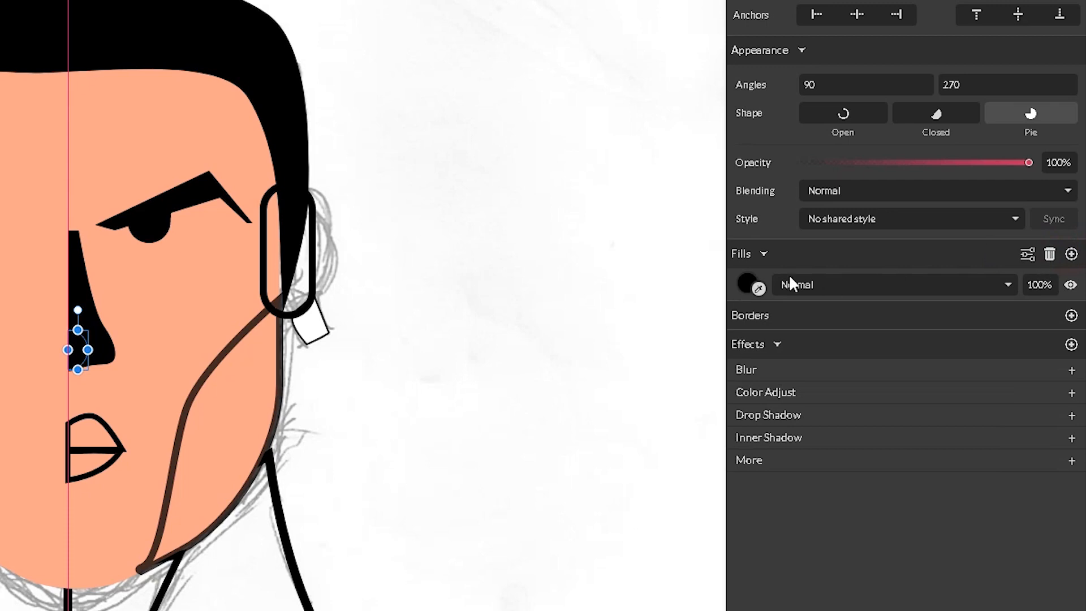
Recolour the nose from the saved global skin swatch and darken its fill to #F29272.
click(79, 277)
click(843, 177)
click(774, 256)
click(745, 237)
click(752, 560)
drag(843, 296, 856, 293)
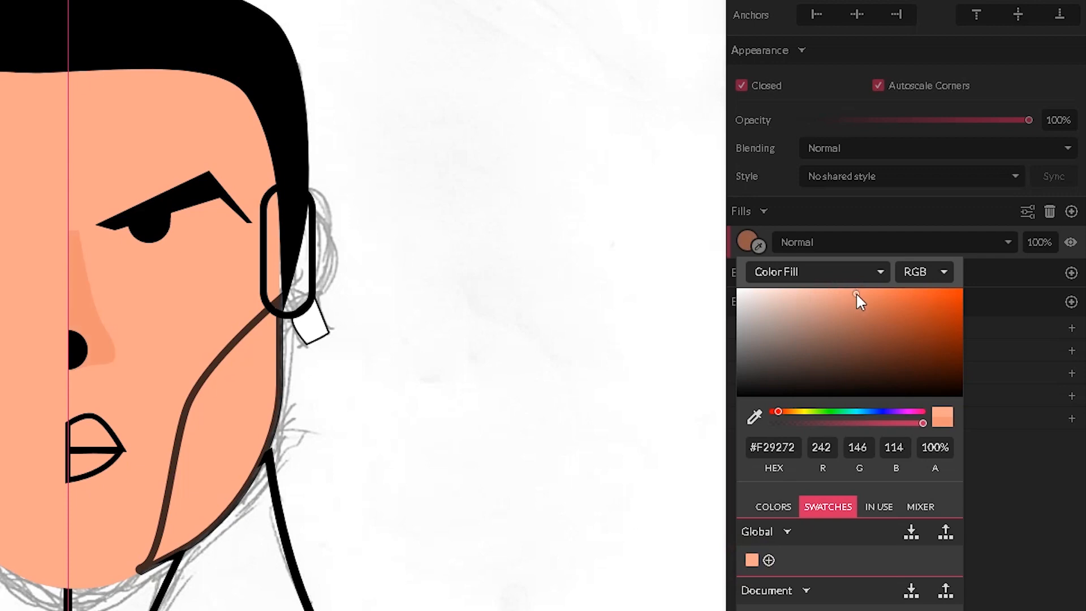
Fill the nostril shape with the peach skin colour sampled from the face.
click(78, 350)
click(747, 285)
click(754, 460)
click(194, 317)
click(652, 234)
Adjust the nose shape's fill to the stronger peach #F48E6D.
click(77, 349)
click(106, 336)
click(746, 241)
mouse_move(856, 293)
mouse_down()
mouse_move(868, 293)
mouse_move(134, 351)
mouse_move(863, 295)
mouse_up()
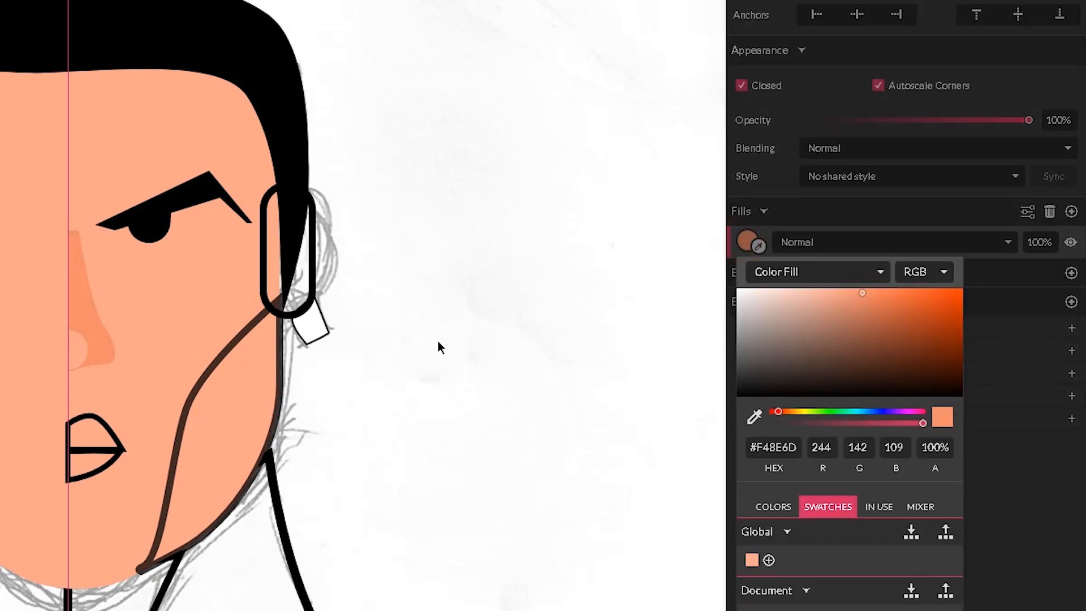
click(439, 346)
Adjust the nostril's fill to a peach shade slightly darker than the face but lighter than the nose.
click(75, 361)
click(746, 283)
click(856, 340)
drag(856, 340, 831, 322)
click(499, 277)
Remove the upper lip's border and fill it with the colour sampled from the nose.
scroll(396, 317, down, 2)
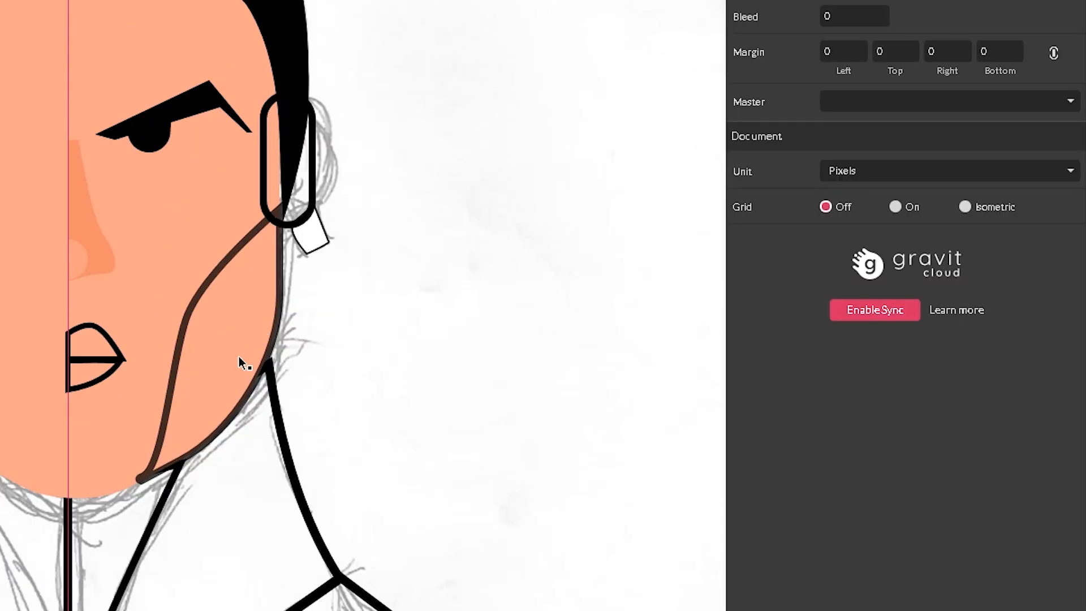
click(93, 325)
click(1051, 240)
click(1071, 211)
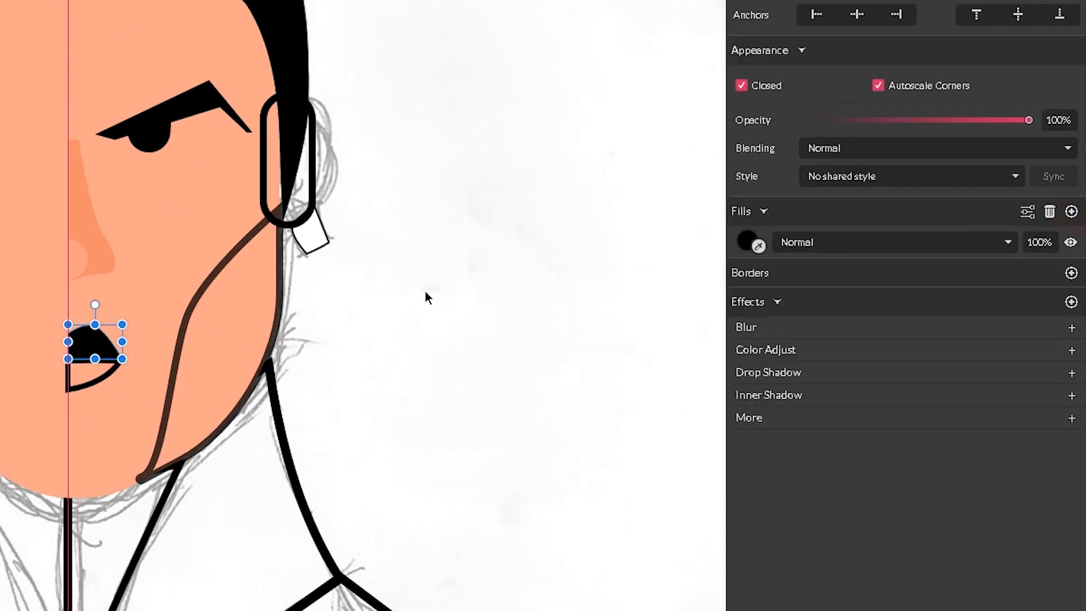
click(759, 244)
click(80, 215)
click(446, 282)
Remove the lower lip's border and fill it with the colour sampled from the nose.
click(91, 385)
click(733, 273)
click(1051, 241)
click(1071, 211)
click(758, 244)
click(107, 252)
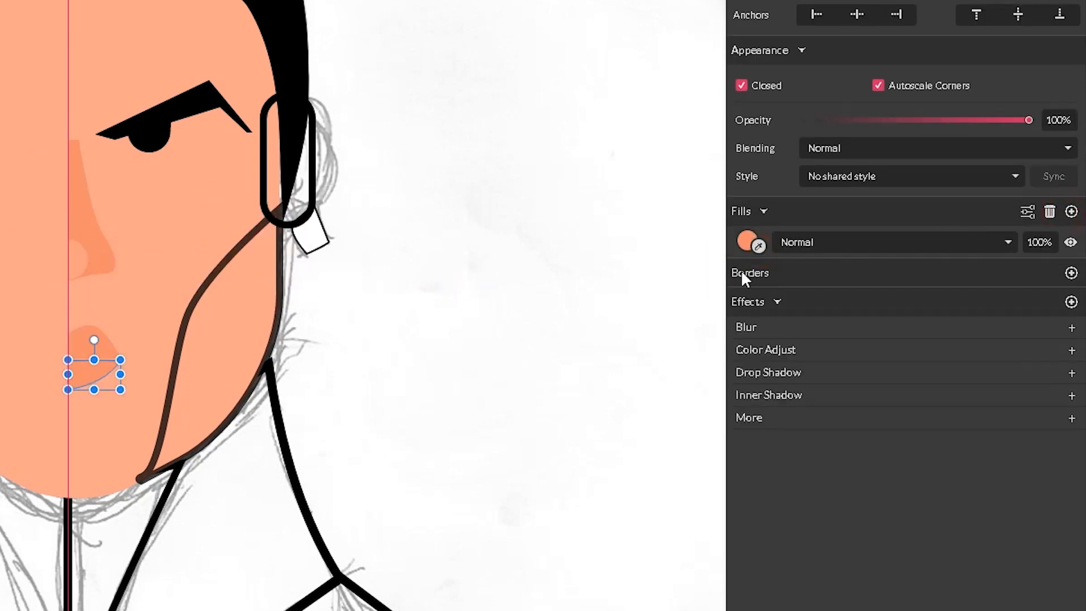
Darken the lower lip's fill to a deeper orange-peach and nudge the upper lip down slightly against it.
click(746, 242)
drag(864, 293, 882, 302)
click(80, 338)
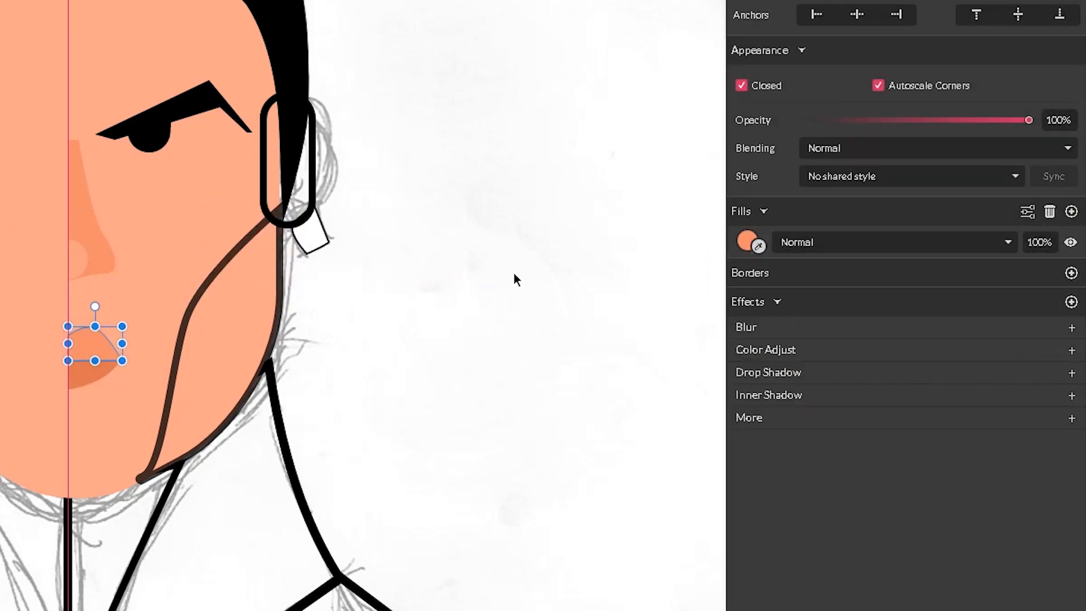
click(512, 278)
Replace the jaw shadow's border with a linear gradient fill running diagonally from the chin up to the ear.
click(189, 310)
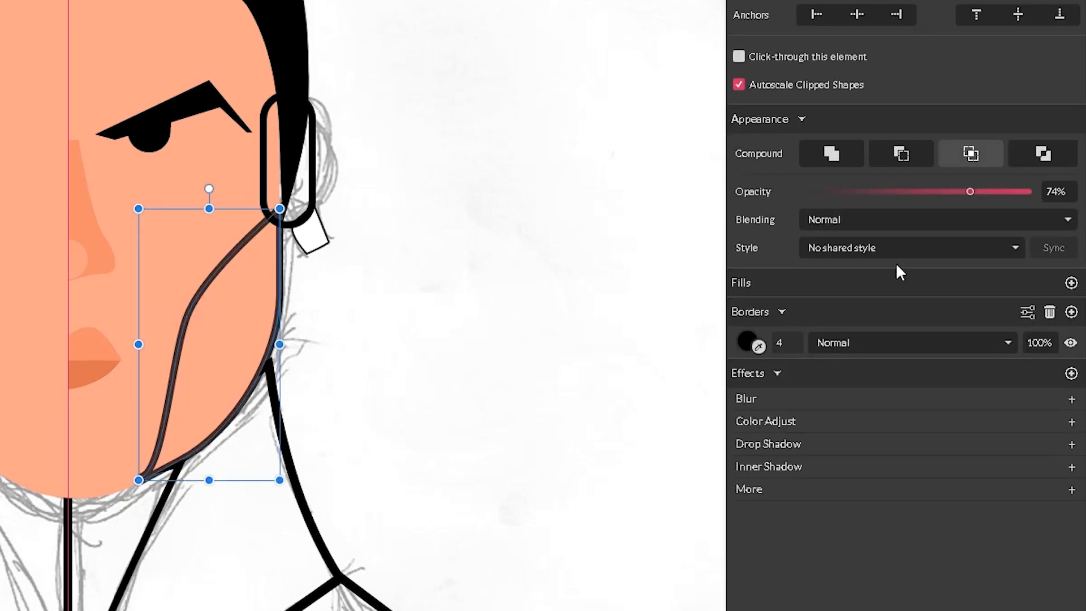
click(1050, 310)
click(1071, 283)
click(748, 311)
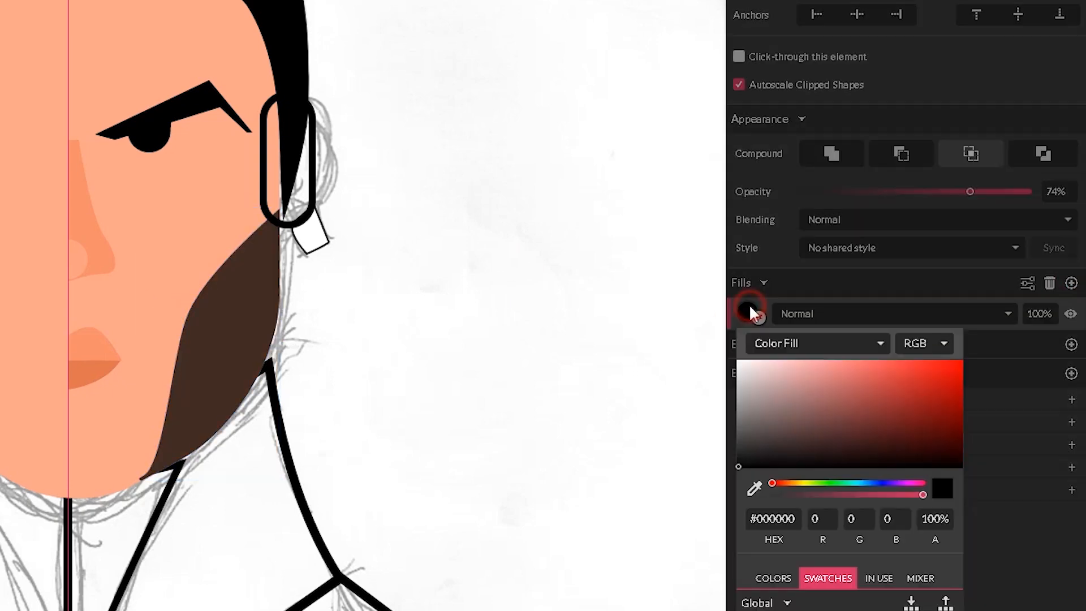
click(787, 344)
click(786, 391)
drag(134, 345, 144, 464)
drag(278, 344, 281, 246)
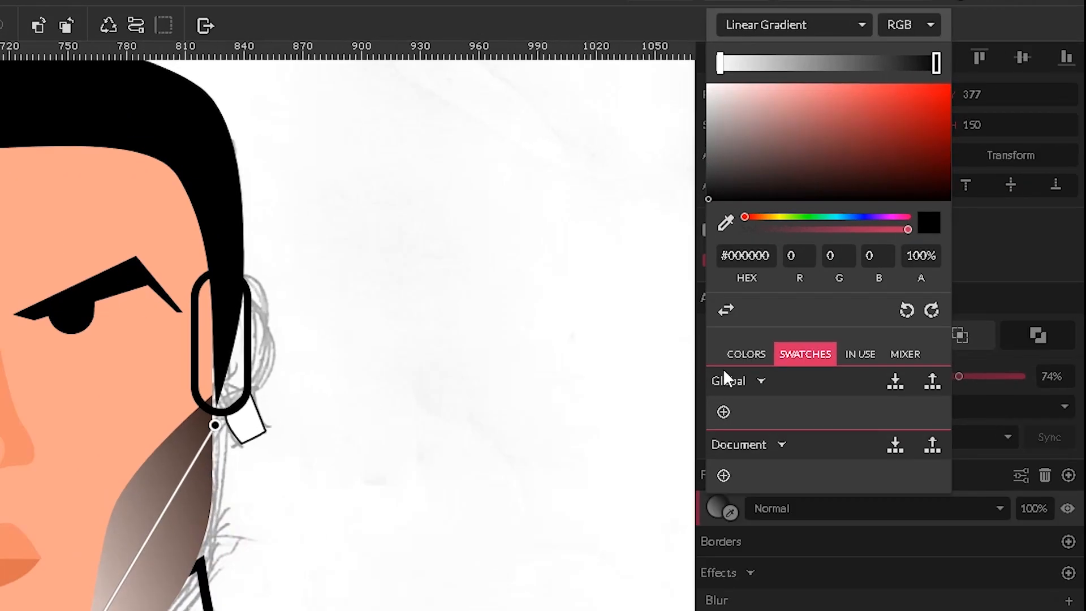
Sample the jaw shadow's gradient colours from the portrait, with the lower lip's #DF7450 at the ear end and the face's peach at the chin end.
click(719, 65)
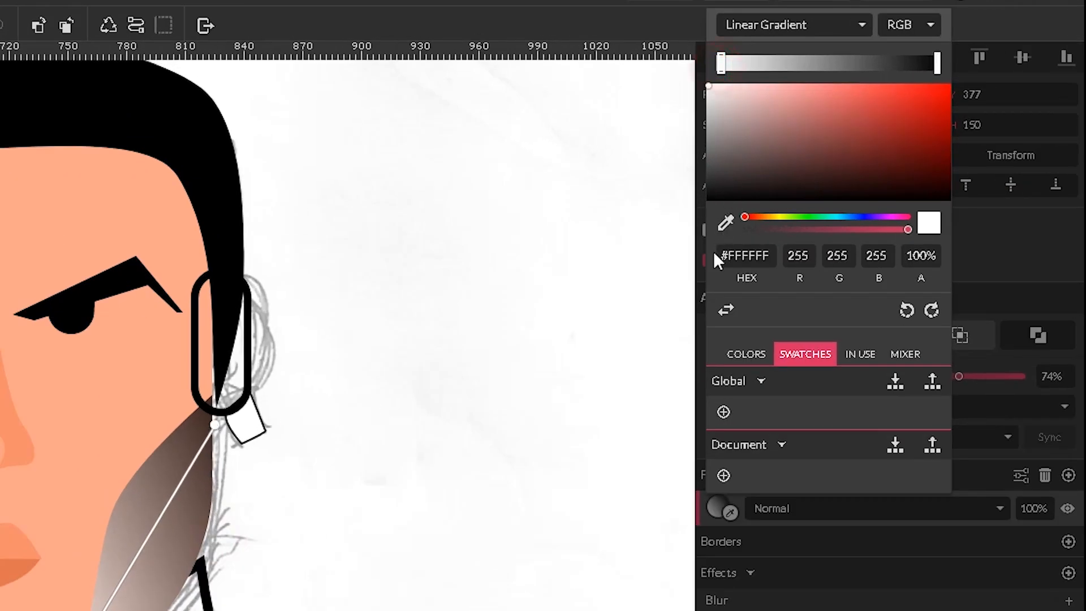
drag(727, 237, 34, 399)
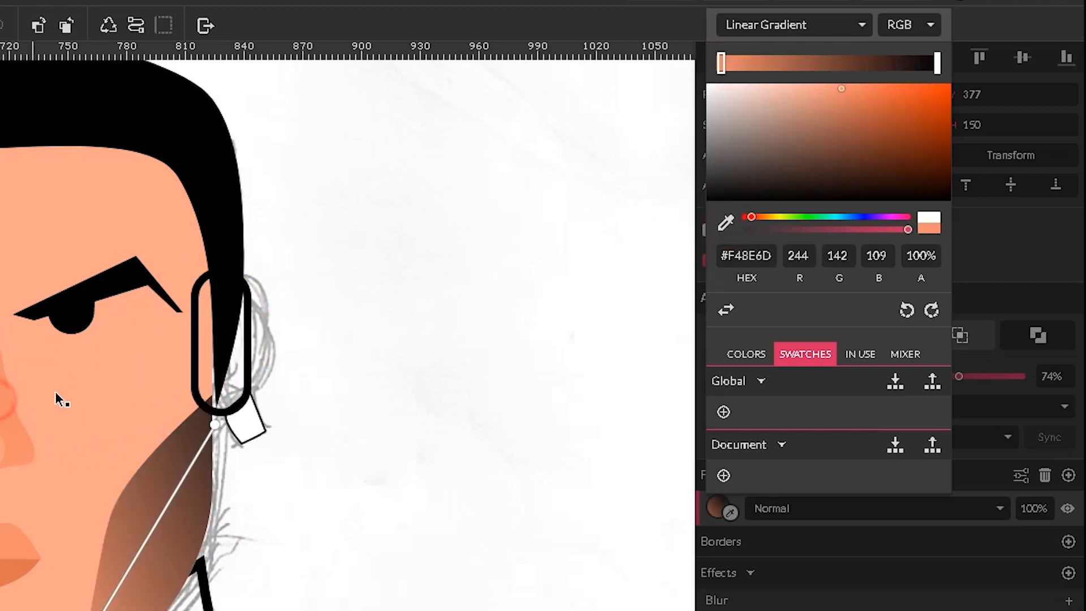
click(215, 425)
drag(725, 224, 12, 574)
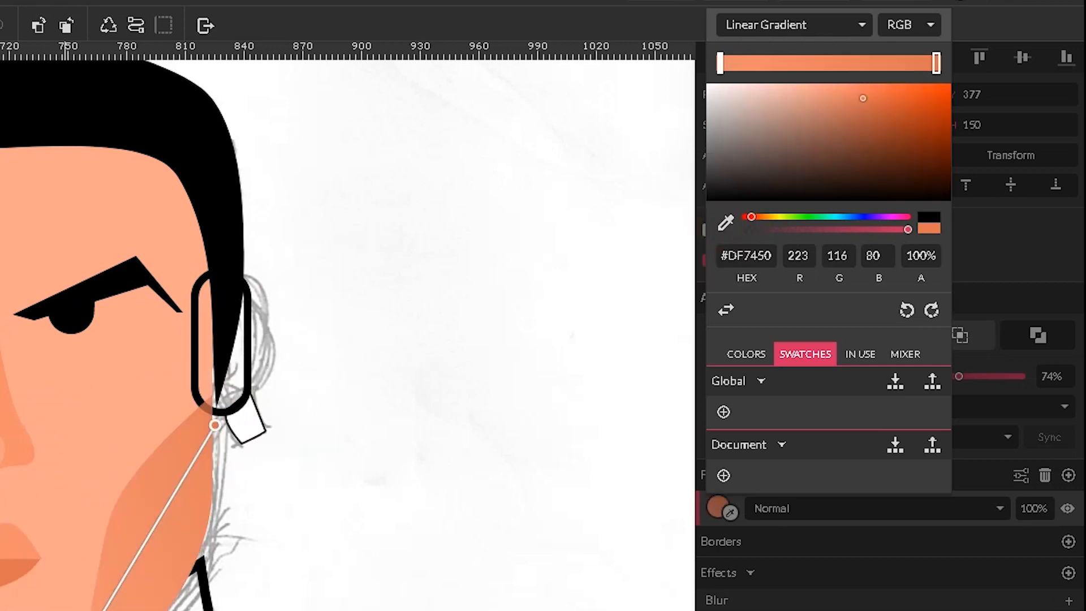
drag(726, 222, 104, 441)
click(487, 437)
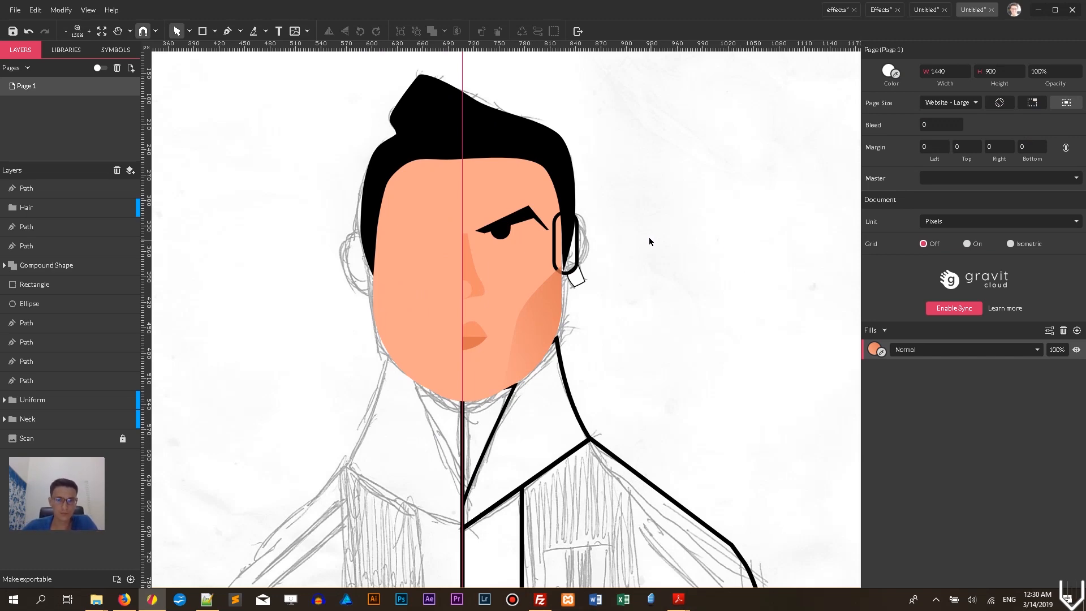
Select the small white four-sided shape below the ear.
scroll(649, 239, down, 2)
scroll(647, 233, up, 1)
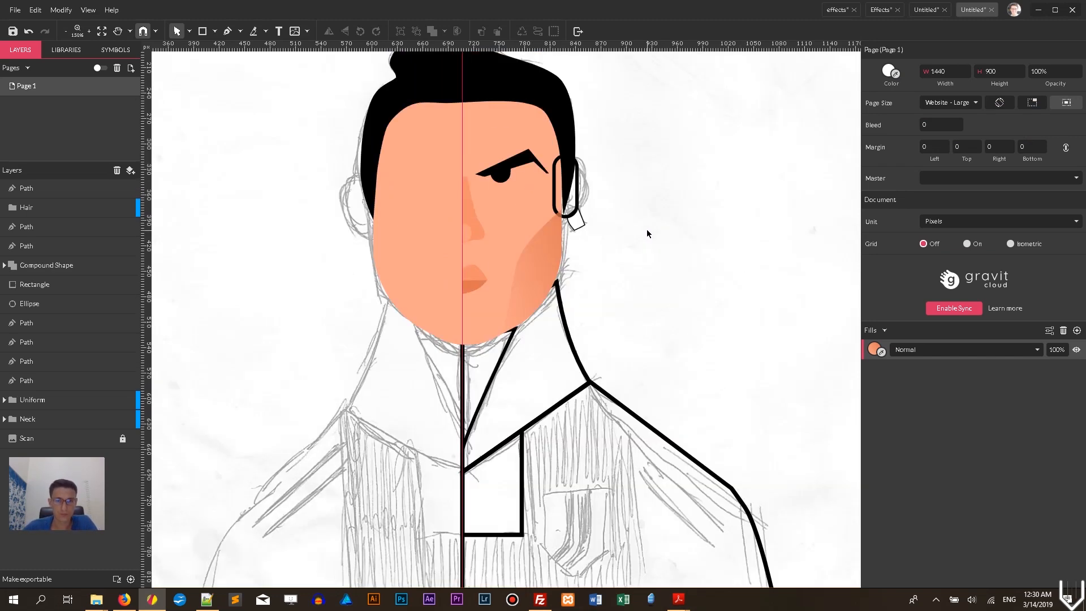
scroll(650, 233, up, 2)
scroll(649, 233, down, 2)
click(577, 197)
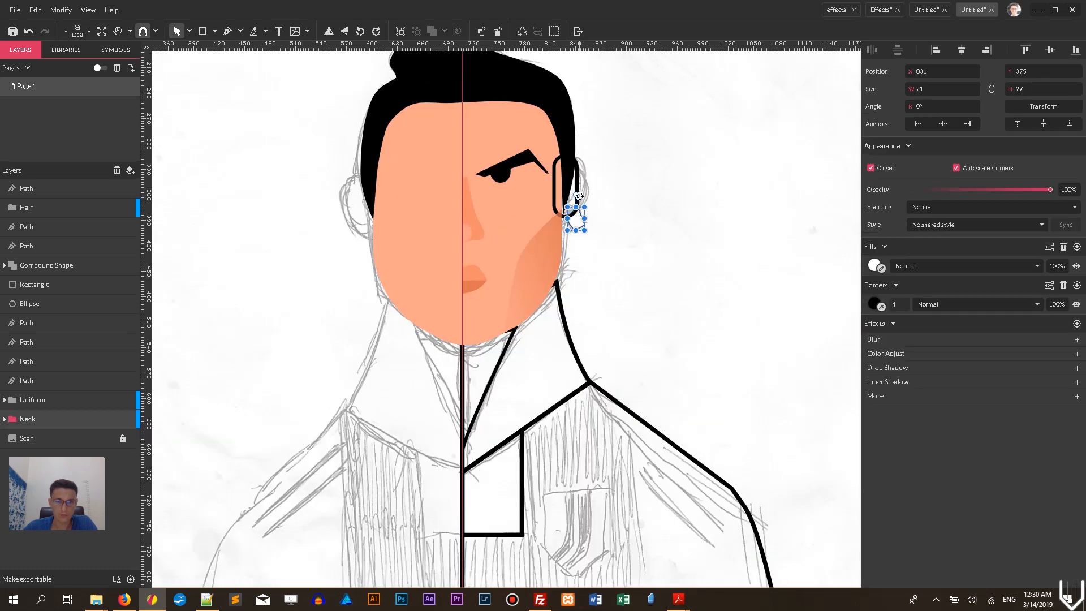
Move the ear outline and earring down about 19 px and restack the ear behind the artwork, just above the scan.
drag(578, 182, 587, 198)
key(ctrl+shift+Down)
key(ctrl+Up)
click(660, 196)
click(577, 198)
click(661, 186)
Select the end point of the hair's sideburn beside the ear for node editing.
click(190, 32)
click(210, 62)
click(564, 210)
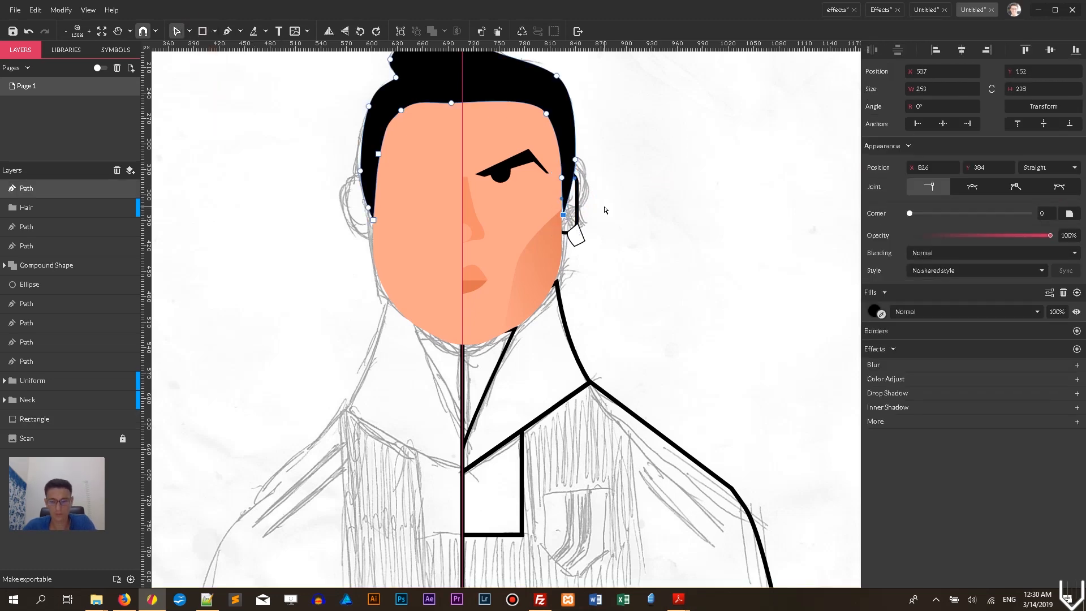
click(607, 198)
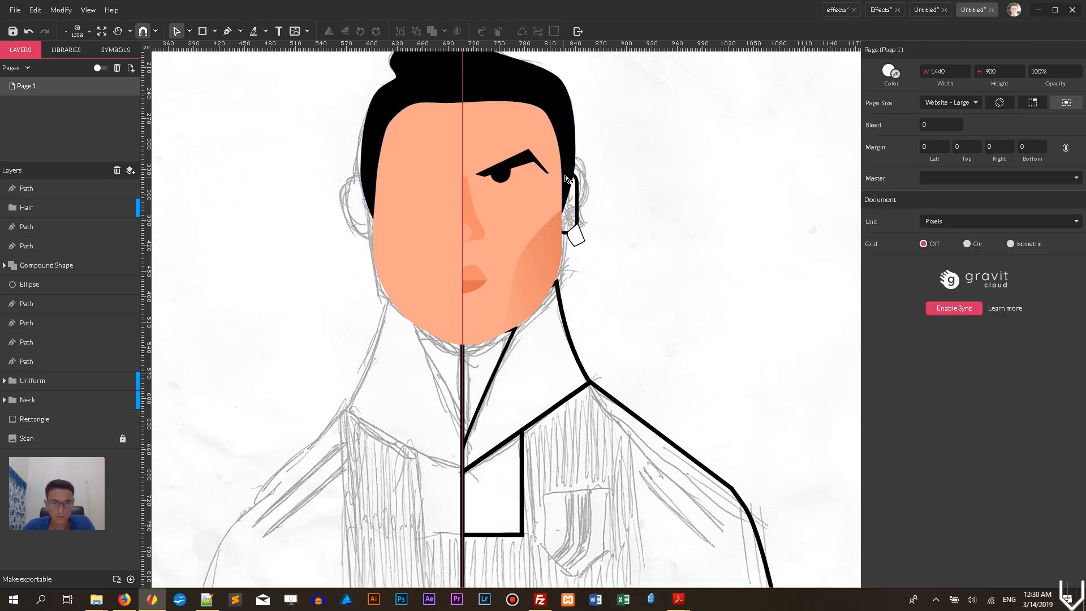
scroll(697, 139, up, 3)
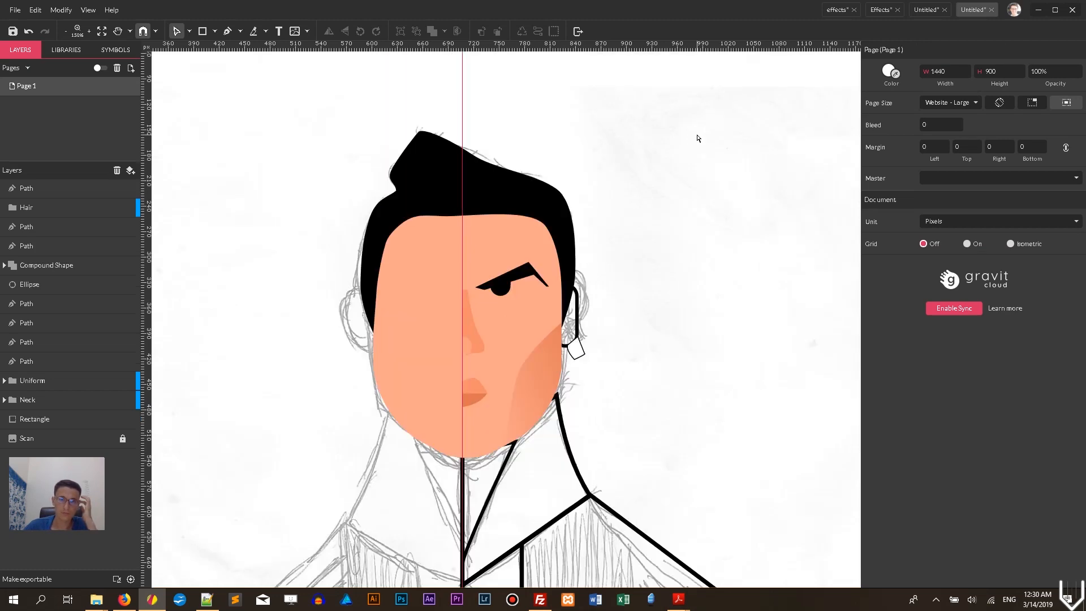
scroll(697, 139, down, 1)
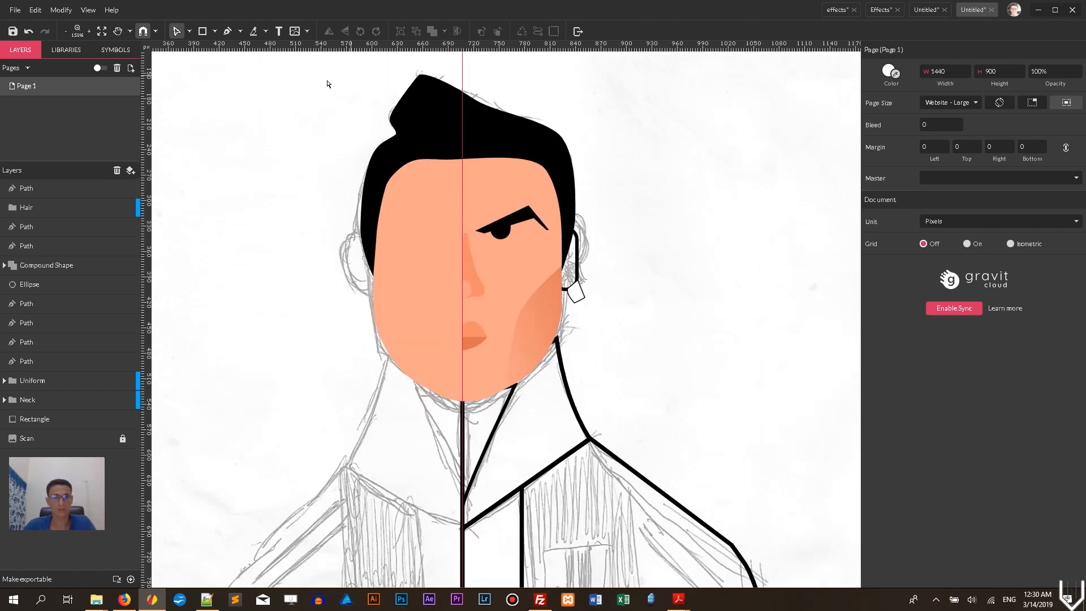
Remove the ear's border and fill the ear with the darker skin tone sampled from the nose.
click(190, 32)
click(207, 52)
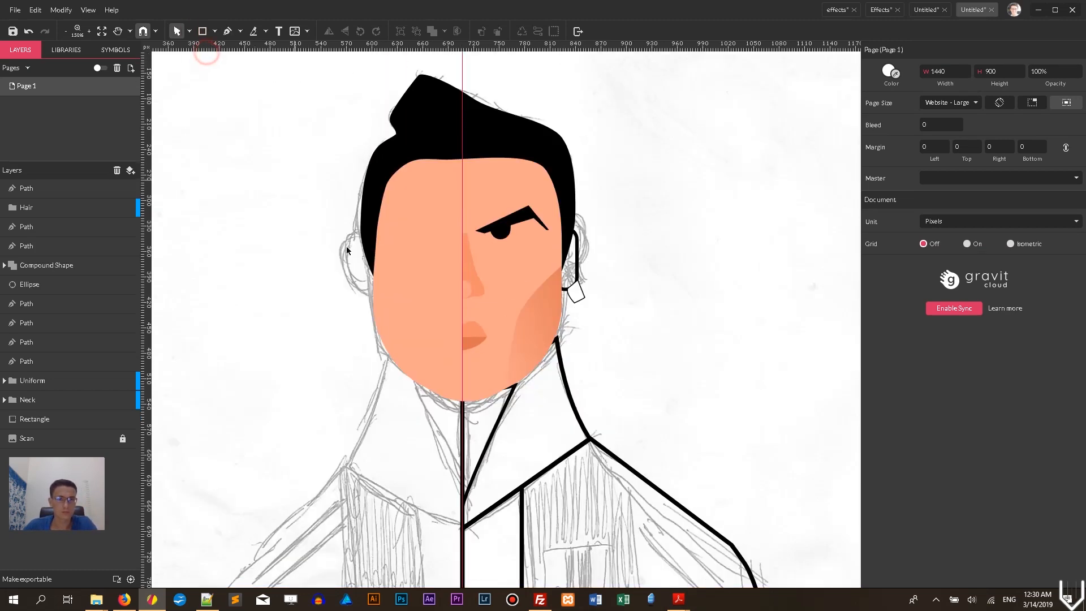
click(577, 273)
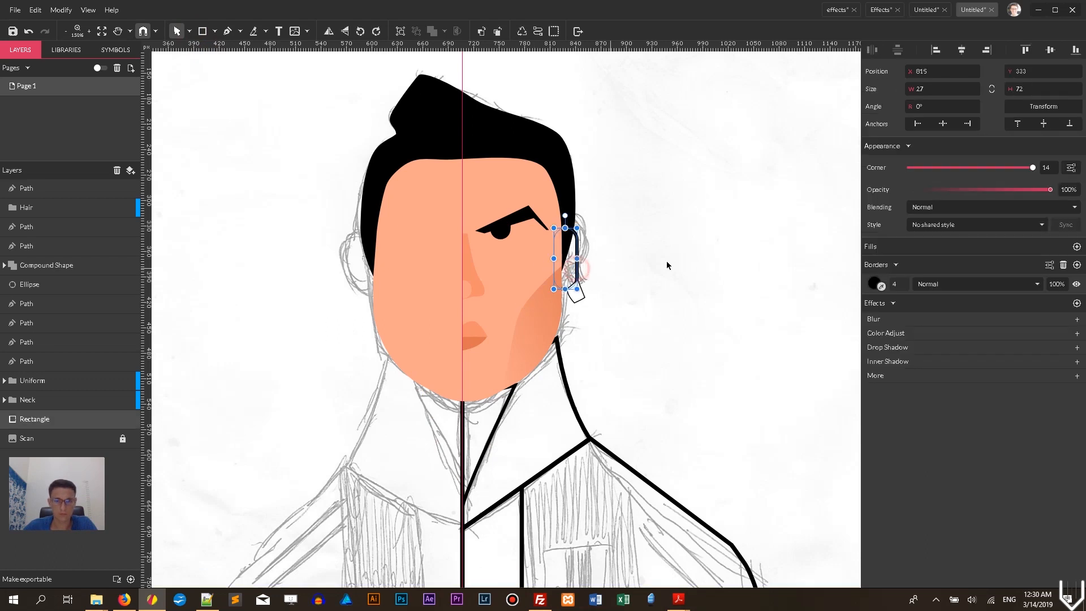
click(874, 283)
click(865, 281)
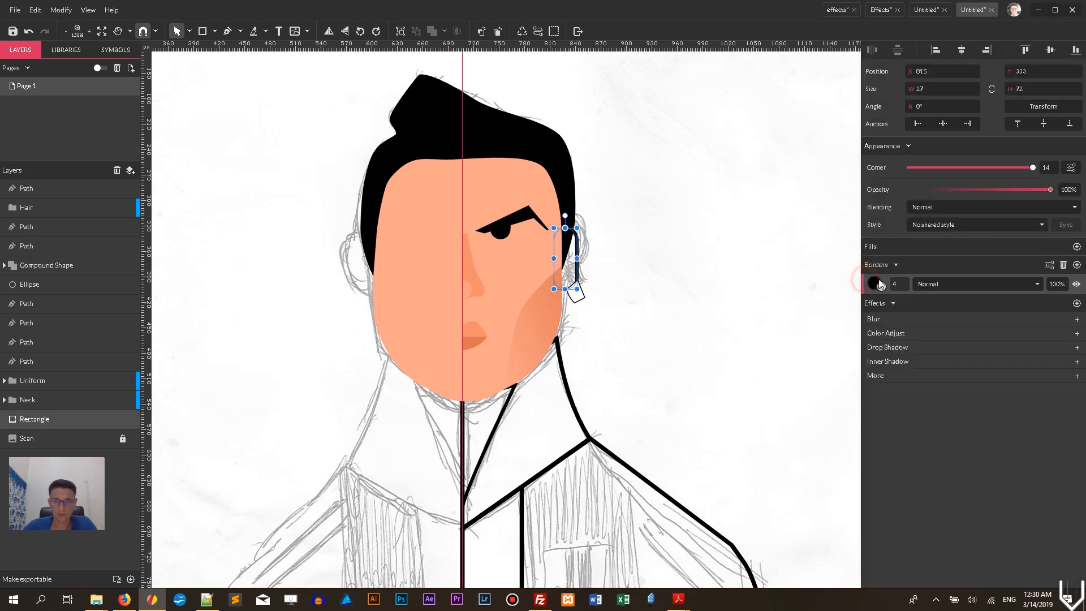
click(1062, 265)
click(1076, 247)
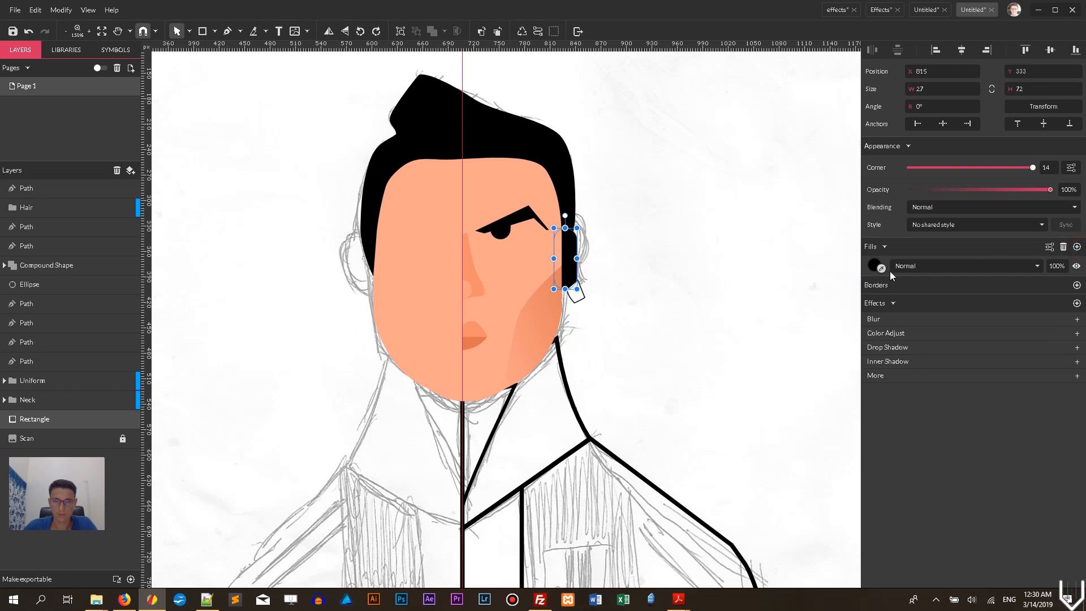
click(883, 269)
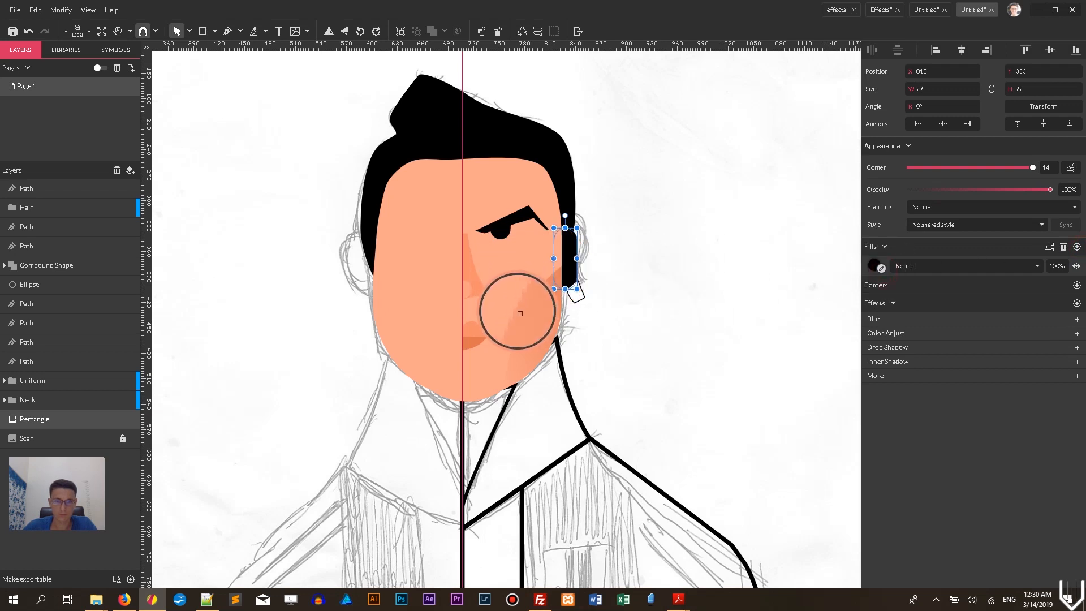
click(471, 268)
click(707, 245)
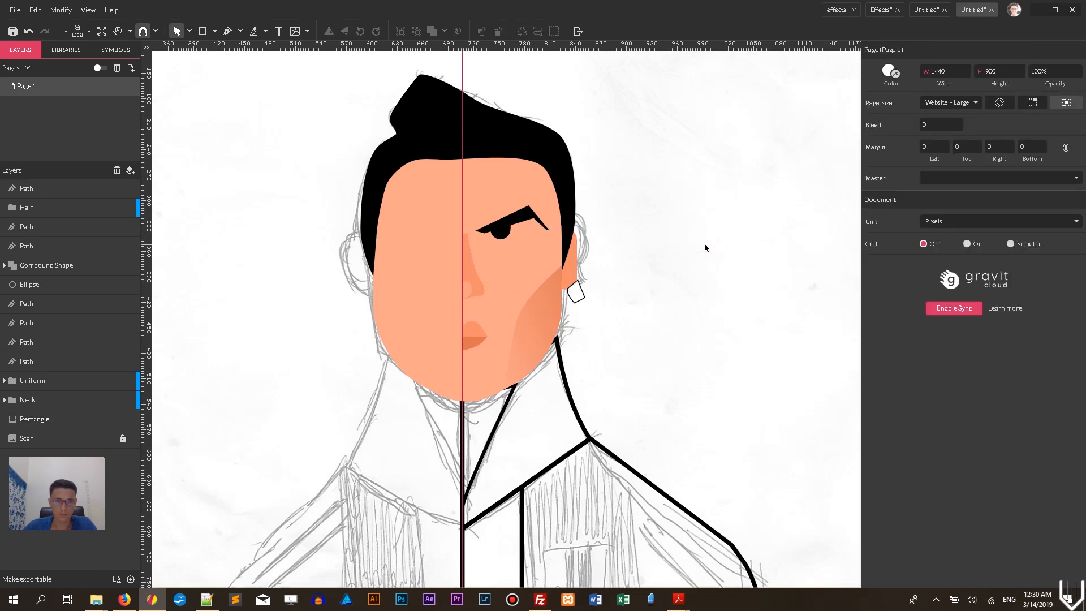
Remove the earring's border and change its fill from white to a very light pink.
click(579, 292)
click(875, 303)
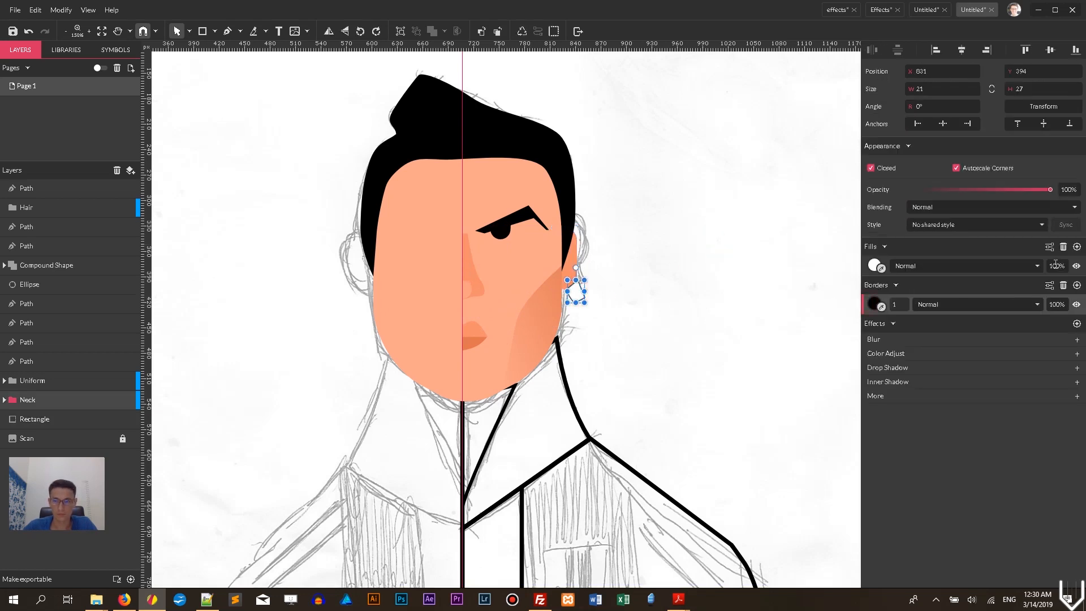
click(1060, 286)
click(874, 265)
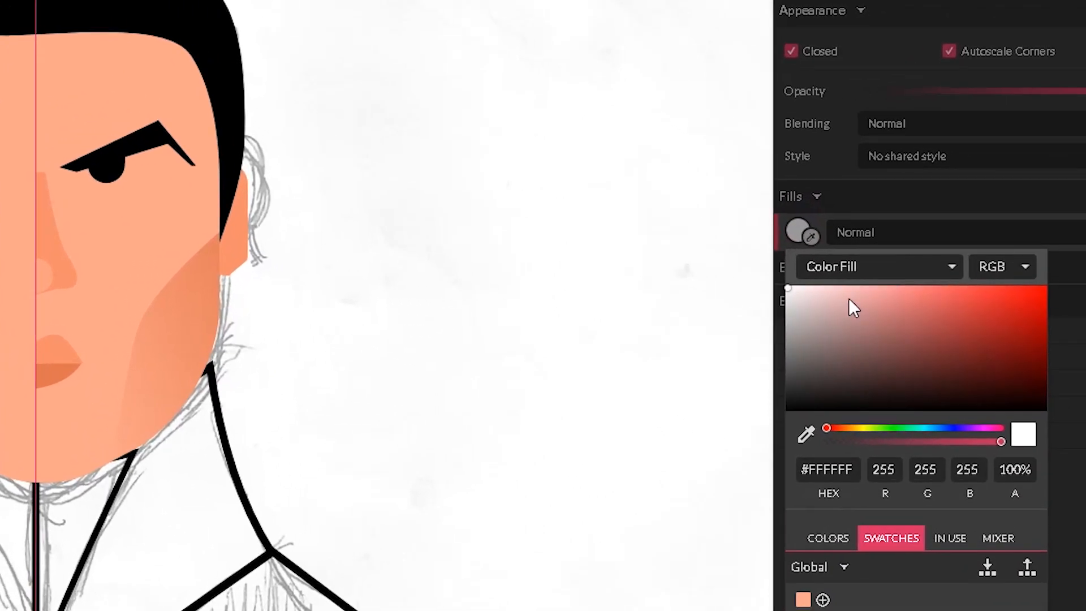
click(897, 295)
click(840, 287)
click(434, 162)
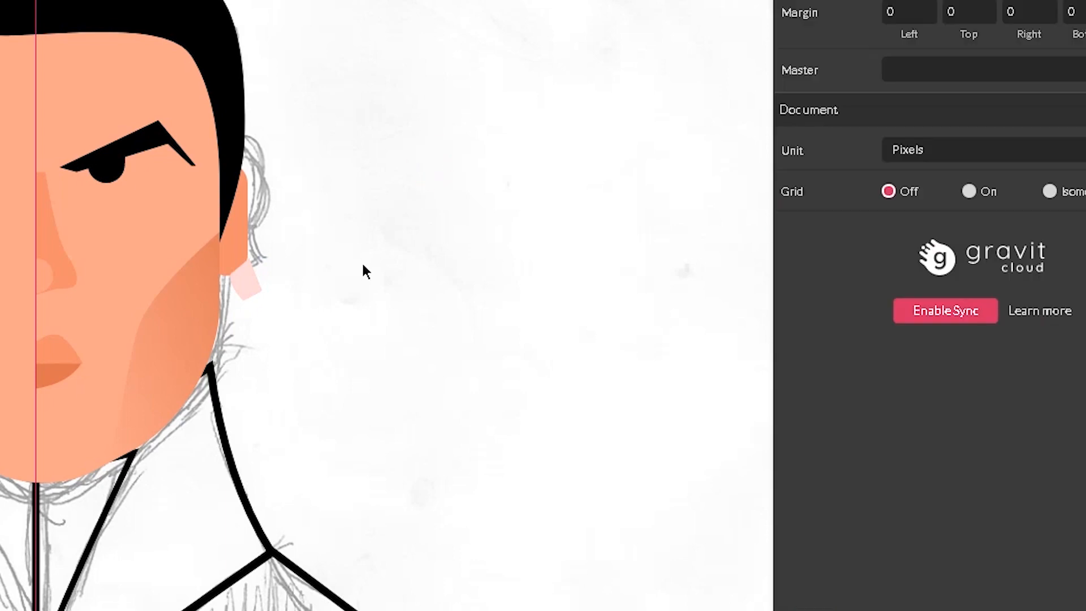
Take the earring path out of the Neck layer and stack it beneath the ear rectangle.
scroll(363, 270, up, 5)
scroll(460, 246, up, 5)
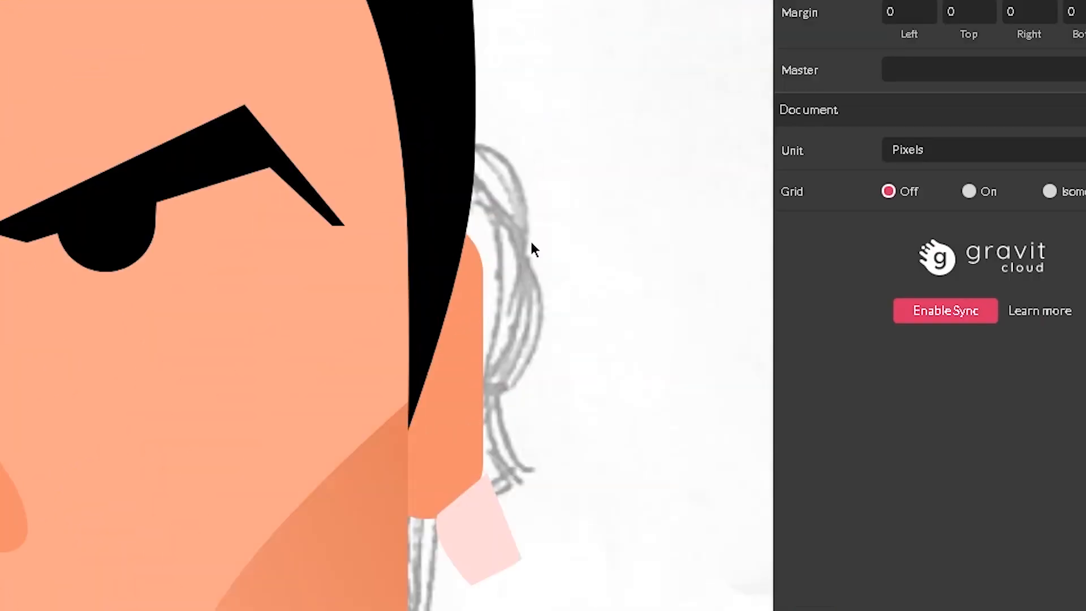
scroll(583, 233, down, 3)
drag(625, 181, 504, 207)
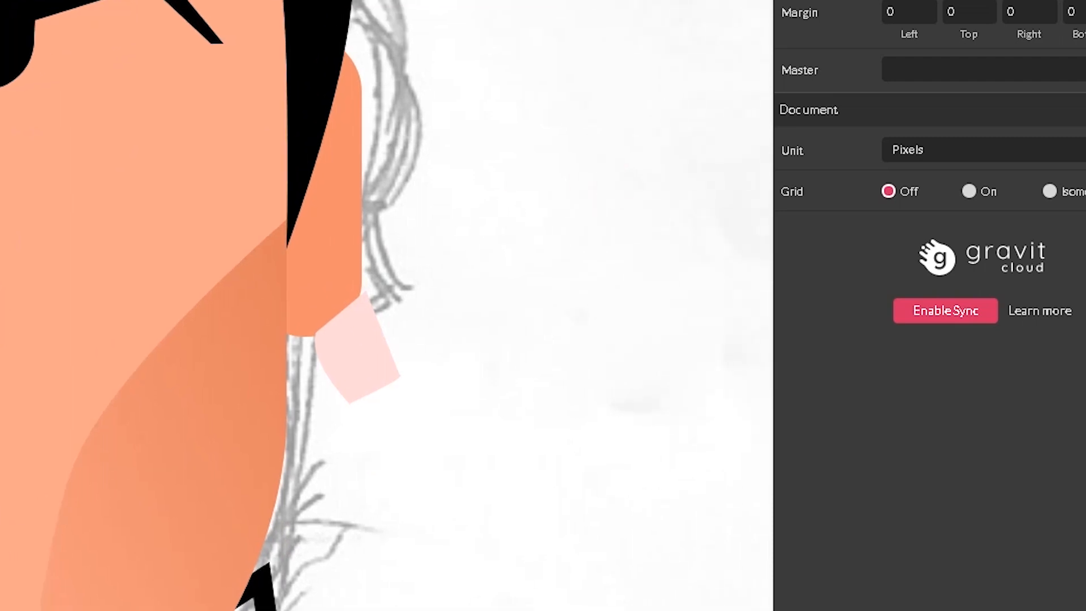
click(362, 349)
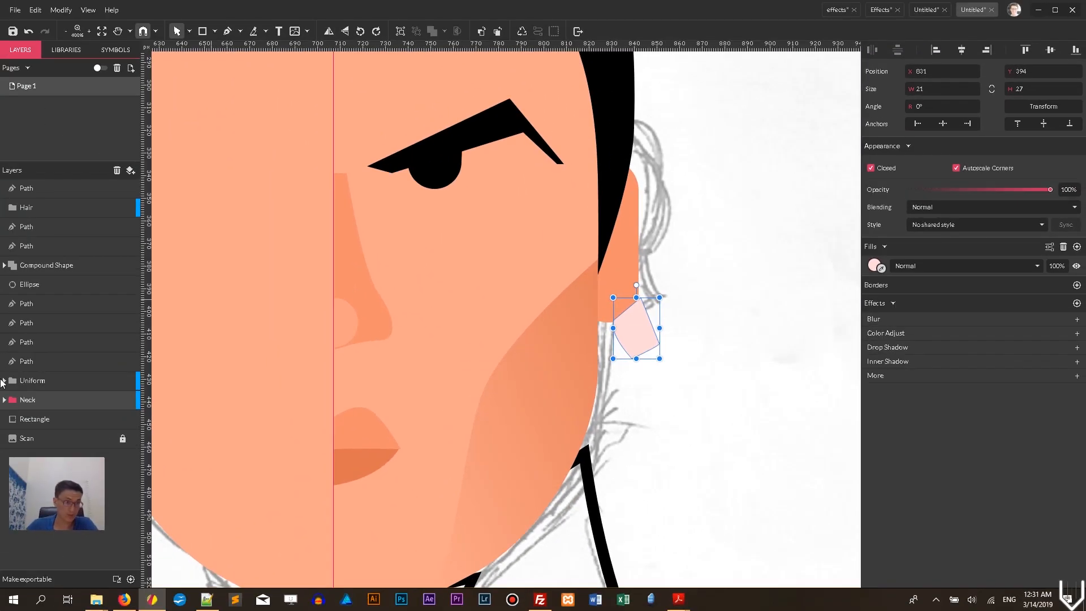
click(4, 399)
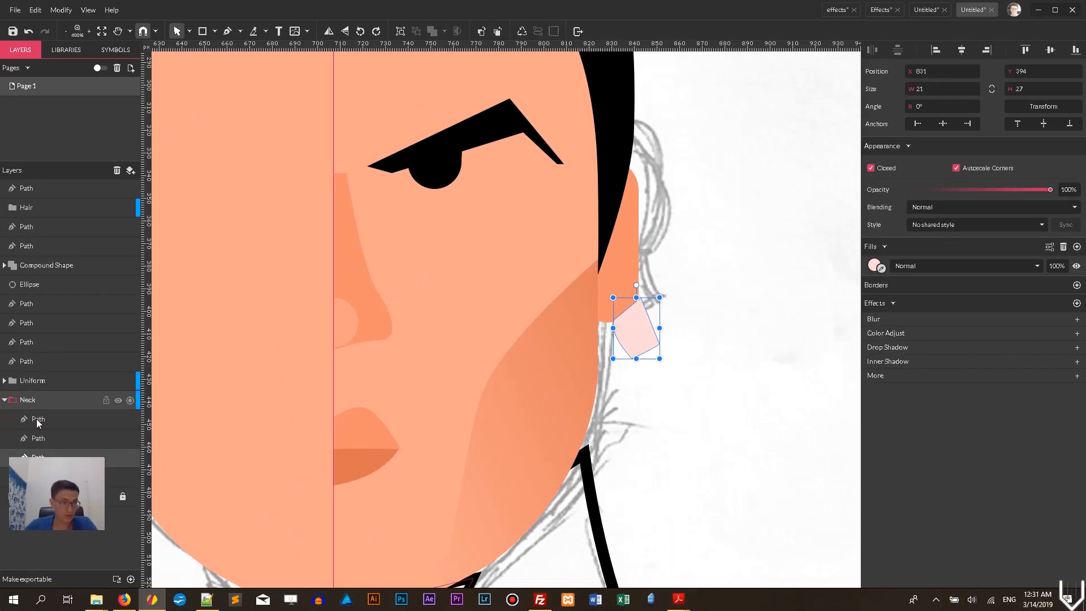
drag(39, 436, 60, 391)
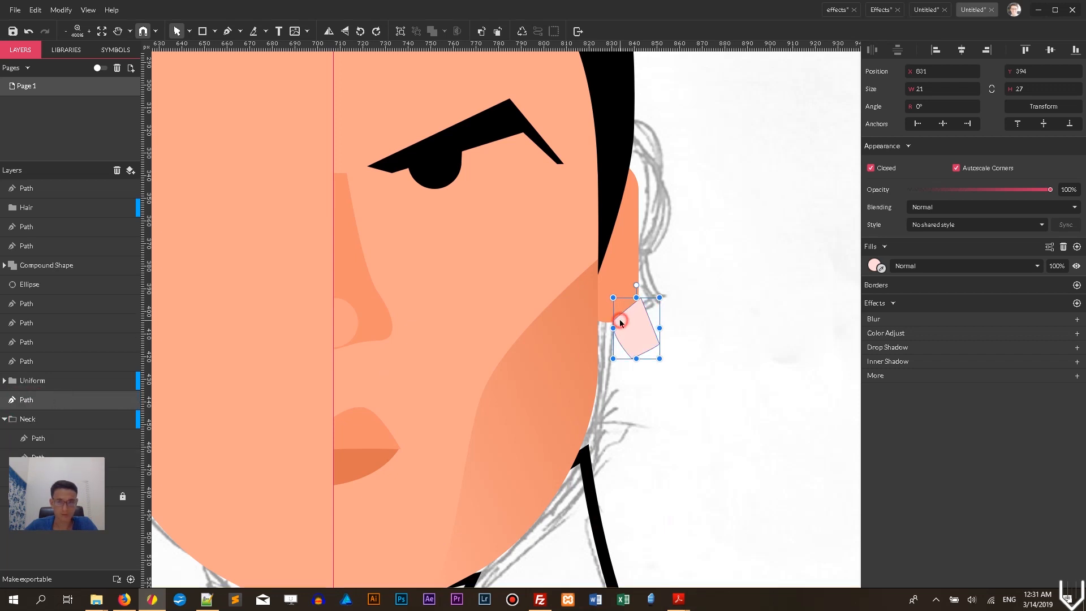
key(ctrl+z)
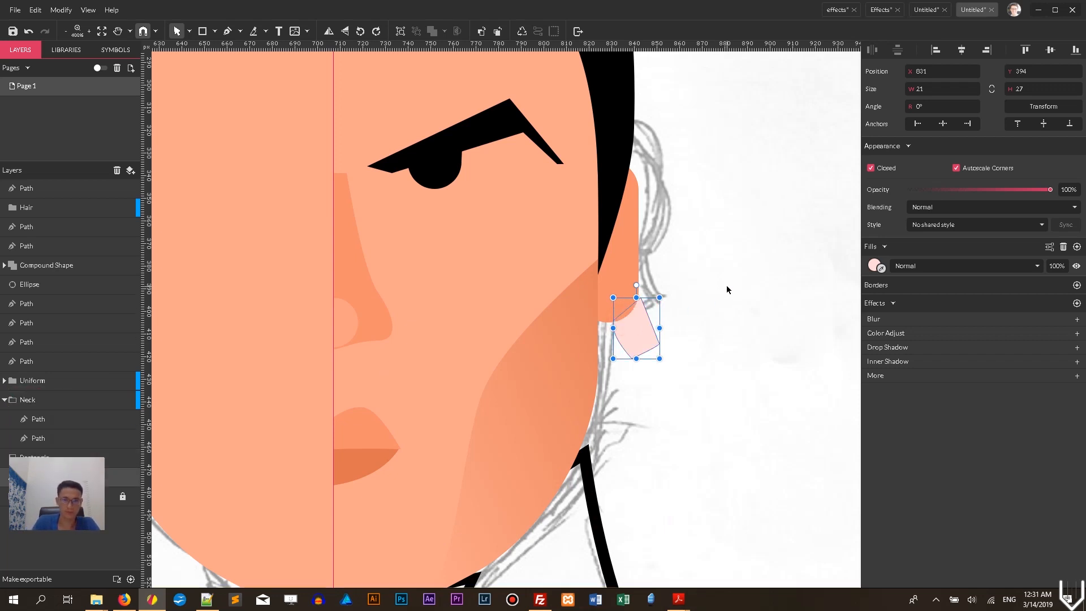
click(710, 275)
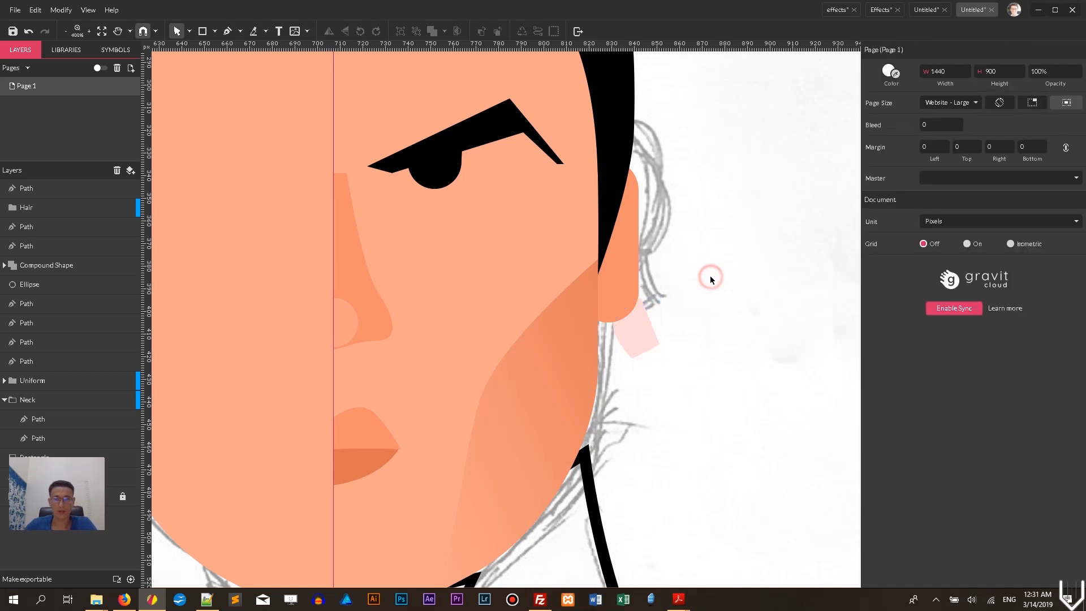
Narrow the earring to about 18 px wide and shorten it slightly.
click(638, 343)
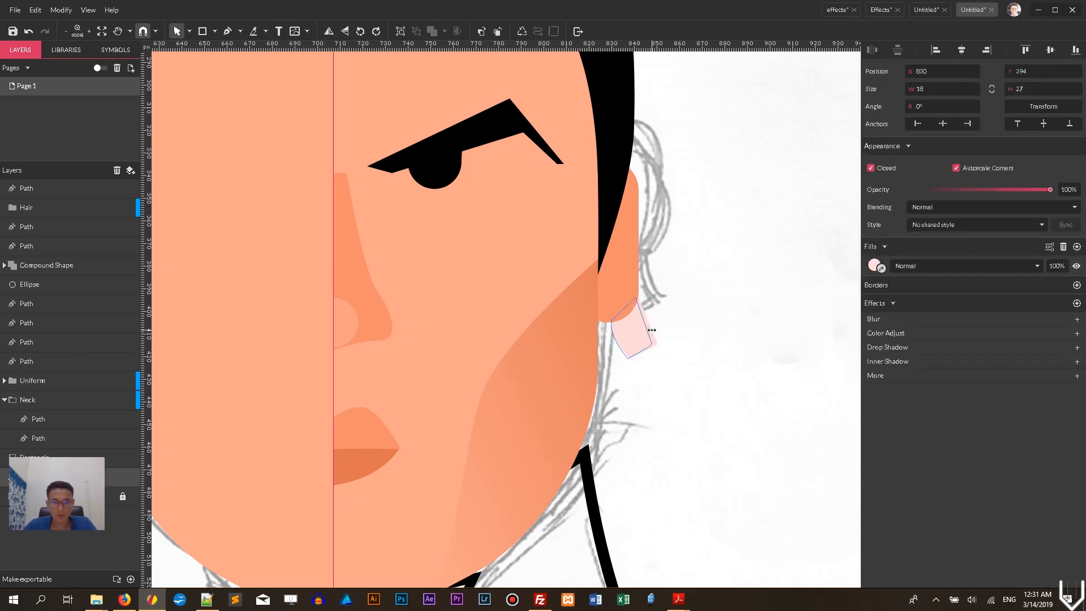
click(684, 309)
click(637, 344)
drag(652, 359, 652, 355)
click(673, 323)
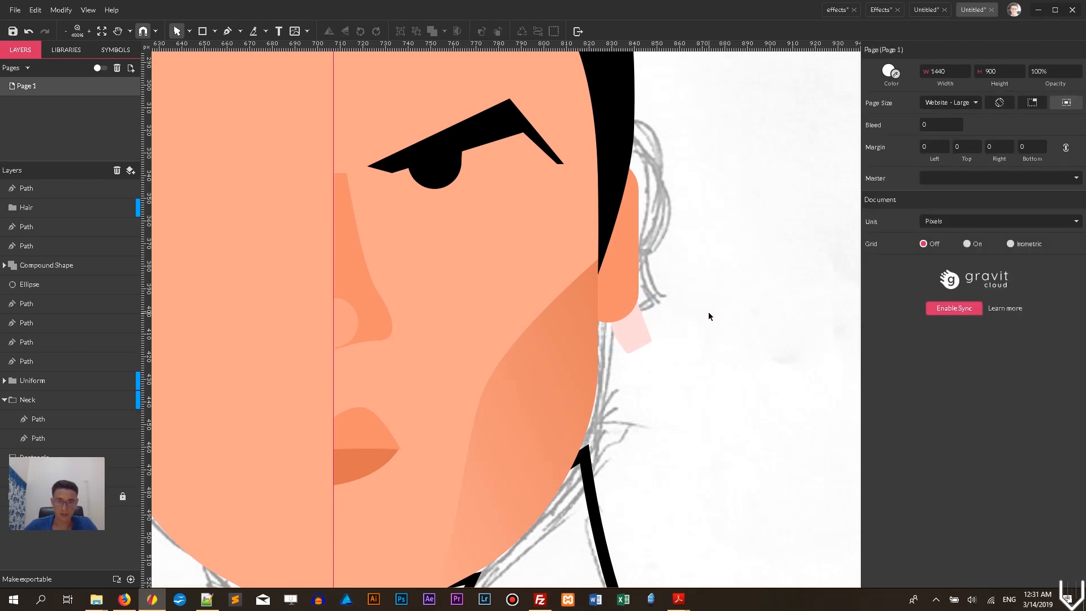
Draw a closed Pen path over the raised top of the hair, extending past its outer edge.
scroll(708, 316, down, 5)
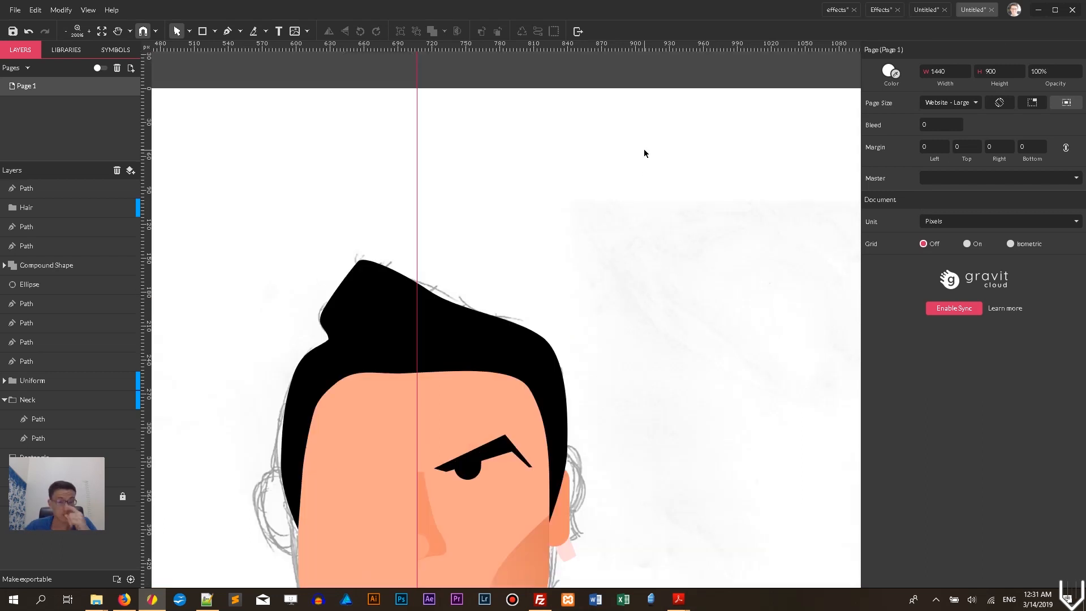
key(p)
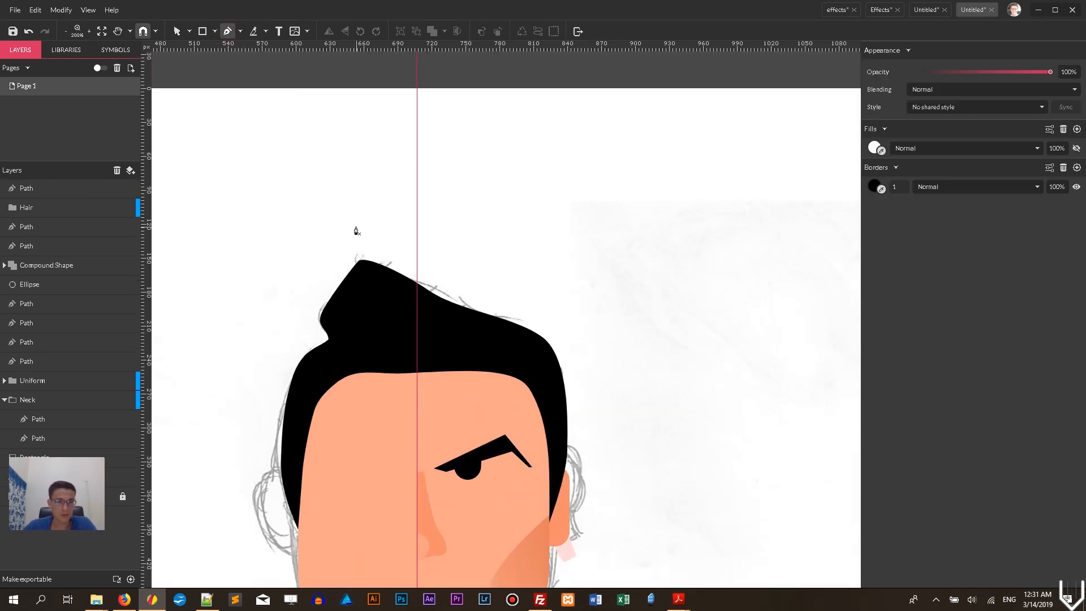
click(361, 221)
click(293, 315)
drag(362, 340, 380, 355)
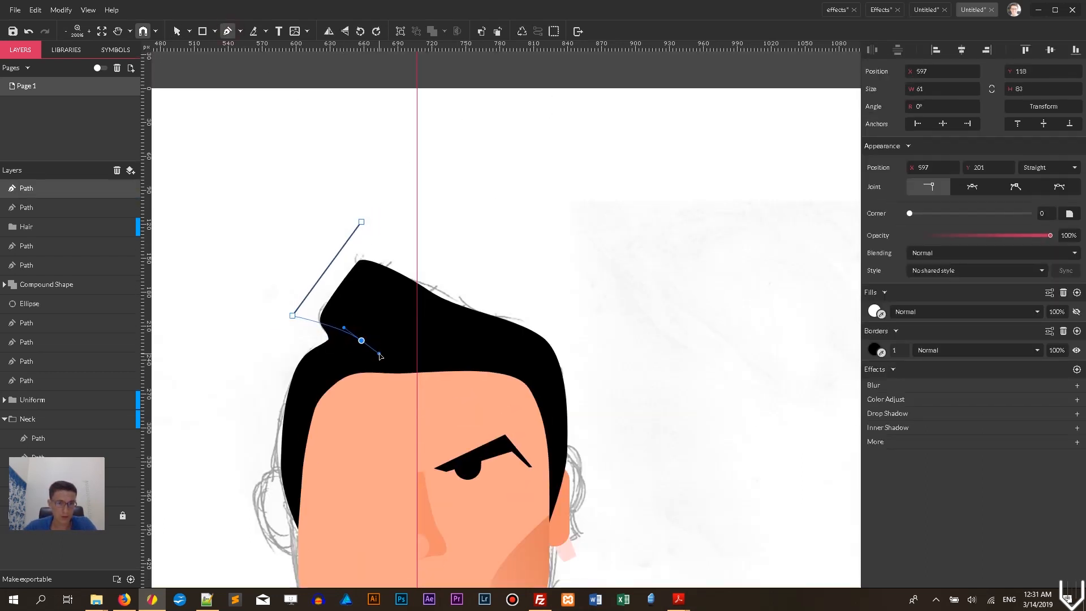
drag(464, 355, 502, 278)
click(482, 261)
click(391, 219)
click(361, 222)
click(190, 31)
click(208, 48)
click(545, 350)
key(d)
shift+click(466, 265)
click(190, 31)
click(208, 47)
click(606, 202)
click(543, 357)
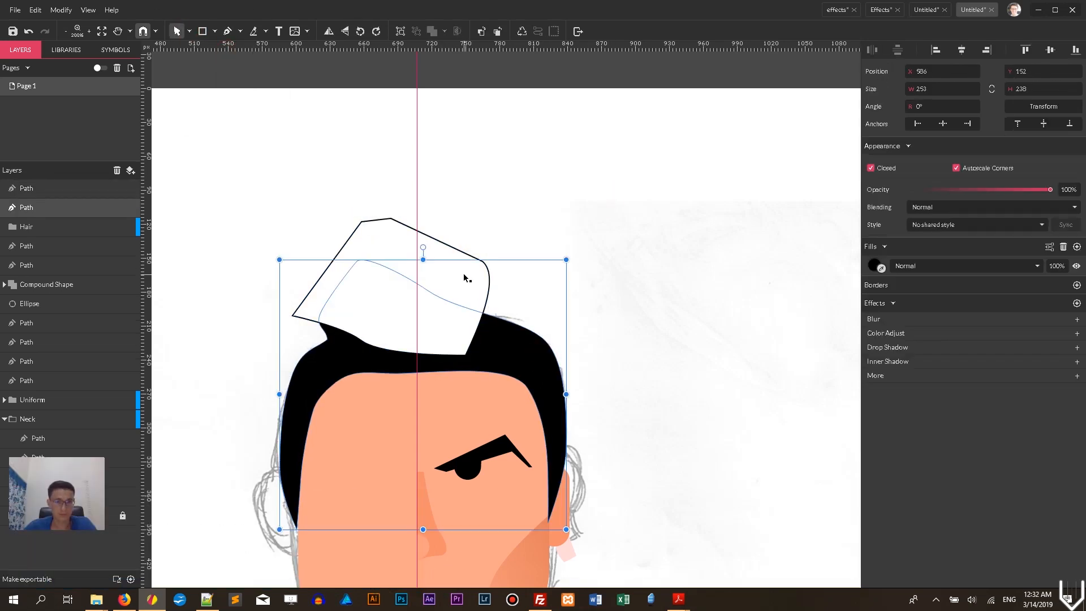
shift+click(465, 278)
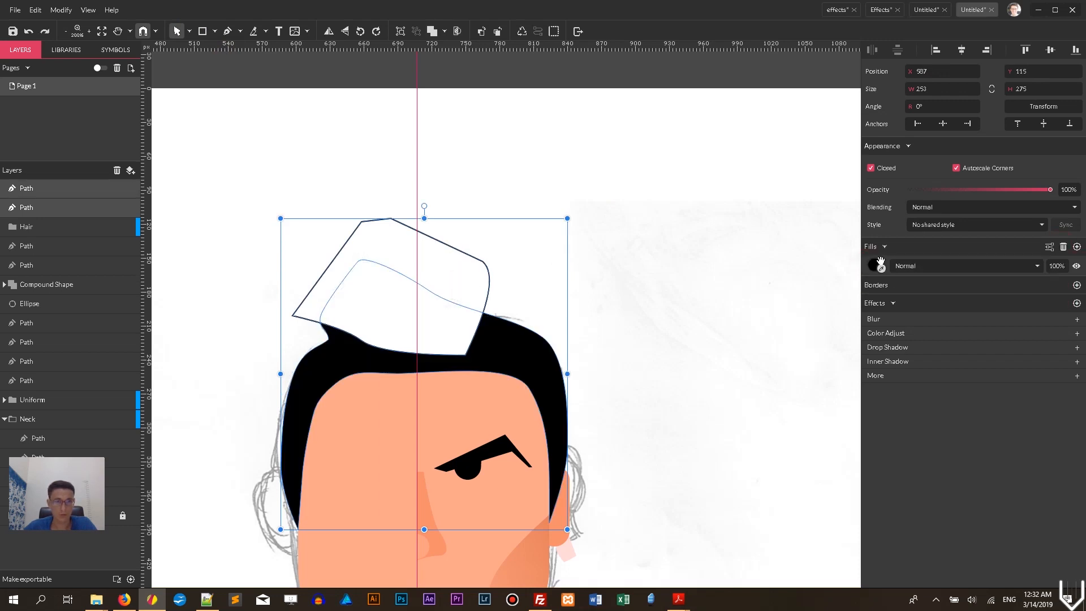
Duplicate the hair shape and intersect the copy with the path drawn over its top.
click(667, 274)
click(505, 339)
shift+click(474, 280)
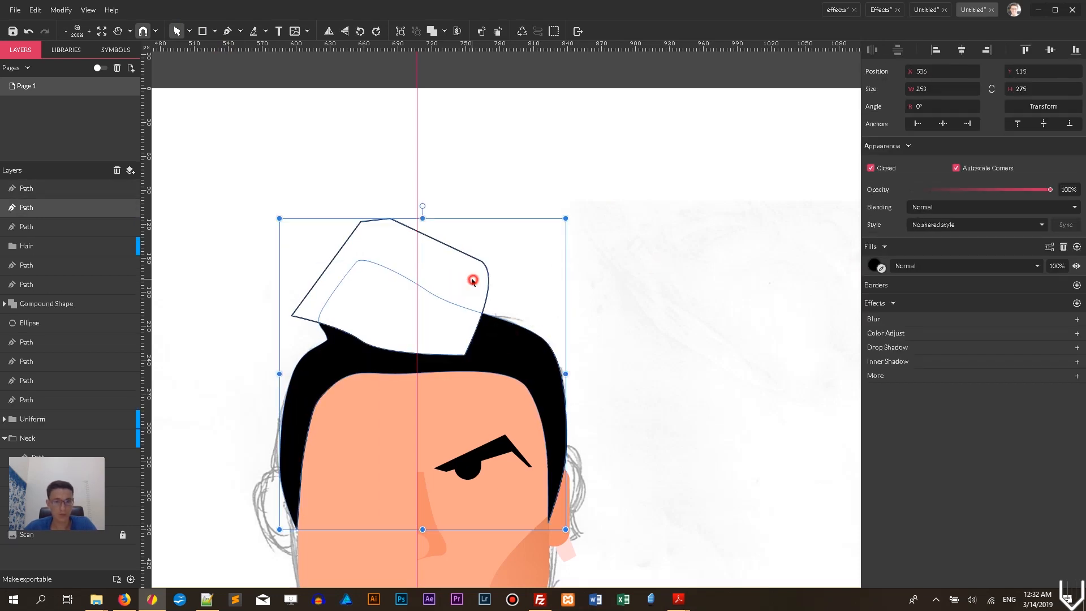
click(444, 31)
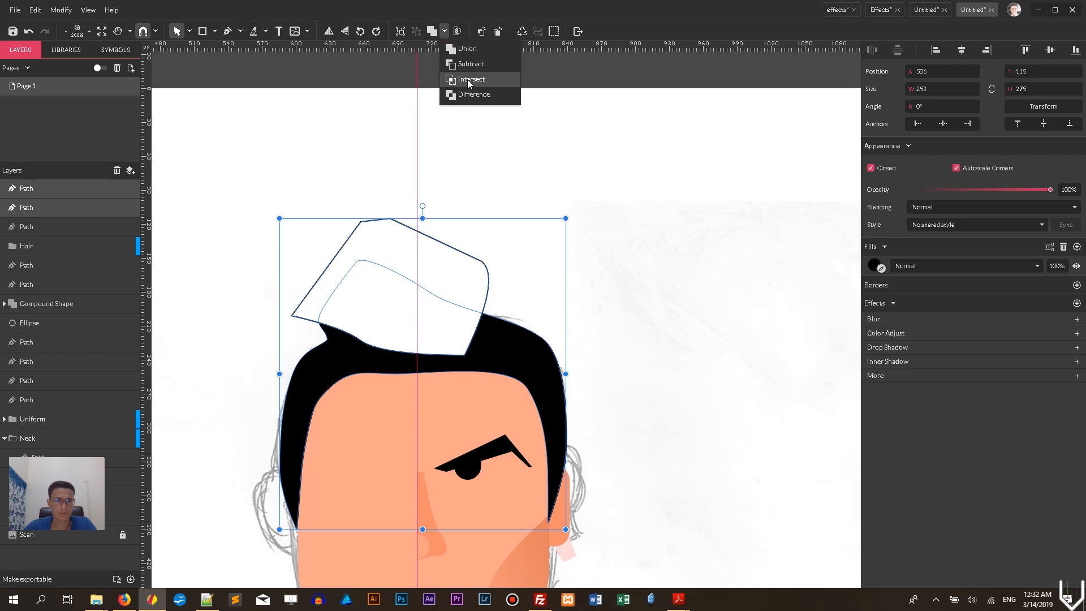
click(469, 80)
Fill the intersected hair section with a white-to-black linear gradient.
click(875, 310)
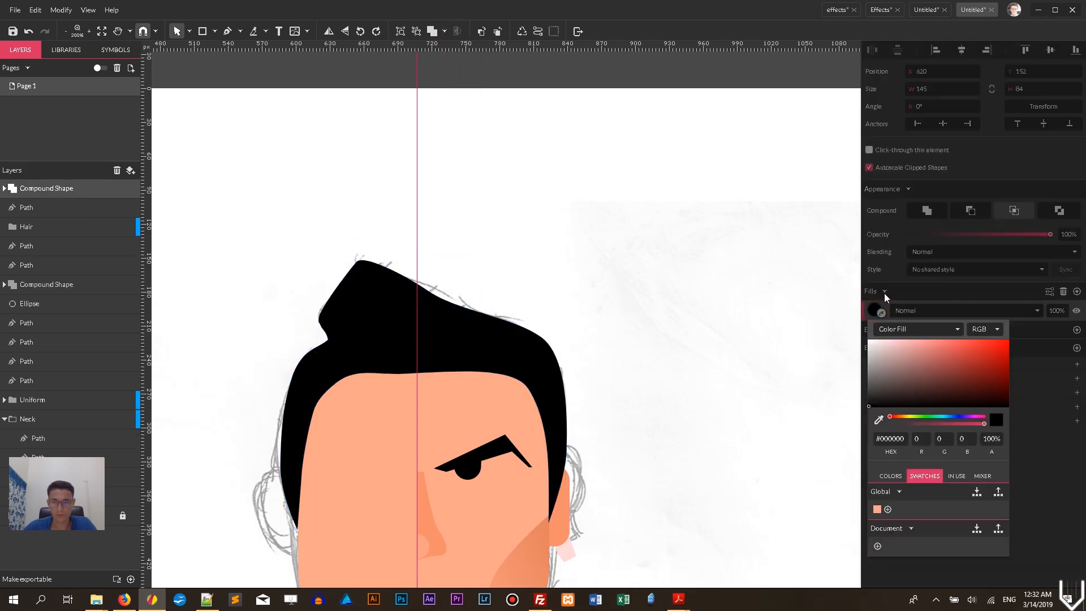
click(898, 330)
click(893, 362)
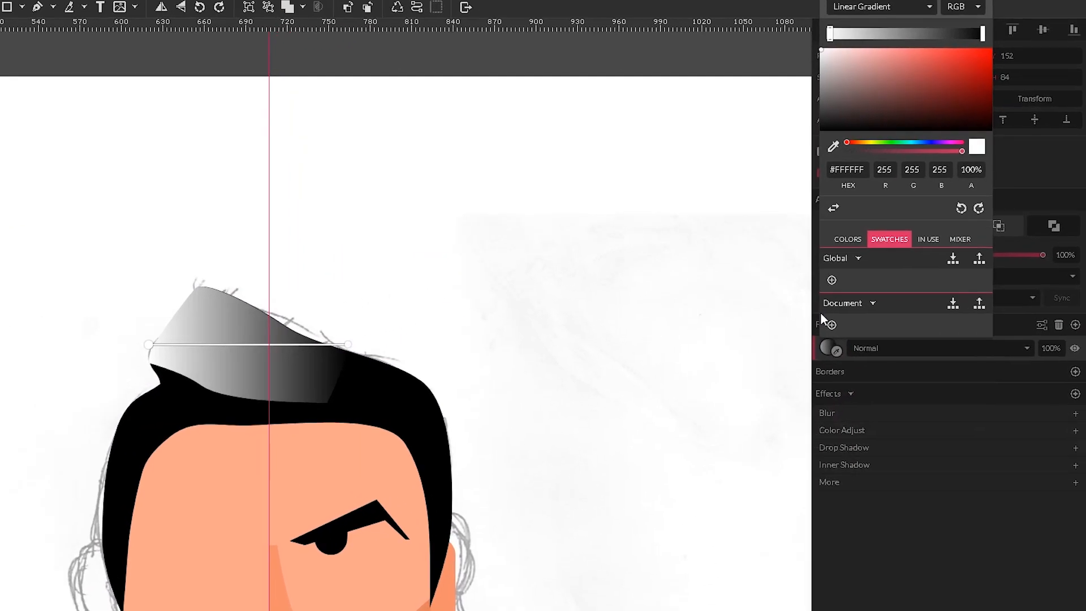
click(322, 355)
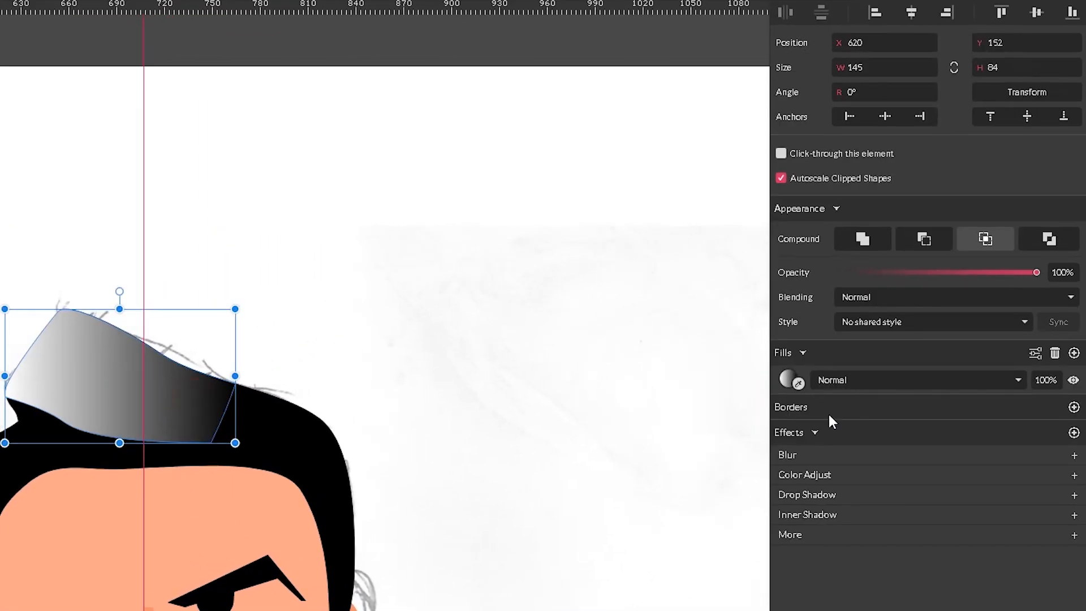
Try the Screen blending mode on the hair section's gradient fill.
click(860, 348)
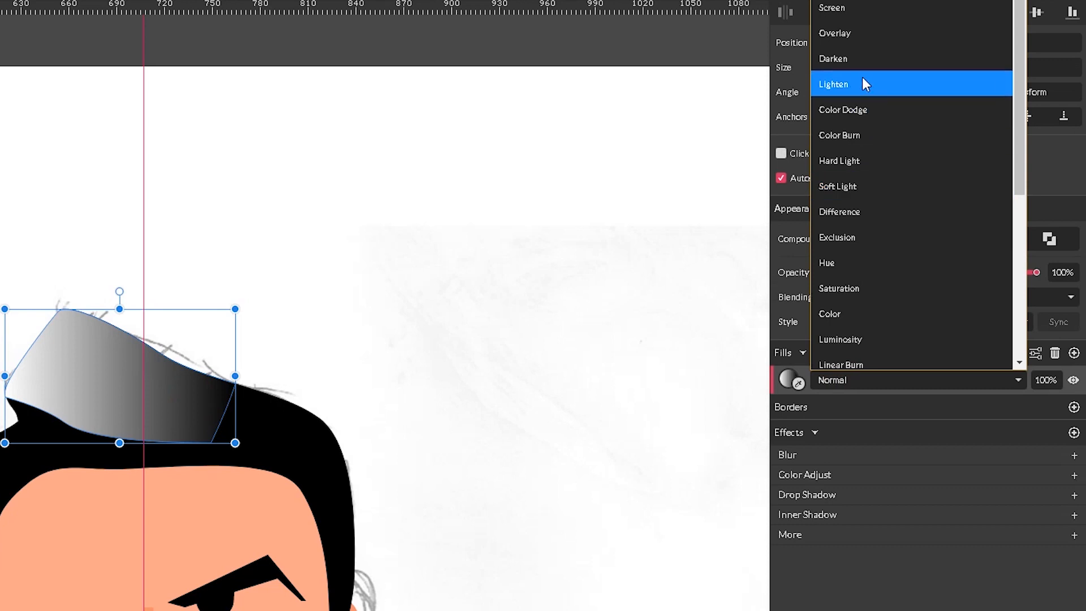
click(842, 12)
click(784, 375)
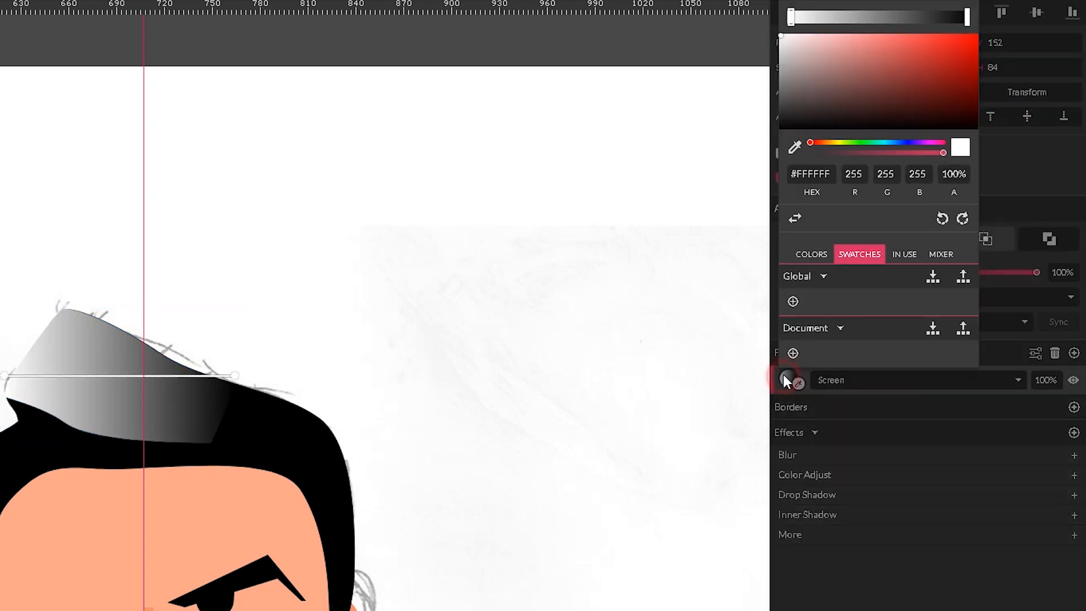
click(790, 378)
click(848, 11)
click(833, 7)
Set the blending mode of the hair section's gradient fill to Soft Light.
click(790, 373)
click(833, 380)
click(862, 191)
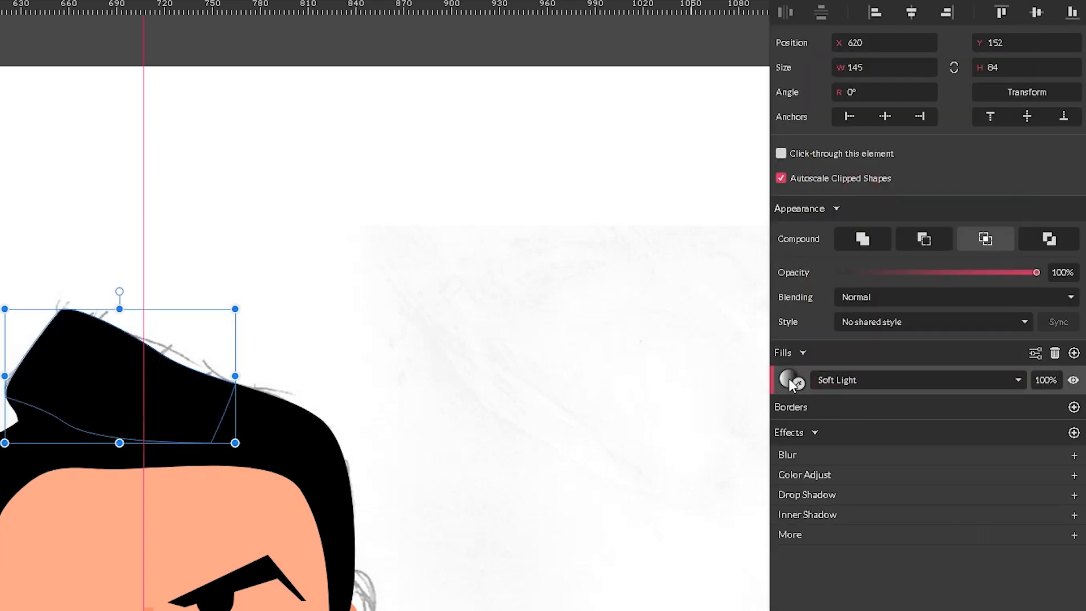
Lighten the main hair shape's fill from black to a dark grey.
click(273, 452)
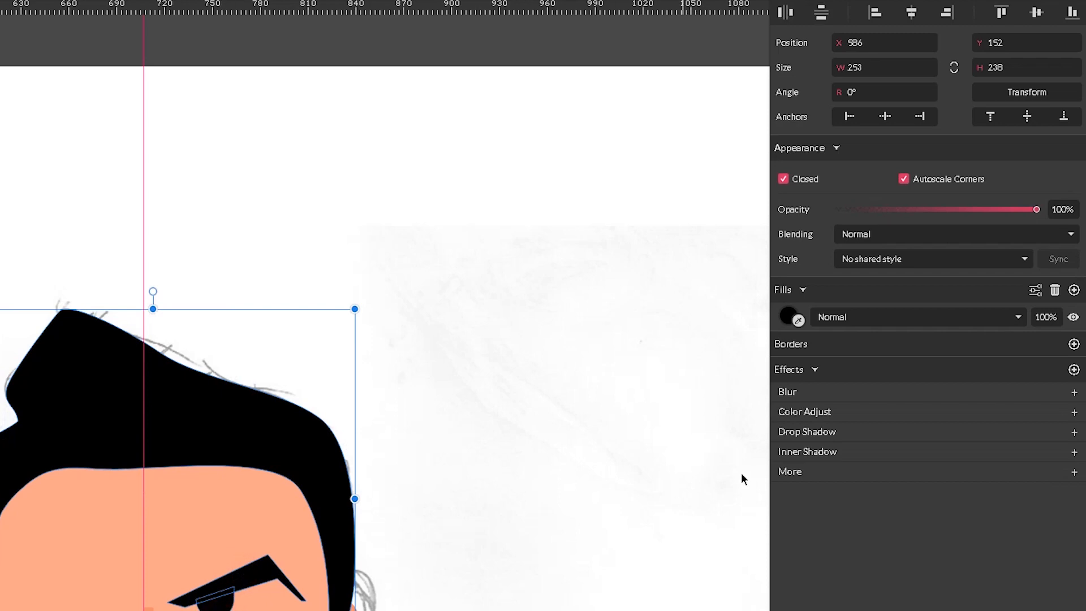
click(788, 316)
drag(812, 388, 767, 437)
click(445, 394)
Change the hair highlight gradient's black stop to the sampled hair grey #2F2F2F and tilt the gradient's dark end downward.
click(206, 417)
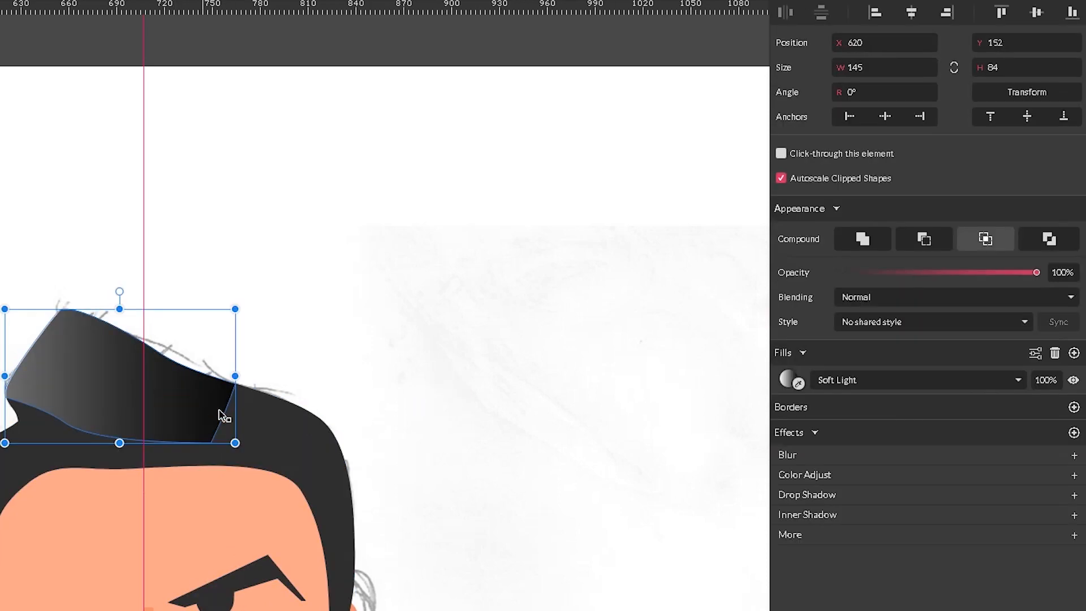
click(788, 379)
click(968, 23)
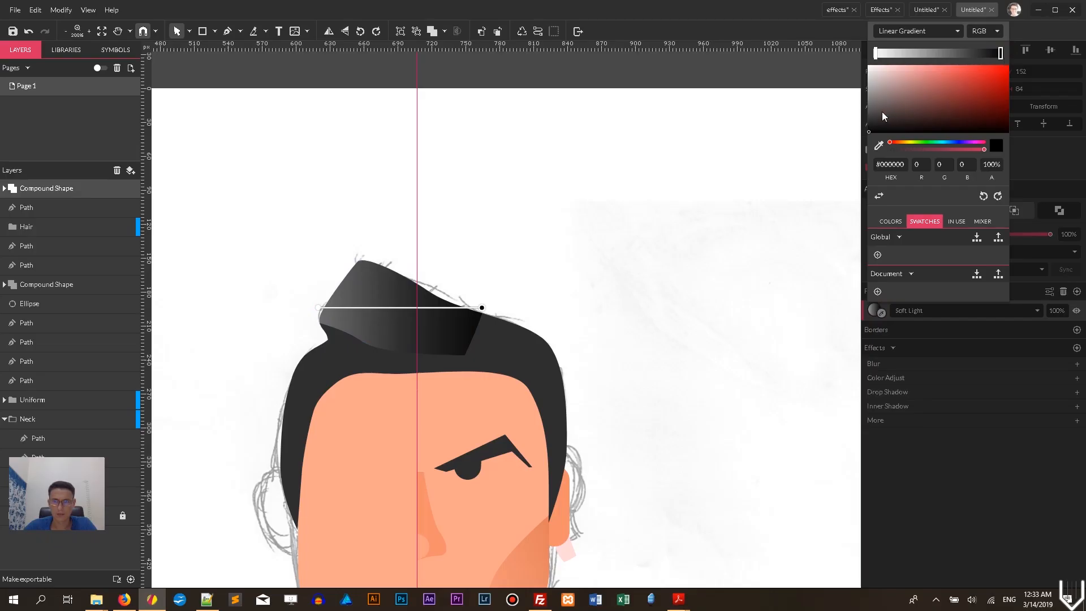
drag(883, 116, 850, 114)
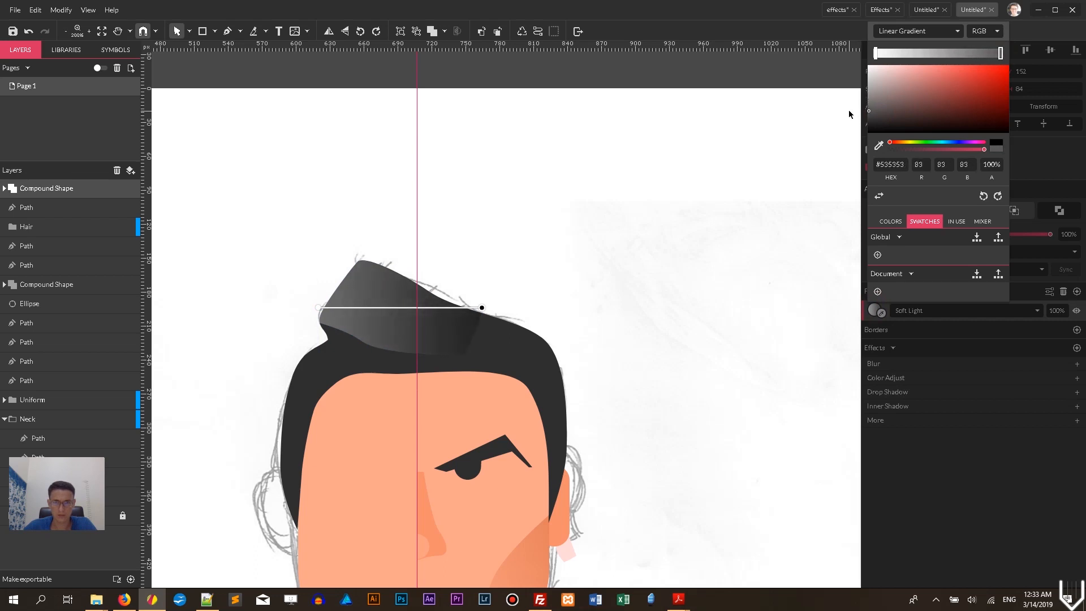
click(879, 146)
click(538, 368)
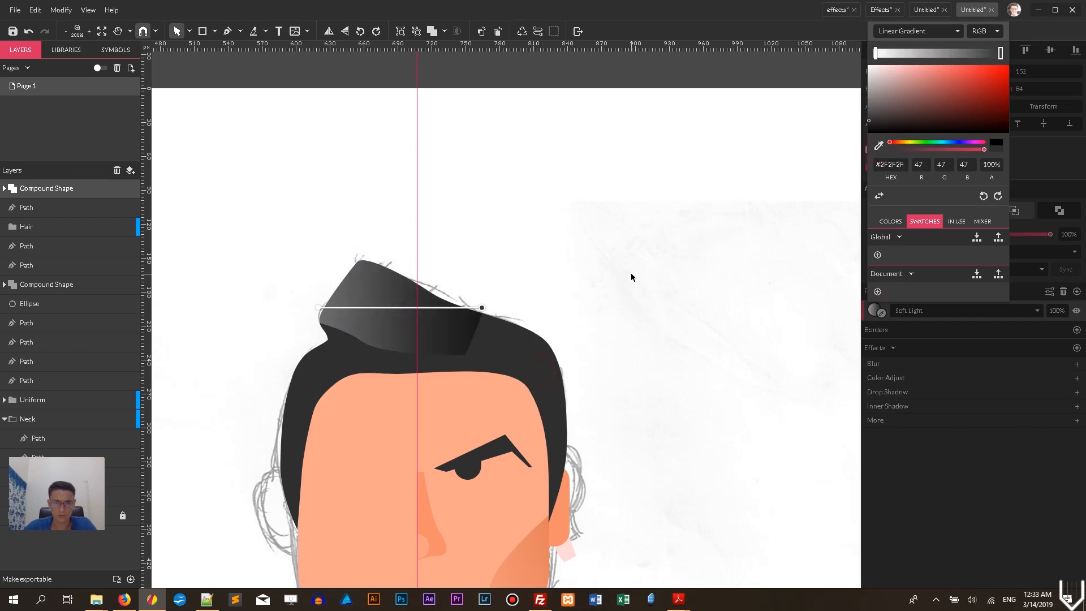
drag(481, 307, 479, 338)
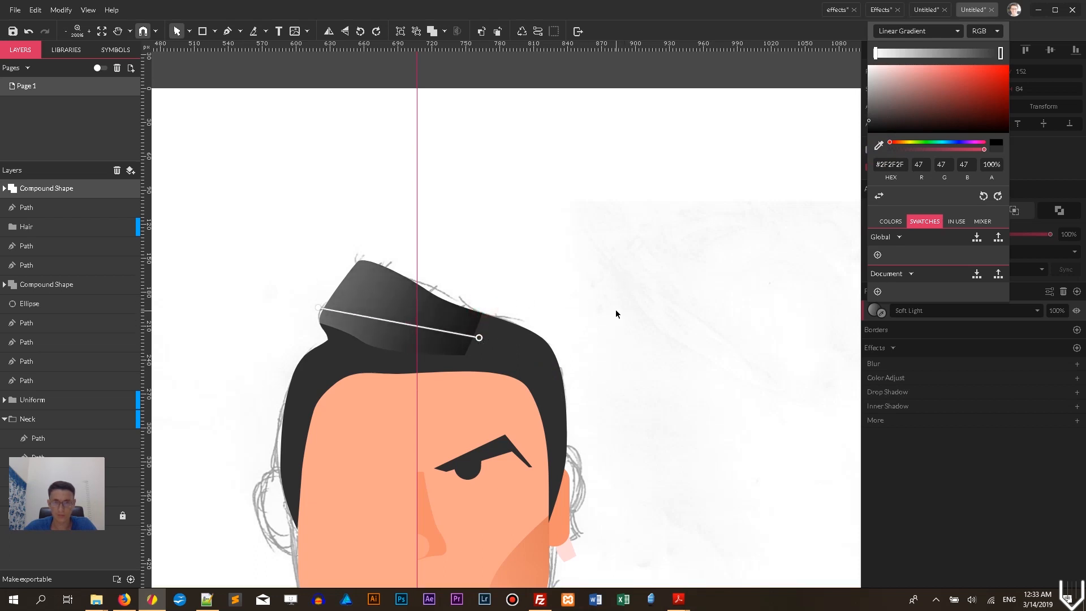
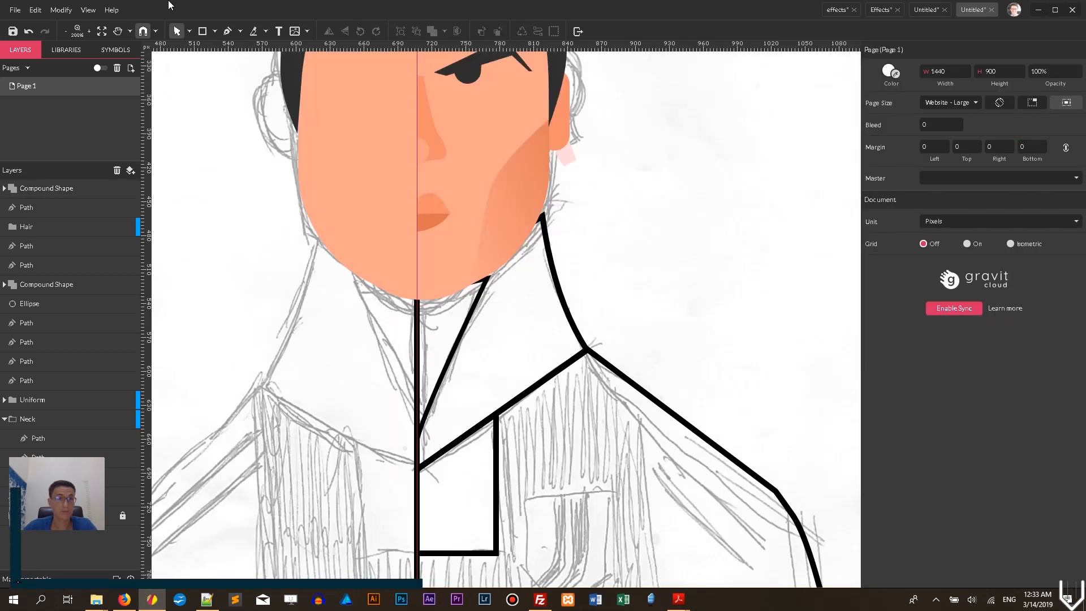
Use the Subselect tool to move the neck shadow's upper outer point under the jaw to X 775, Y 507.
click(190, 32)
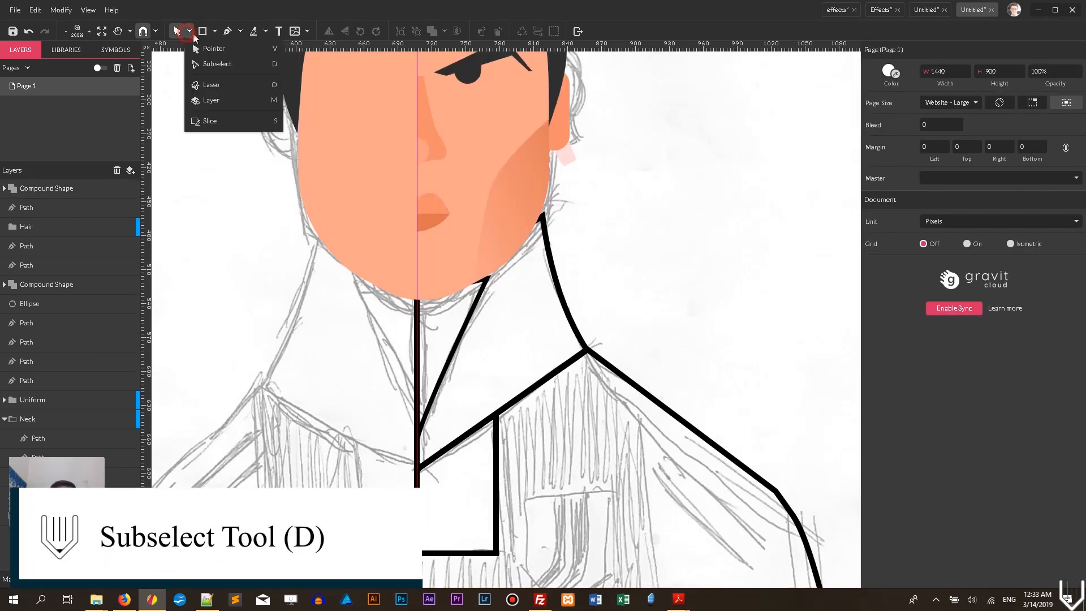
click(214, 69)
click(480, 296)
click(488, 286)
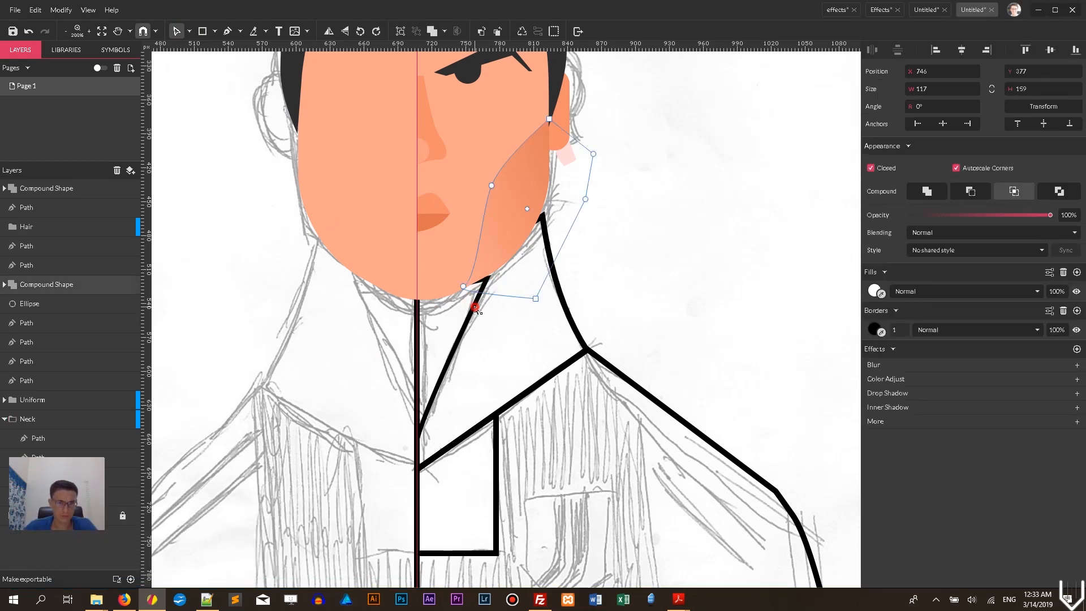
click(475, 309)
drag(486, 280, 494, 267)
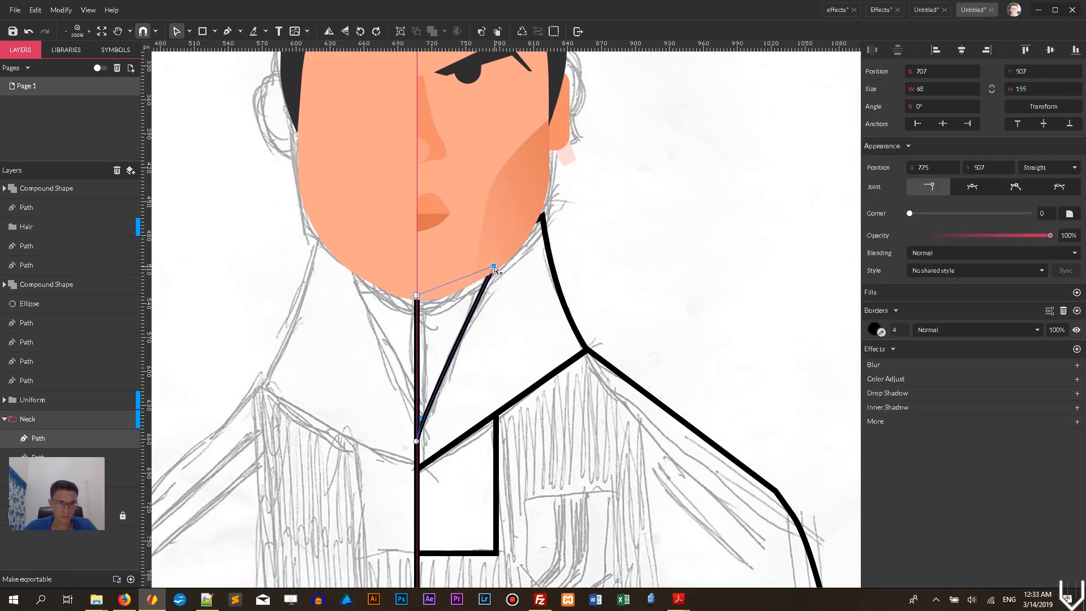
click(634, 222)
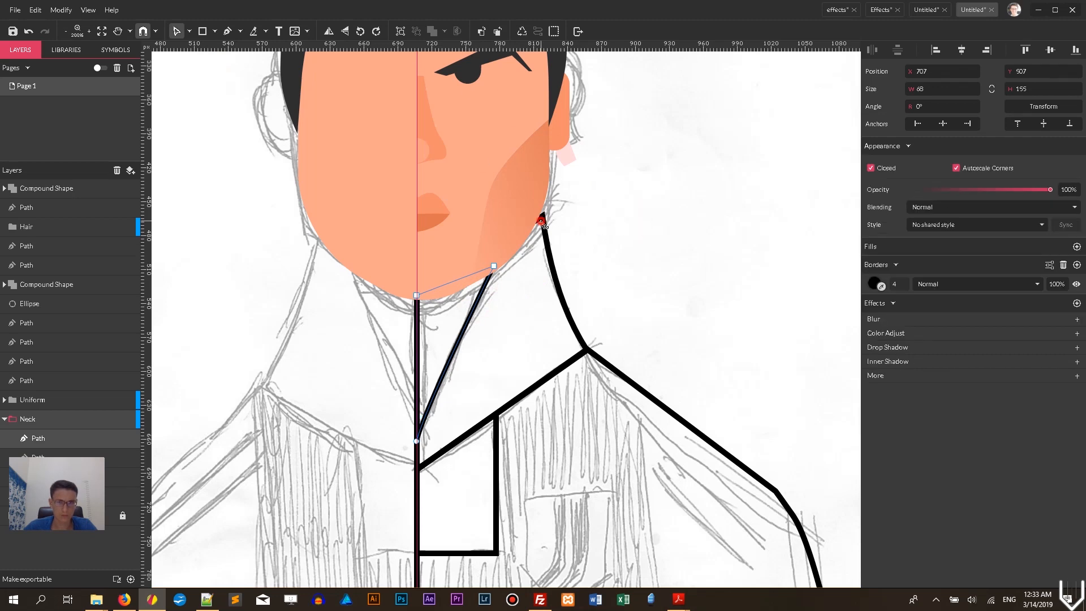
Raise the neck outline's top point behind the jaw edge to about Y 452.
click(544, 219)
click(554, 270)
drag(543, 214, 544, 206)
click(596, 203)
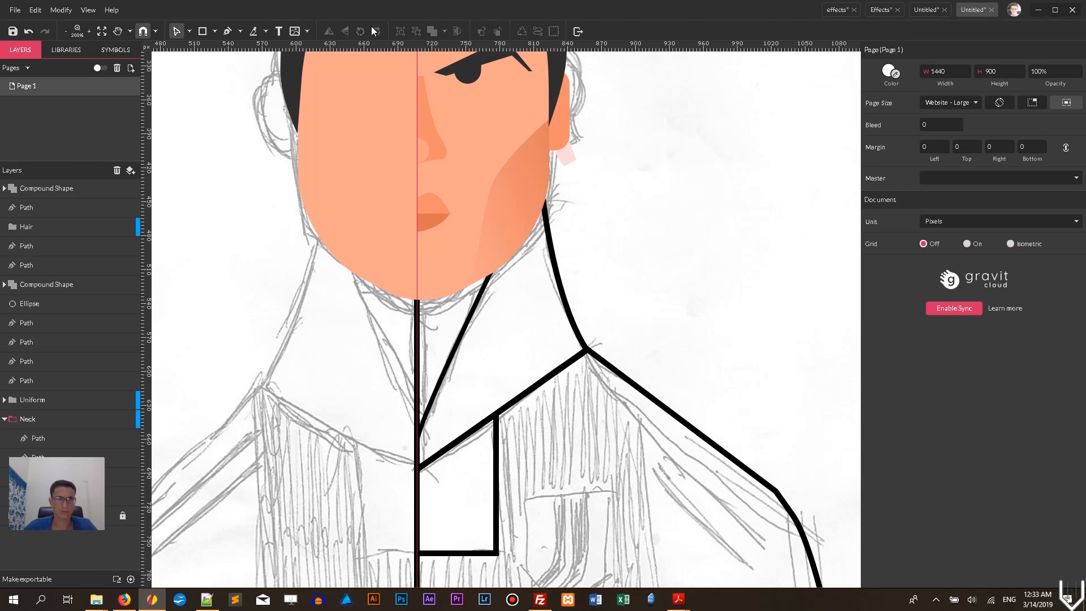
Remove the neck shape's border and fill it with the skin colour sampled from the face.
click(189, 32)
click(204, 48)
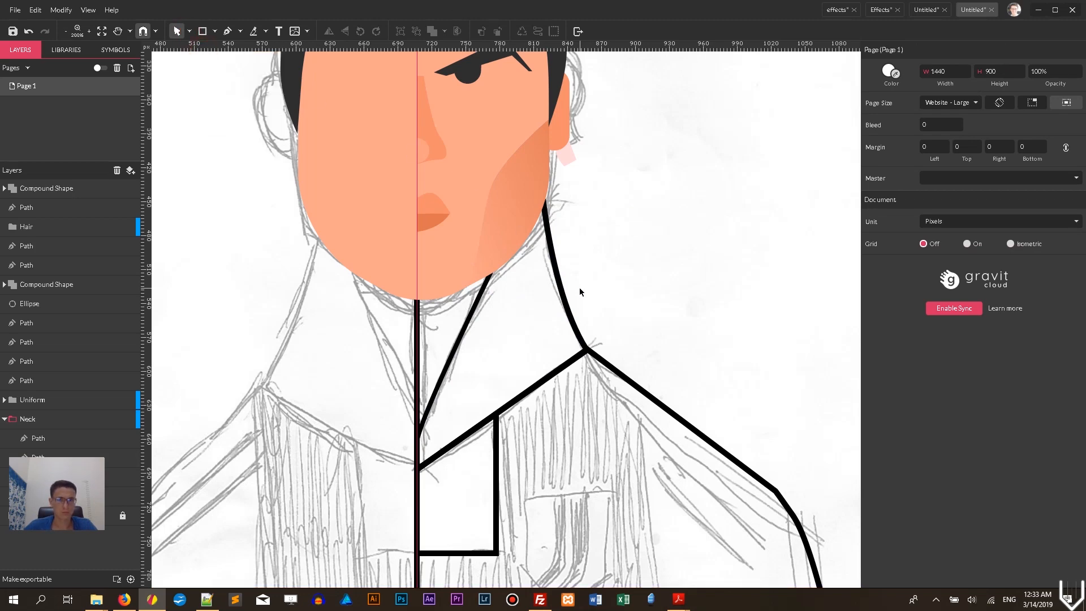
click(561, 289)
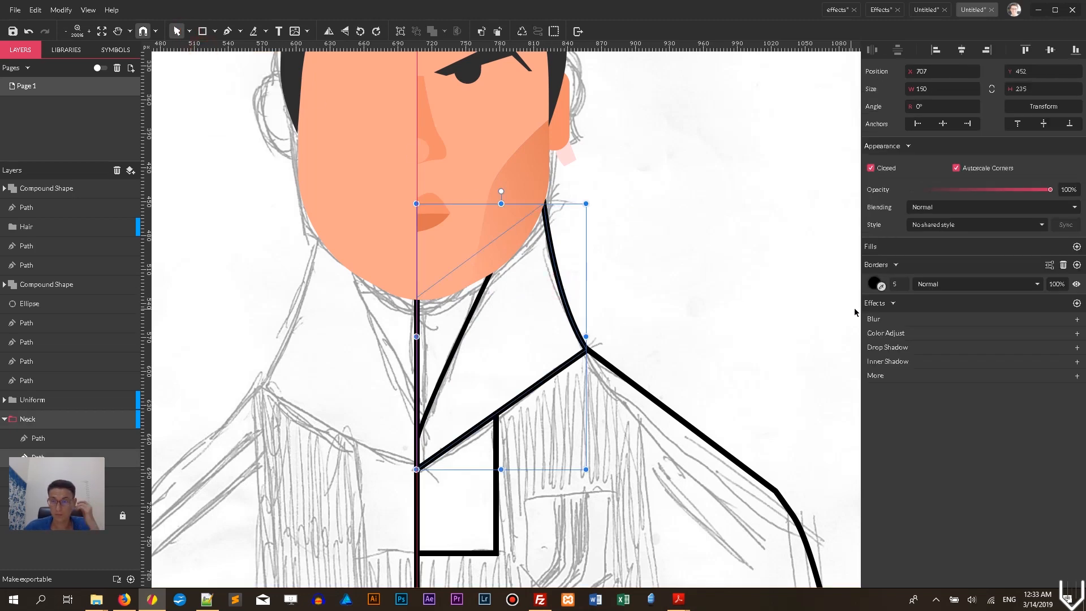
click(1063, 264)
click(1075, 248)
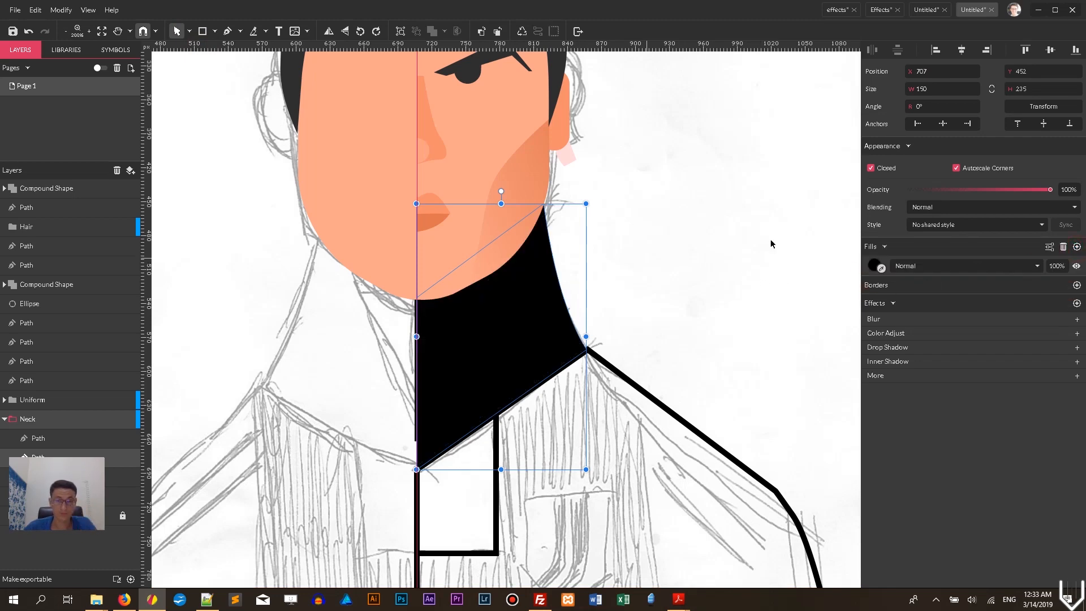
click(881, 268)
click(497, 149)
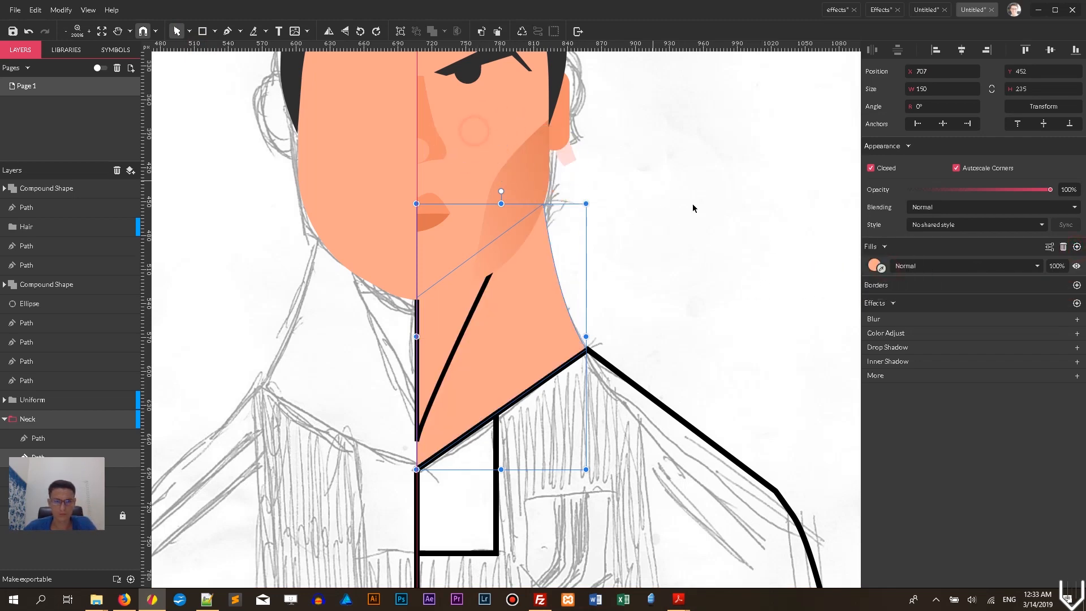
click(699, 234)
Try recolouring the neck shadow's border with the shading colour sampled from the cheek.
click(443, 382)
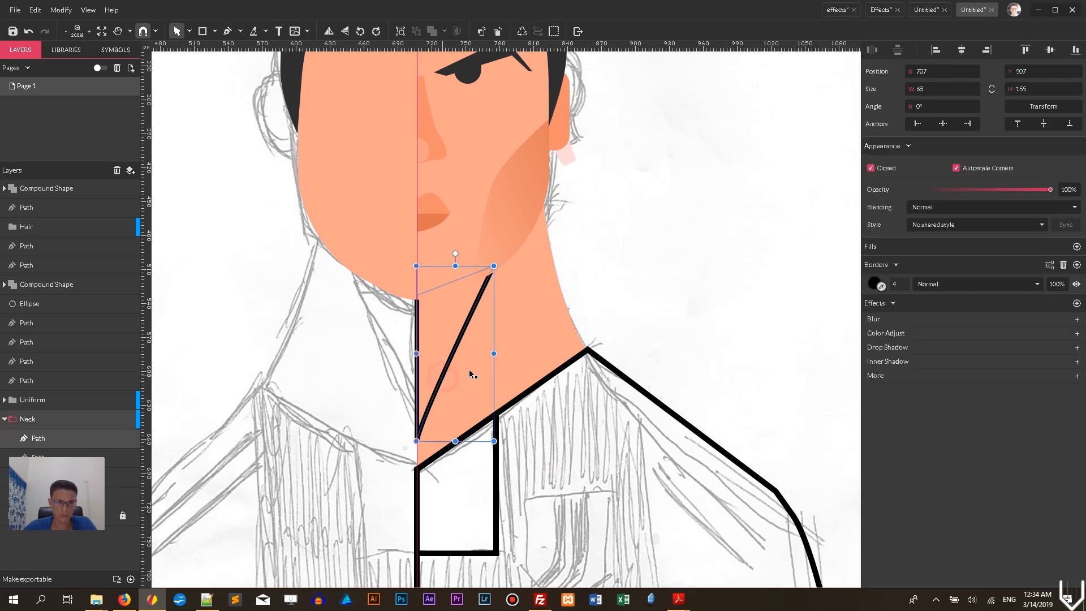
click(881, 287)
click(537, 198)
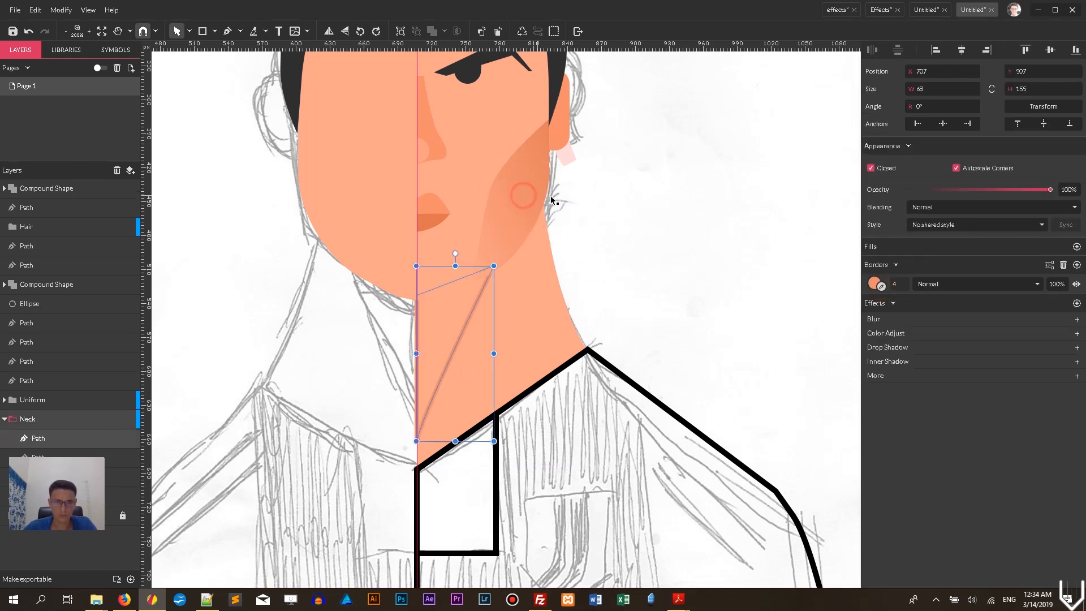
Save the cheek shadow's linear gradient fill as a global swatch.
click(547, 204)
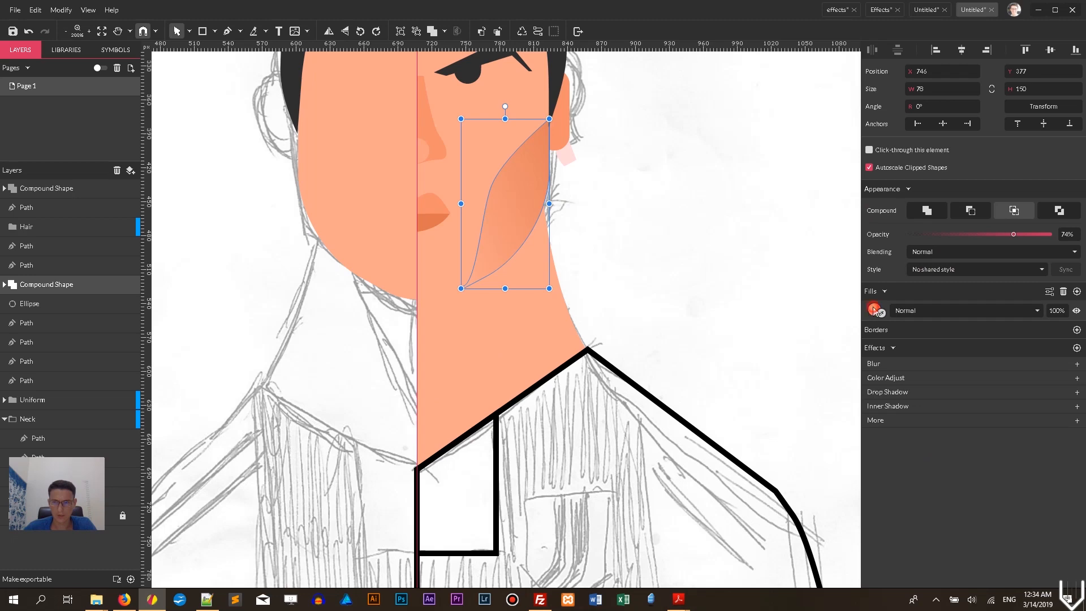
click(873, 309)
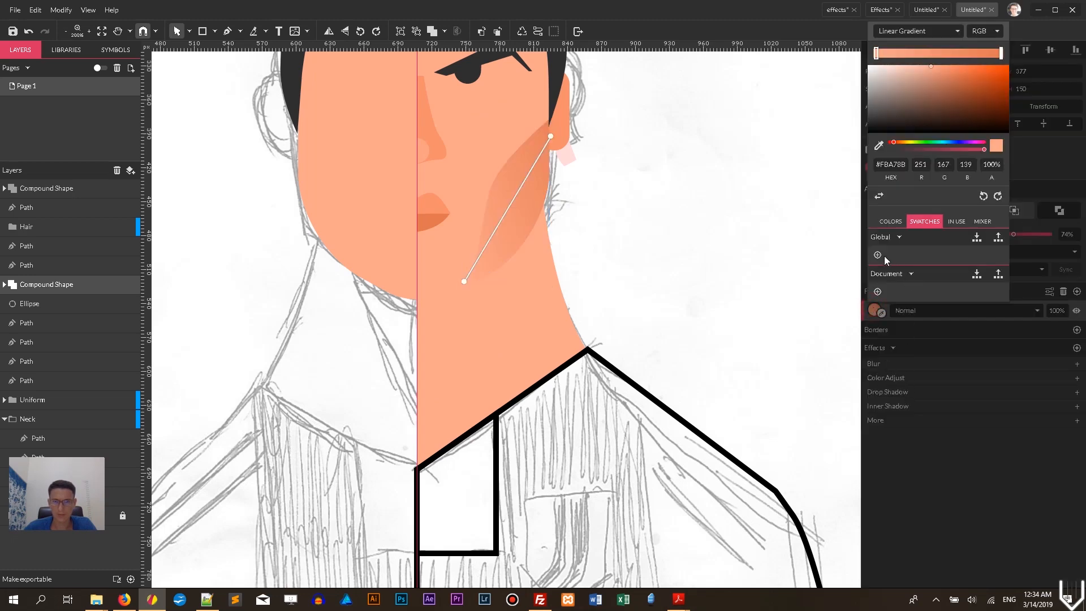
Nudge the neck shape up by 2 px to Y 450.
click(461, 325)
key(Up)
key(Up)
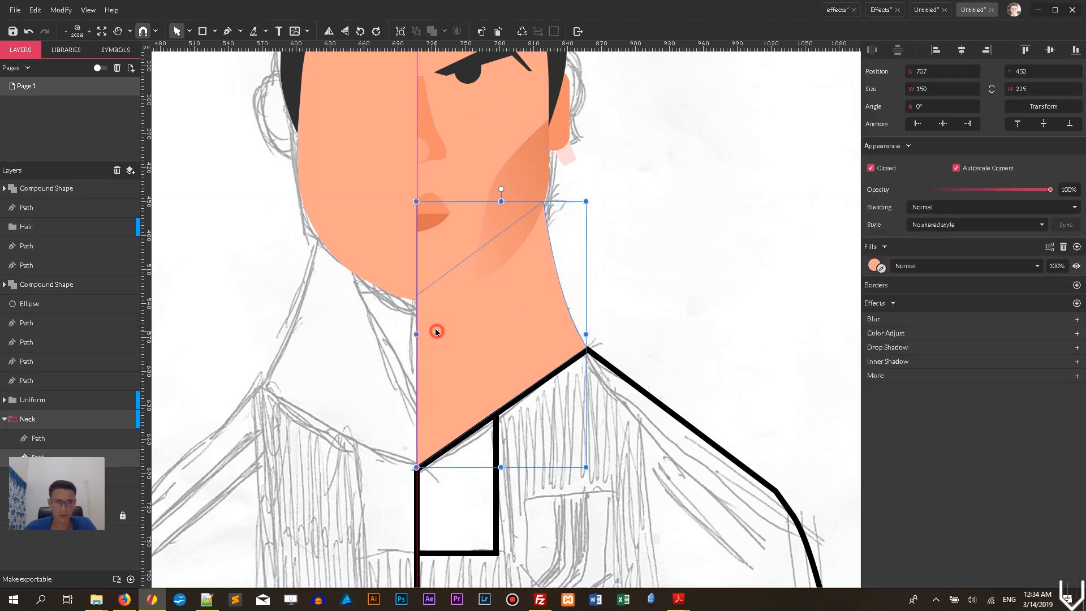
Remove the neck shadow's border and fill the shape with the saved orange linear gradient swatch.
click(474, 314)
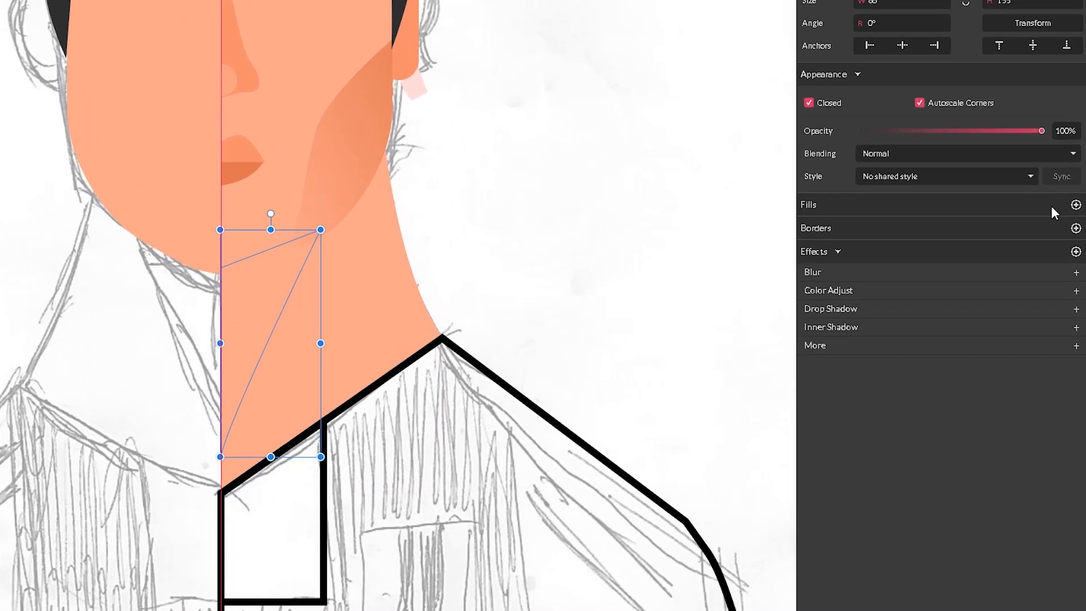
click(1076, 246)
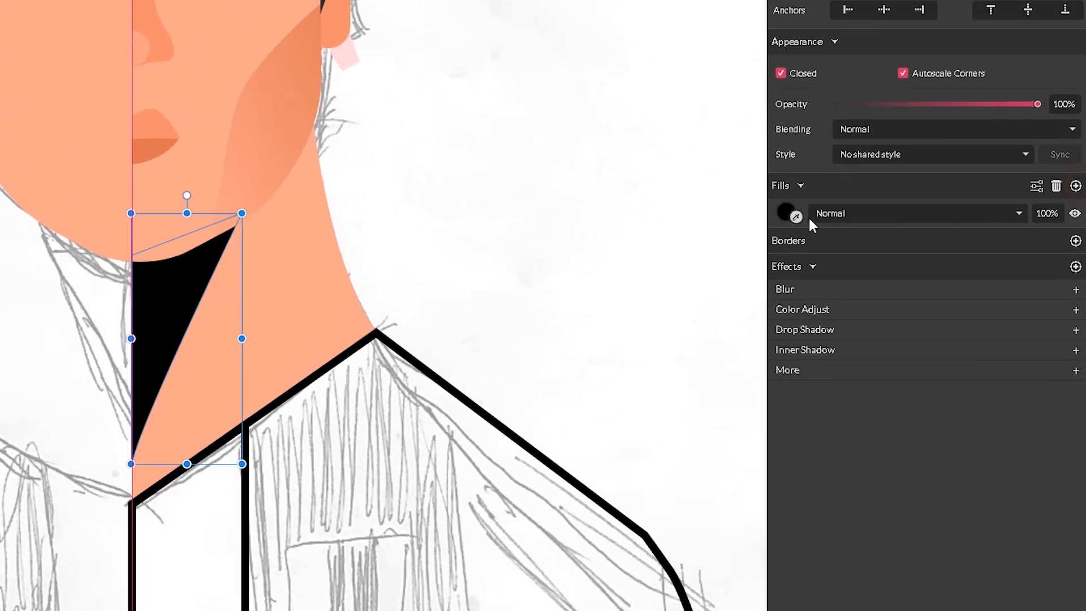
click(783, 213)
click(802, 237)
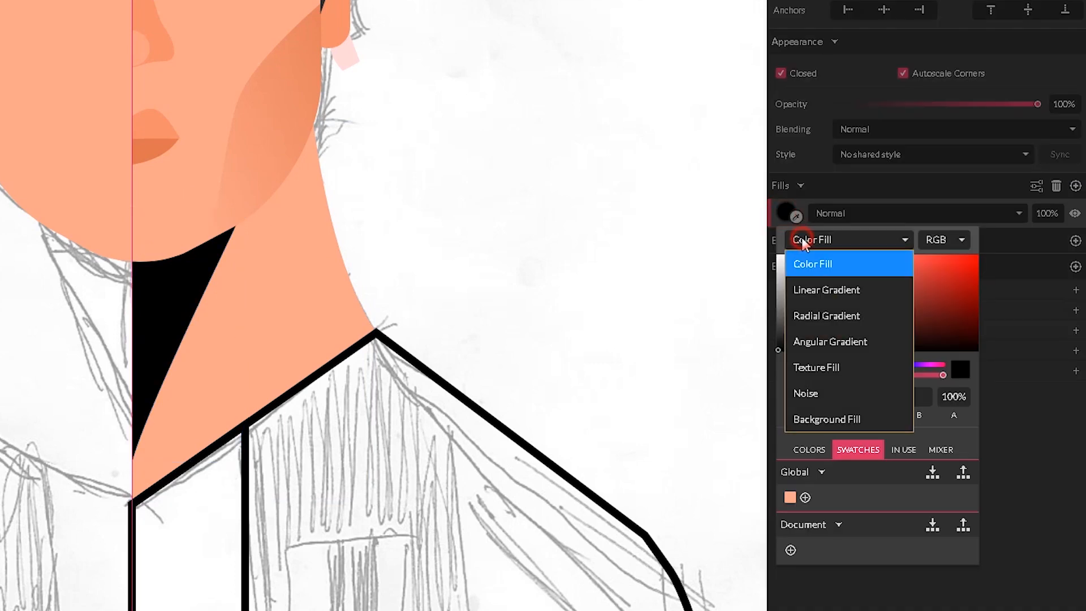
click(805, 289)
click(790, 560)
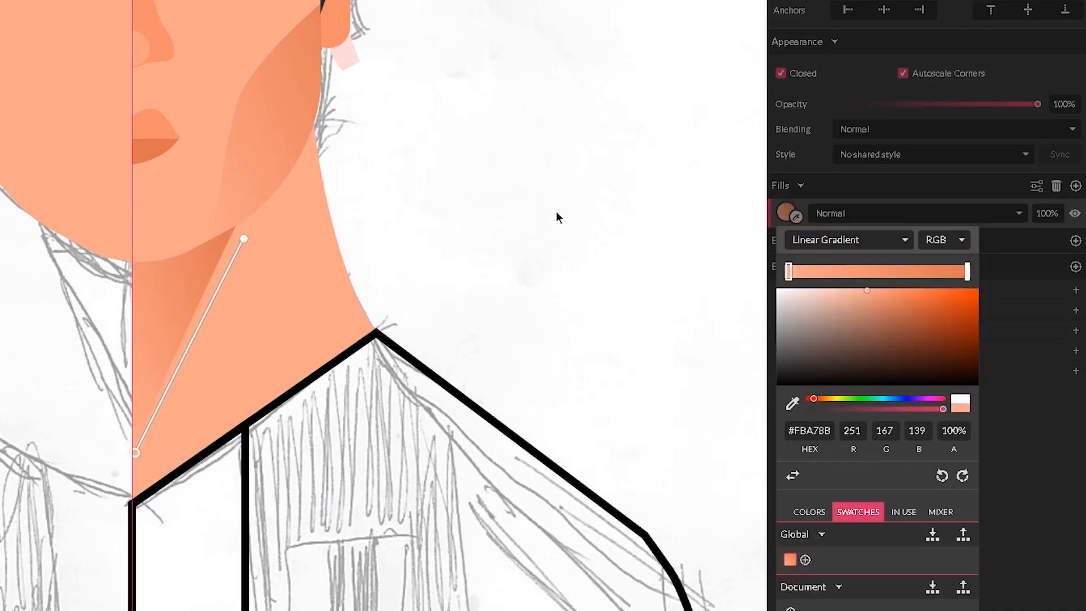
click(554, 214)
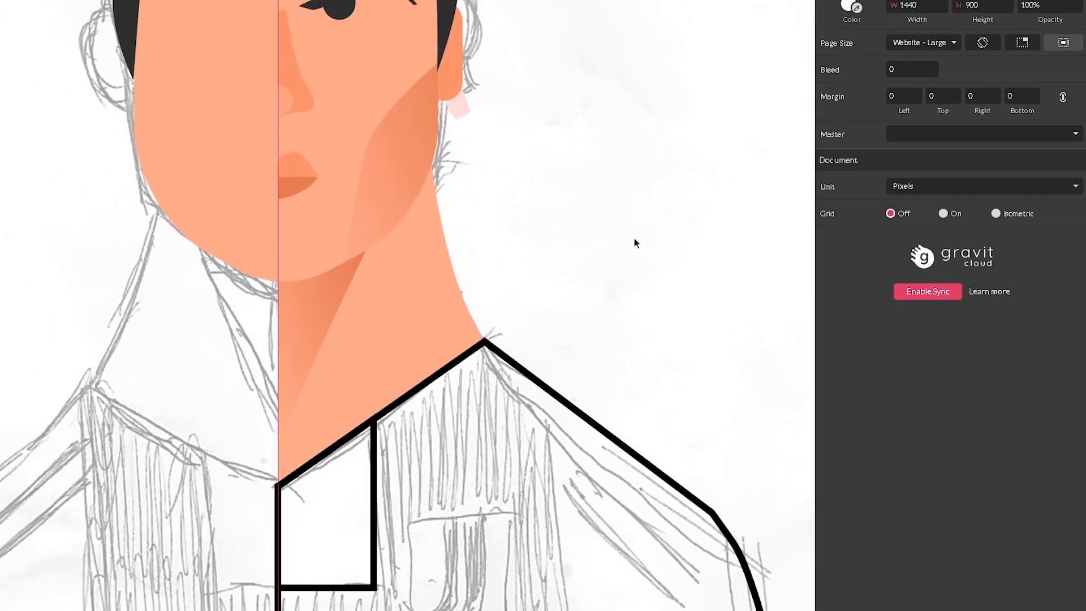
Extend the upper end of the neck shadow's gradient to just above the shape's upper corner.
key(ctrl+minus)
key(ctrl+minus)
key(ctrl+minus)
key(ctrl+plus)
key(ctrl+plus)
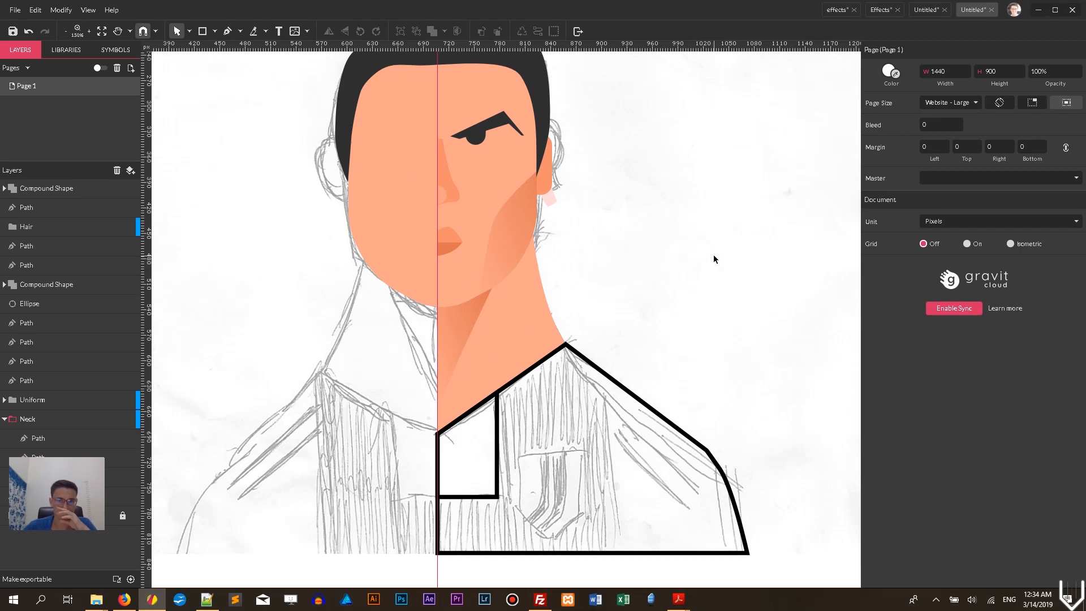
scroll(713, 254, up, 2)
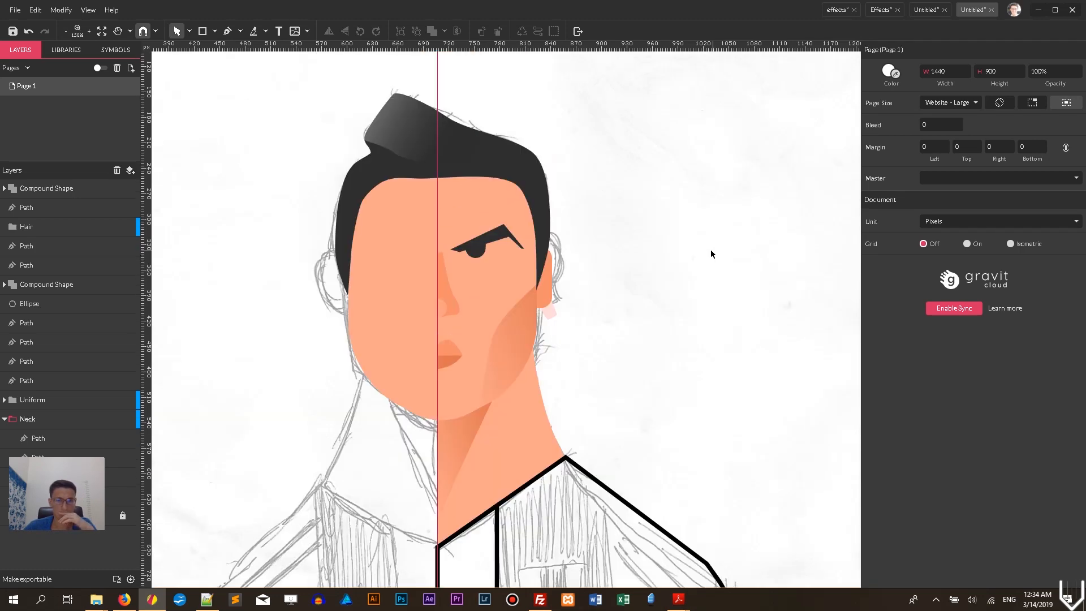
click(456, 441)
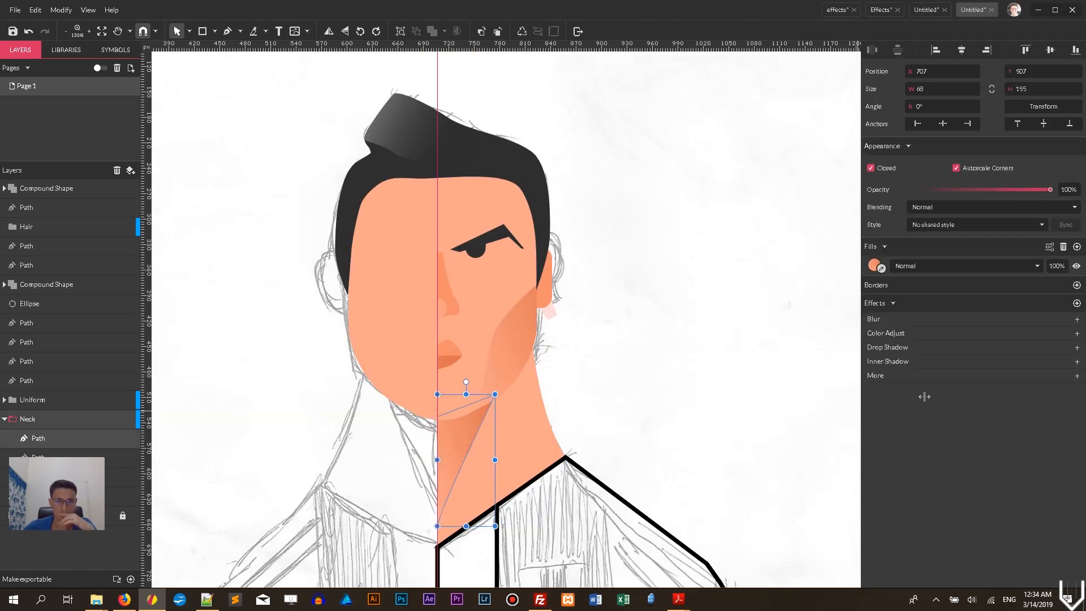
click(873, 266)
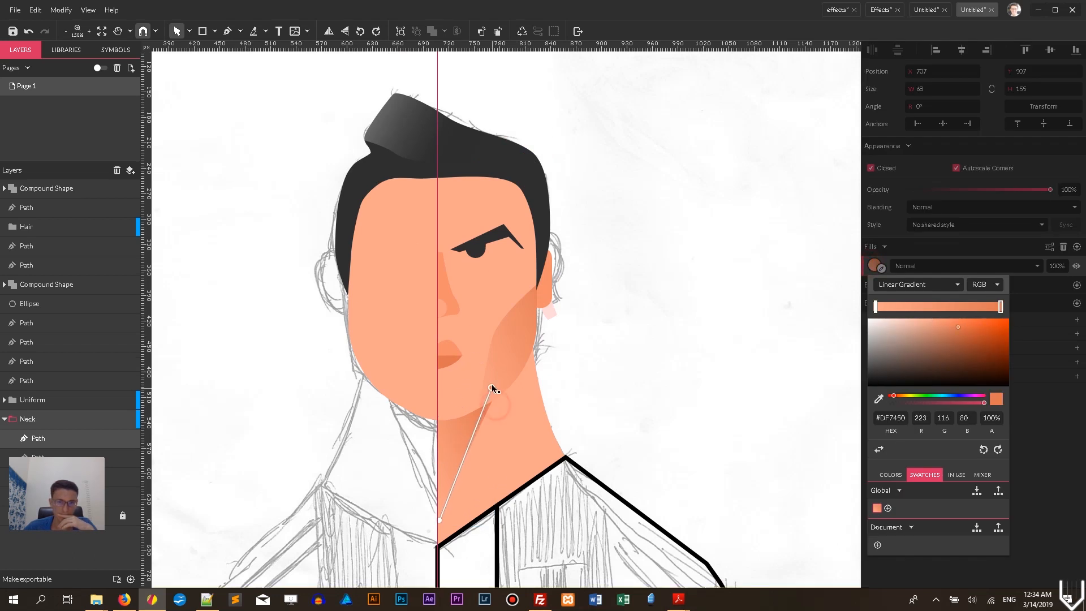
click(659, 331)
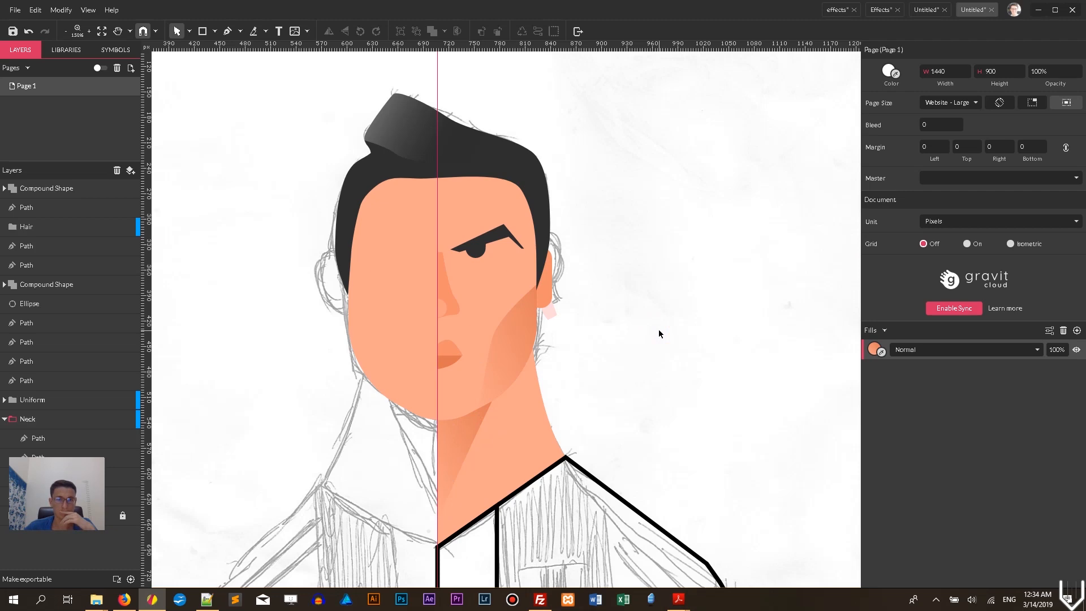
Remove the uniform shape's border and give it a solid black fill.
scroll(643, 326, down, 2)
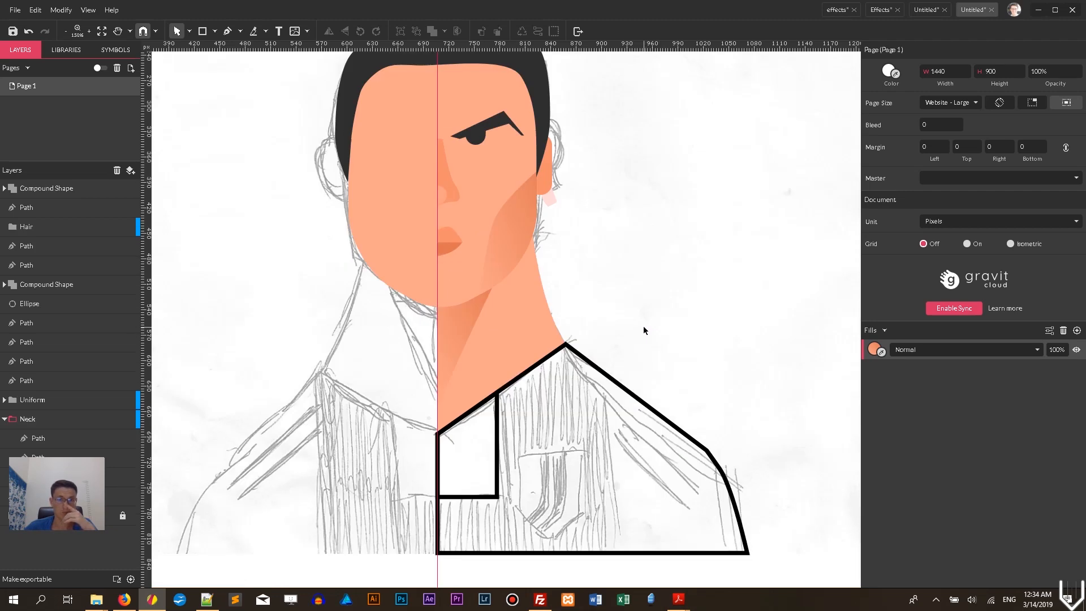
scroll(639, 333, up, 2)
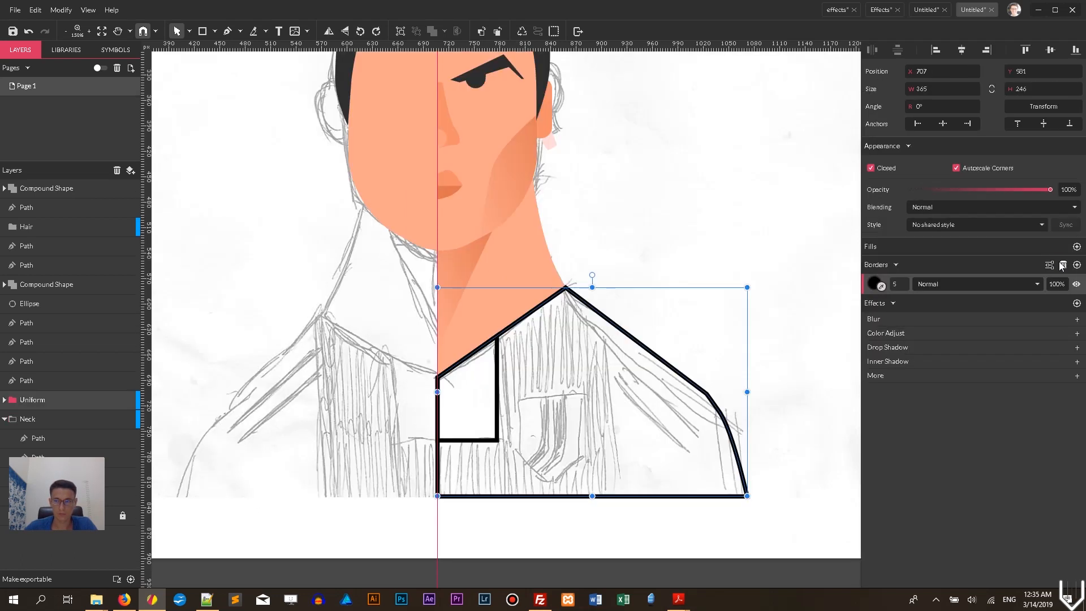
click(1063, 265)
click(1076, 247)
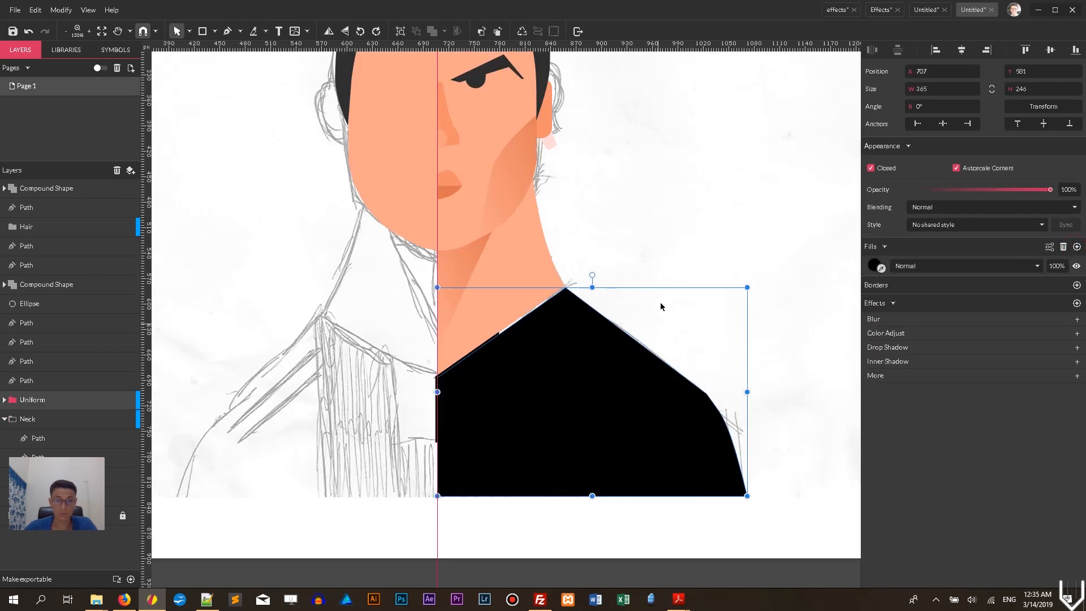
Raise the uniform shape's upper corner point at the neck to Y 576 using the Subselect tool.
click(214, 33)
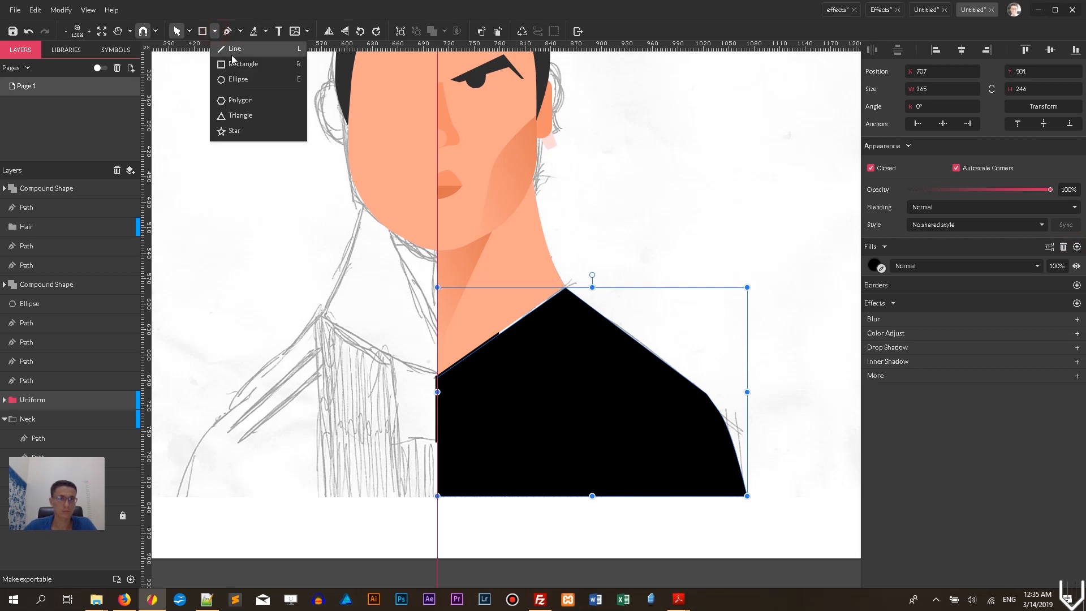
click(234, 66)
click(189, 34)
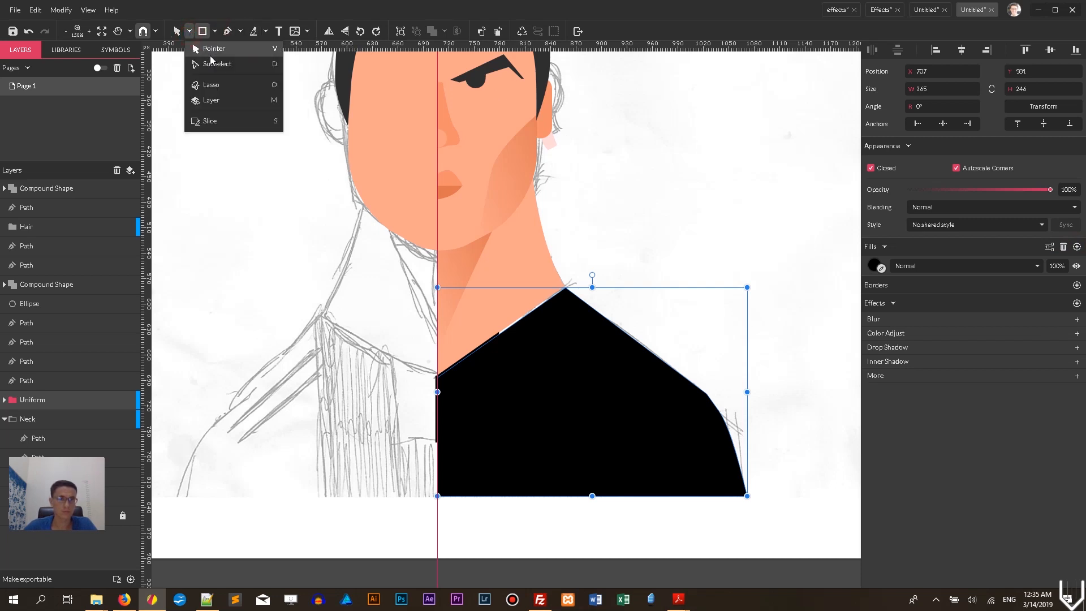
click(209, 59)
drag(567, 293, 571, 287)
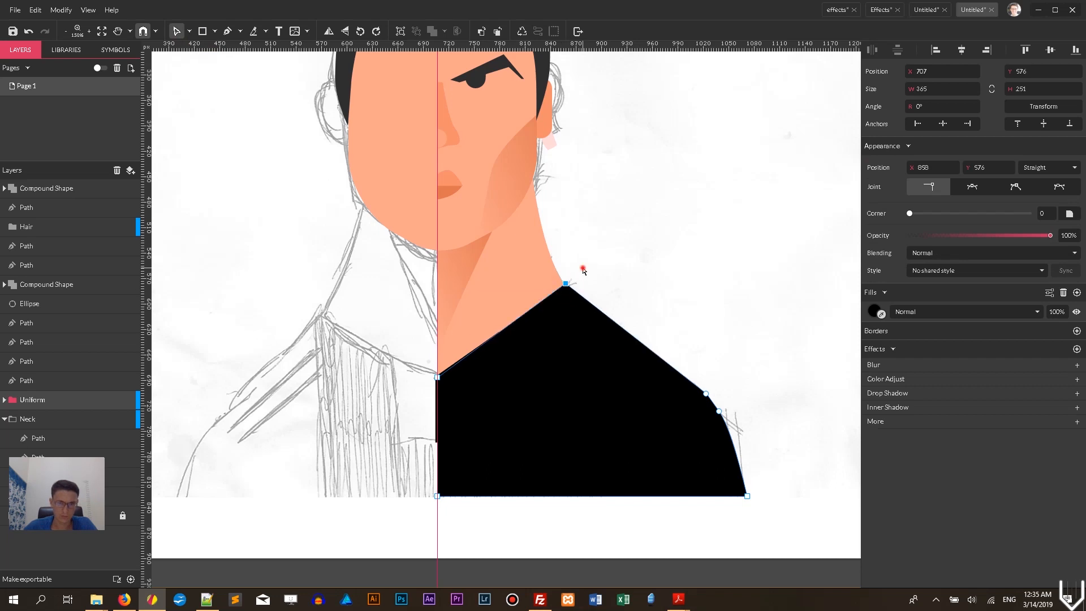
click(584, 272)
Change the uniform shape's solid fill to pale pink #F9DDDD.
click(461, 405)
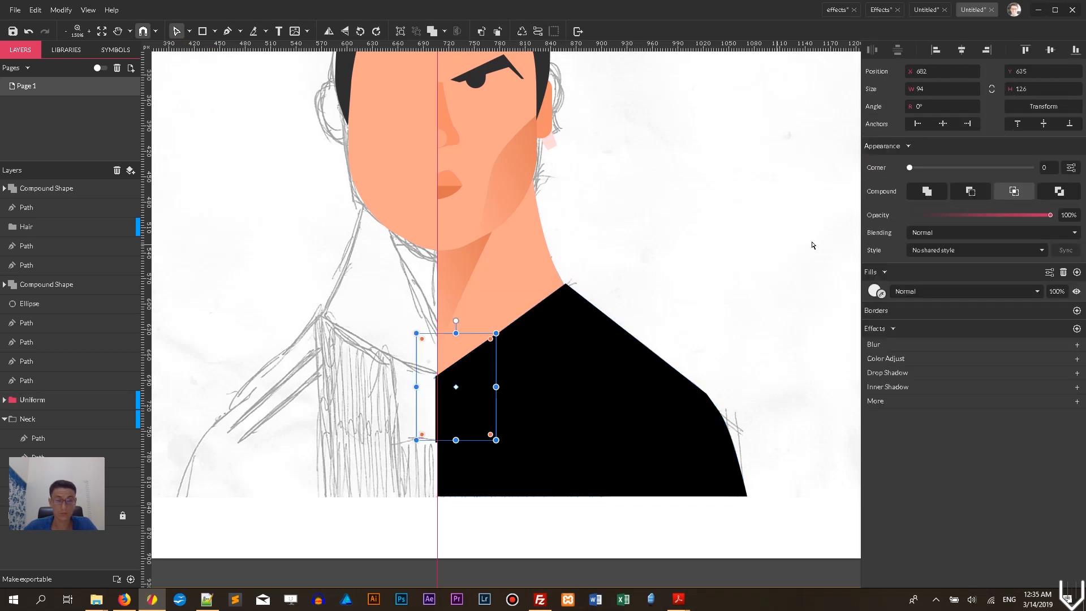
click(622, 351)
click(871, 265)
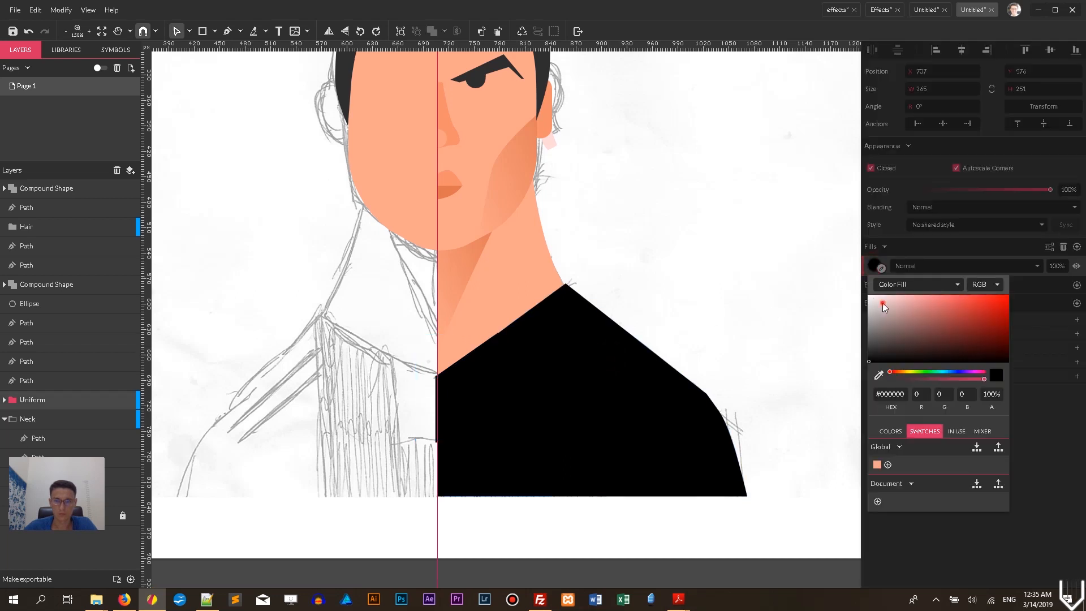
click(881, 295)
drag(884, 297, 883, 296)
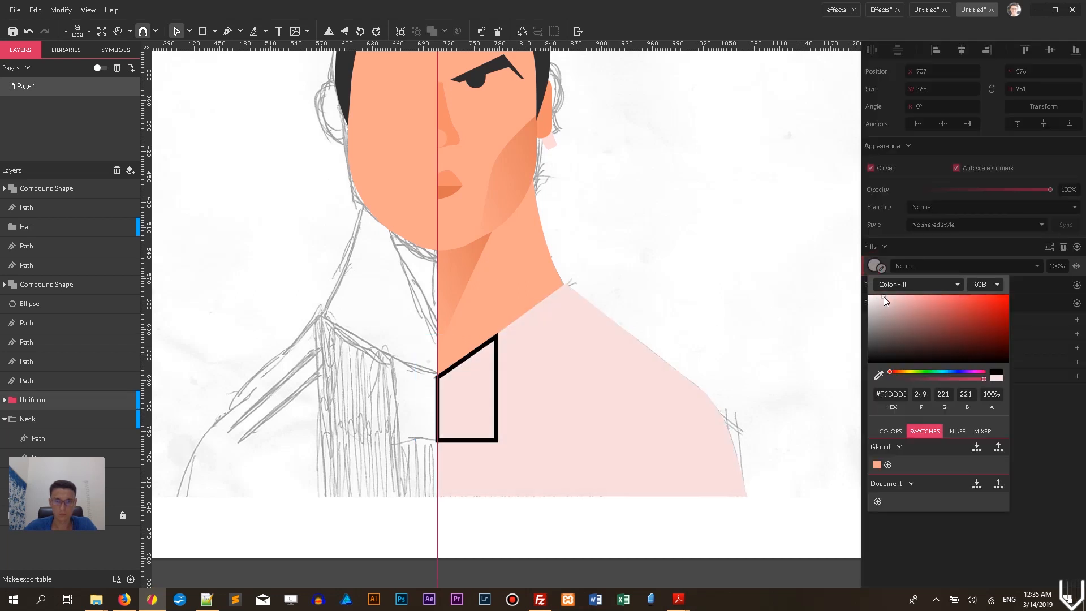
click(710, 265)
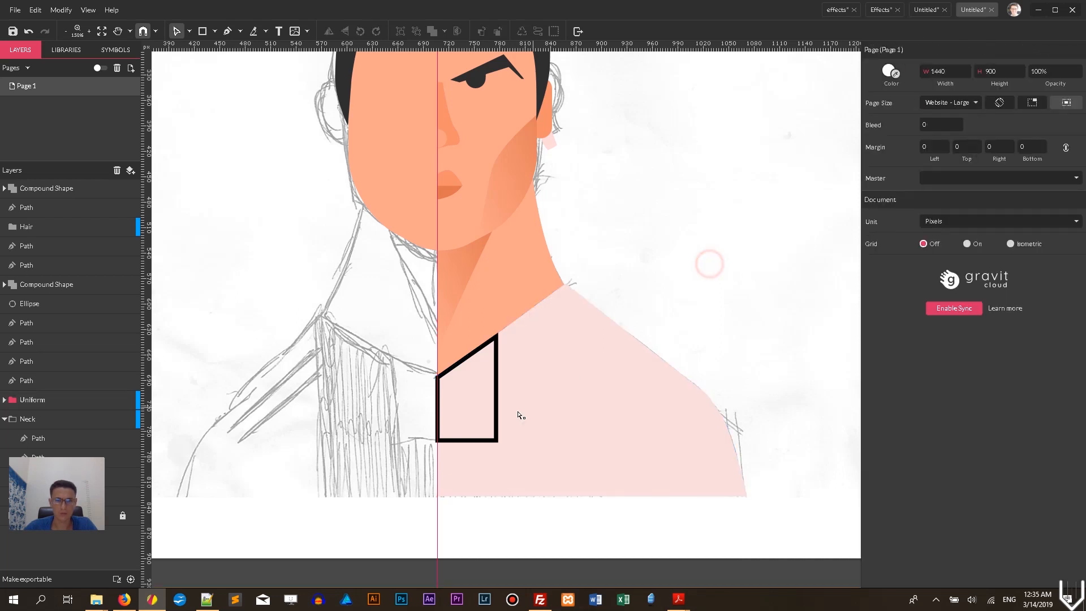
Try a dark #282828 fill on the collar panel's compound shape and undo it.
click(496, 395)
click(873, 290)
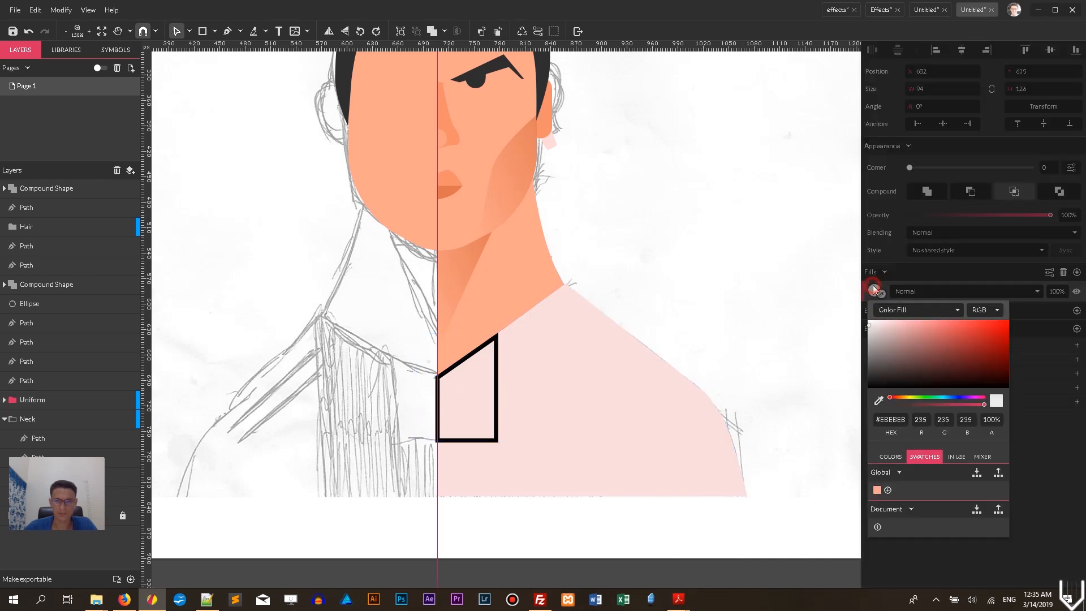
drag(885, 327, 864, 377)
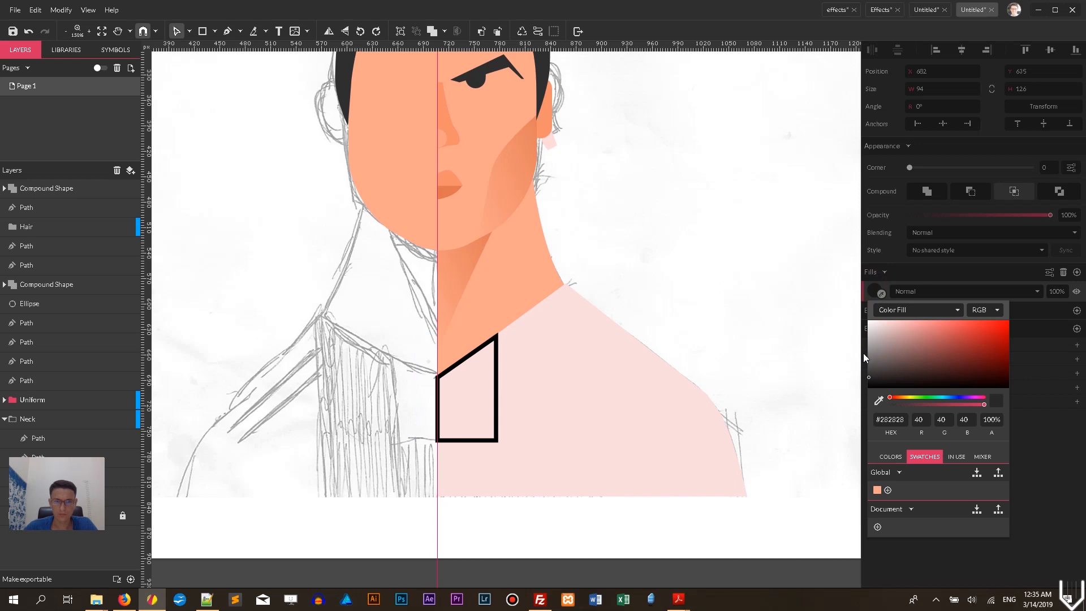
key(ctrl+z)
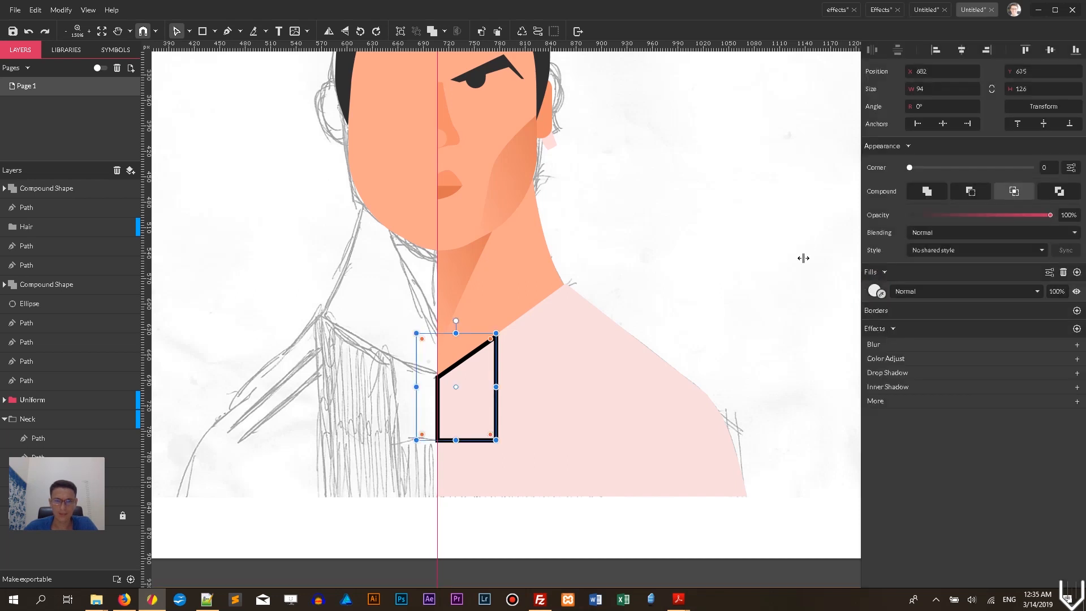
click(189, 31)
click(209, 41)
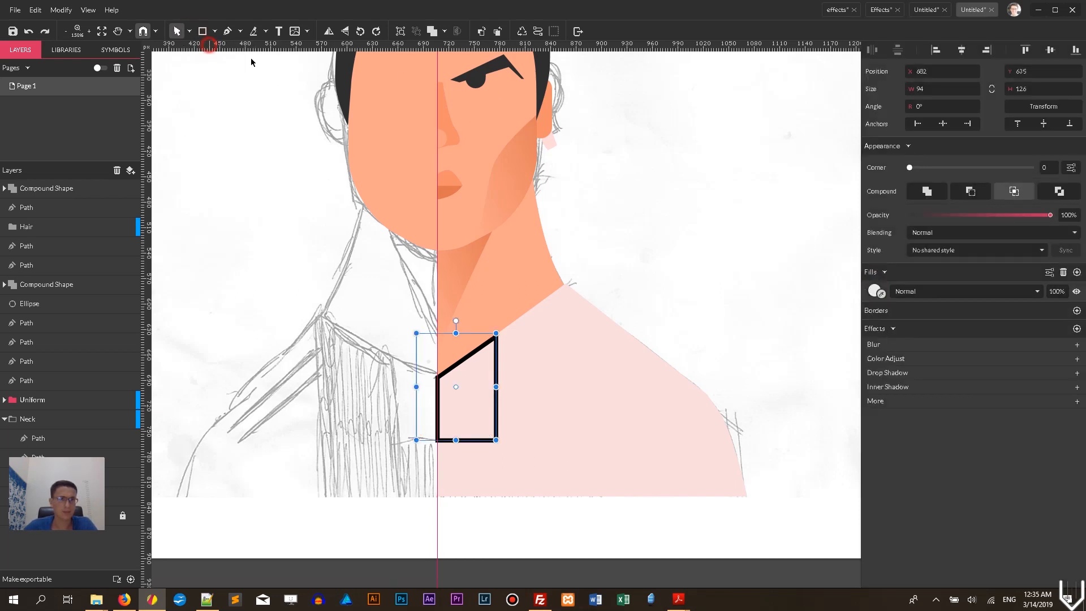
click(739, 201)
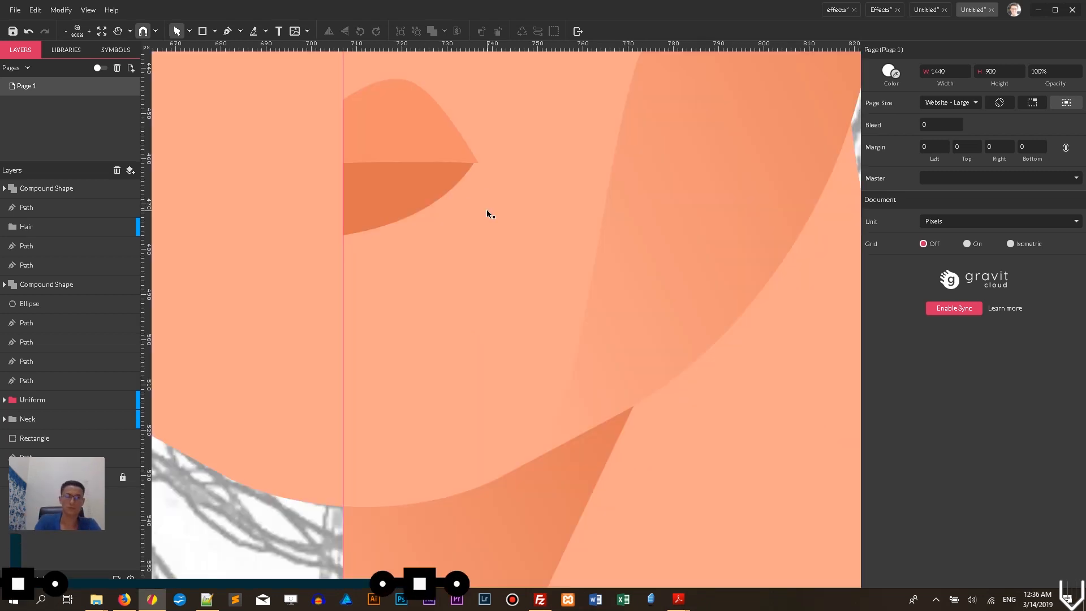
Draw a closed curved nostril shadow about 14 by 5 px under the nose with the Pen tool.
drag(495, 170, 511, 435)
drag(507, 312, 509, 349)
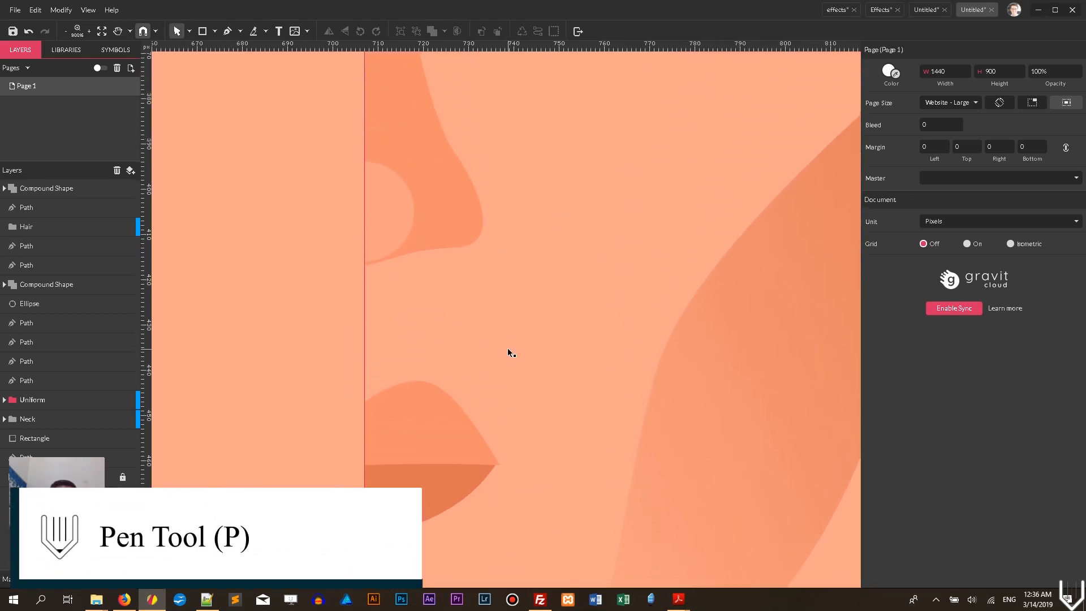
click(227, 31)
click(464, 247)
drag(428, 233, 417, 237)
click(401, 259)
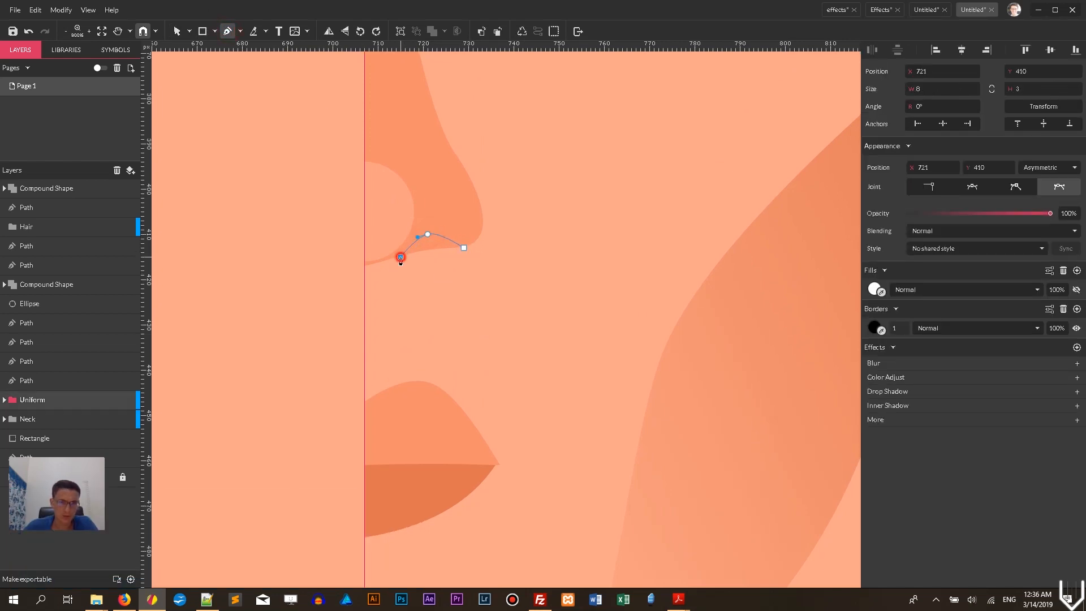
click(464, 248)
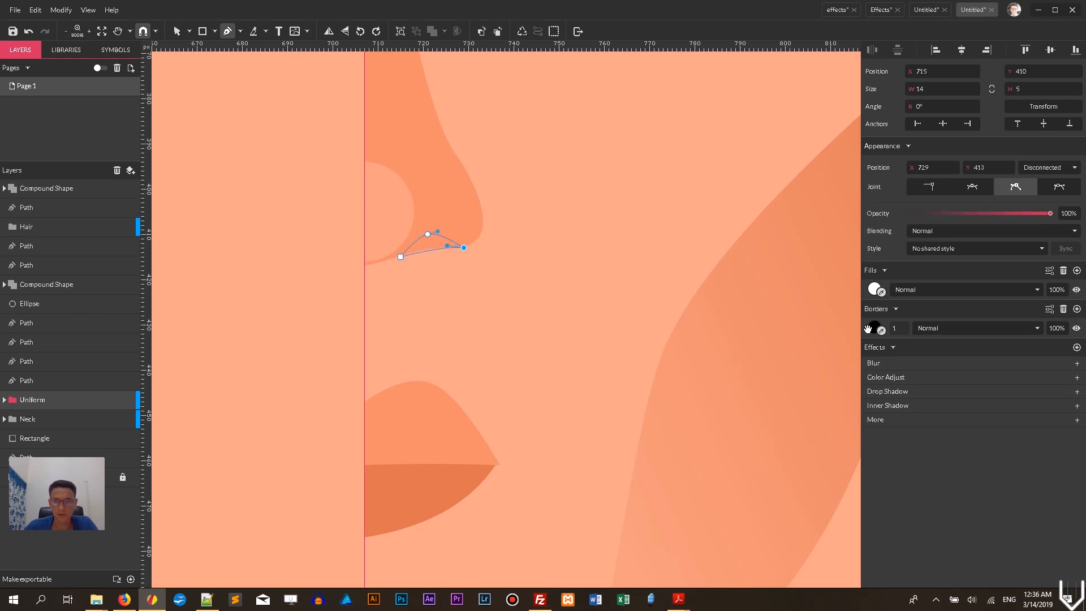
Remove the nostril shadow's border and fill it with the saved orange linear gradient swatch.
click(874, 289)
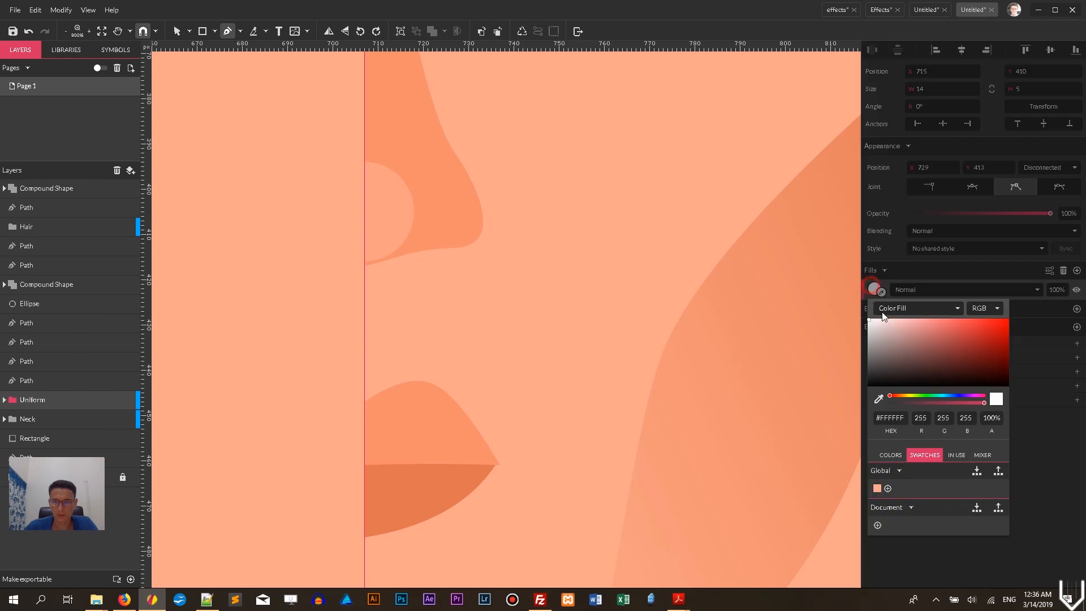
click(887, 310)
click(896, 339)
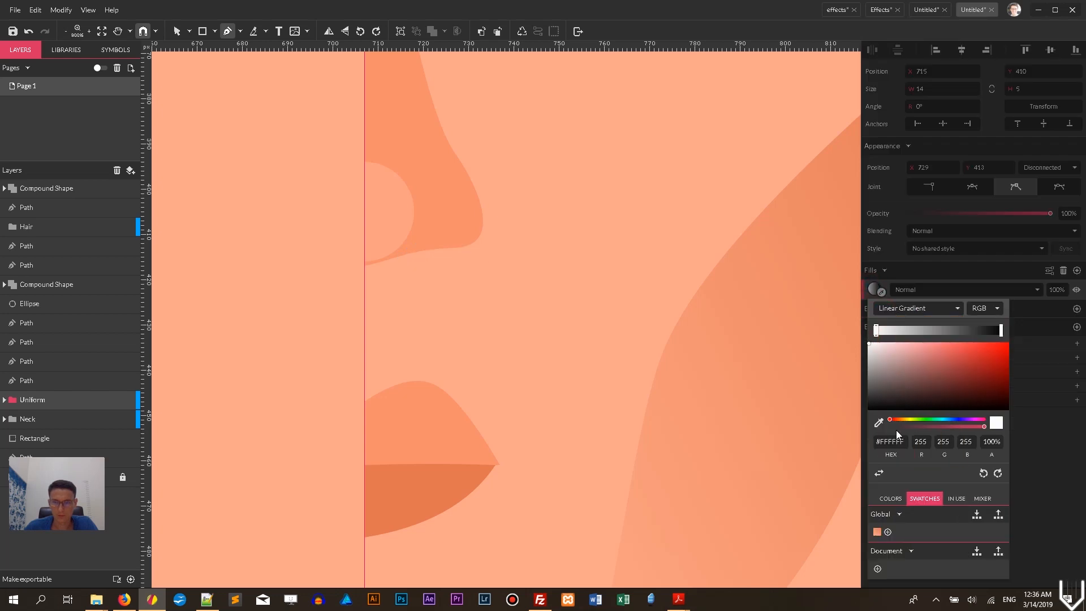
click(877, 532)
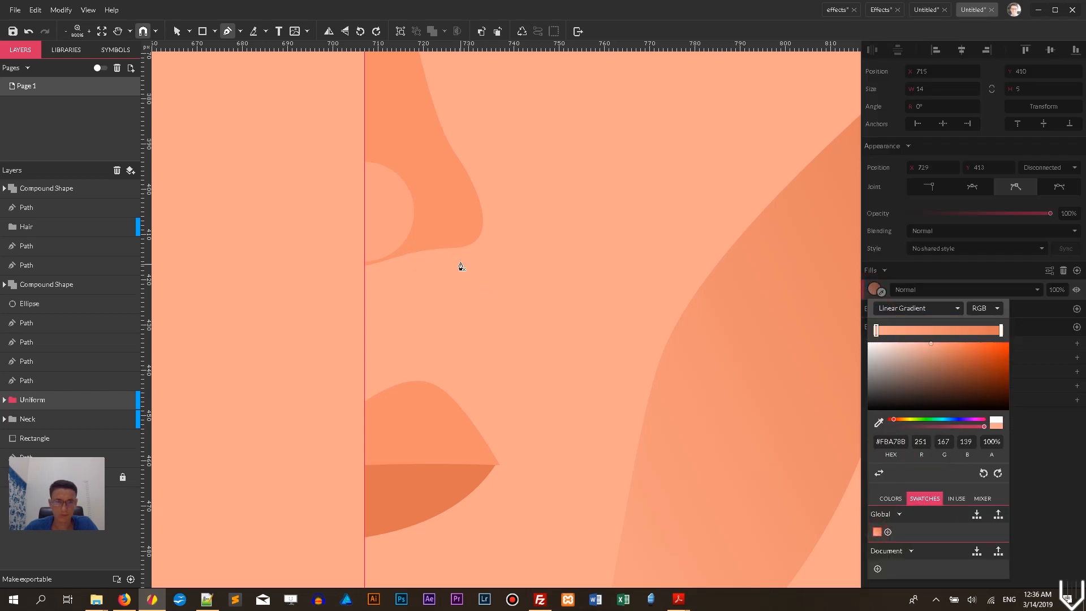
Move the nostril shadow path out of the Uniform layer to directly above the lower compound shape in the stack.
click(189, 31)
click(216, 52)
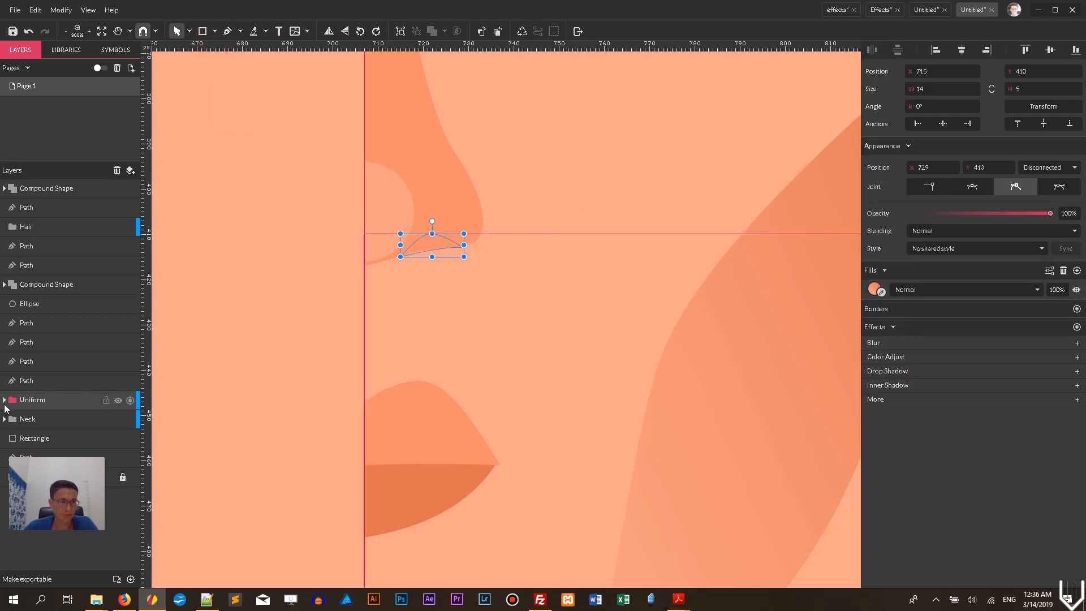
click(5, 400)
drag(52, 418, 56, 278)
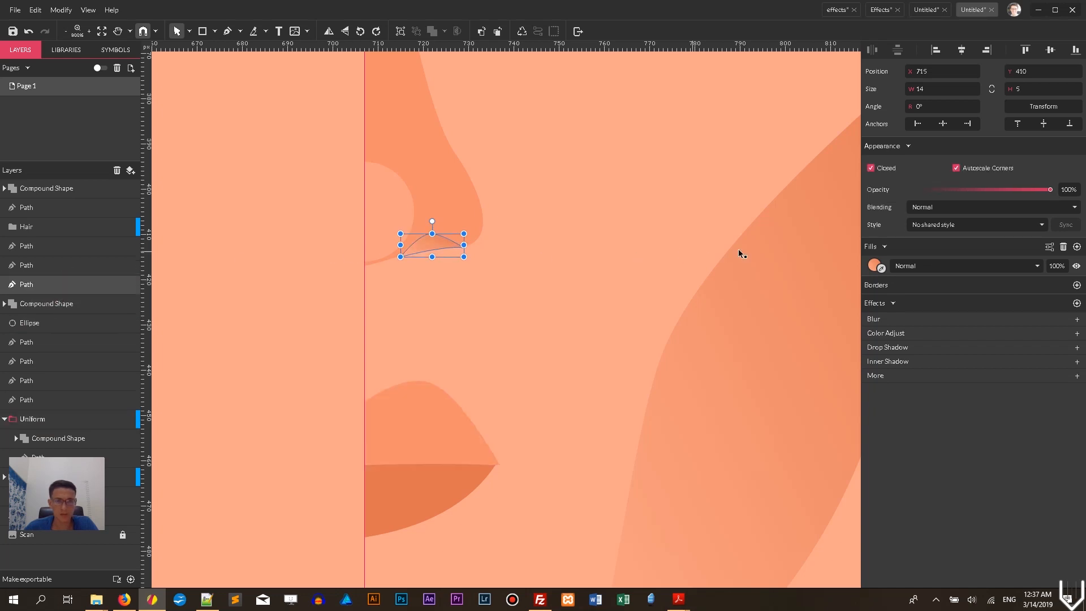
Narrow the nostril shadow to 12 px wide.
click(591, 216)
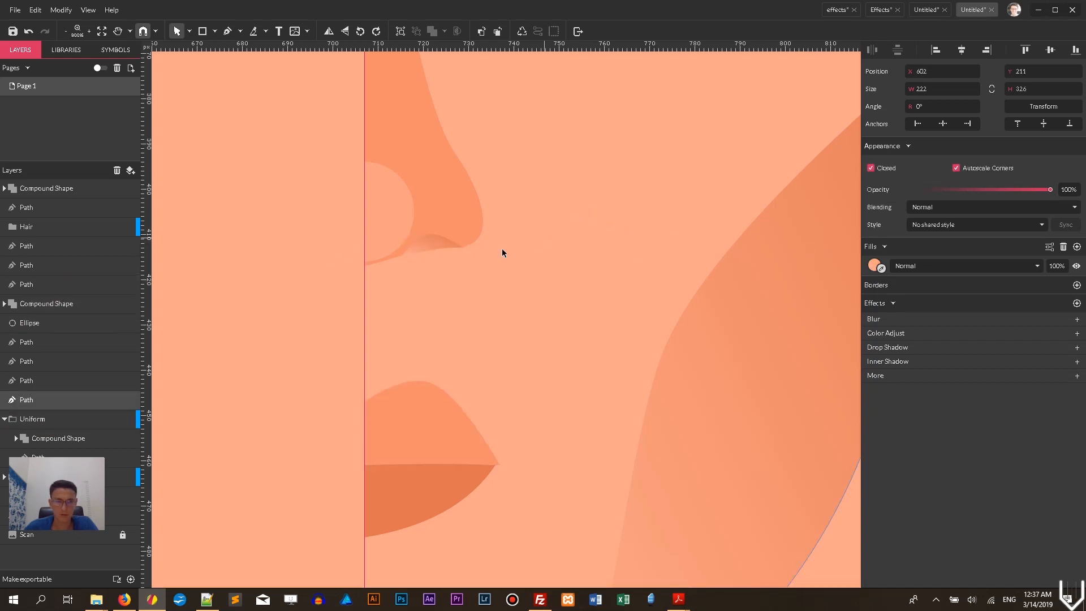
click(426, 238)
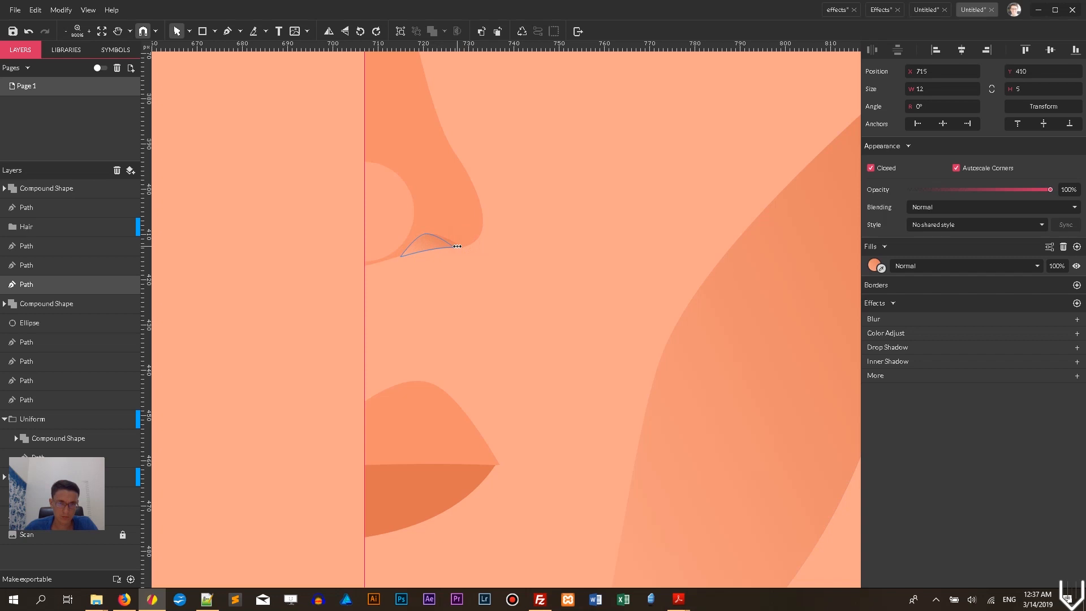
click(543, 201)
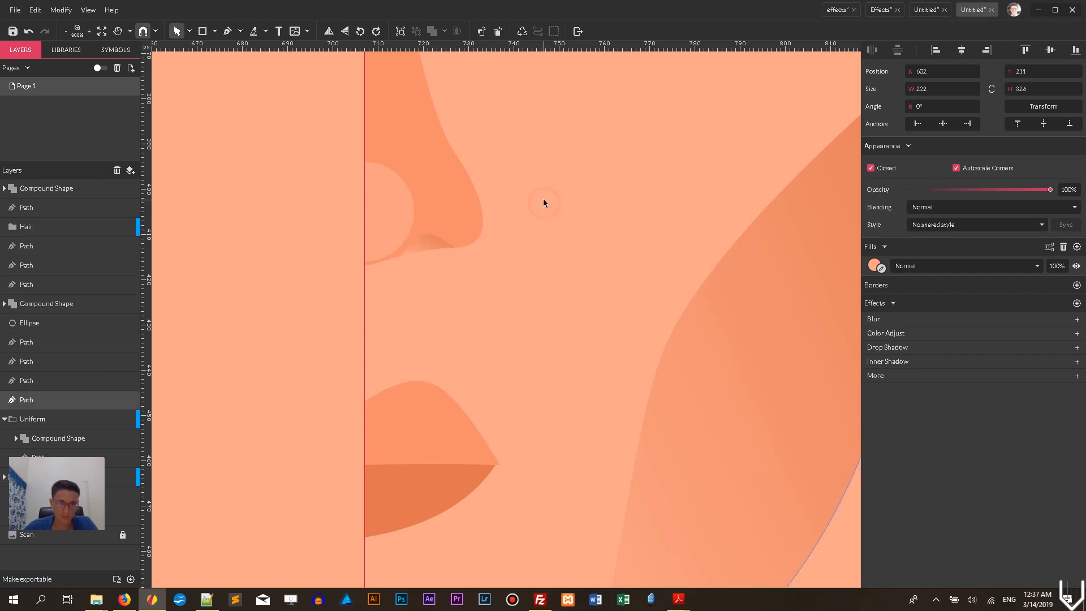
Recolour the first stop of the nostril shadow's gradient with the orange sampled from the nose.
click(421, 243)
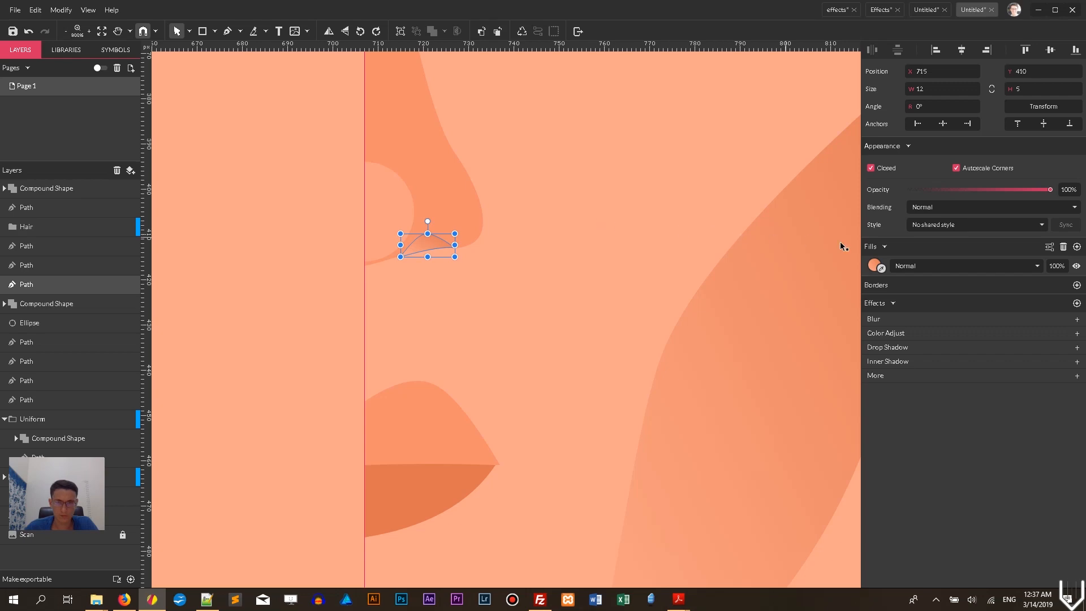
click(874, 266)
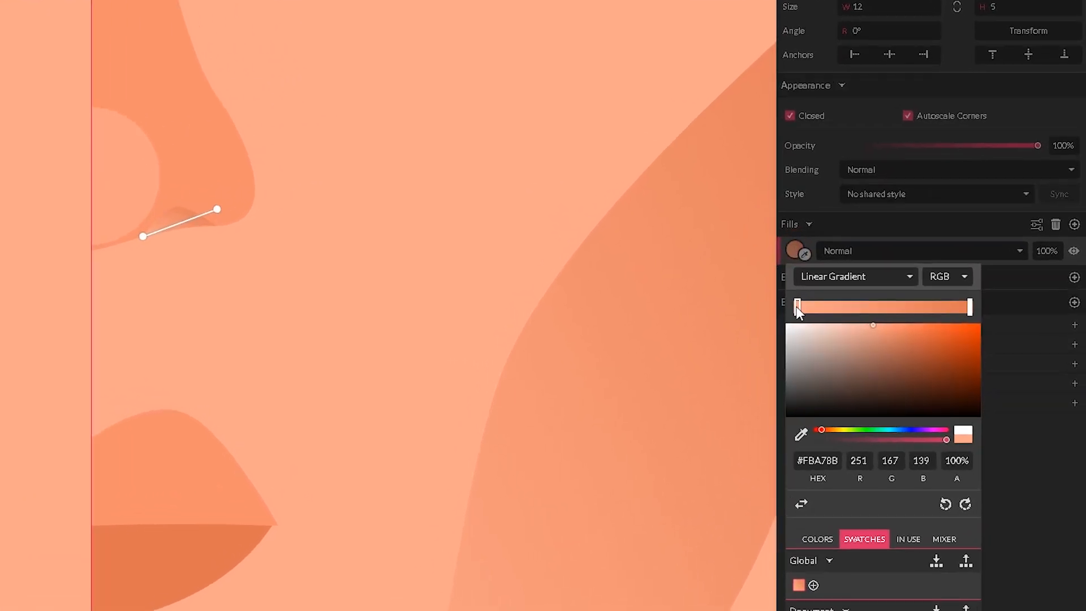
click(797, 307)
click(801, 433)
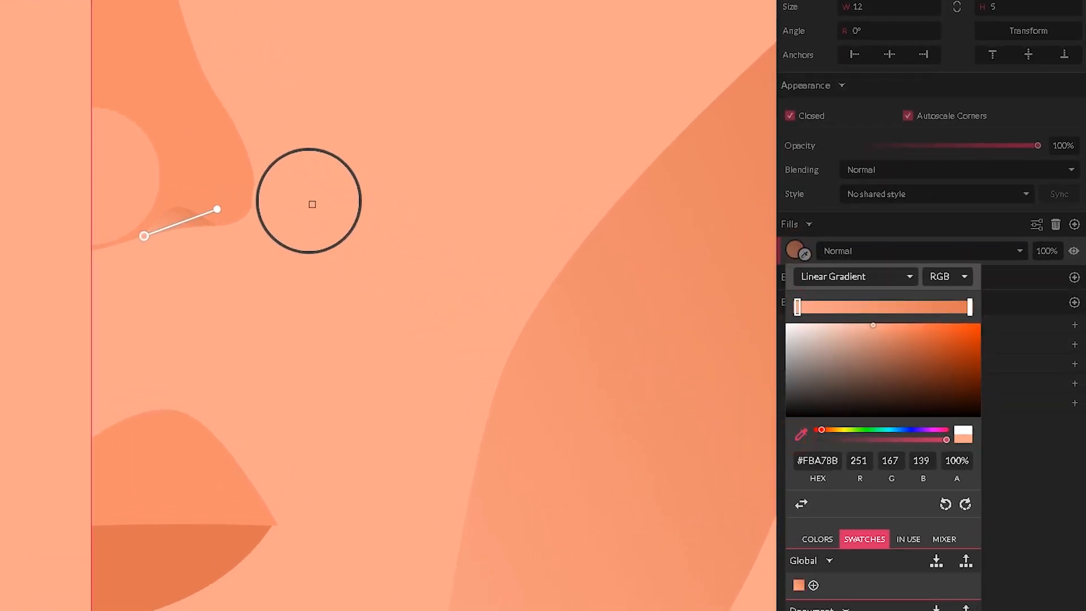
click(231, 163)
click(367, 142)
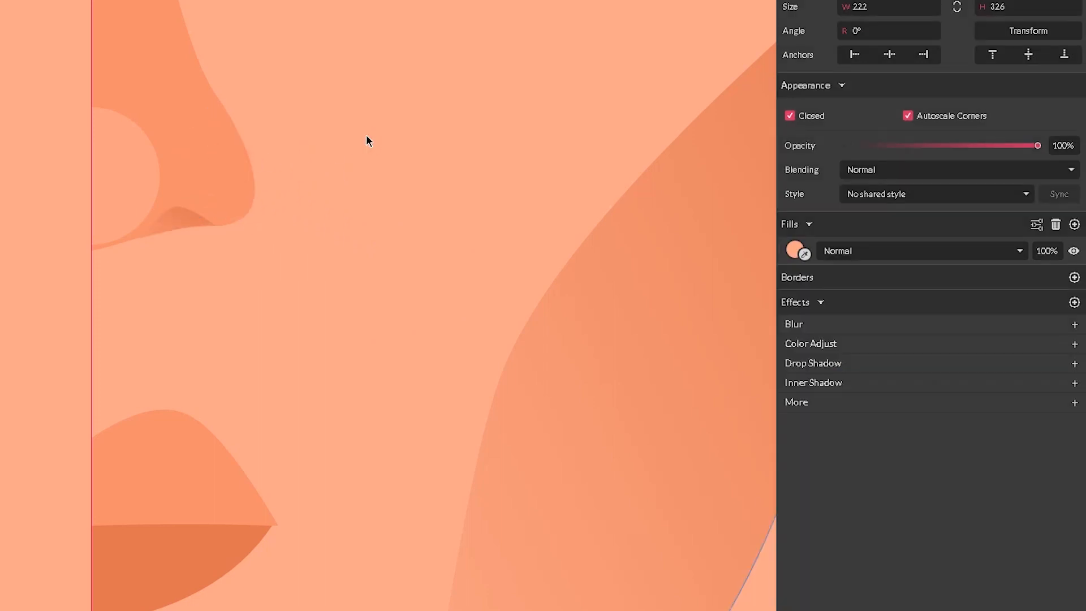
Give the nose-tip ellipse an orange fill with Soft Light blending like the hair highlight, and set its opacity to 61%.
key(super+minus)
key(super+minus)
key(super+minus)
key(super+plus)
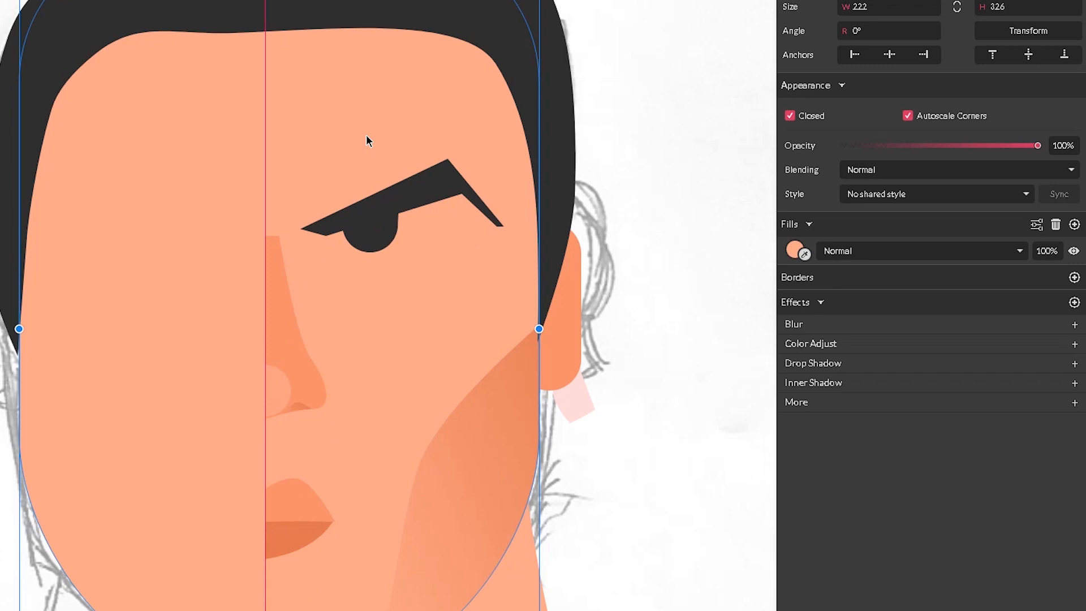
scroll(326, 283, down, 3)
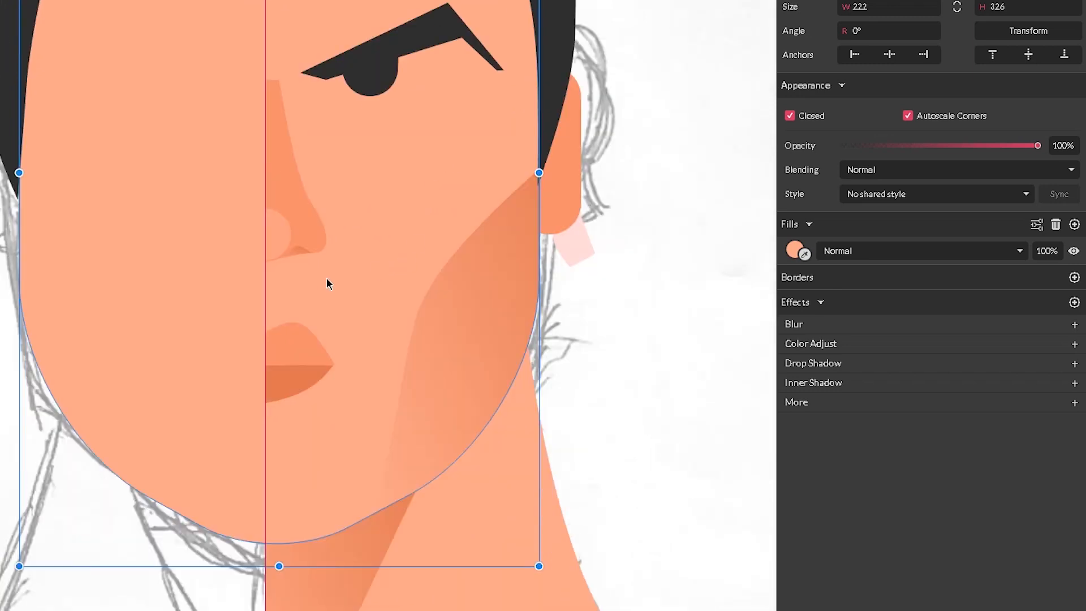
click(277, 228)
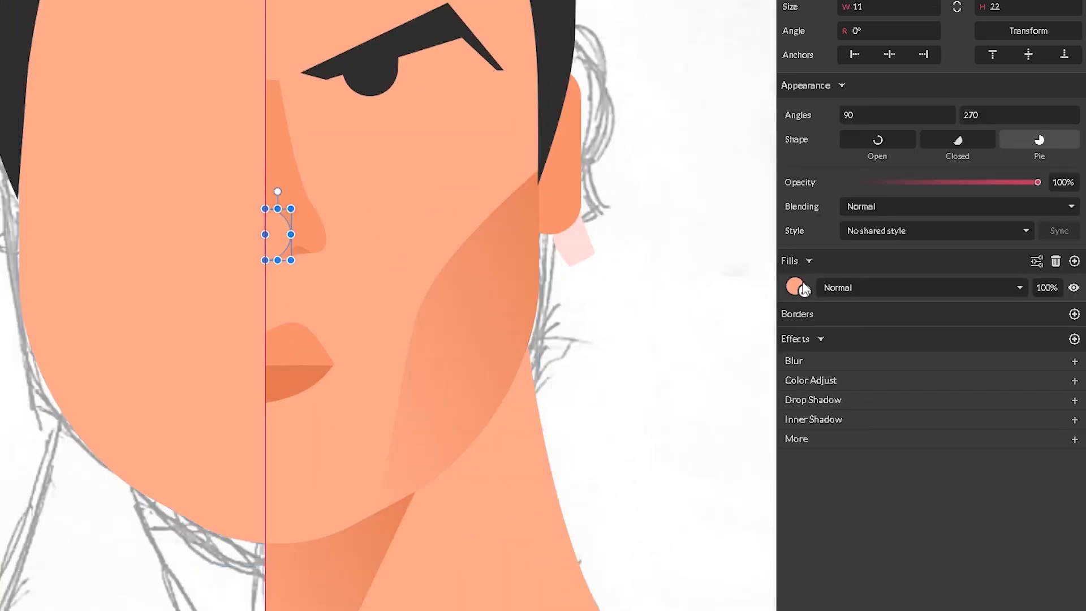
click(794, 286)
click(808, 314)
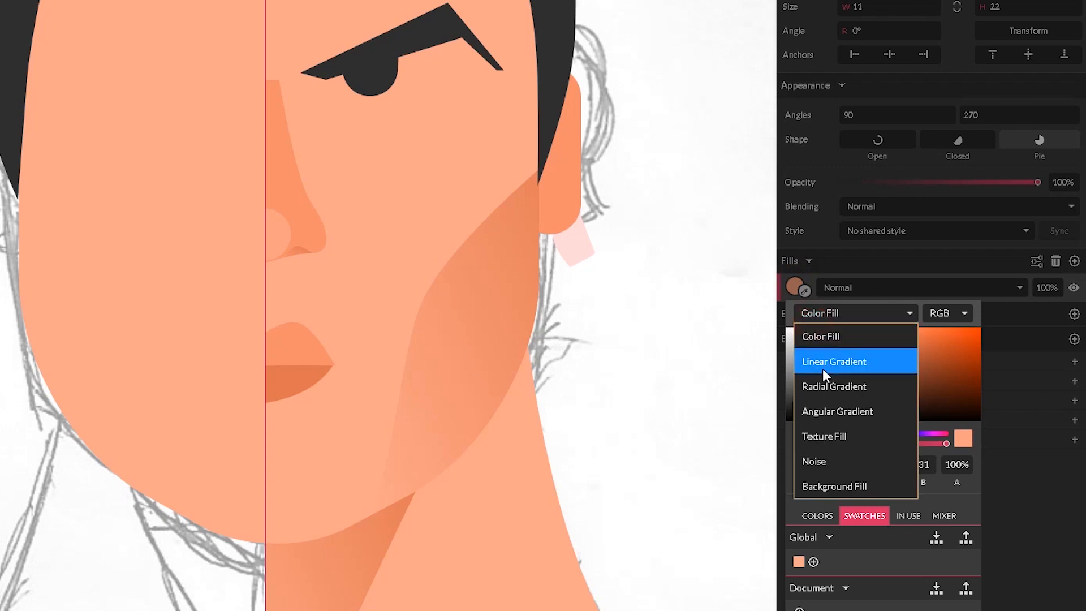
click(820, 337)
scroll(177, 83, up, 6)
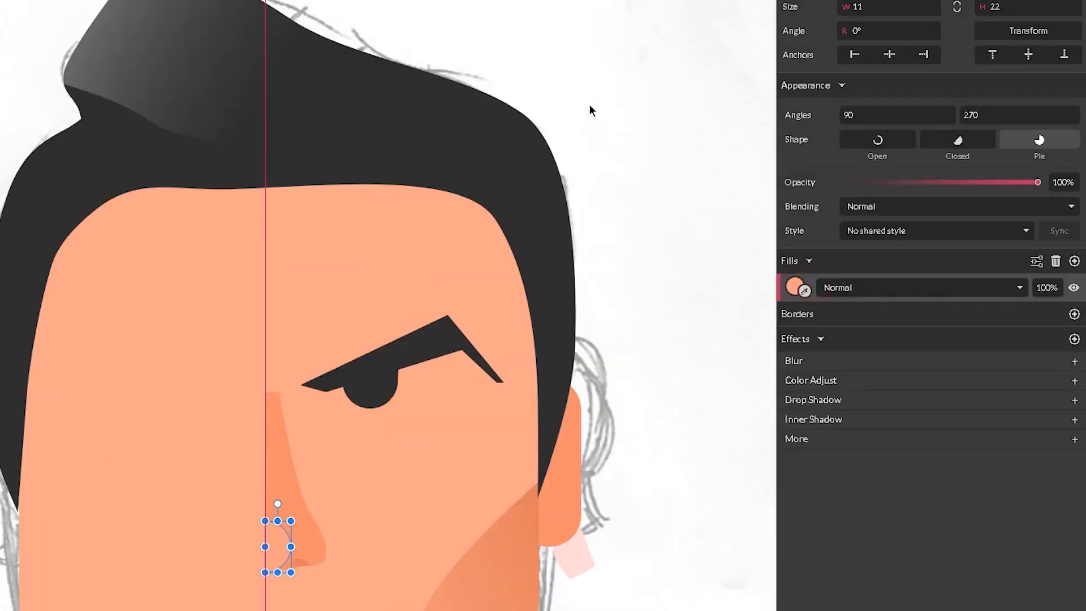
click(177, 83)
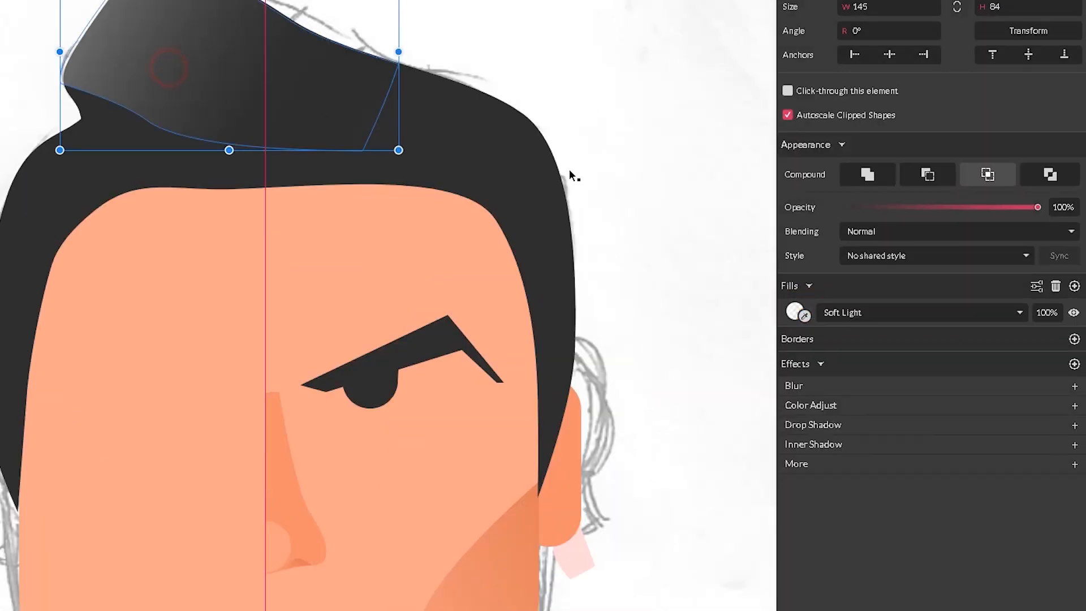
click(795, 311)
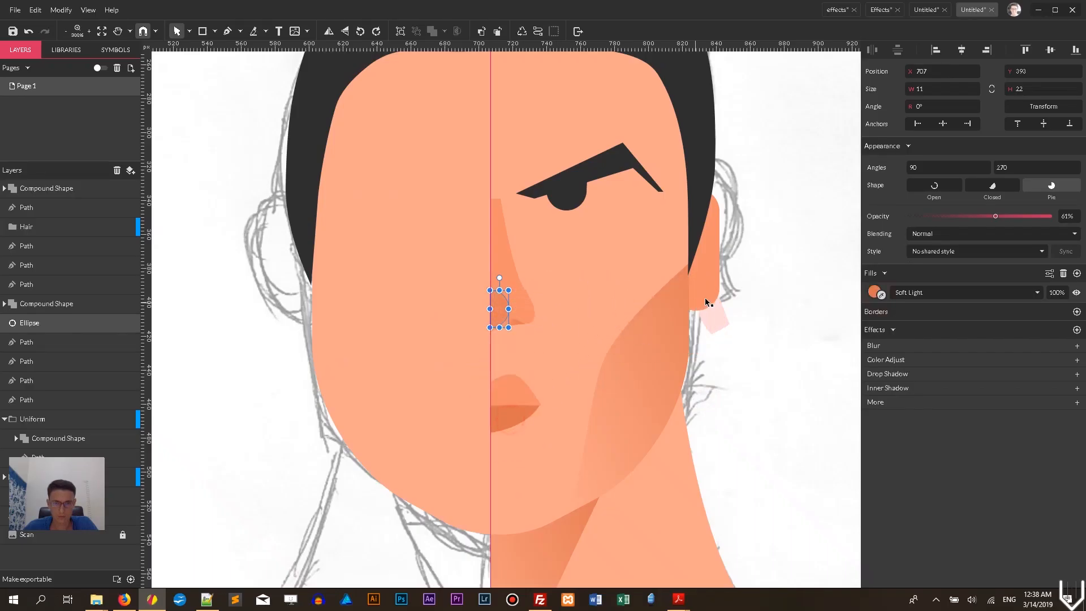
click(770, 294)
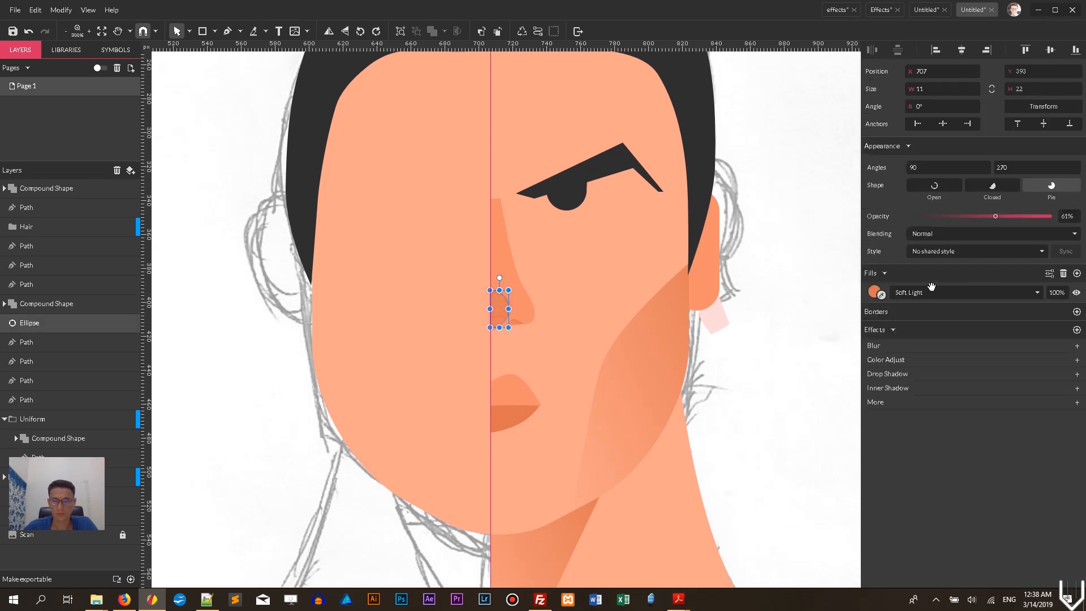
Change the nose-tip ellipse's fill colour to the lighter orange #FB9978.
click(877, 292)
drag(932, 322, 933, 319)
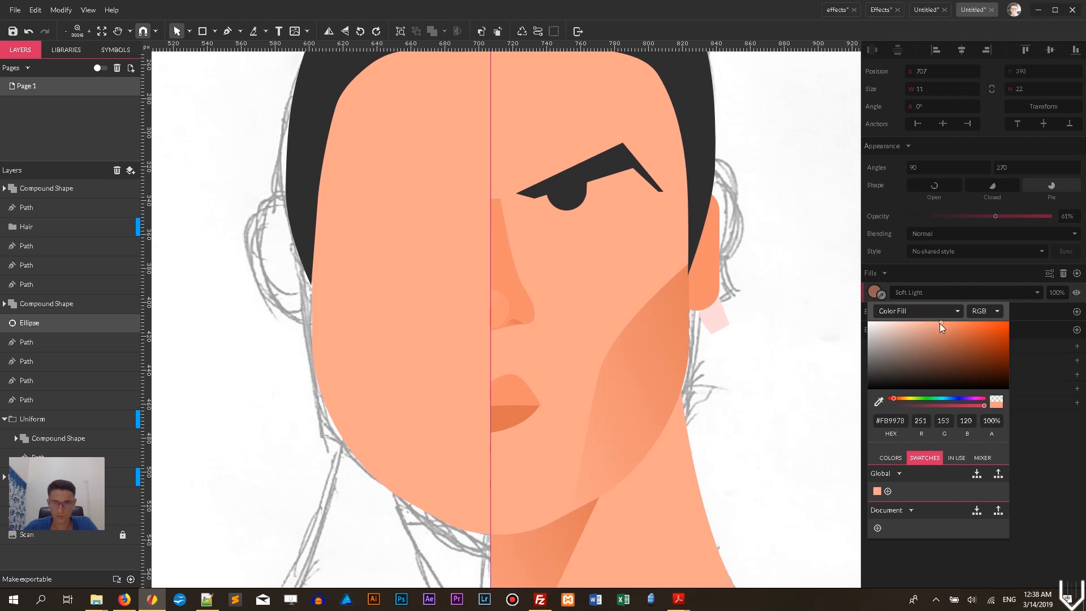
click(717, 216)
click(810, 211)
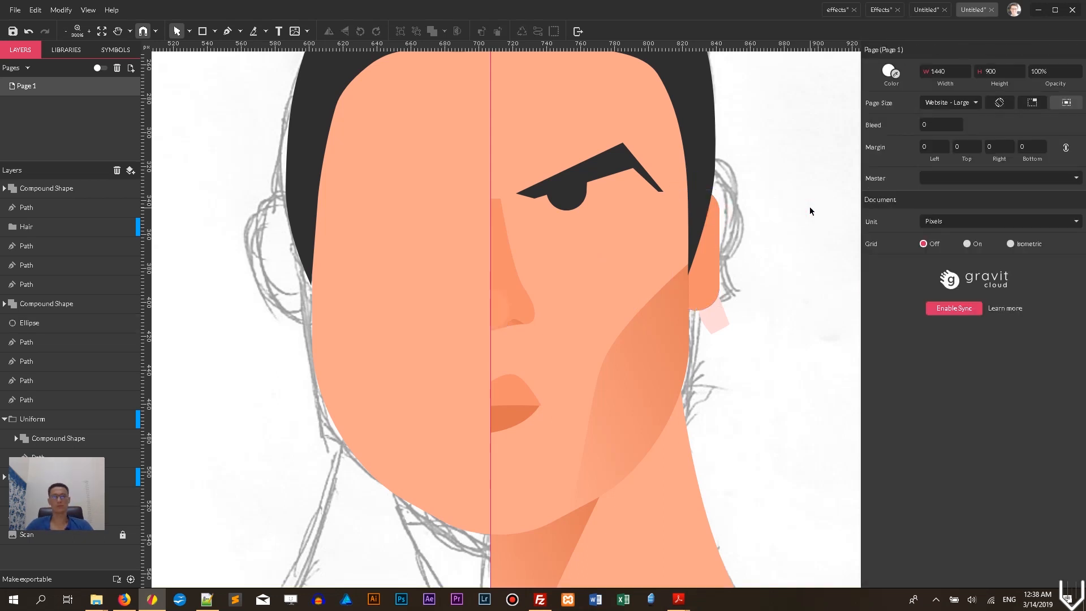
Duplicate the eye, eyebrow, nose, lips, ear and cheek shadow of the finished half-face together and group the copies.
key(ctrl+minus)
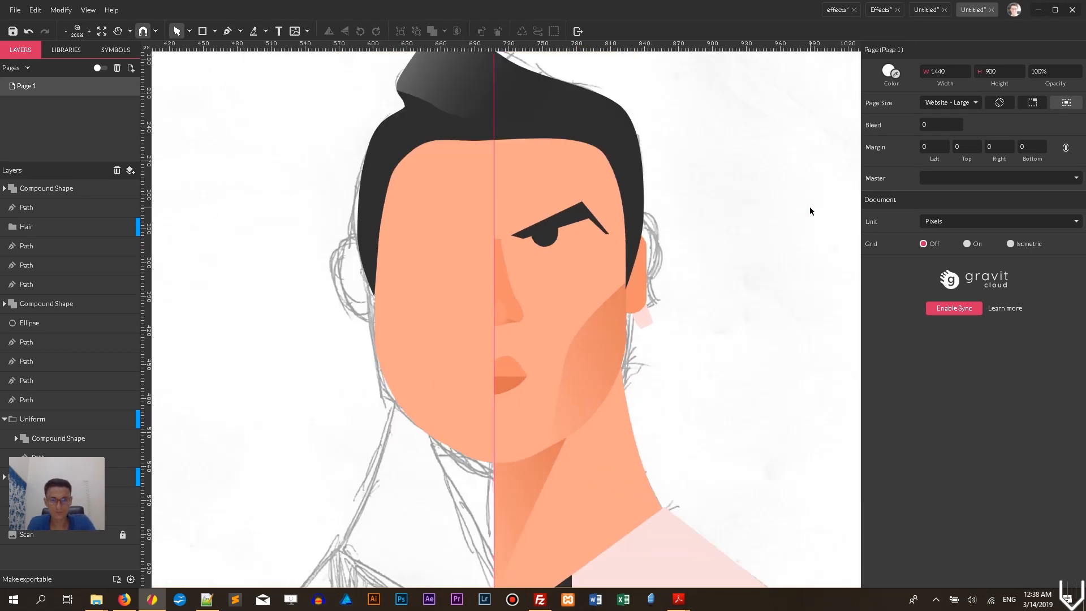
key(ctrl+minus)
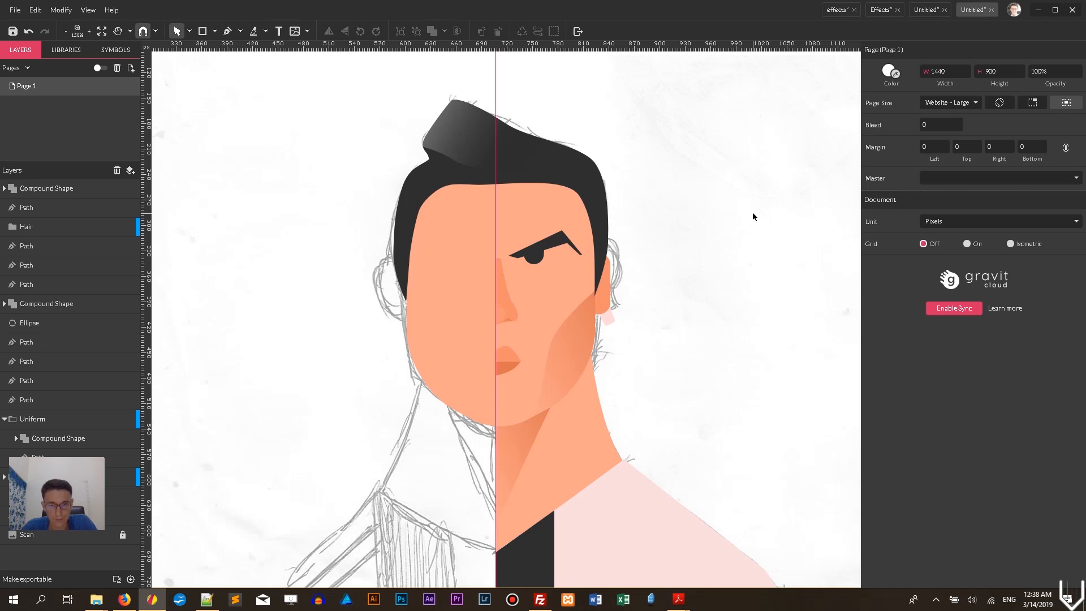
click(501, 313)
shift+click(503, 283)
shift+click(534, 258)
shift+click(565, 236)
shift+click(600, 283)
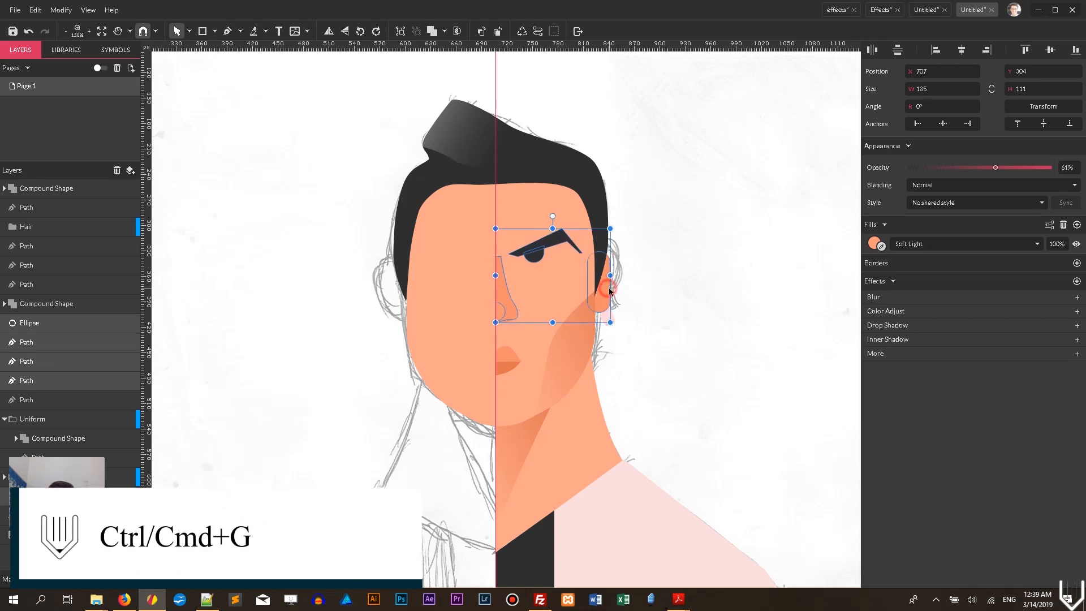
shift+click(509, 356)
shift+click(581, 336)
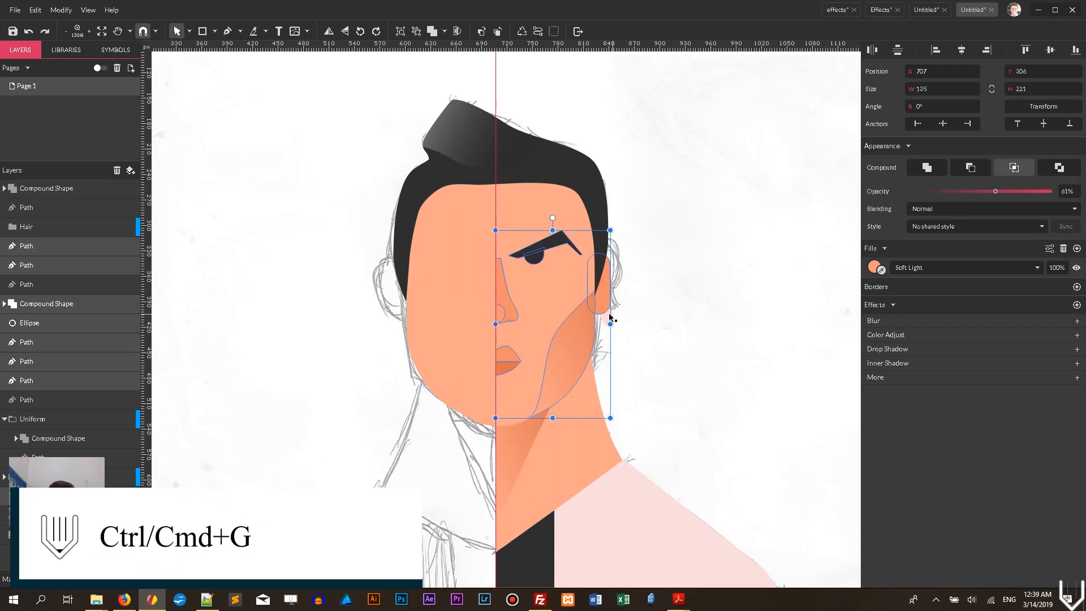
key(ctrl+d)
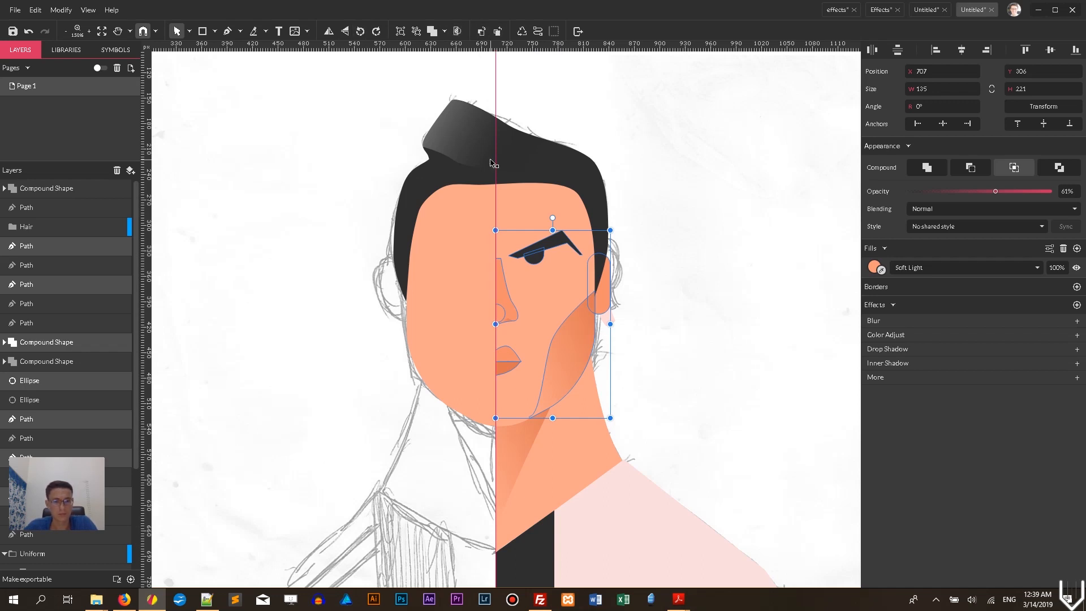
key(ctrl+g)
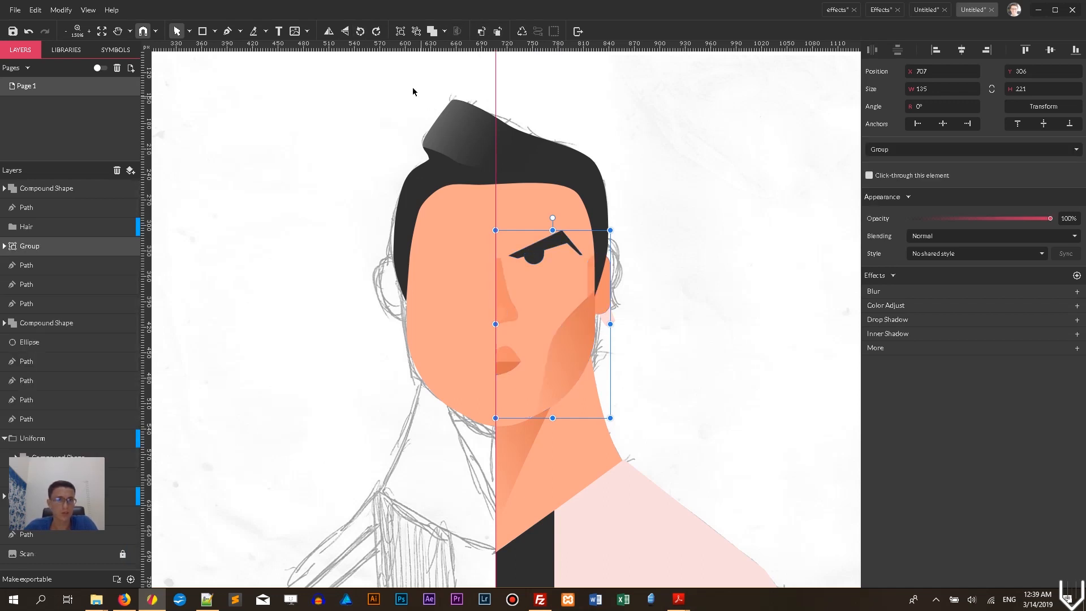
click(328, 31)
drag(568, 334, 486, 334)
key(ctrl+z)
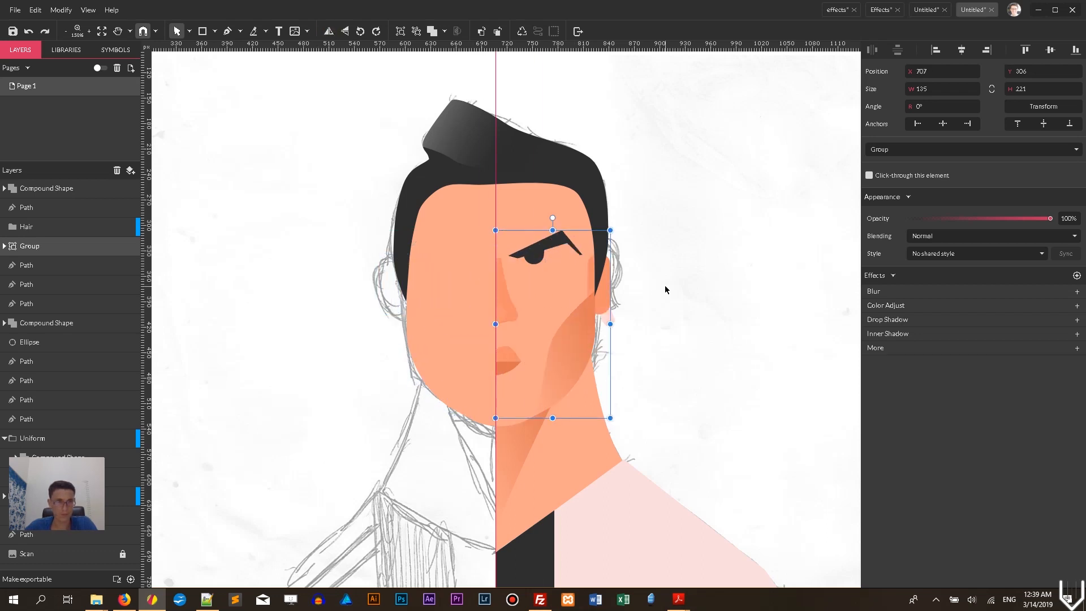
Flip the grouped facial features horizontally and place them against the centre guide on the empty half of the face, at X 572.
drag(583, 340, 723, 335)
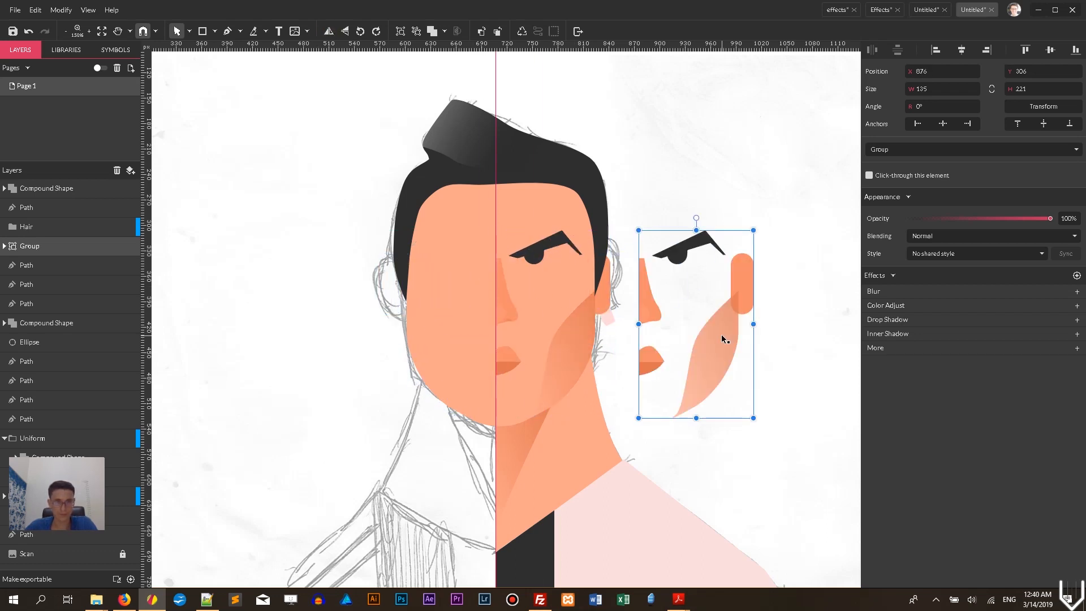
click(328, 31)
drag(683, 353, 425, 344)
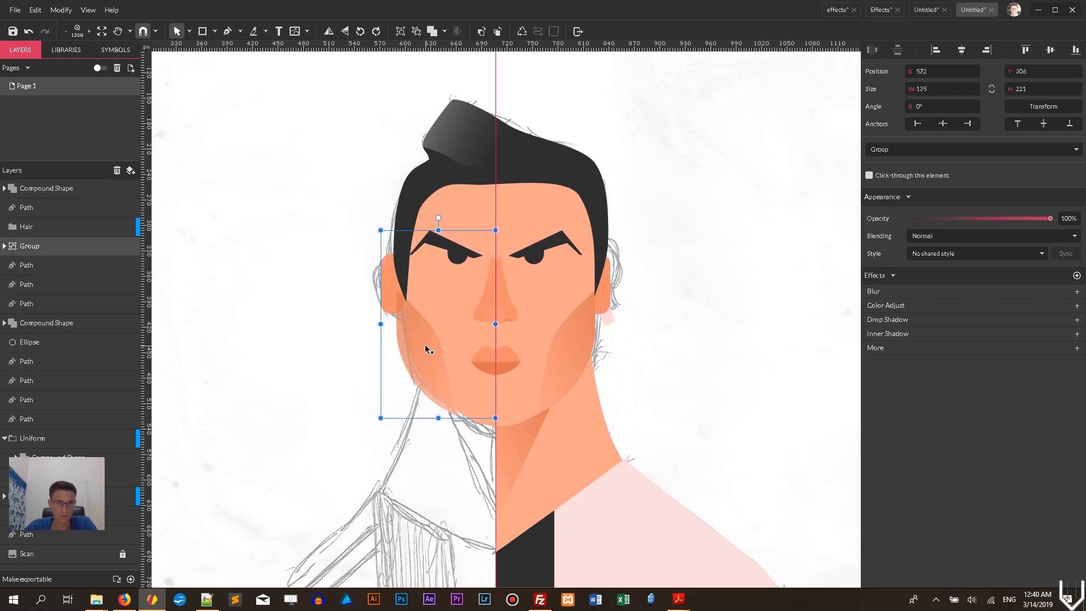
Widen the face shape on its left side to 234 px to meet the outer edge of the mirrored cheek shadow.
click(464, 293)
drag(407, 292, 396, 292)
key(Up)
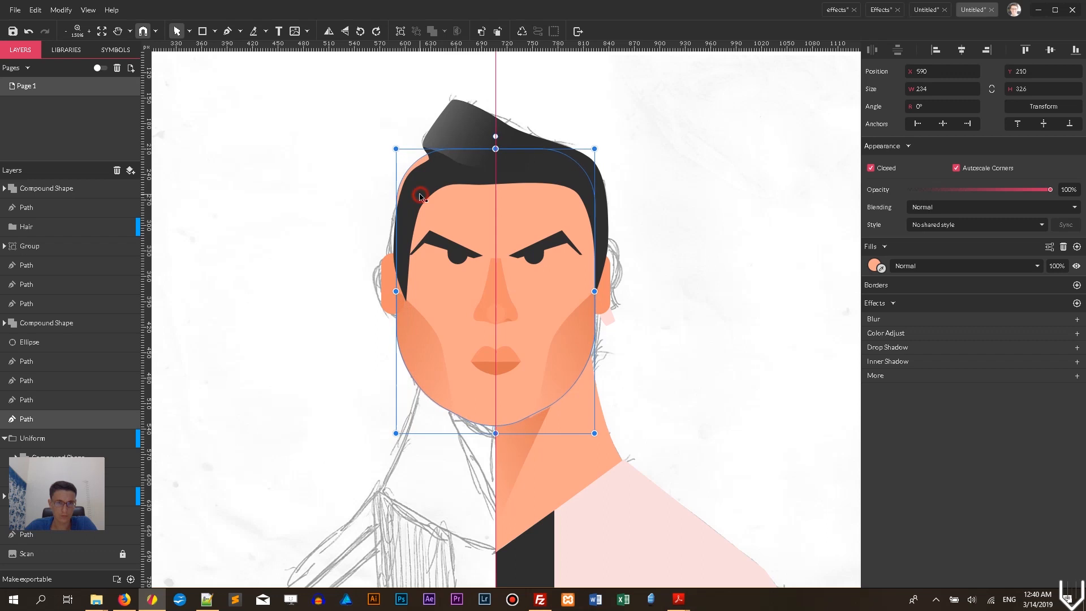
Widen the hair and its highlight together on the left side to 263 px.
click(466, 104)
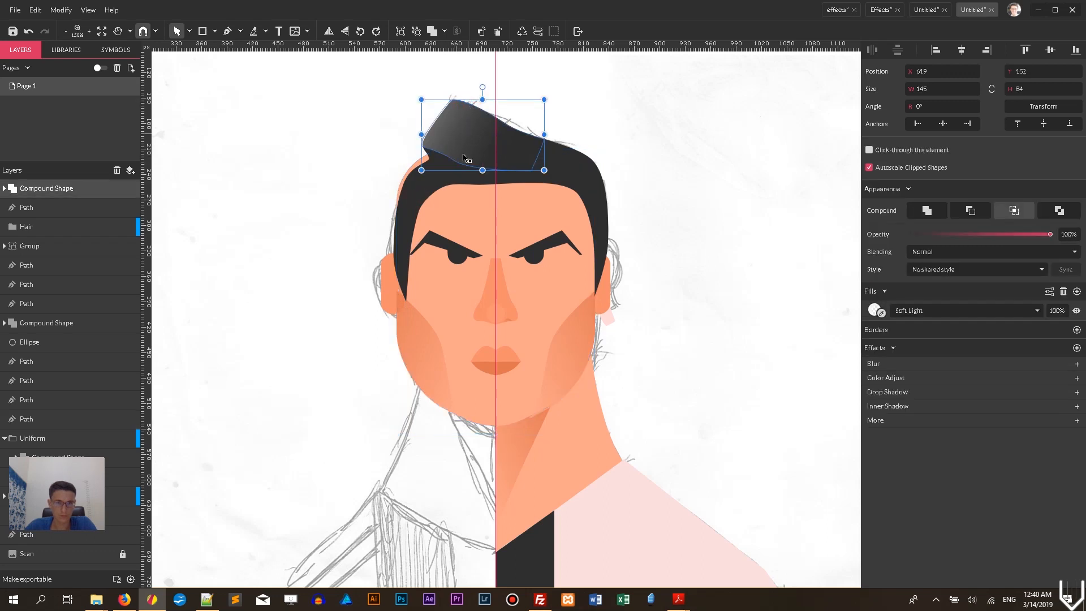
click(431, 188)
drag(394, 201, 386, 201)
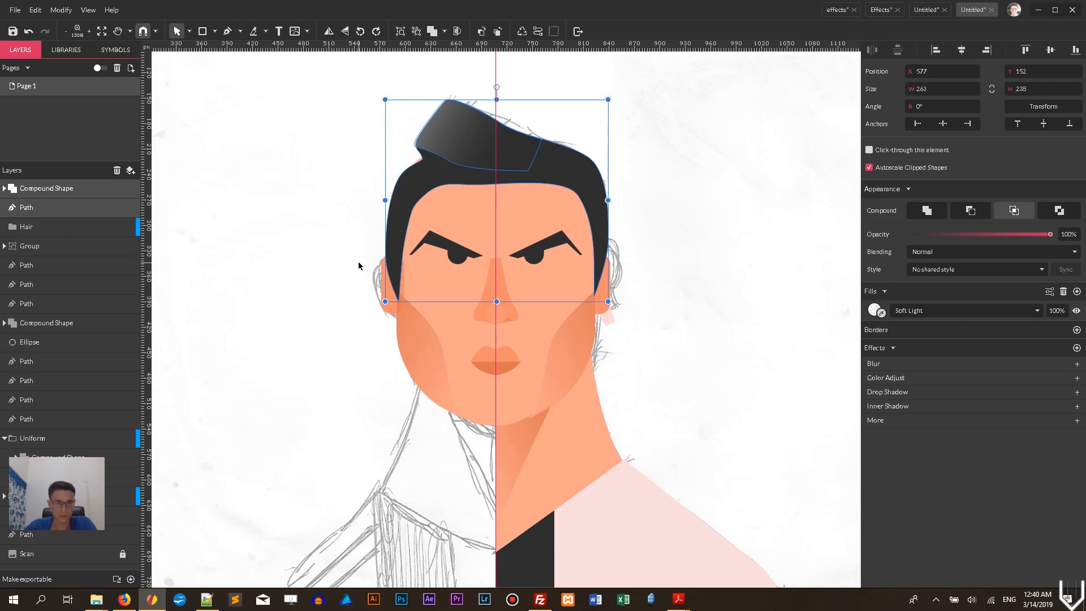
click(353, 279)
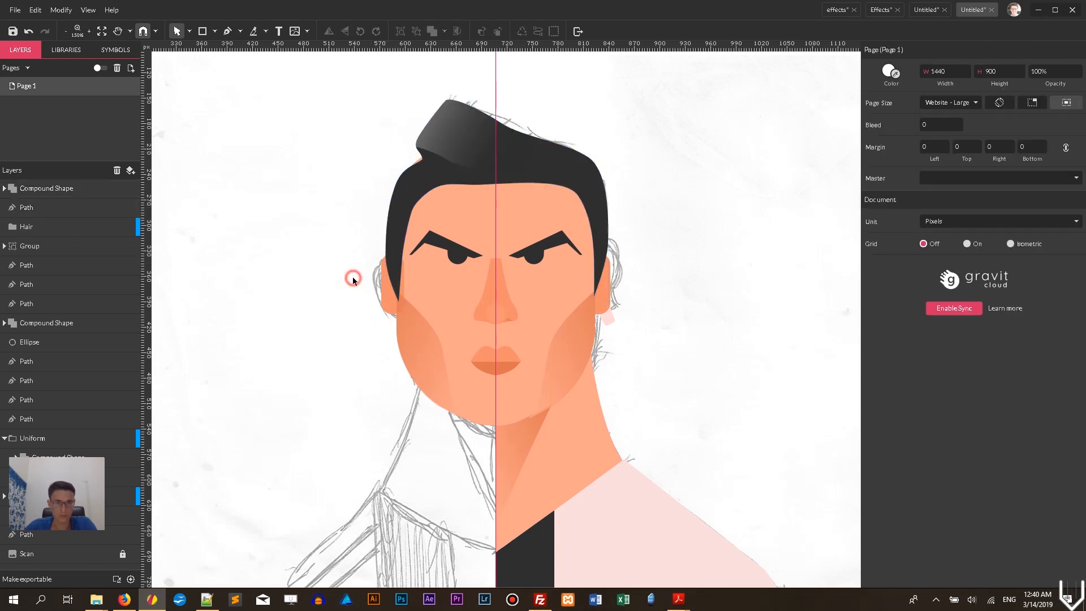
Ungroup the mirrored facial features and extend the tip of the left sideburn slightly downward with the Subselect tool.
click(383, 291)
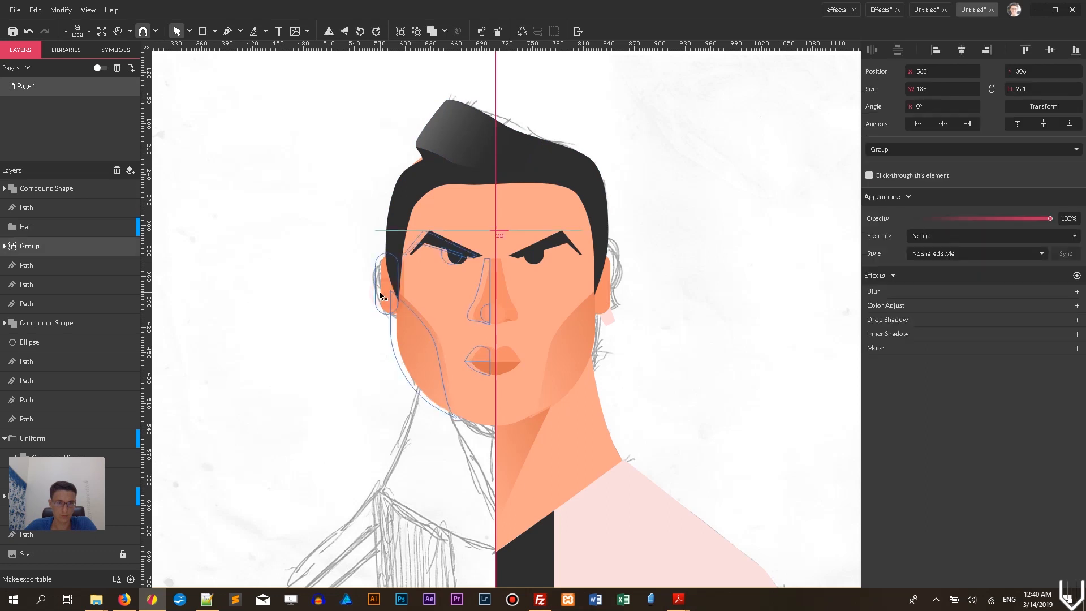
double_click(394, 331)
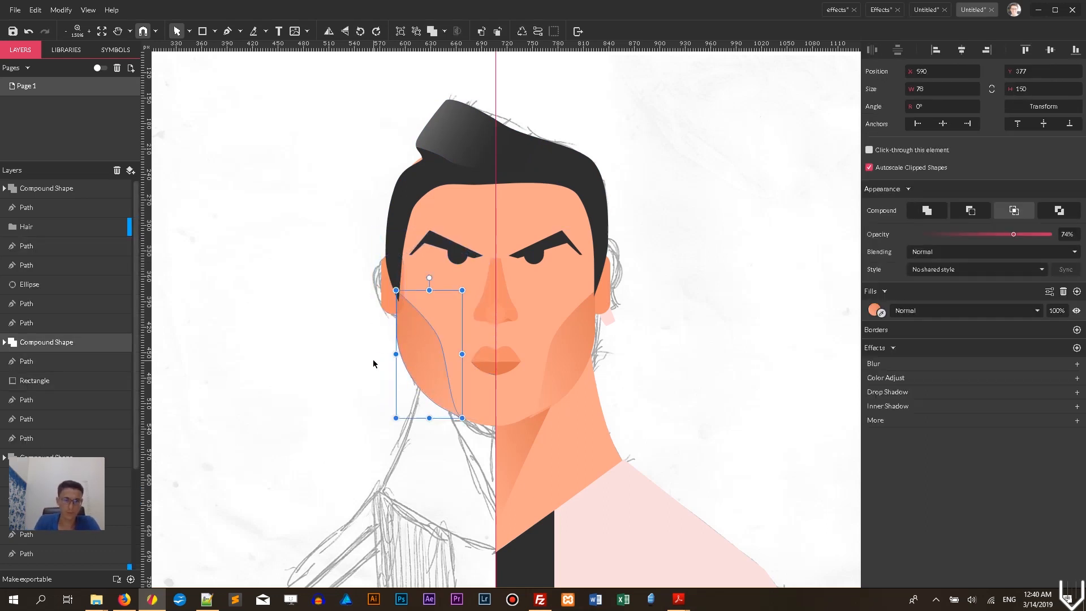
click(392, 257)
click(189, 31)
click(210, 63)
drag(398, 301, 402, 308)
click(321, 315)
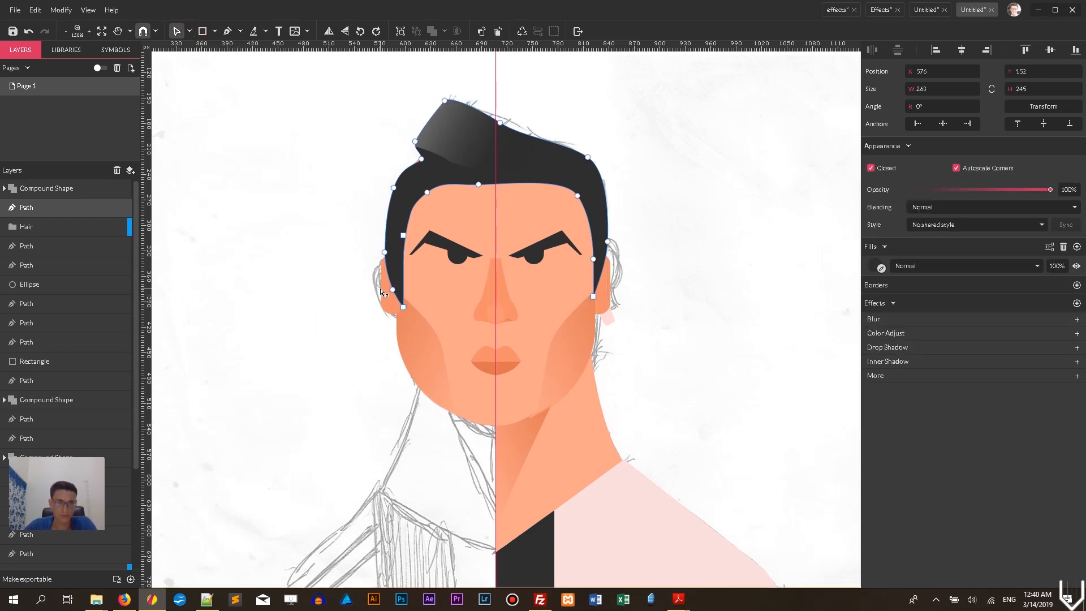
Move the mirrored left ear behind the face and hair, keeping it in front of the scan.
click(311, 284)
click(385, 287)
key(ctrl+shift+Down)
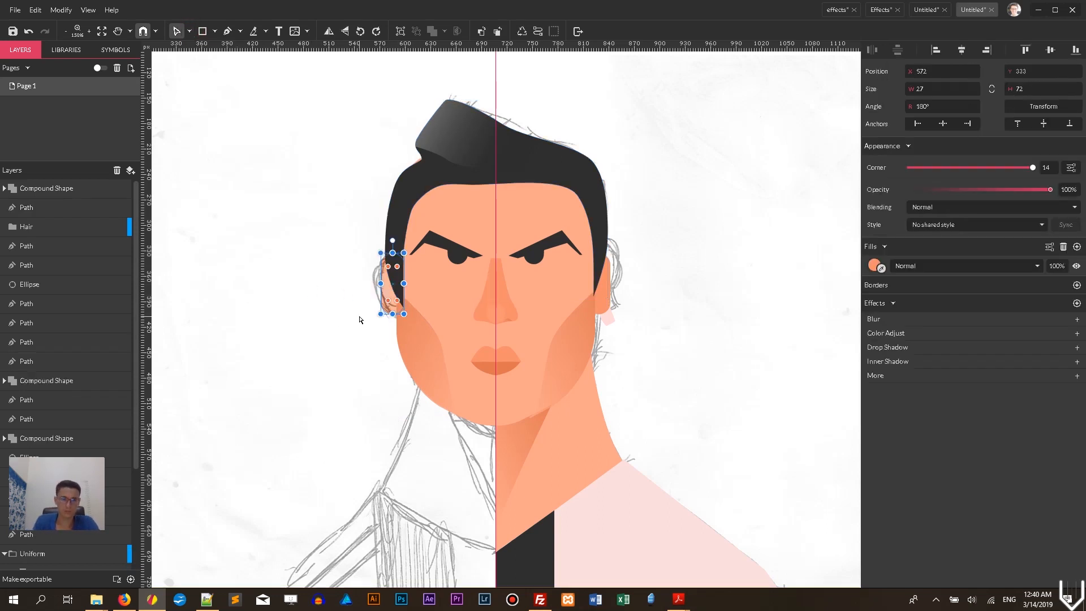
key(ctrl+Up)
click(350, 312)
Refine the hair outline by shifting the left sideburn's inner points outward and the notch point under the quiff up and left.
click(396, 245)
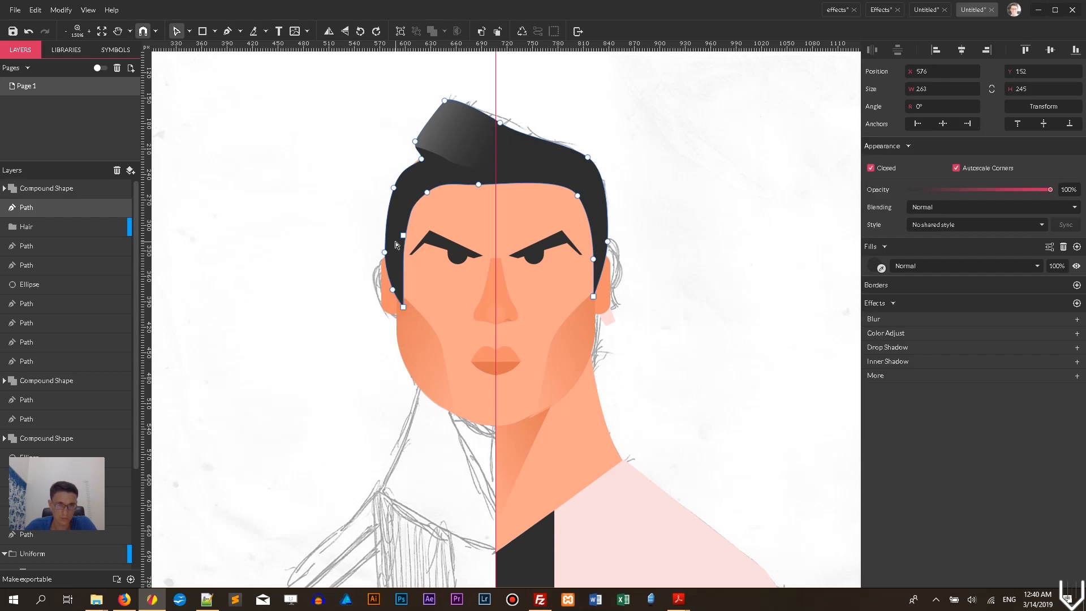
click(400, 305)
click(401, 237)
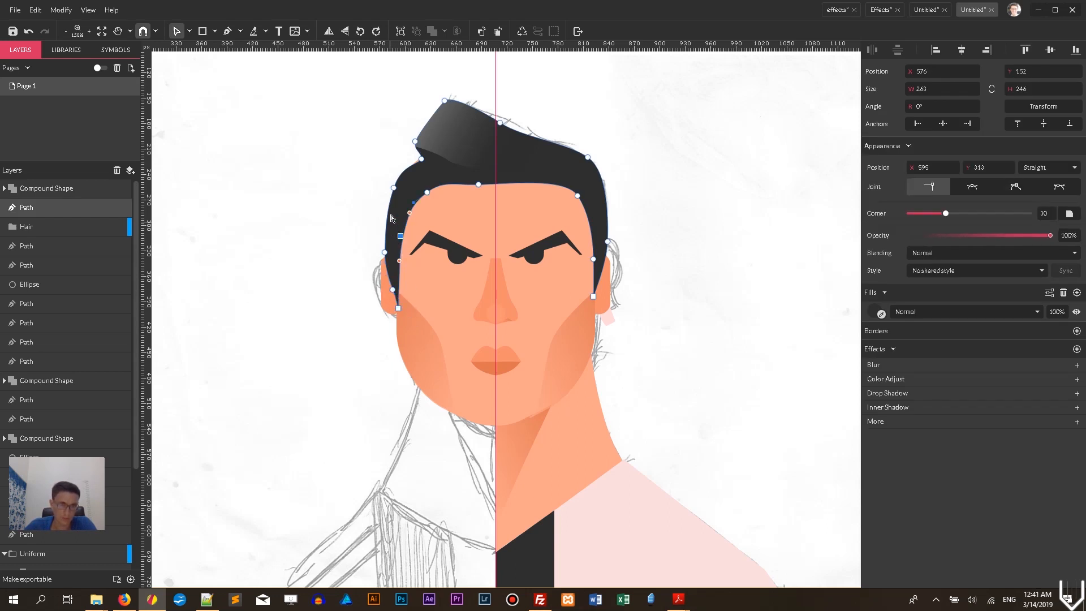
click(351, 220)
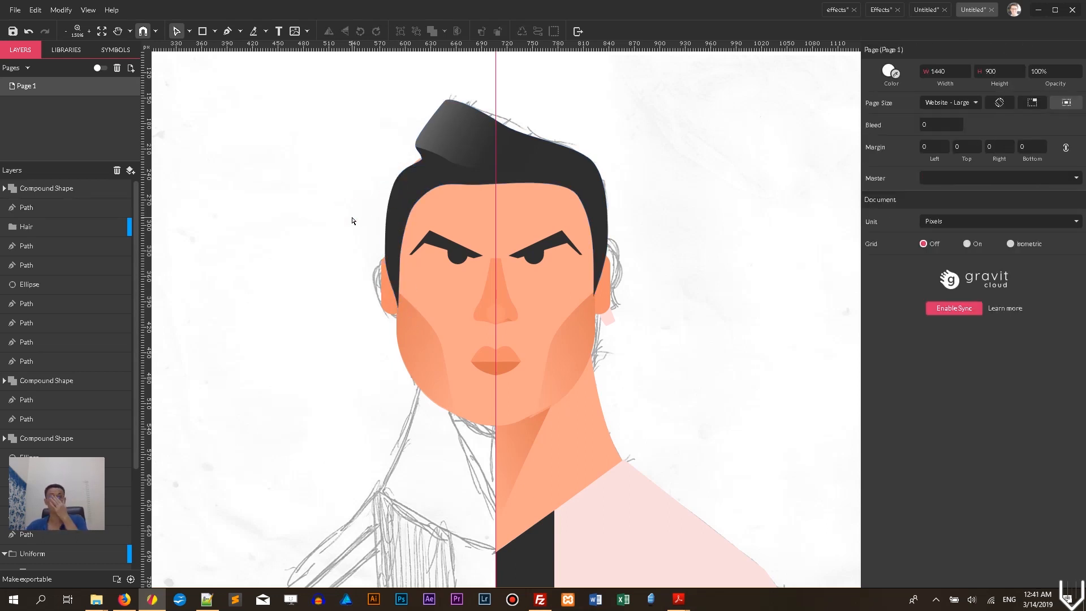
click(434, 180)
drag(422, 160, 418, 154)
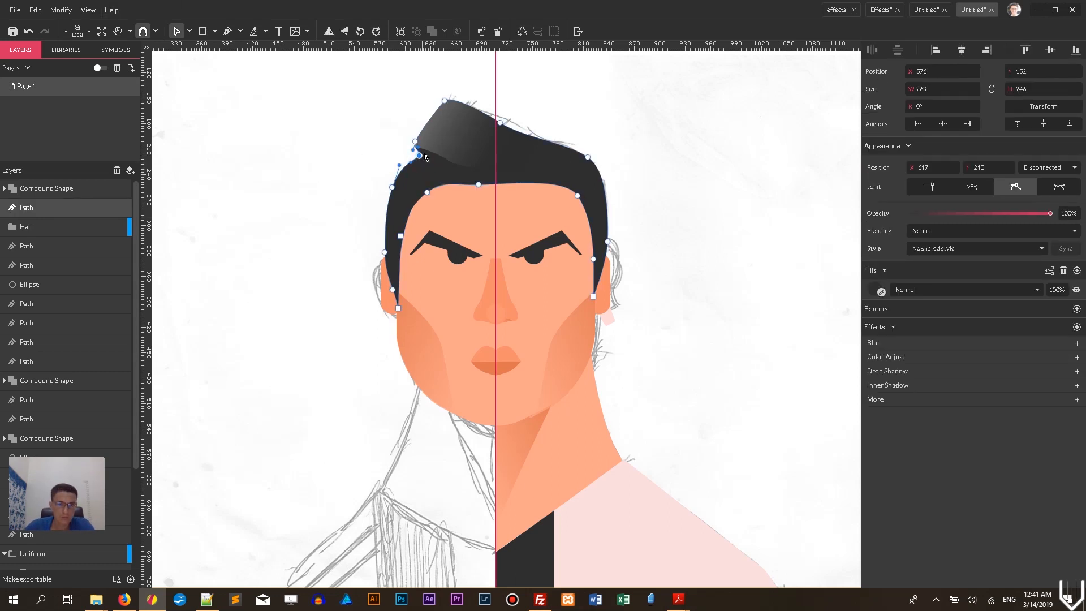
Move the hair path and its highlight into the Hair layer and stretch the hair upward to 255 px high.
click(488, 84)
click(557, 158)
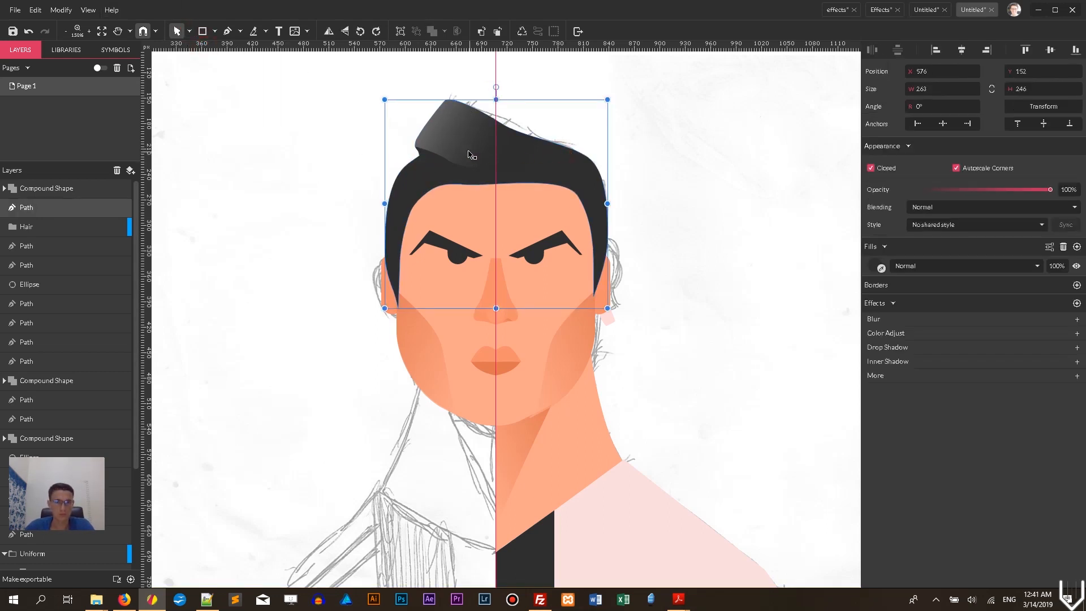
drag(45, 210, 44, 227)
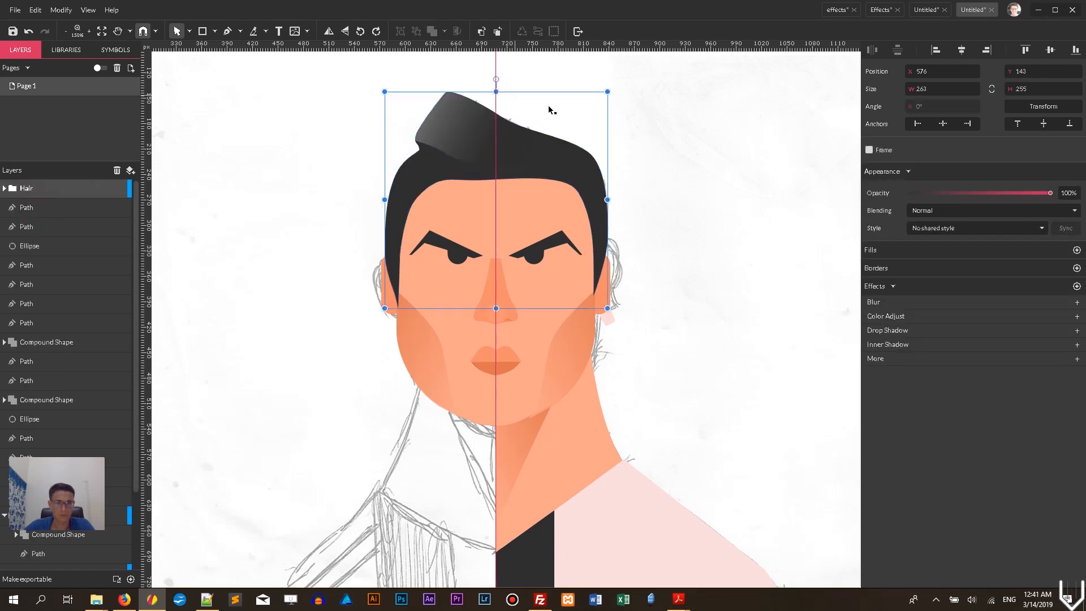
click(652, 121)
scroll(651, 118, down, 3)
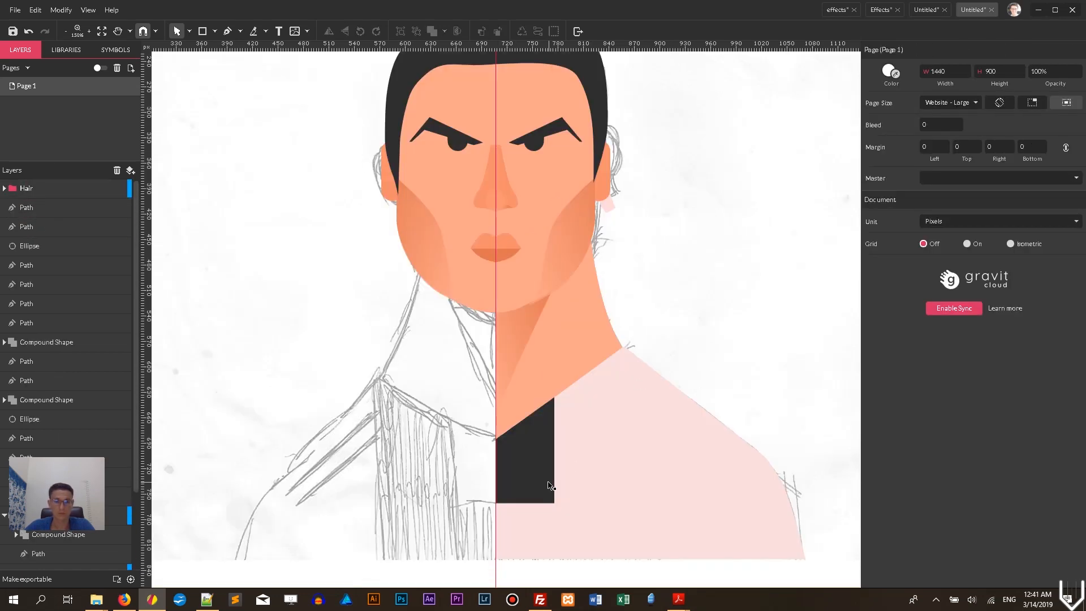
click(582, 297)
click(618, 276)
click(574, 254)
key(ctrl+plus)
click(755, 334)
click(461, 356)
drag(501, 442, 500, 438)
click(592, 376)
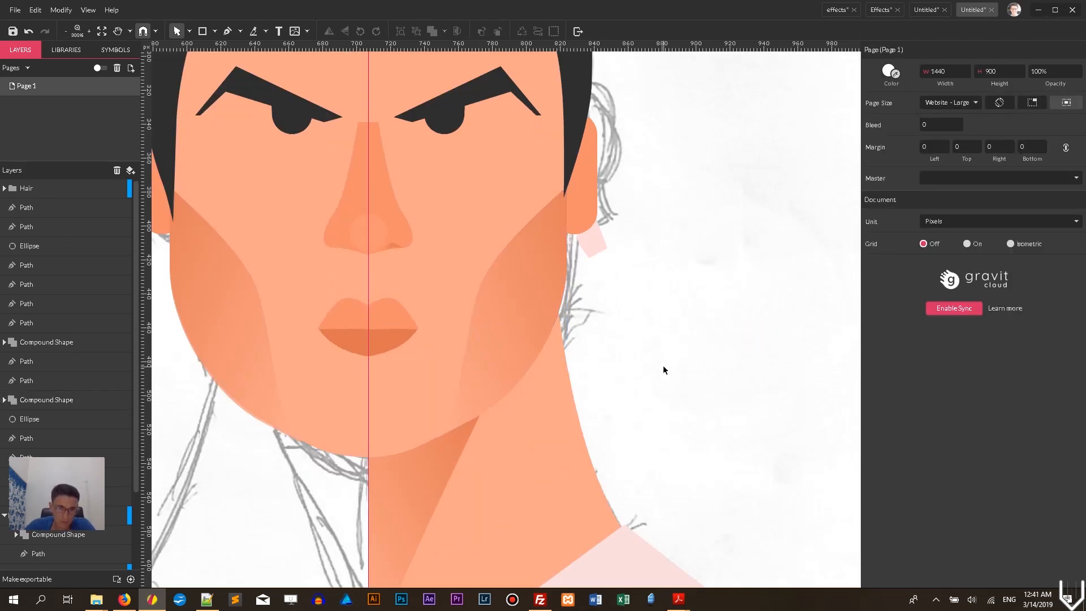
Duplicate the neck, neck shadow, pink uniform and dark chest panel together and group the copies.
click(431, 486)
shift+click(504, 472)
scroll(728, 390, down, 6)
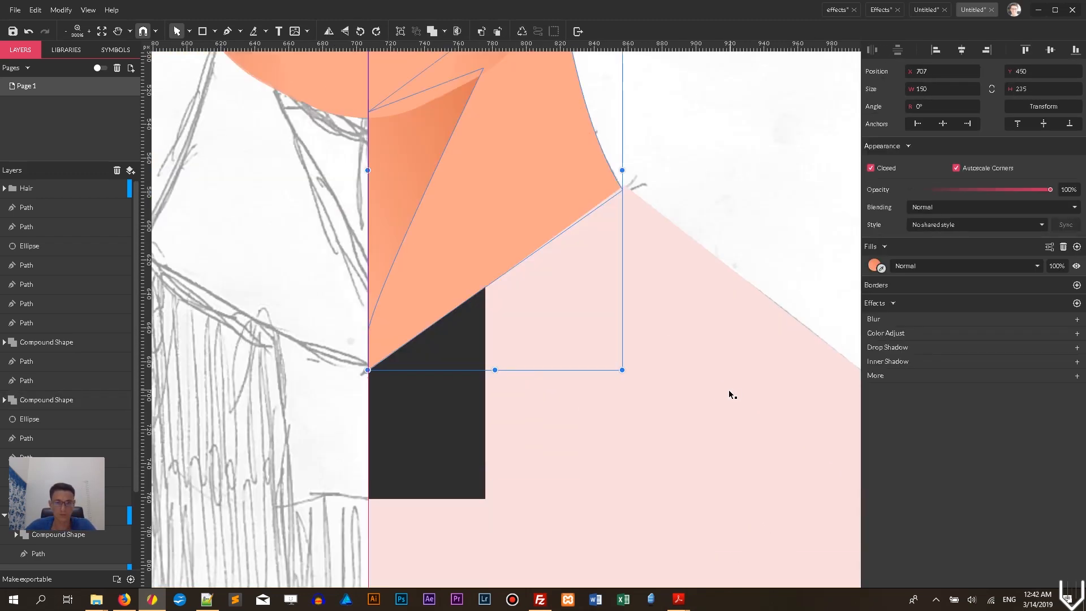
shift+click(690, 402)
key(ctrl+g)
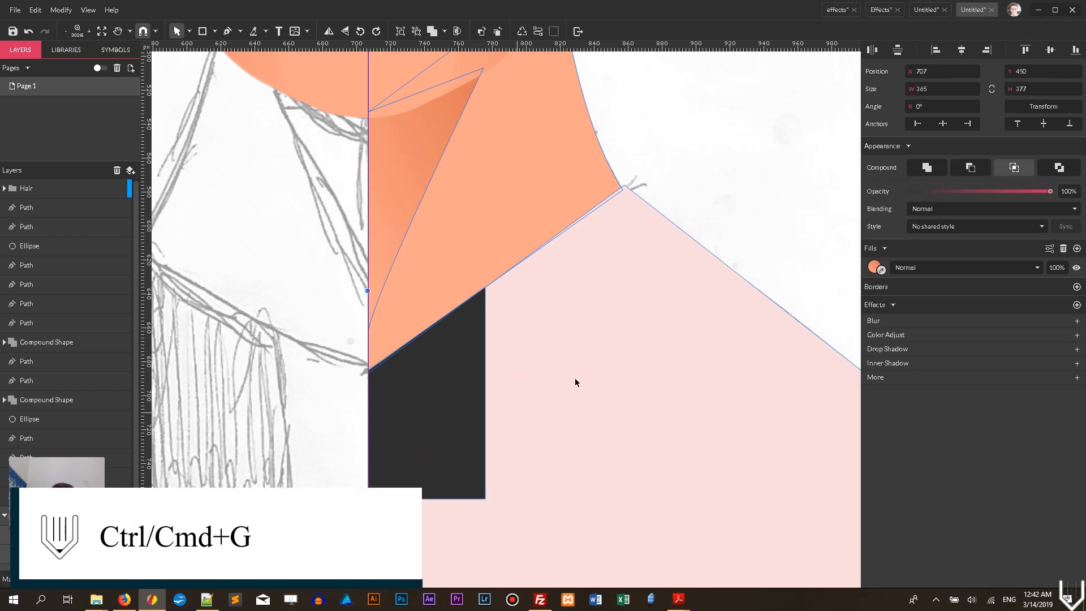
key(ctrl+minus)
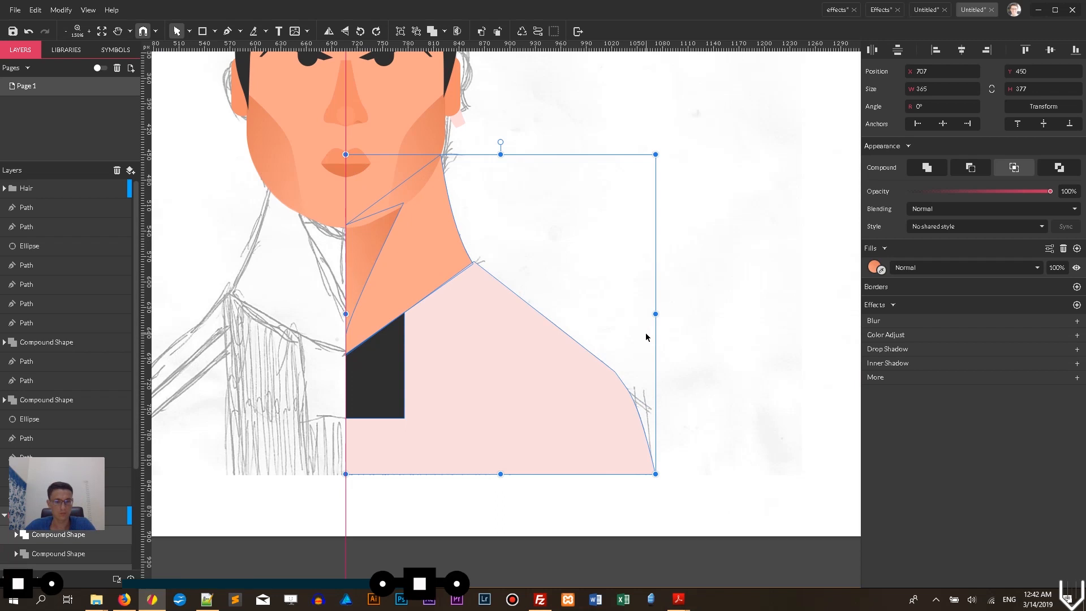
key(ctrl+d)
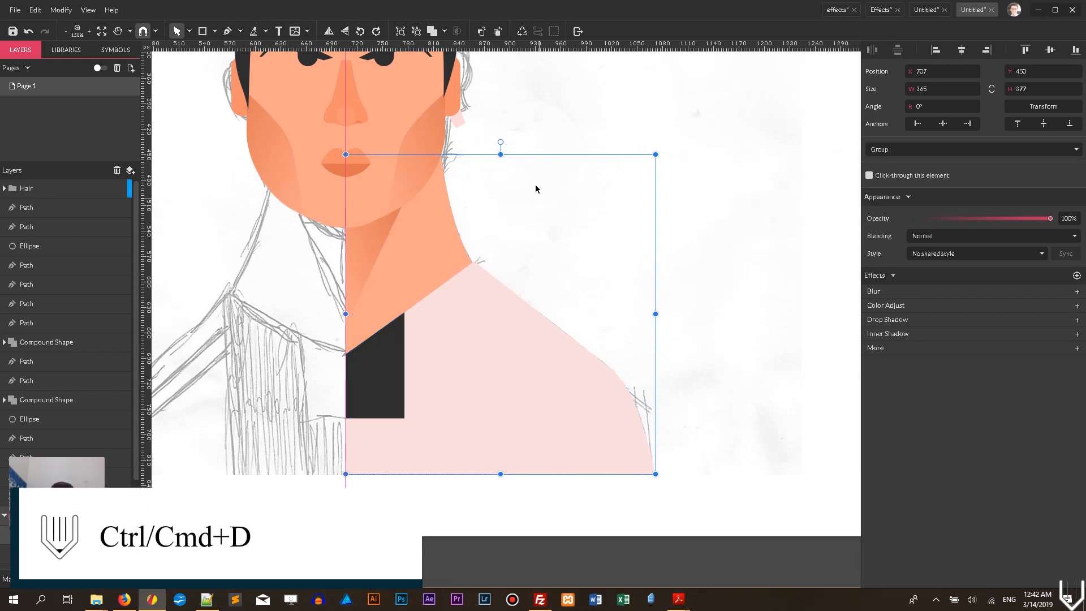
Flip the neck and uniform group horizontally and align it with the centre guide on the empty half, at X 342.
click(343, 32)
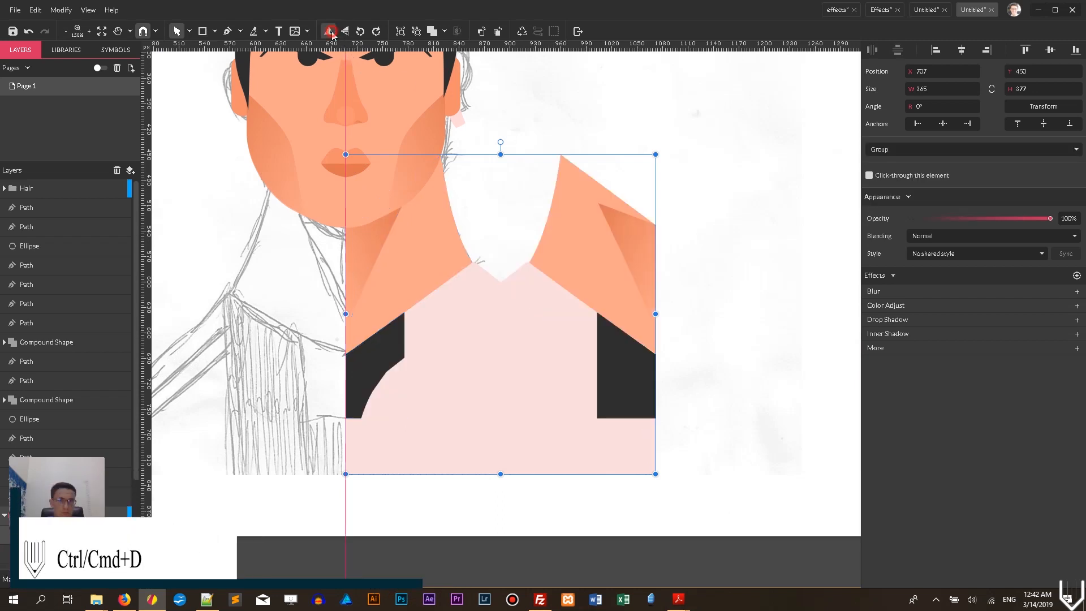
drag(566, 360, 284, 367)
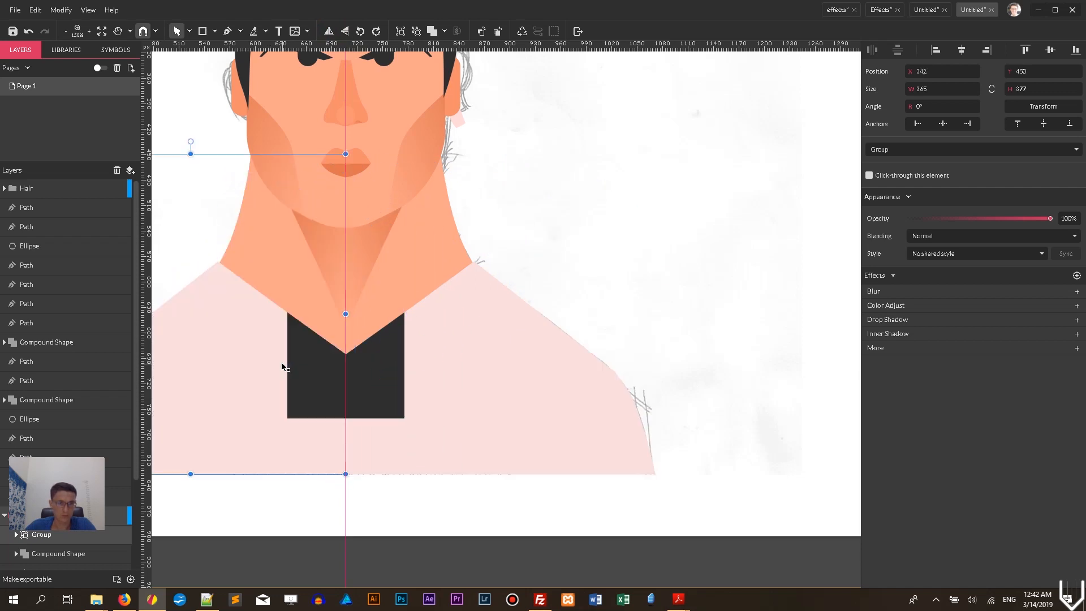
click(609, 155)
Move all of the character's shapes off the sketch to the left, to X -32 and Y 139.
key(space)
drag(573, 173, 715, 266)
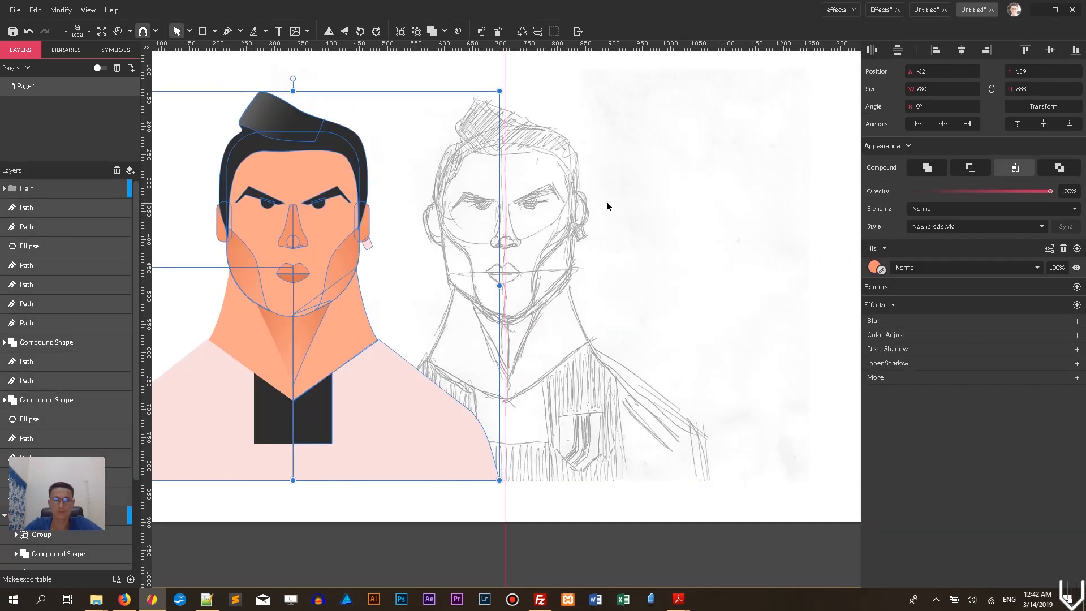
click(594, 195)
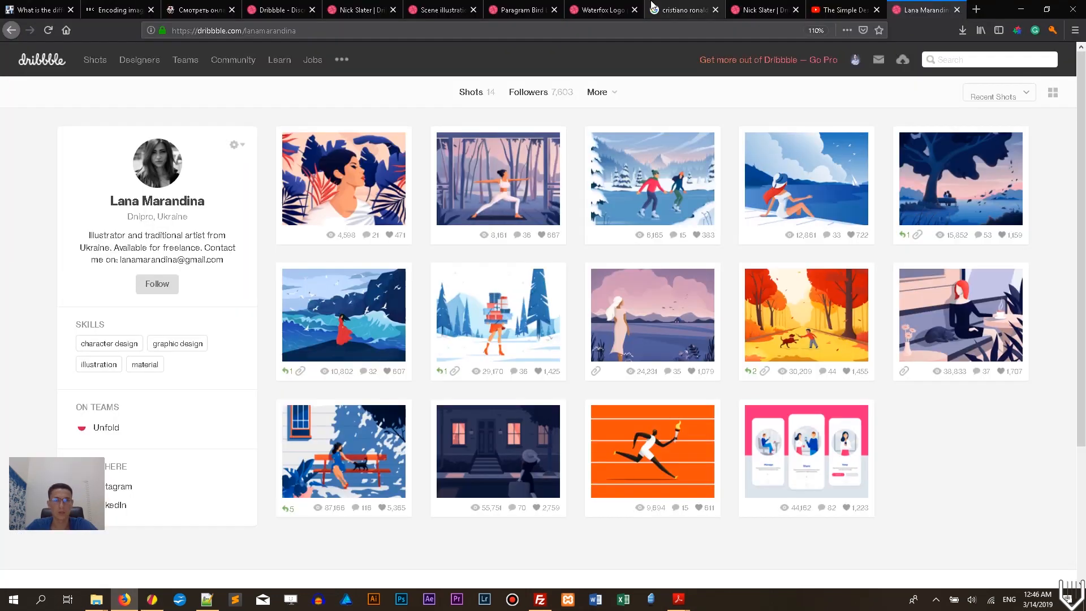
Search the web for "cr juventus" in a new browser tab.
key(ctrl+t)
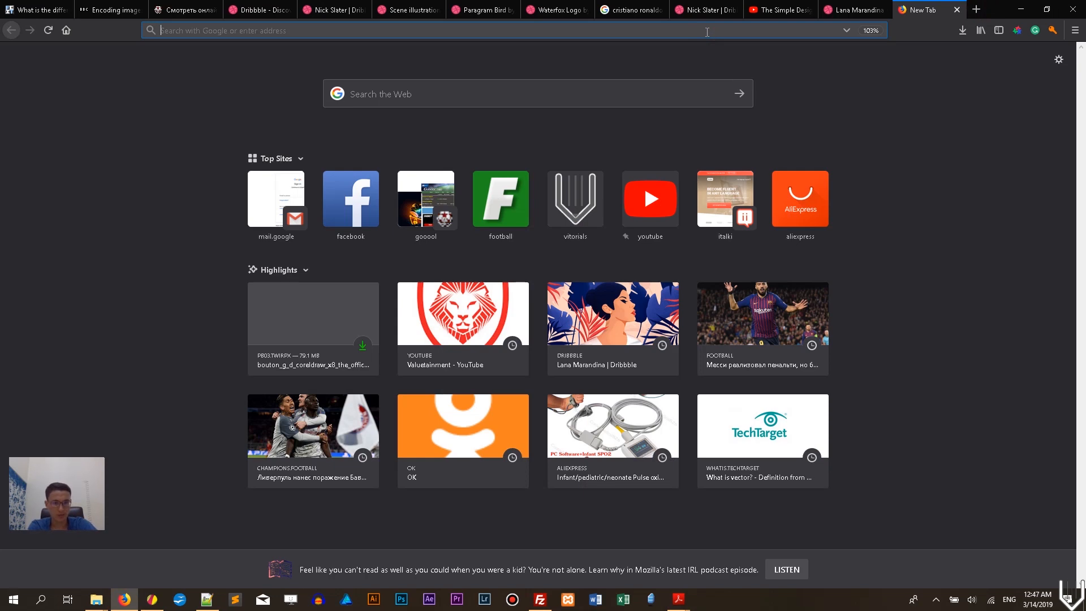
text(crisita)
key(BackSpace)
key(BackSpace)
key(BackSpace)
key(BackSpace)
key(BackSpace)
key(BackSpace)
key(BackSpace)
text(cr juventus)
key(Return)
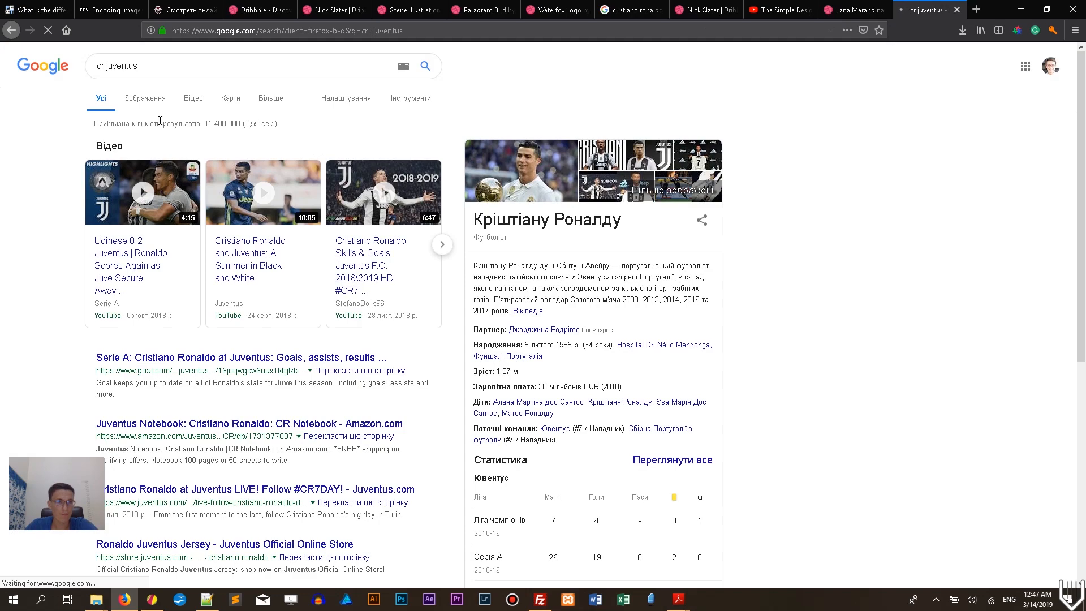
Enlarge a photo of the black-and-white striped jersey among the image results and compare it with the portrait in Gravit Designer.
click(145, 98)
click(130, 218)
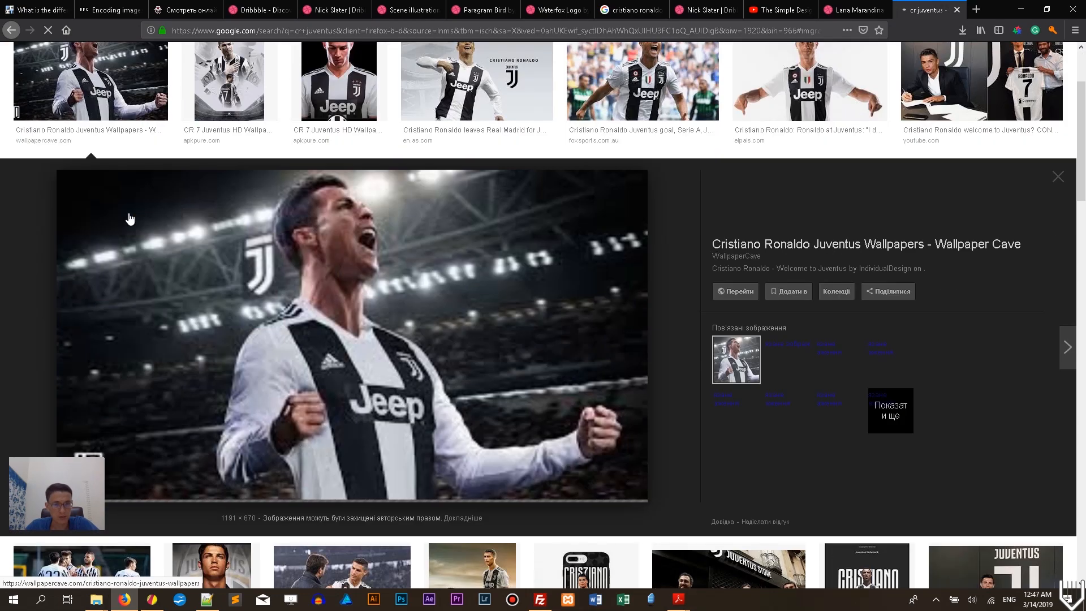
click(140, 604)
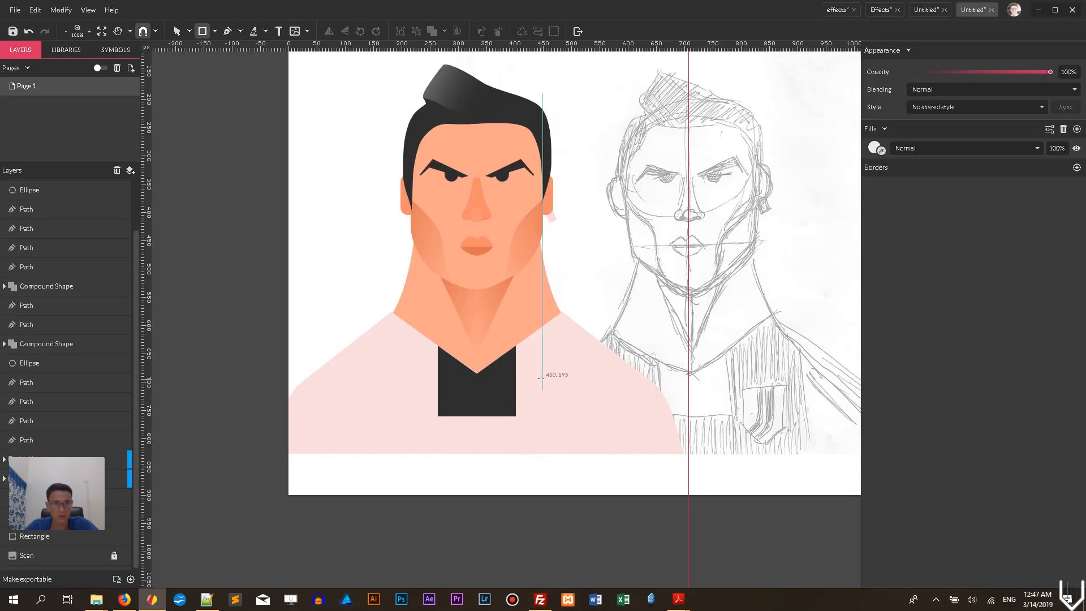
click(124, 601)
click(124, 601)
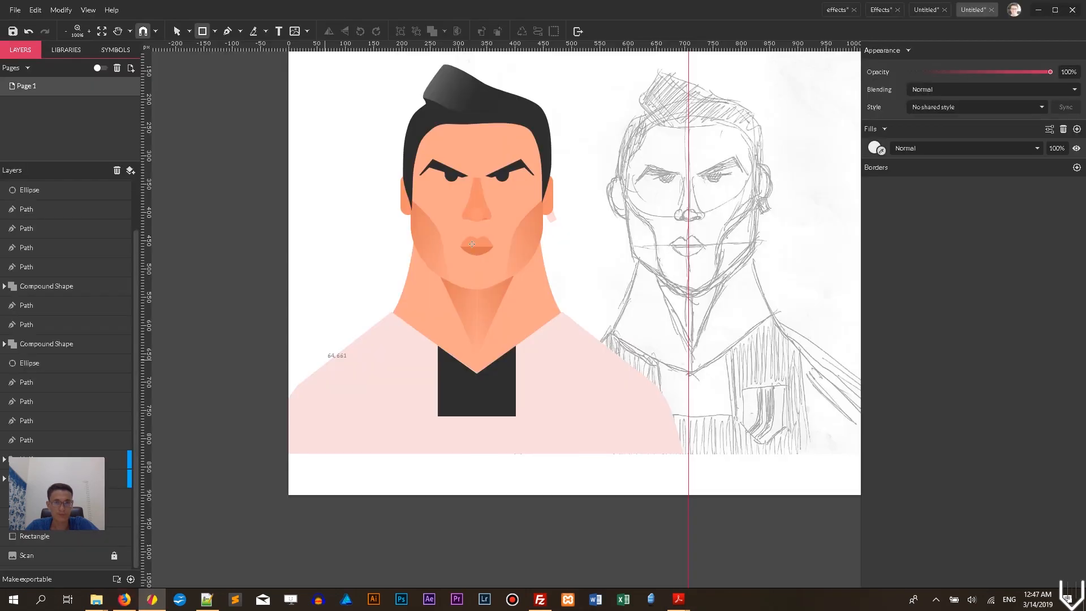
Draw a vertical rectangle about 125 by 346 px over the pink uniform, against the outer edge of the dark chest panel.
click(215, 31)
click(238, 65)
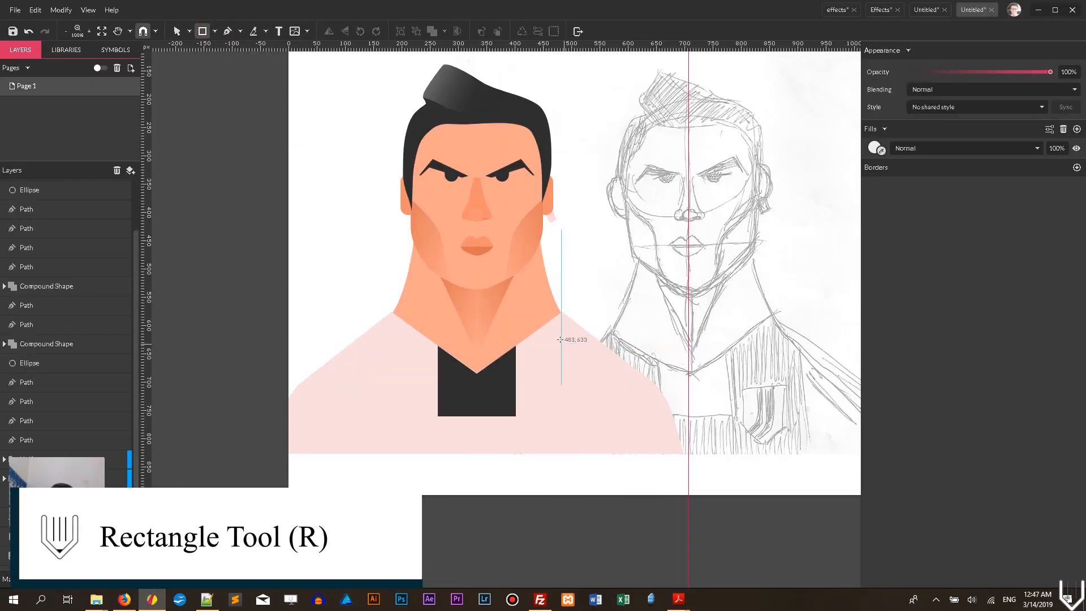
drag(516, 276, 585, 471)
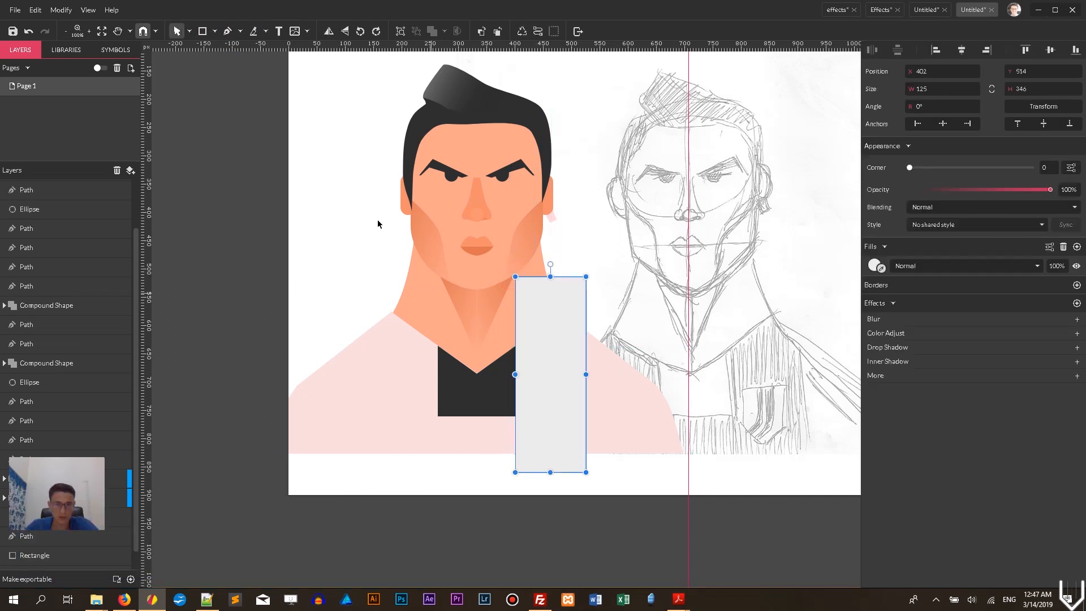
Duplicate the right half of the pink uniform and intersect the copy with the rectangle to form a vertical shoulder strip.
click(215, 31)
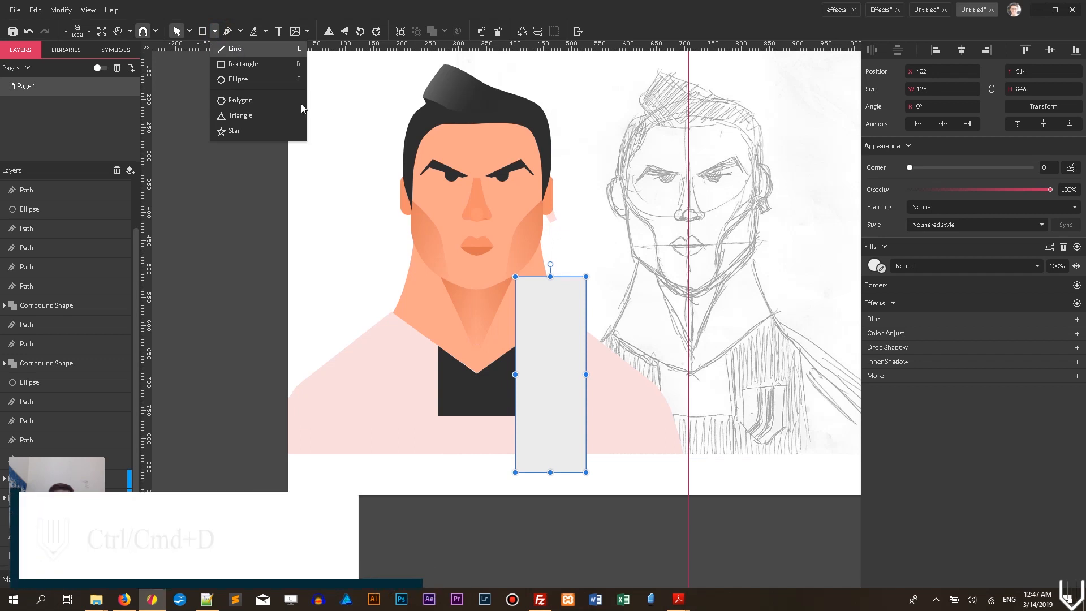
click(617, 398)
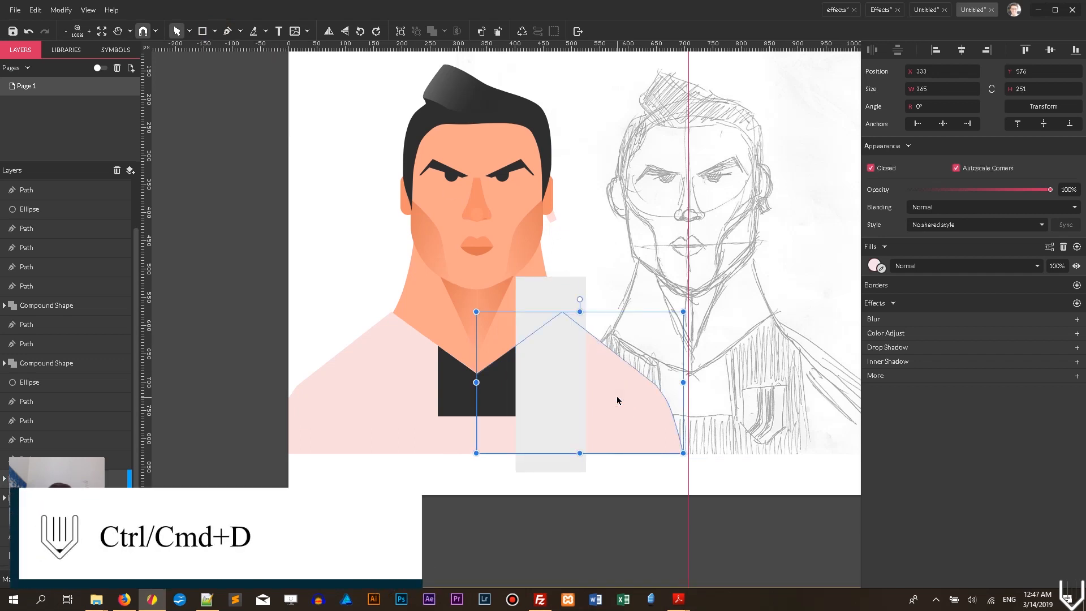
shift+click(552, 373)
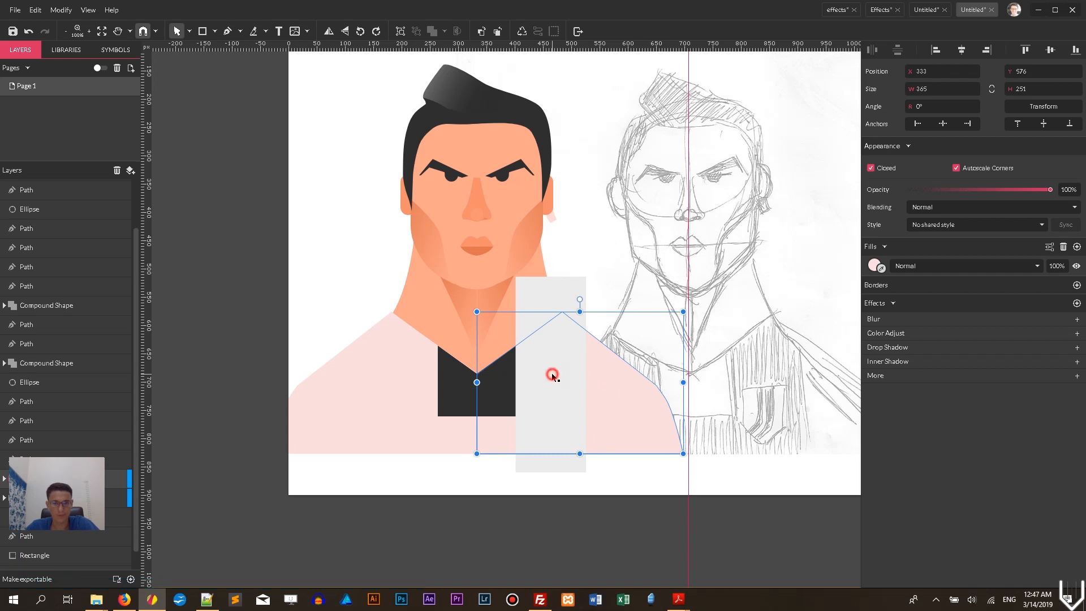
click(877, 244)
click(876, 245)
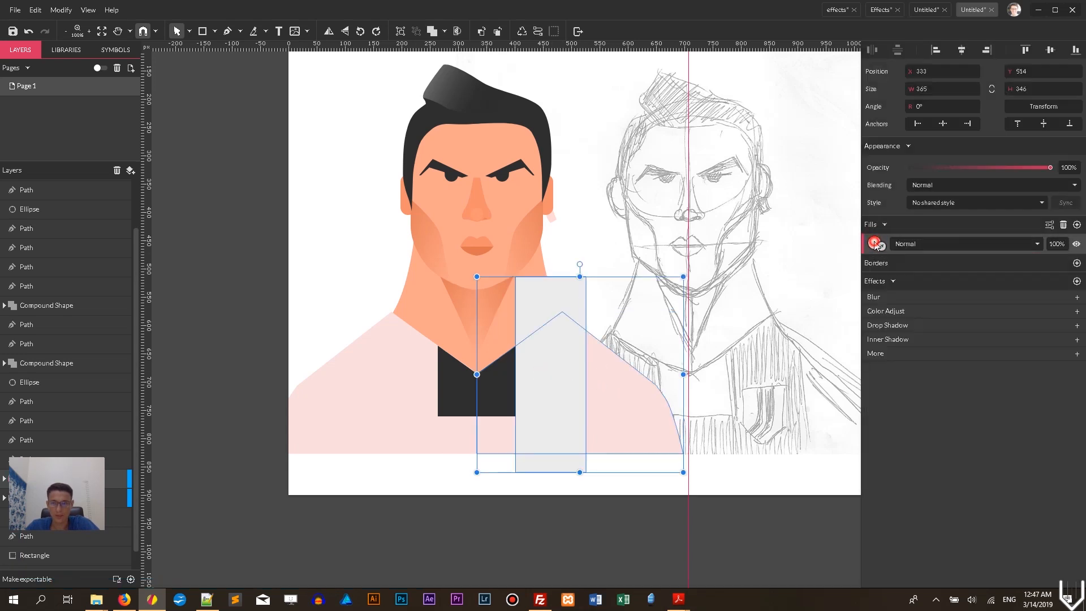
click(445, 33)
click(469, 81)
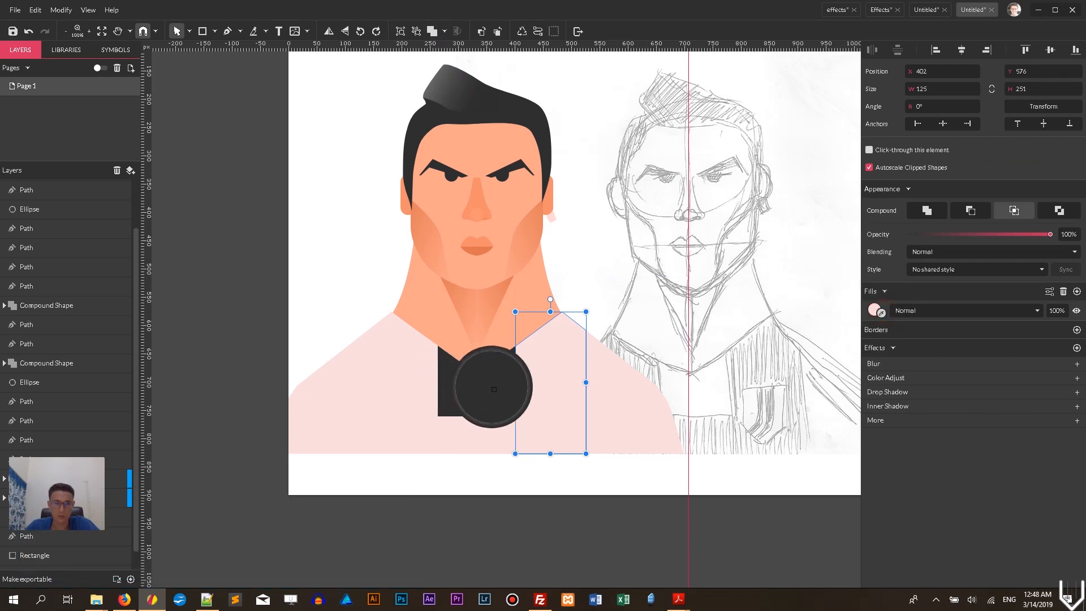
Fill the shoulder strip with the chest panel's dark colour and delete both halves of the old chest panel.
click(494, 389)
click(708, 289)
click(480, 396)
key(Delete)
click(450, 400)
key(Delete)
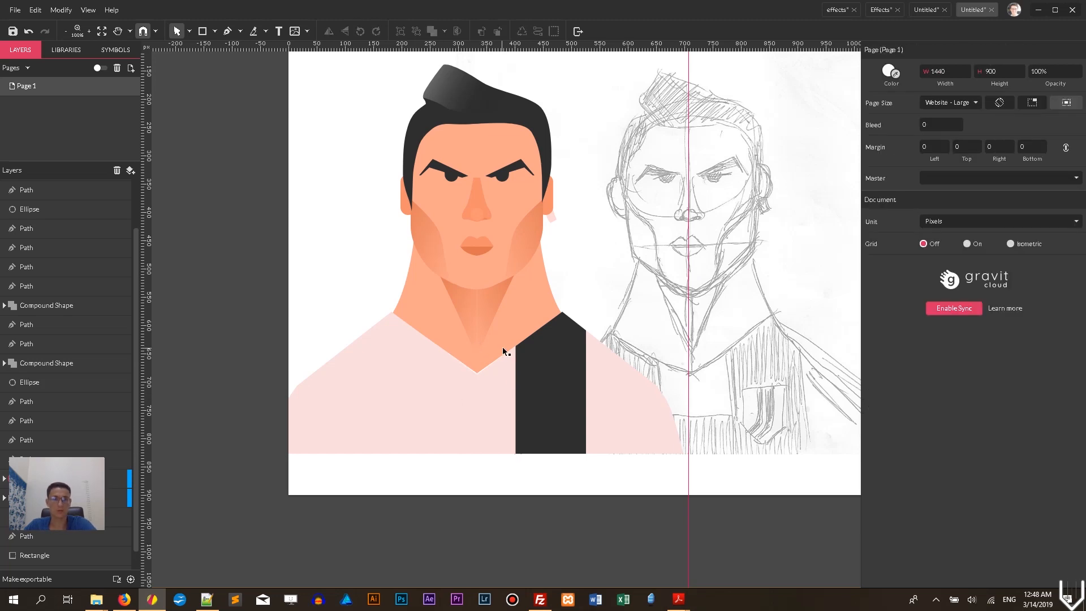
click(456, 366)
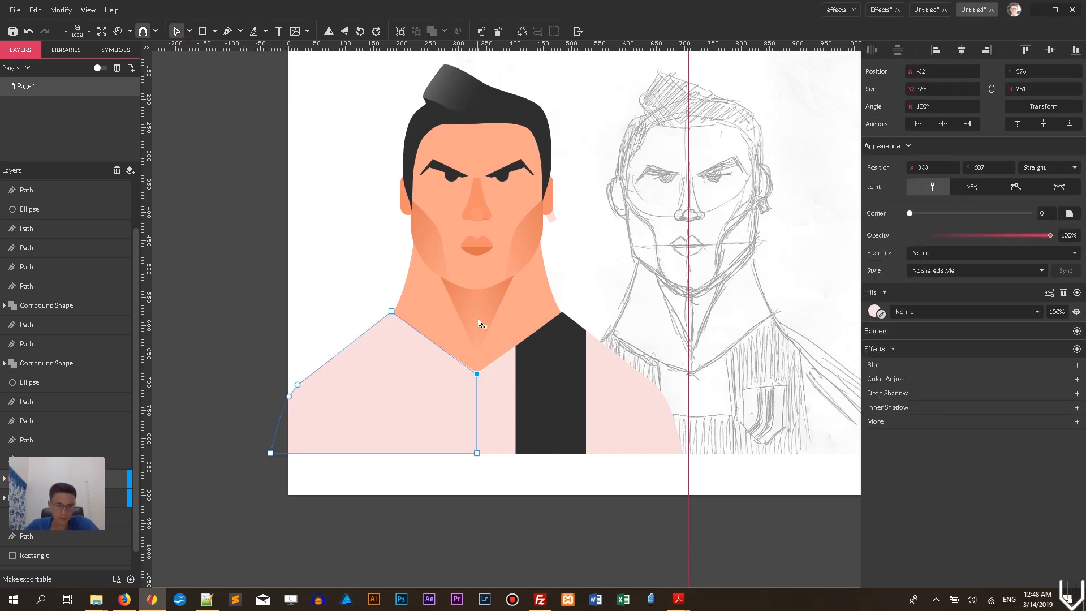
click(693, 332)
click(478, 375)
click(619, 308)
Draw a horizontal rectangle about 759 by 90 px across the lower uniform and fill it with the strip's dark colour.
click(215, 31)
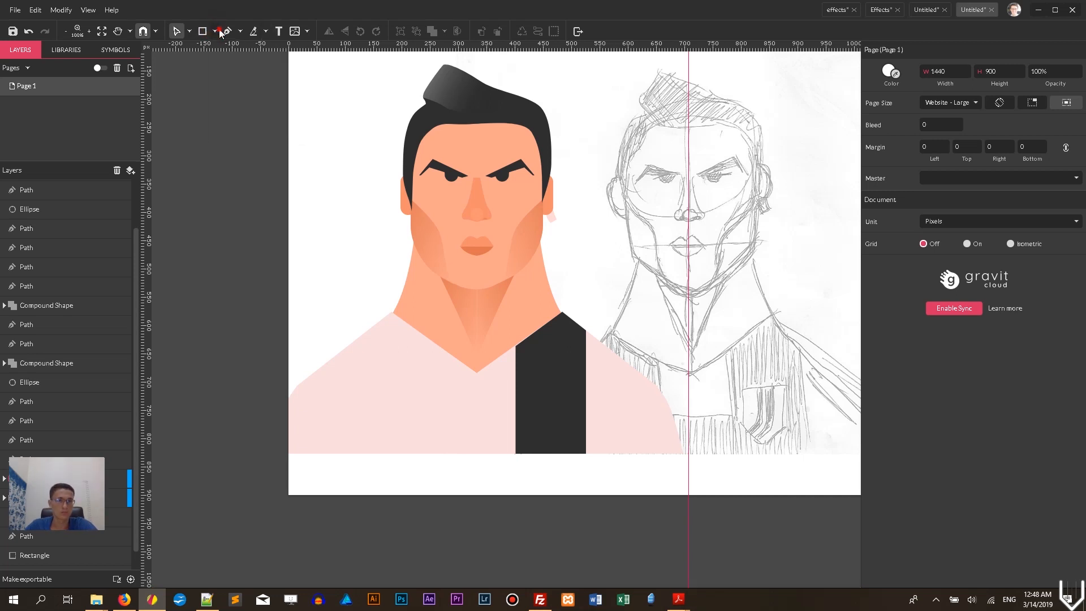
click(232, 50)
mouse_move(275, 423)
mouse_down()
mouse_move(727, 452)
mouse_move(705, 474)
mouse_up()
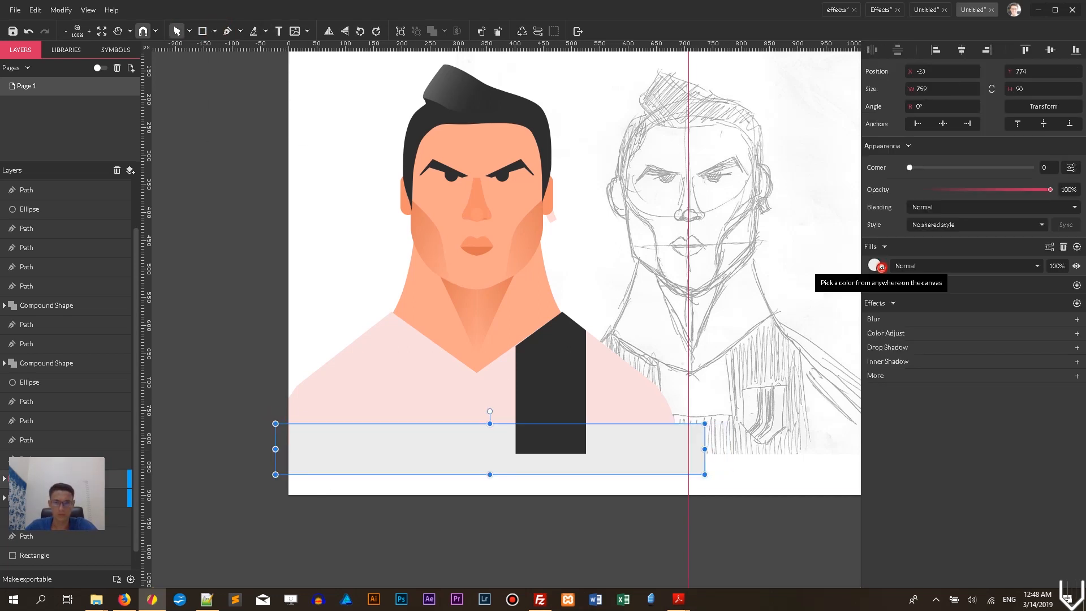
click(882, 268)
click(530, 406)
Duplicate the right uniform half, intersect the copy with the dark band to trim it, and group the band with the strip.
click(632, 376)
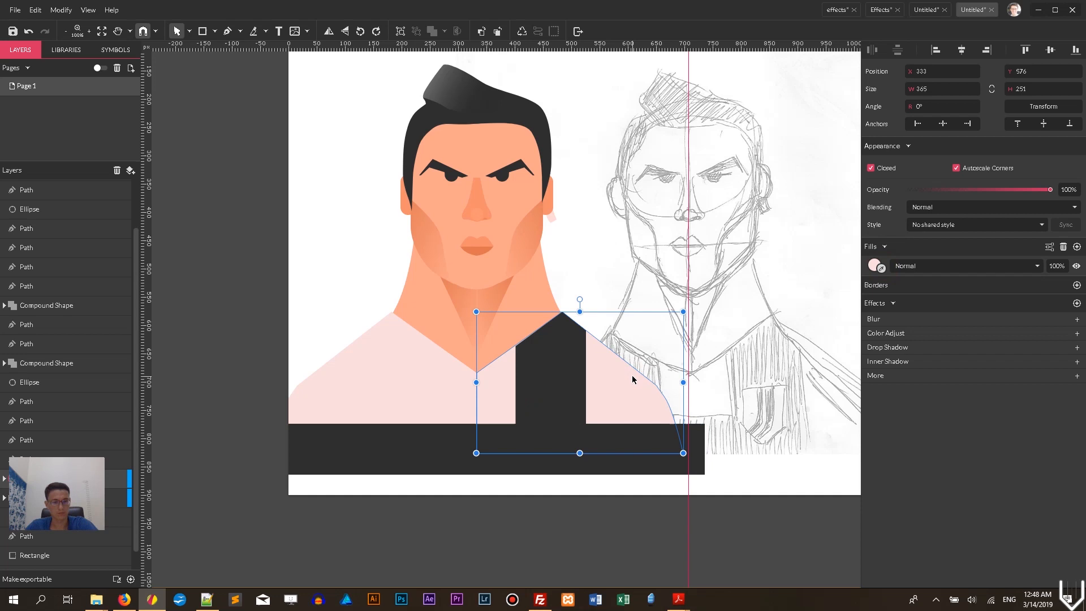
key(ctrl+d)
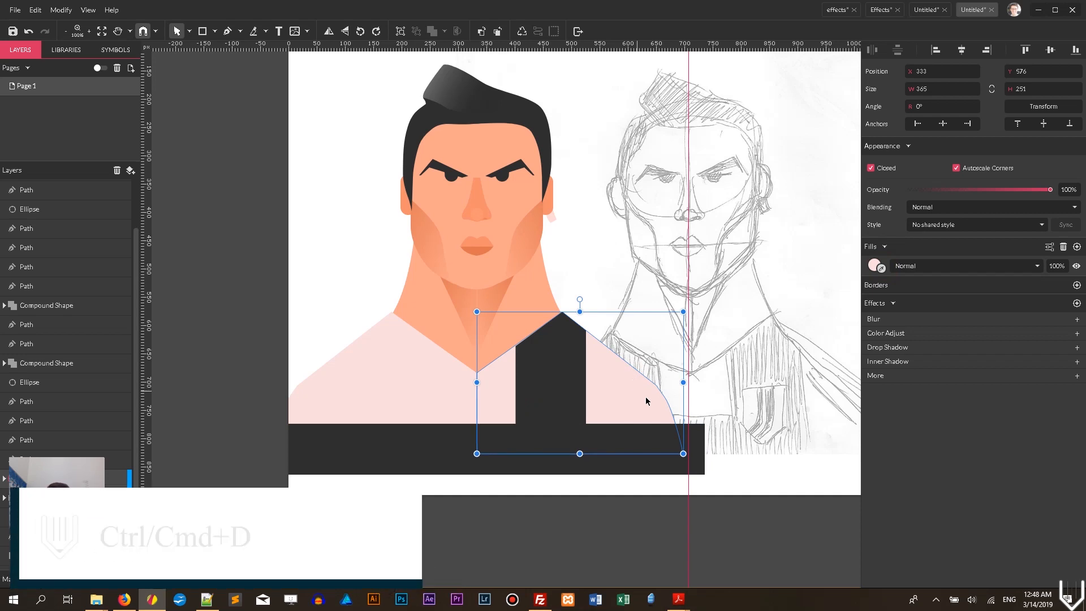
shift+click(672, 436)
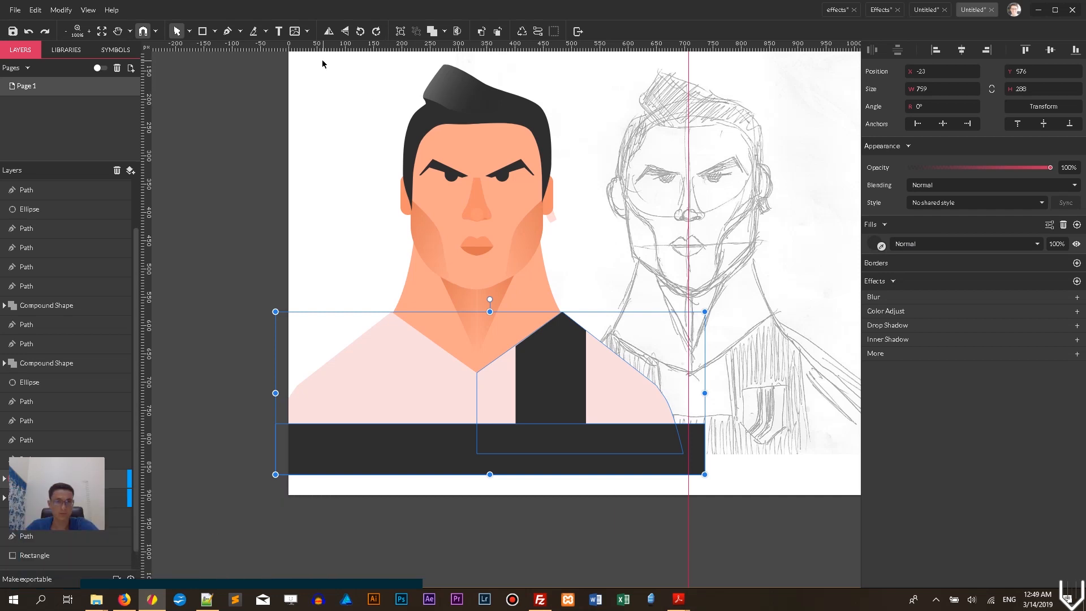
click(447, 33)
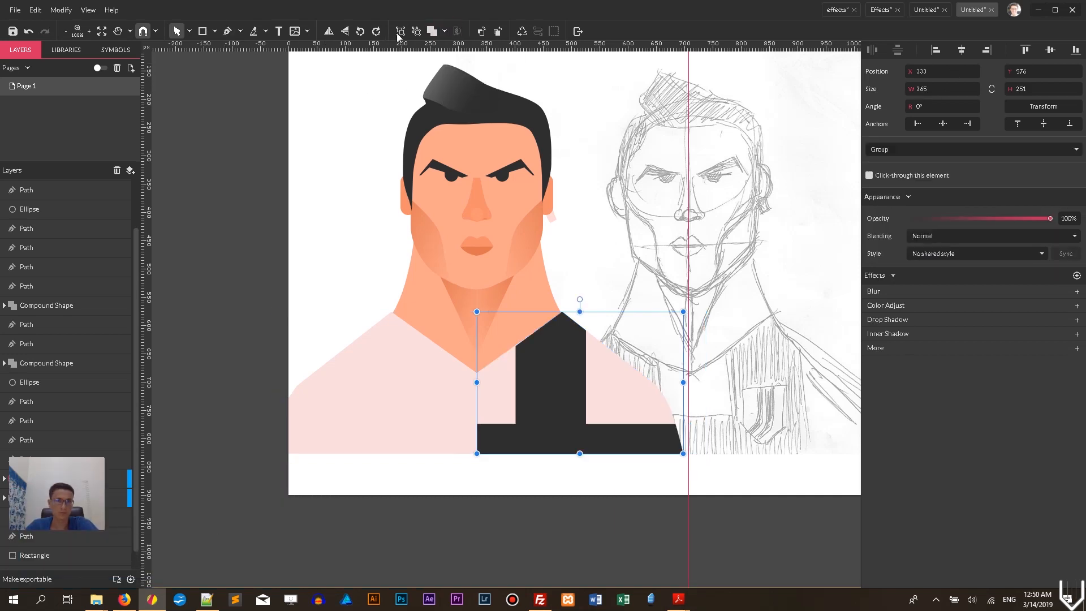
Duplicate the dark strip and band group, flip the copy horizontally and place it on the left half of the uniform.
key(ctrl+d)
click(330, 31)
drag(604, 400, 399, 384)
click(242, 363)
Select all of the character's shapes and move them about 188 px to the right.
drag(337, 104, 571, 481)
drag(518, 430, 625, 430)
click(803, 295)
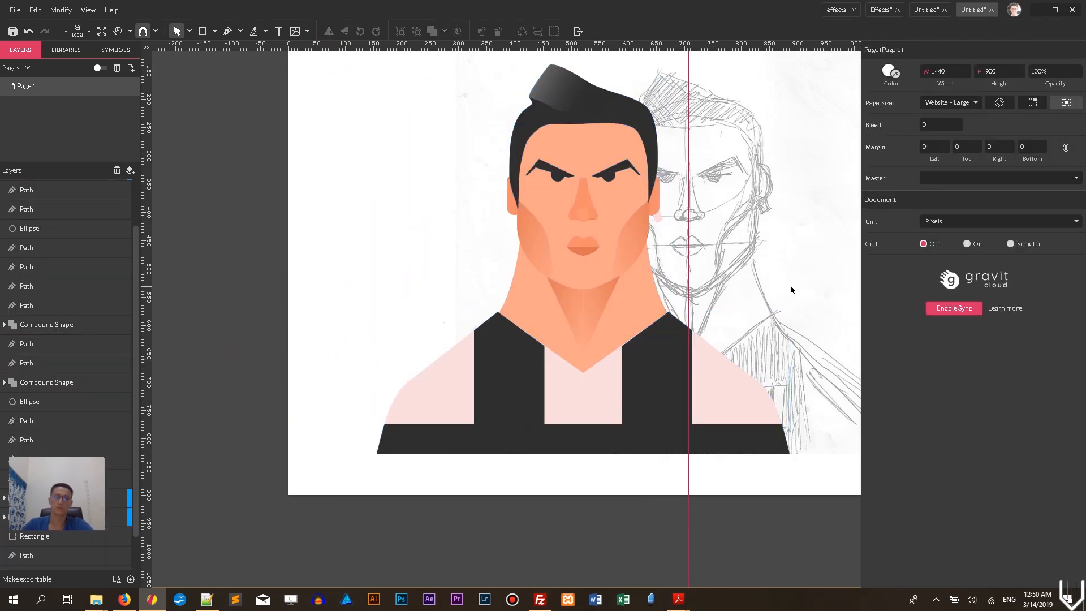
Try to shorten the left dark strip from its top, using the striped jersey photo as reference.
click(126, 600)
click(126, 600)
click(510, 364)
click(126, 601)
click(127, 600)
double_click(522, 355)
drag(508, 311, 510, 344)
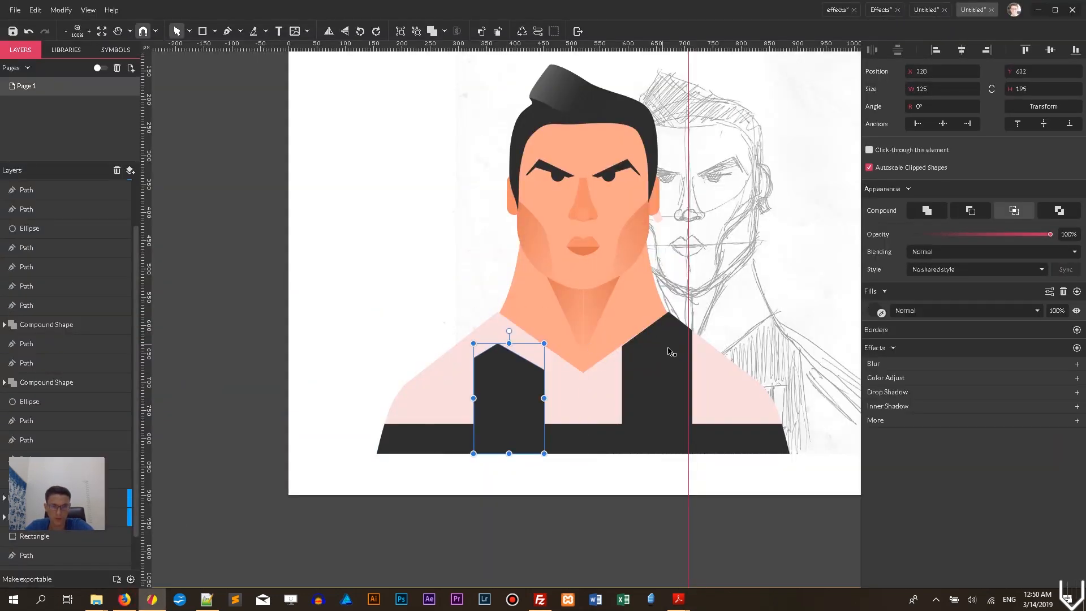
click(125, 600)
click(125, 601)
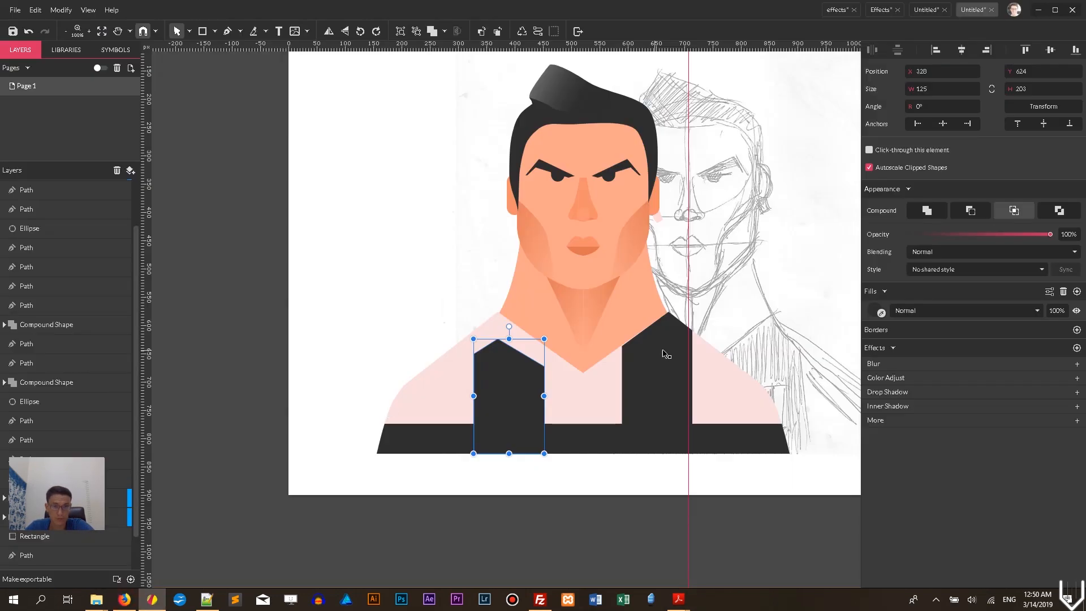
click(673, 363)
key(ctrl+z)
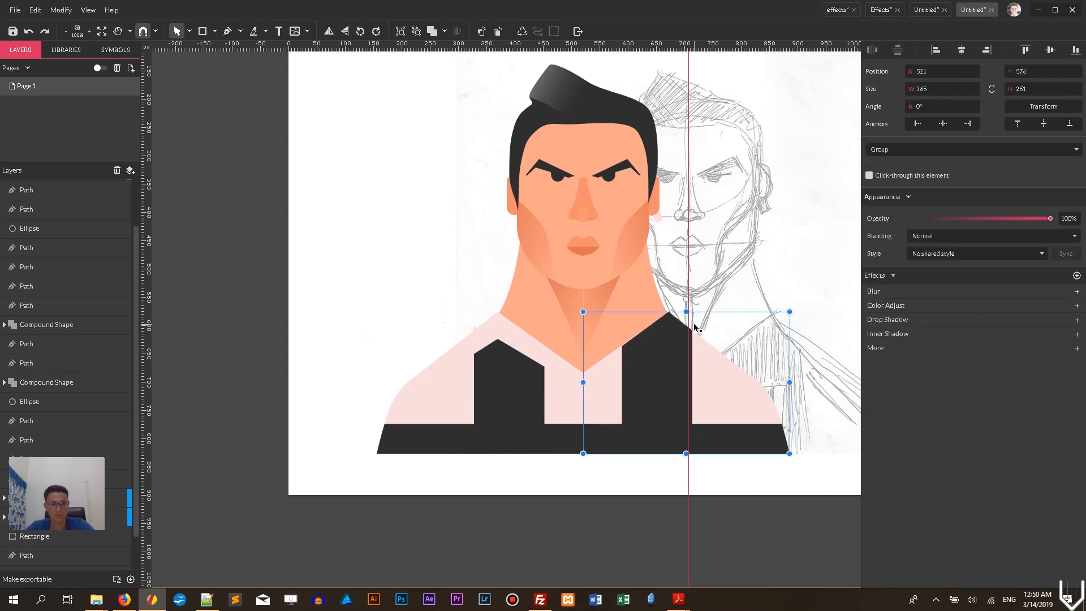
double_click(691, 326)
key(ctrl+z)
Ungroup the dark strip and band groups on both halves of the uniform.
click(663, 358)
key(ctrl+shift+g)
click(729, 305)
click(584, 320)
click(430, 262)
click(524, 384)
key(ctrl+shift+g)
click(422, 307)
Lower the top ends of both dark strips together, below the shoulder line.
click(509, 339)
shift+click(644, 342)
drag(583, 311, 584, 337)
click(731, 276)
Narrow both halves of the dark bottom band from their outer ends, making the left half 267 px wide.
click(393, 441)
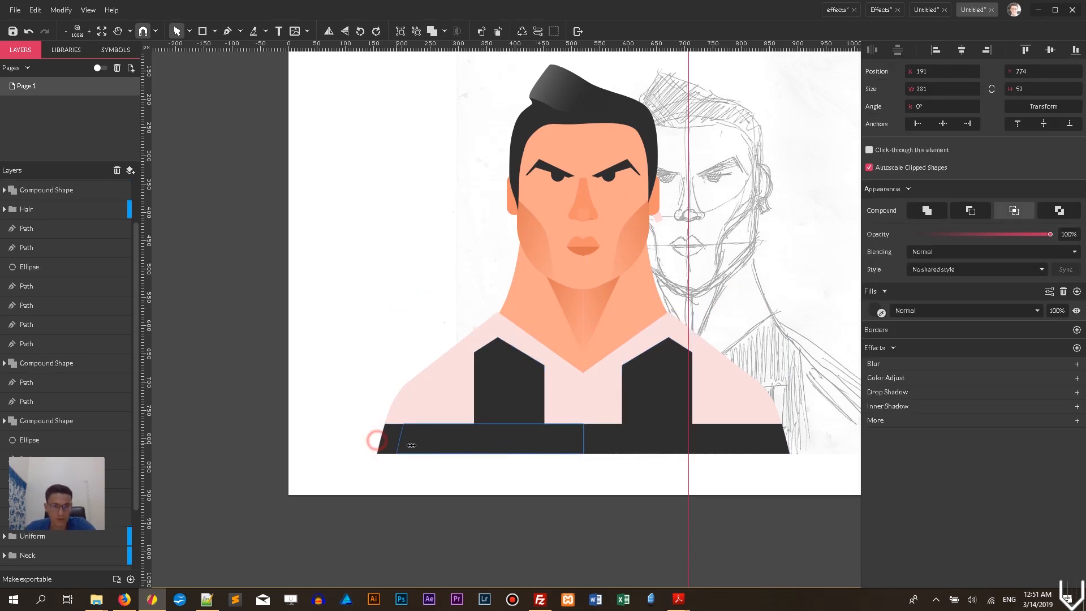
drag(376, 439, 432, 439)
click(777, 436)
drag(790, 439, 744, 441)
click(704, 457)
click(719, 441)
click(822, 353)
Narrow the two dark strips by moving their outer edges inward by an equal amount.
click(481, 390)
drag(474, 395, 489, 396)
key(ctrl+z)
click(683, 401)
drag(692, 396, 678, 397)
click(766, 290)
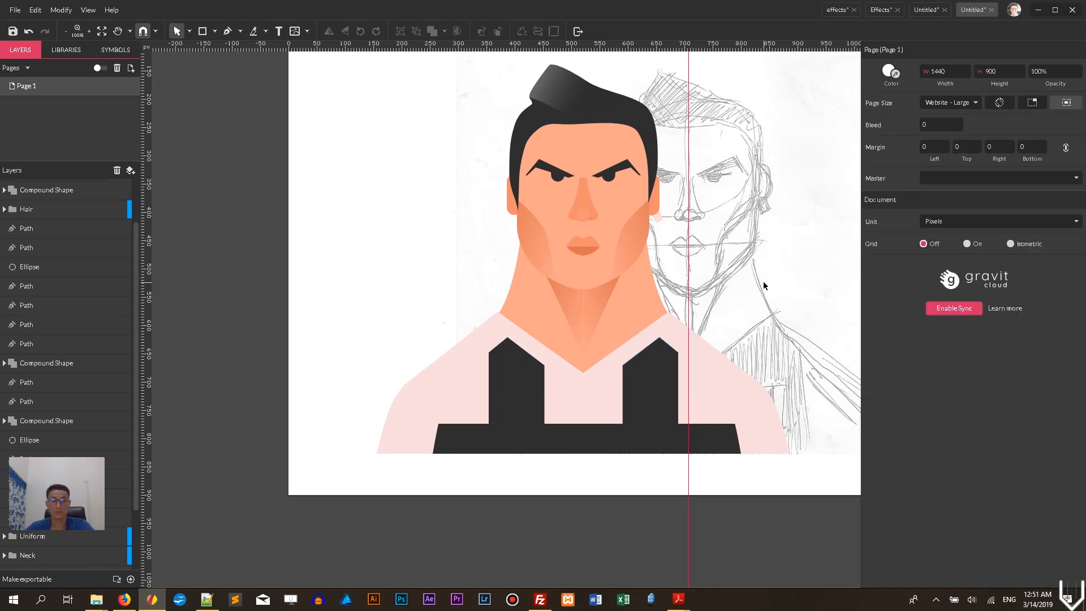
Darken the pink fill of the uniform's left half slightly.
drag(752, 291, 678, 259)
click(383, 346)
click(880, 264)
drag(886, 298, 884, 300)
click(662, 279)
scroll(657, 274, up, 2)
scroll(657, 274, down, 2)
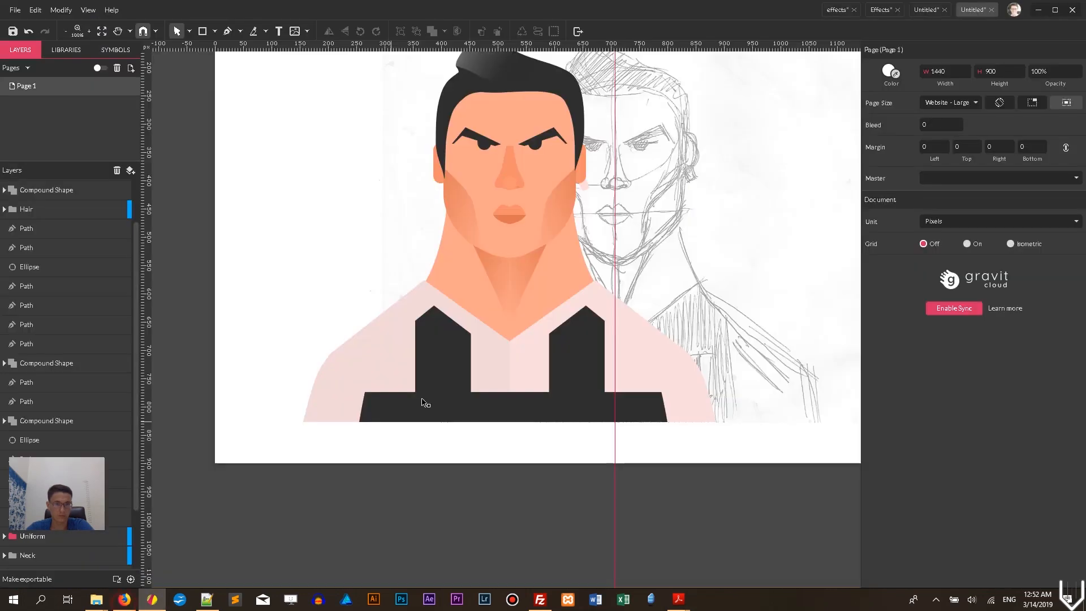
Move the two dark strips slightly apart, away from the uniform's centre.
click(384, 407)
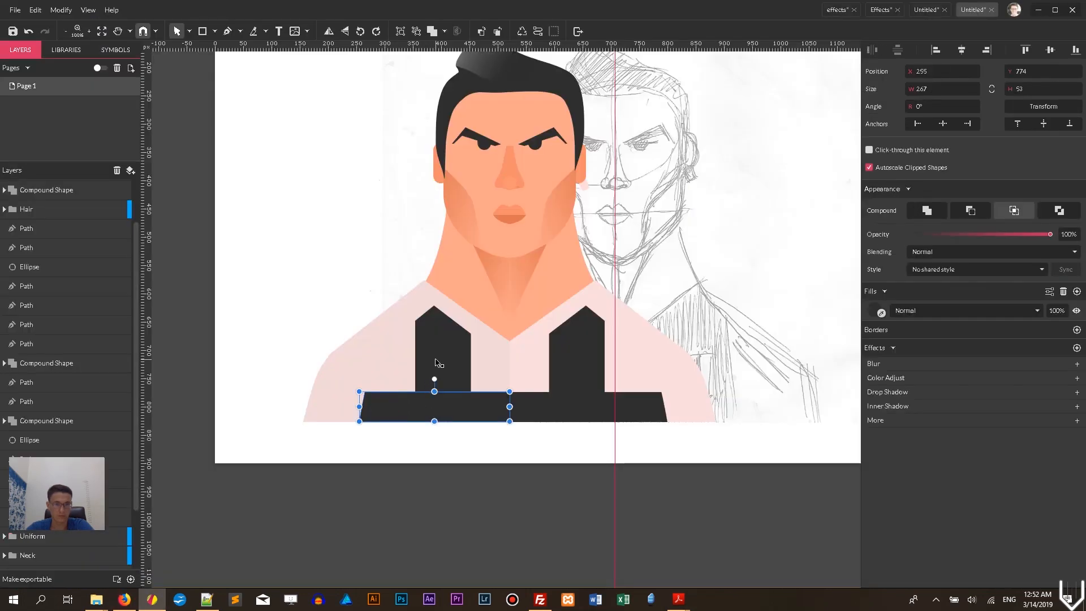
drag(446, 357, 441, 357)
drag(576, 354, 588, 354)
click(673, 314)
Shorten both halves of the dark bottom band to line up with the outer edges of the strips.
click(370, 407)
drag(359, 407, 419, 407)
click(626, 406)
drag(666, 407, 605, 406)
click(741, 351)
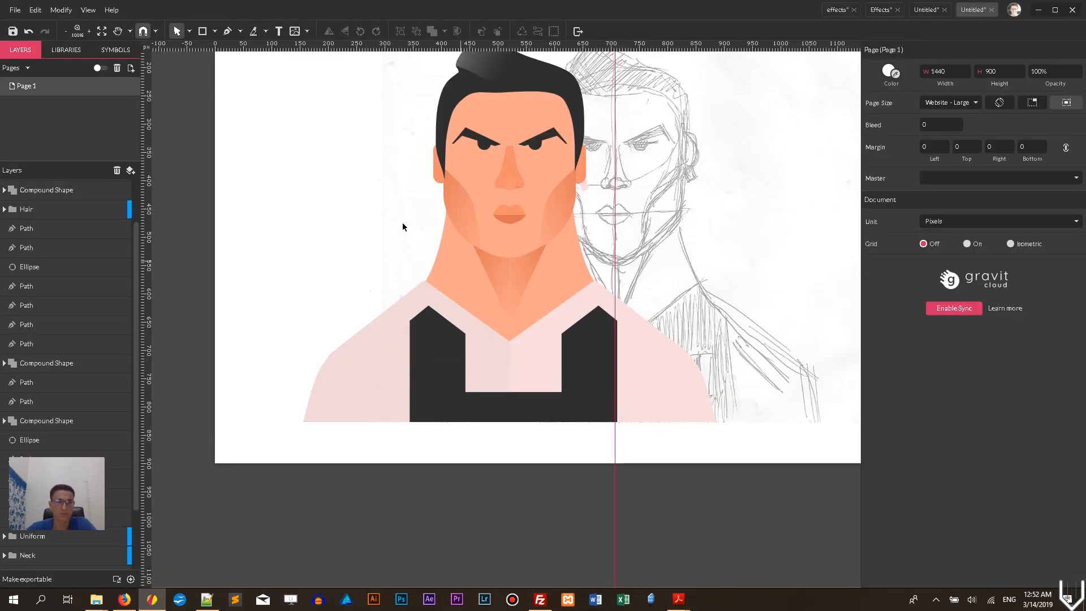
Draw a narrow closed triangle about 15 by 28 px with the Pen tool at the lower edge of the left sleeve.
click(227, 31)
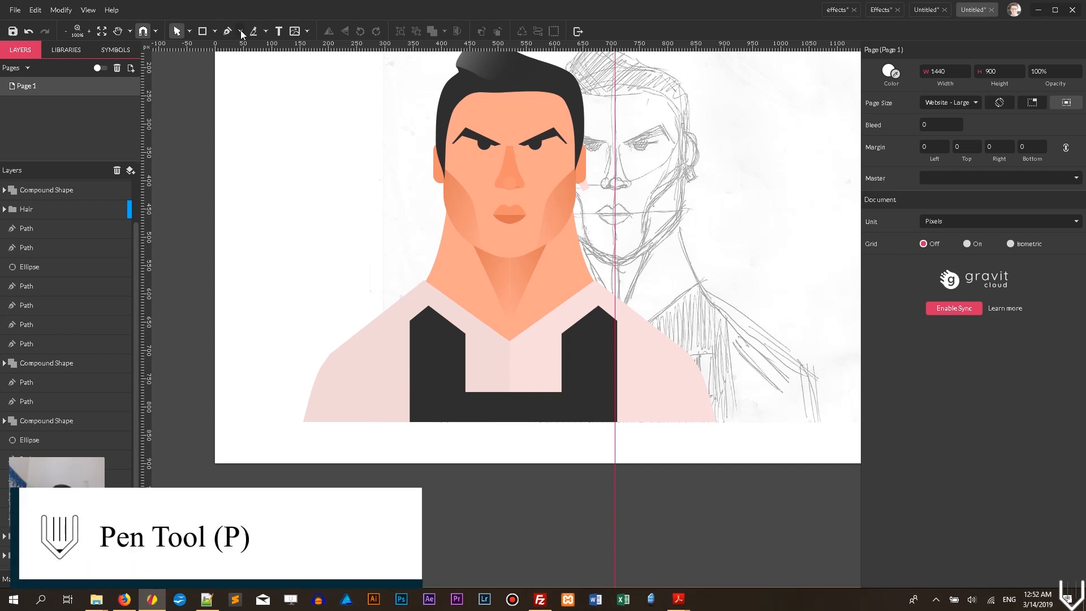
click(240, 31)
click(260, 50)
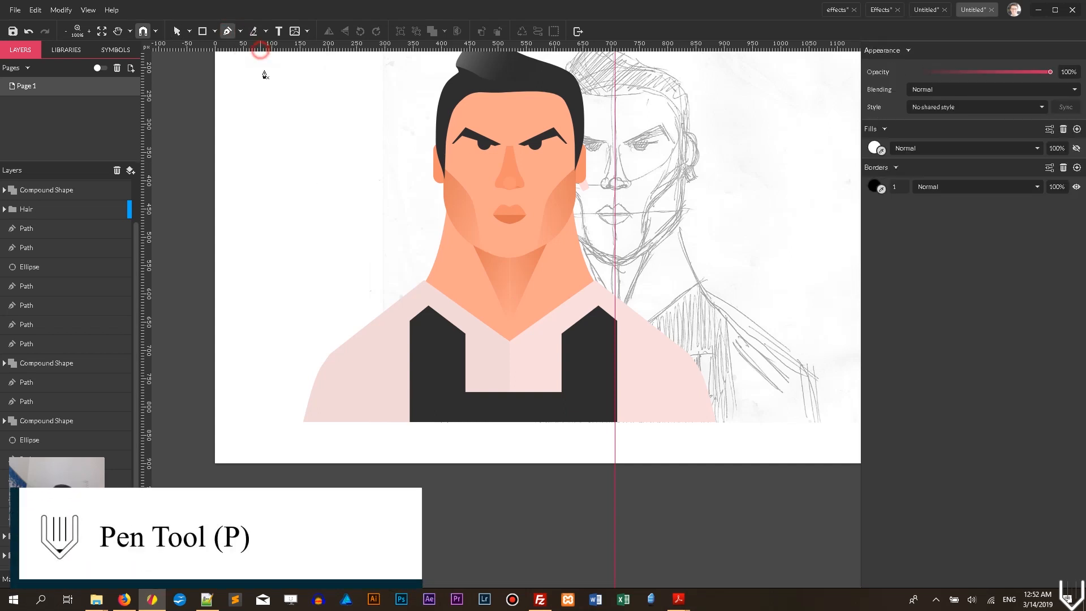
click(358, 419)
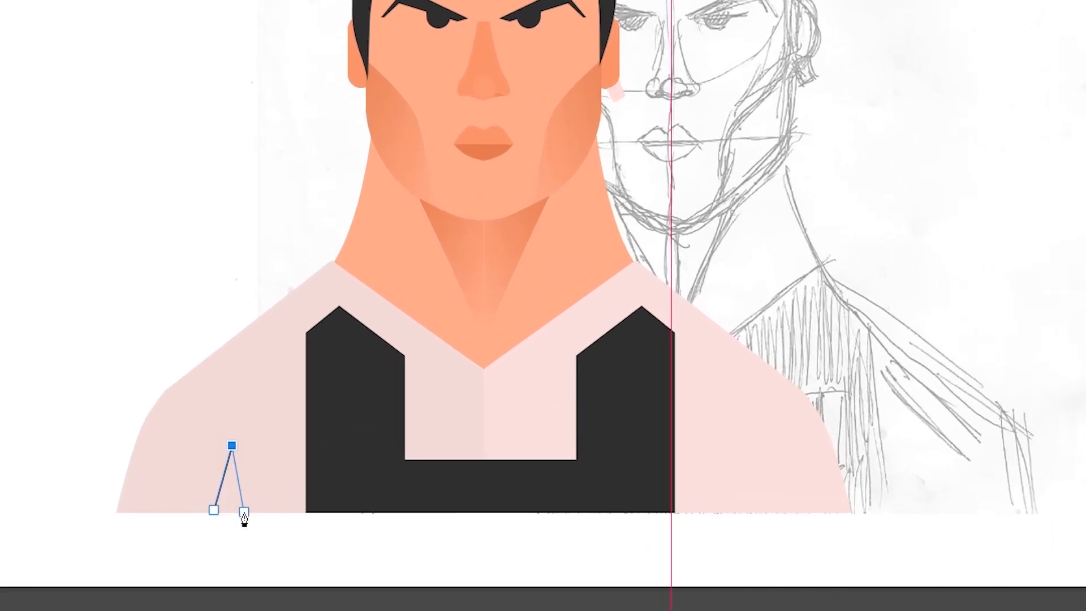
click(244, 513)
click(214, 509)
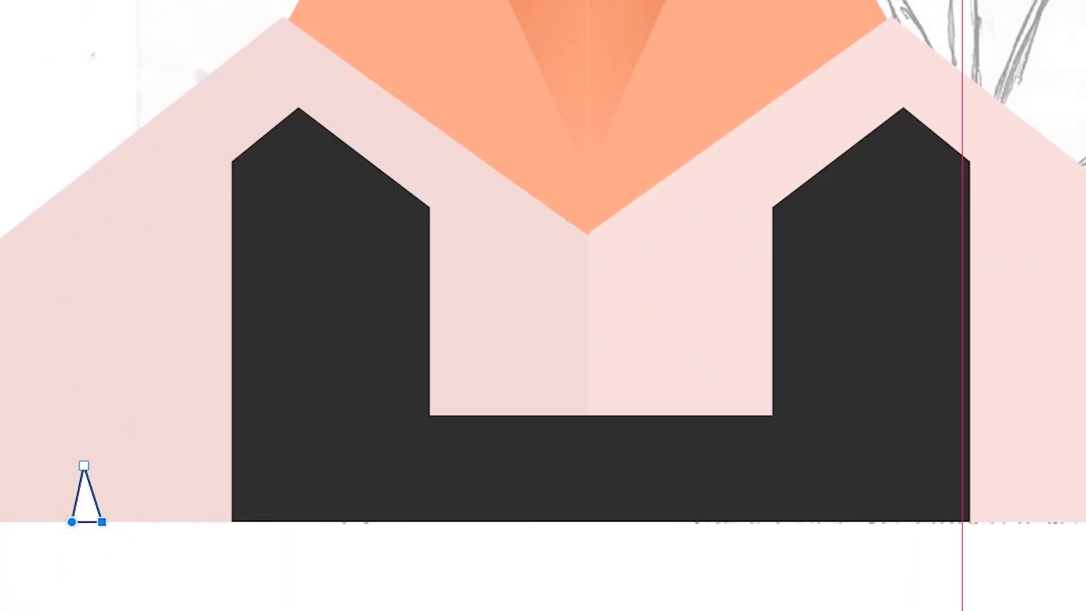
Fill the small sleeve triangle with a darker pink and narrow its base to 10 px.
click(117, 392)
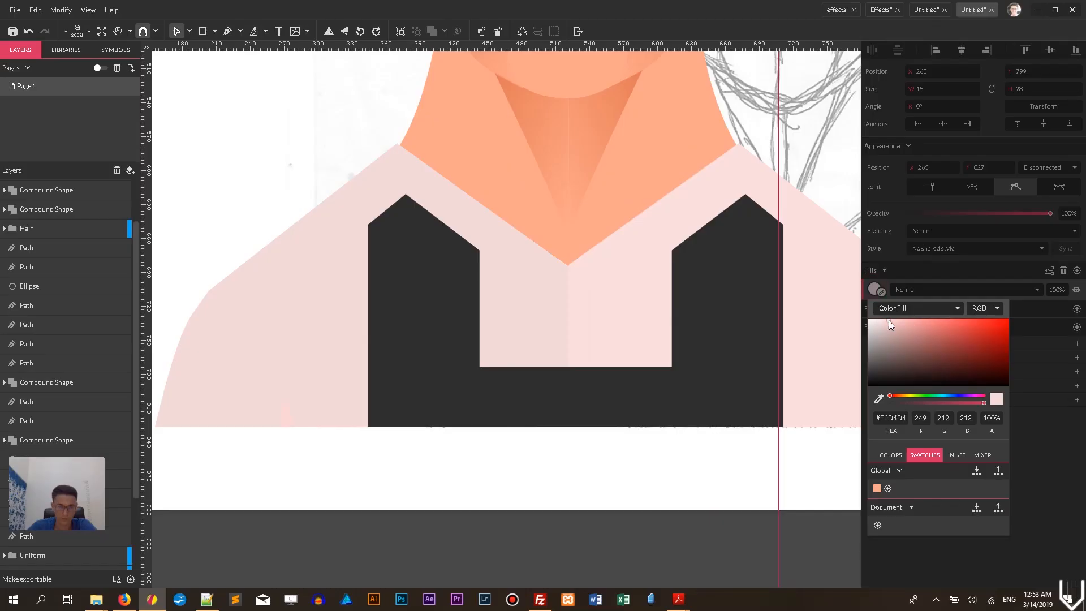
click(271, 451)
click(286, 422)
drag(295, 427, 293, 427)
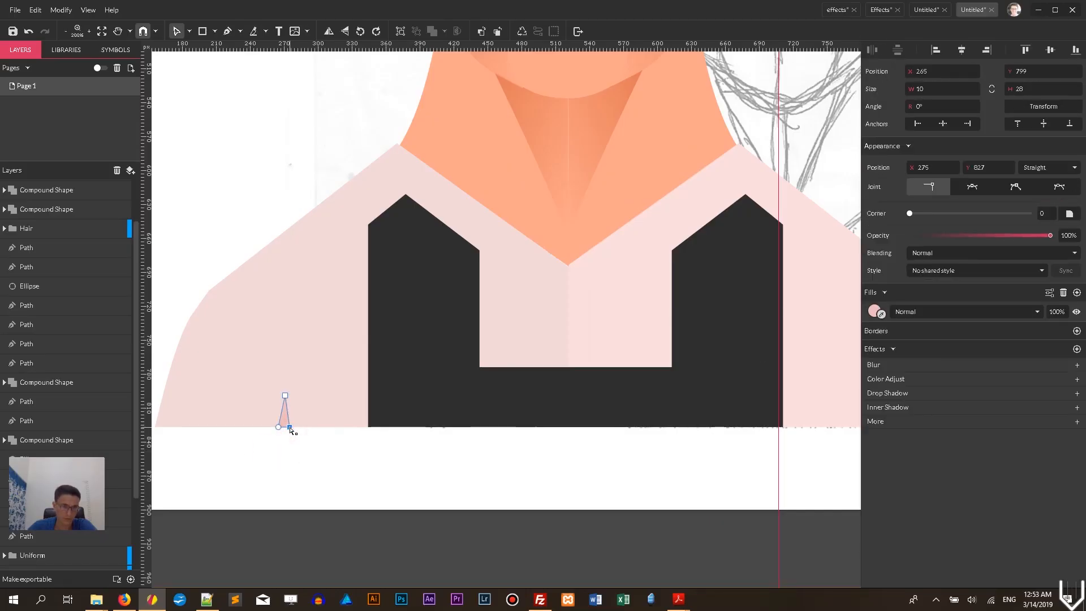
Duplicate the small pink sleeve triangle, flip the copy horizontally and place it at the lower edge of the opposite sleeve.
click(300, 454)
click(190, 31)
click(208, 48)
click(287, 421)
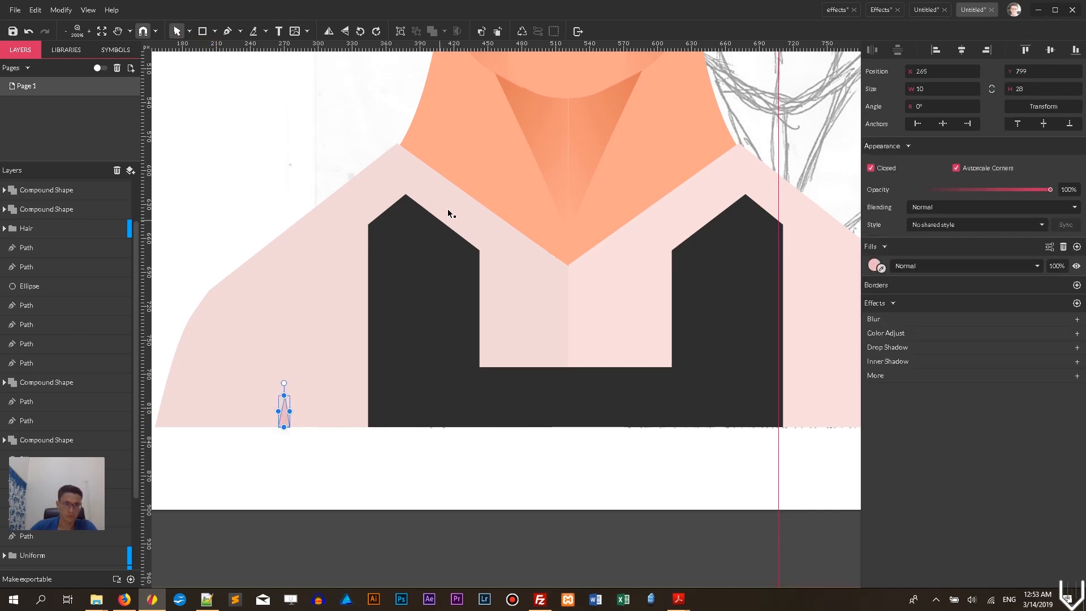
key(ctrl+d)
click(328, 31)
drag(285, 421, 817, 421)
key(space)
drag(796, 464, 643, 476)
click(743, 223)
key(ctrl+minus)
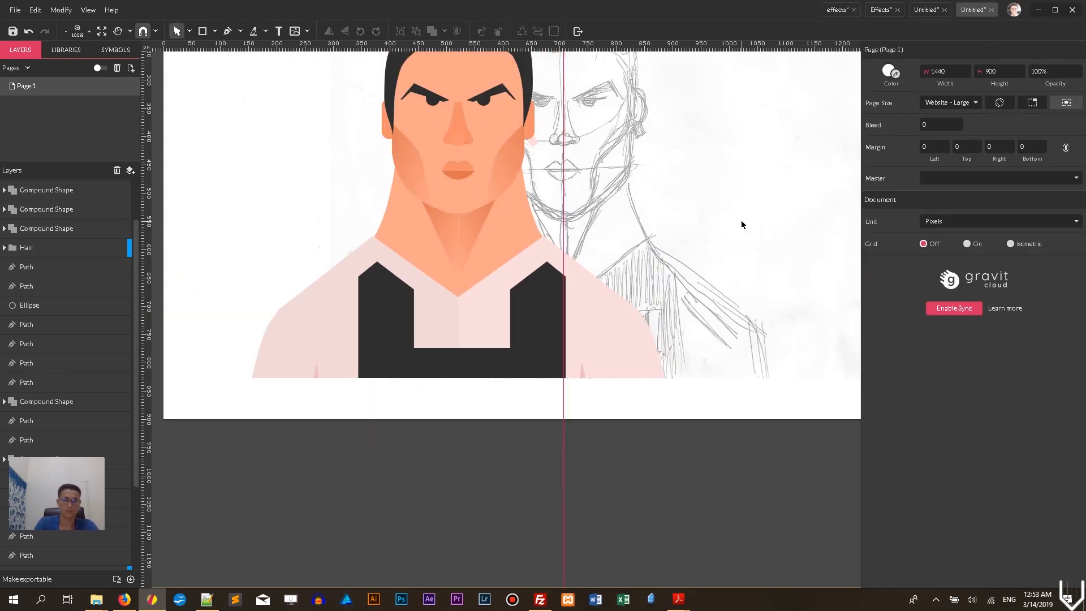
click(583, 374)
click(727, 144)
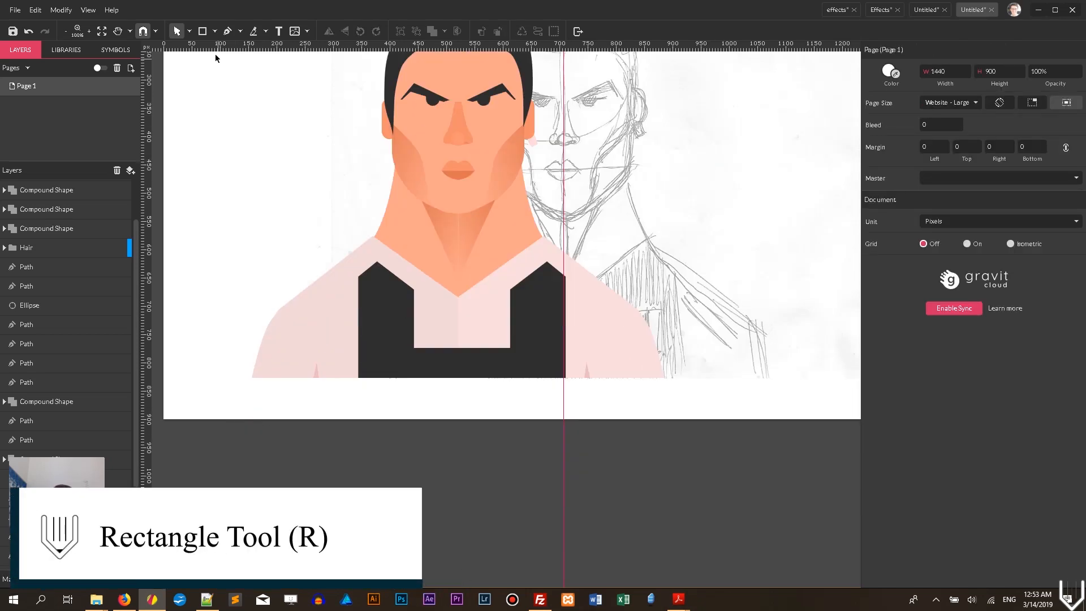
Draw a thin rectangle about 184 by 19 px and rotate it to lie along the slope of the right shoulder.
click(203, 32)
drag(630, 220, 734, 231)
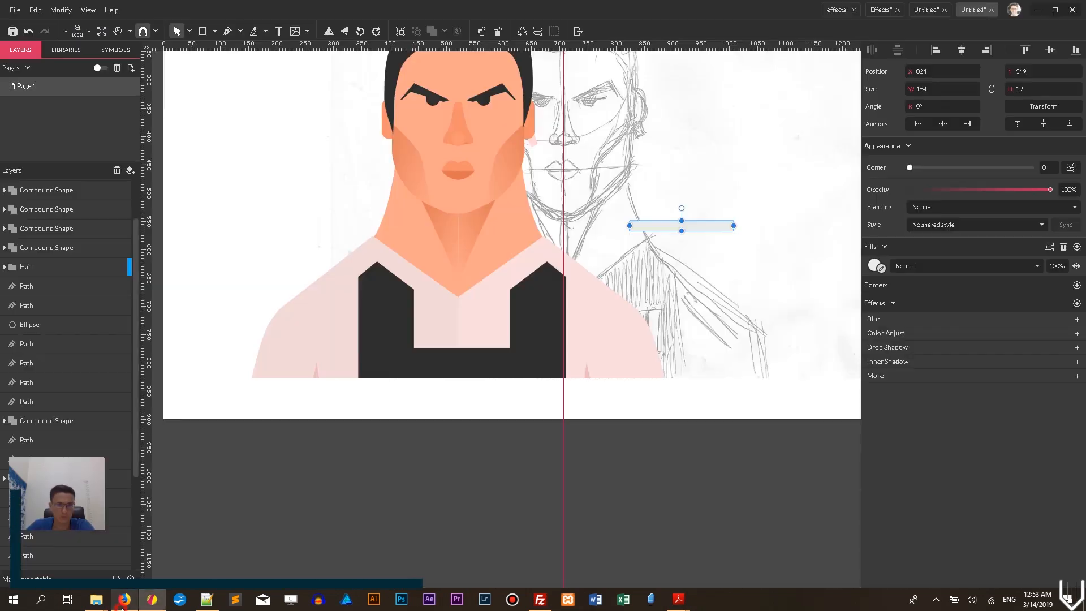
drag(733, 220, 673, 286)
drag(705, 243, 631, 302)
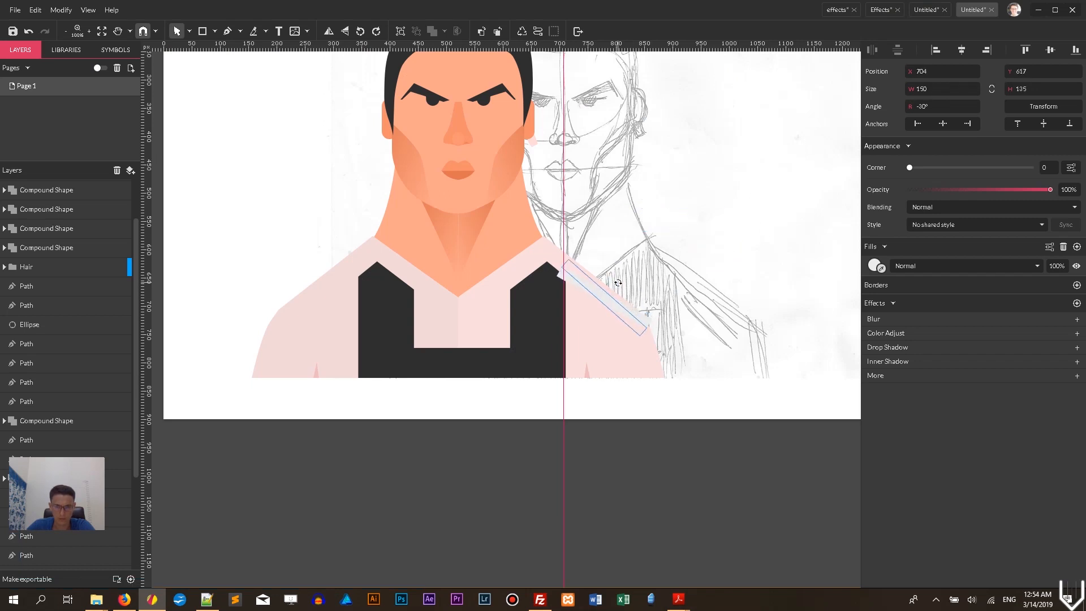
Thin the rectangle on the right shoulder and fill it with the jersey's dark gray.
click(641, 272)
drag(625, 318, 587, 291)
click(594, 285)
click(881, 269)
click(523, 317)
click(675, 235)
Form two parallel dark stripes from the bar and its copy, and move both up along the right shoulder towards the neck.
scroll(656, 237, up, 2)
drag(525, 311, 536, 310)
click(600, 274)
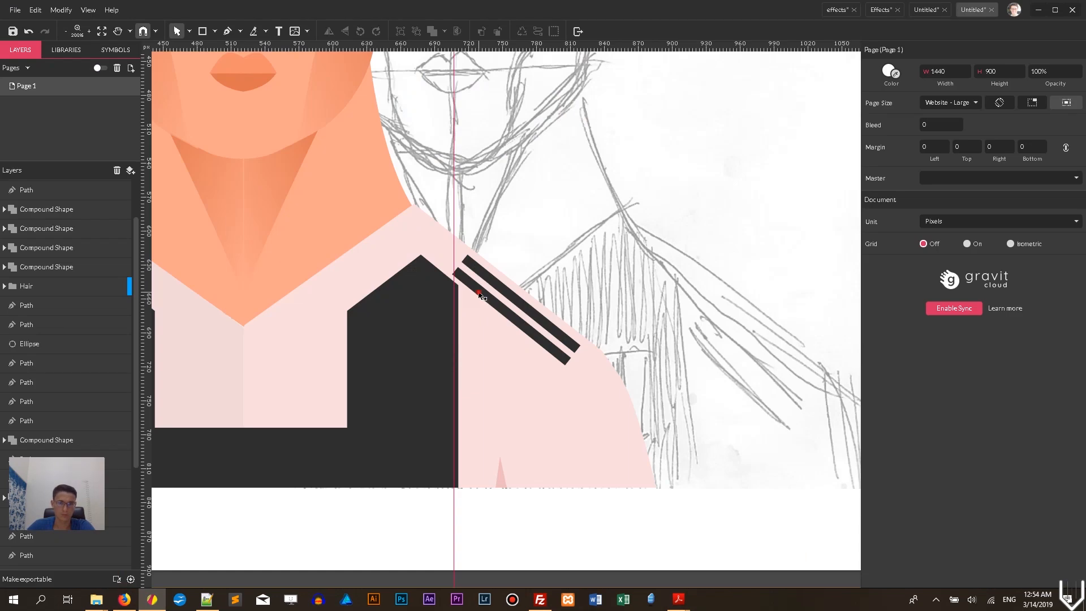
drag(512, 303, 472, 260)
click(485, 231)
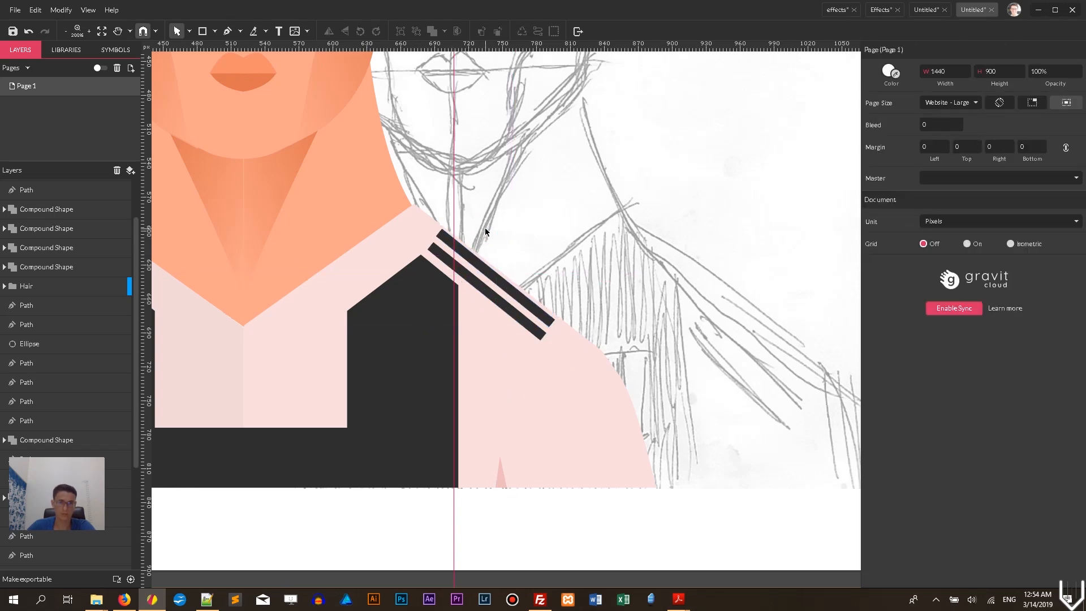
Duplicate the pair of shoulder stripes, flip the copy horizontally and align it along the left shoulder.
scroll(485, 231, down, 3)
scroll(484, 228, up, 2)
click(482, 303)
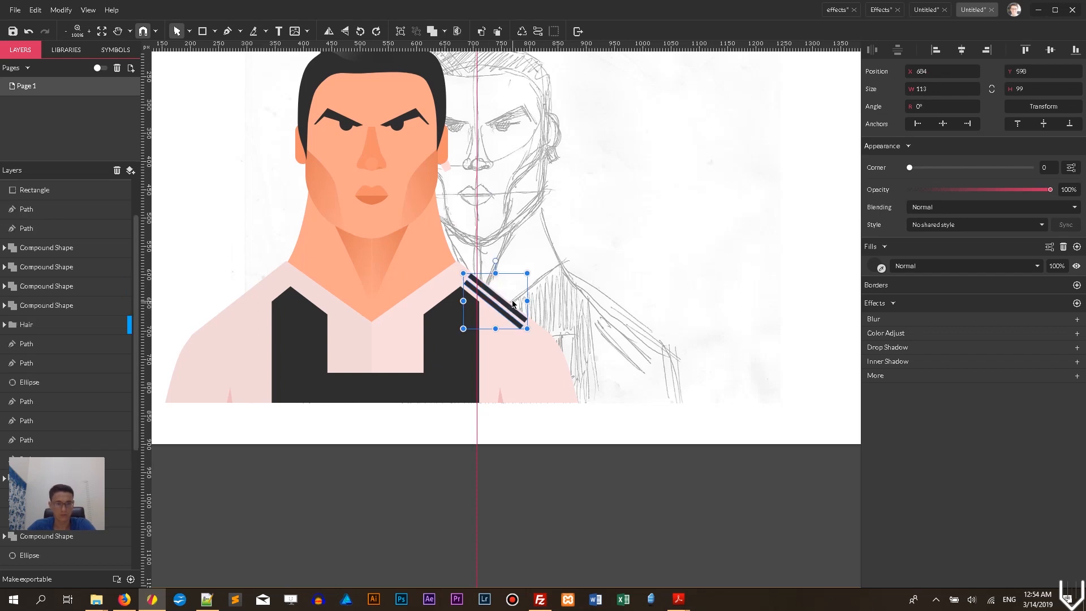
click(429, 33)
click(328, 32)
drag(508, 295, 275, 288)
key(Left)
key(Left)
click(586, 209)
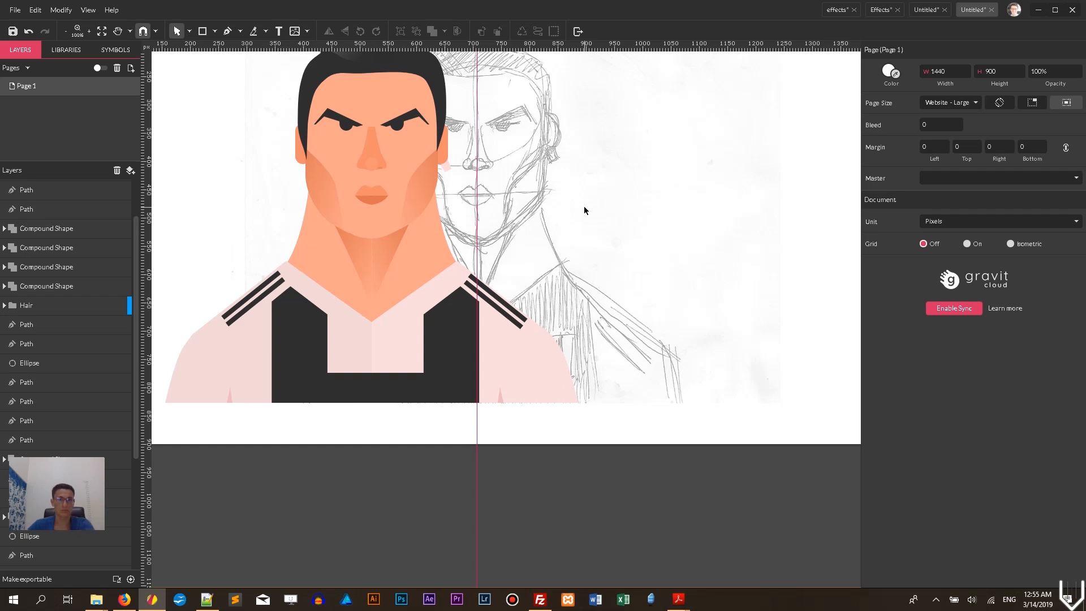
Darken the fill of the left dark strip and the left half of the bottom band to #242424.
click(326, 376)
shift+click(342, 388)
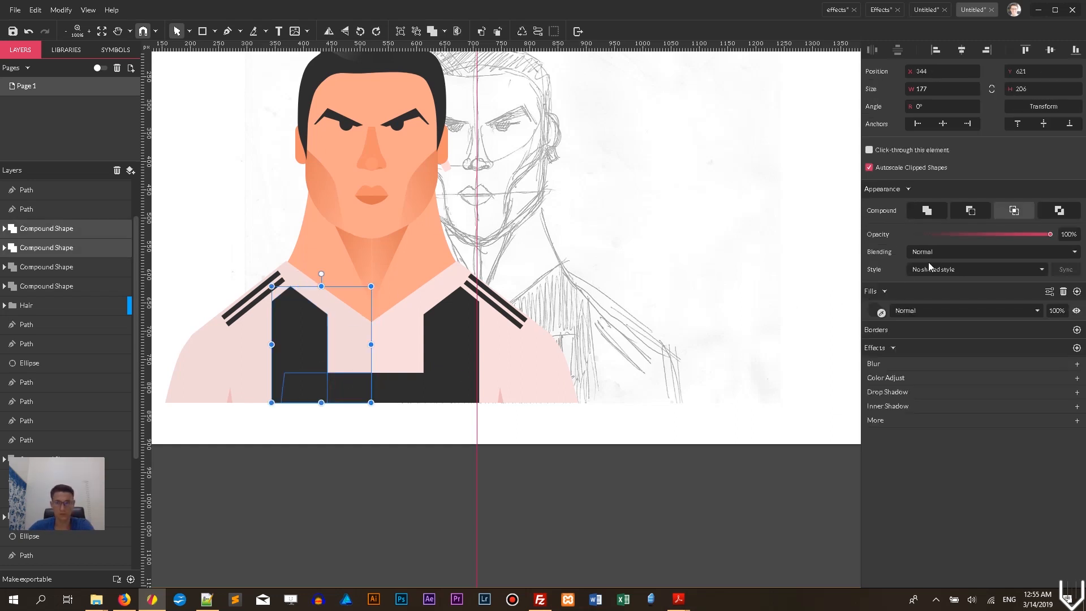
click(869, 311)
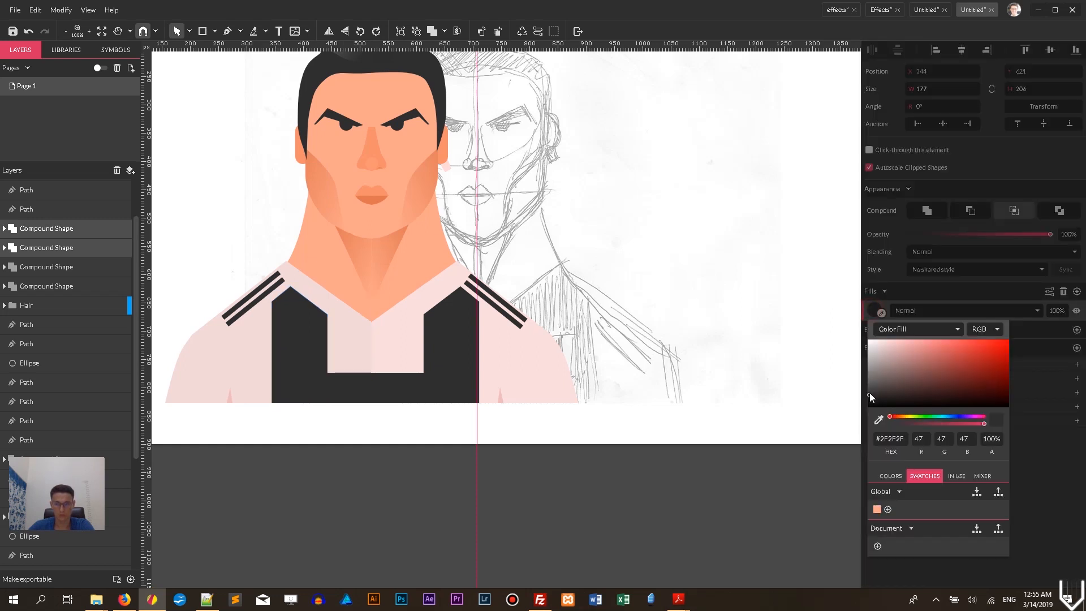
drag(869, 398, 868, 401)
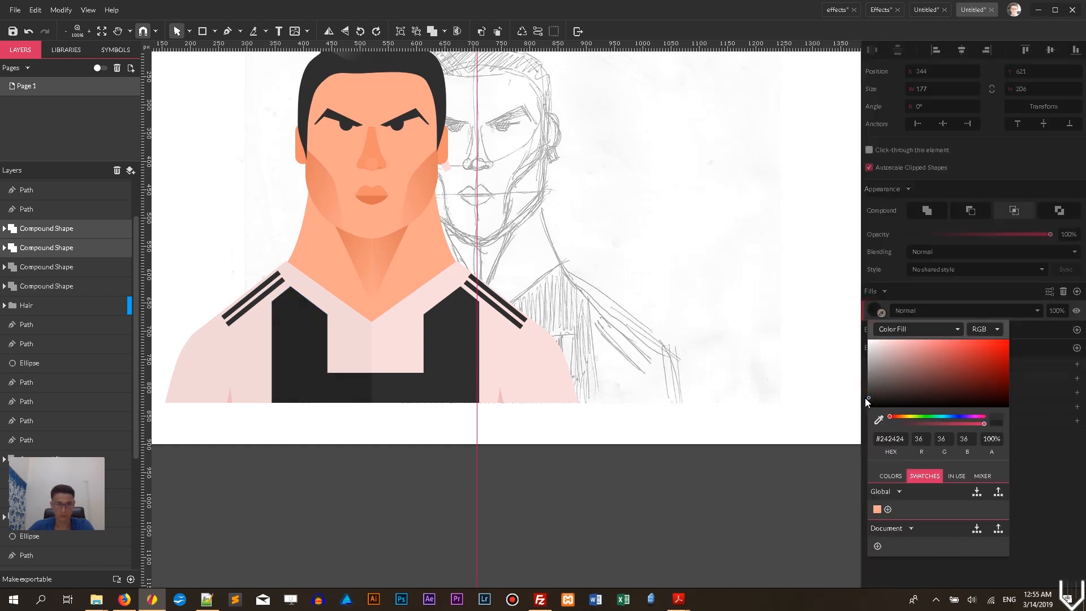
click(583, 211)
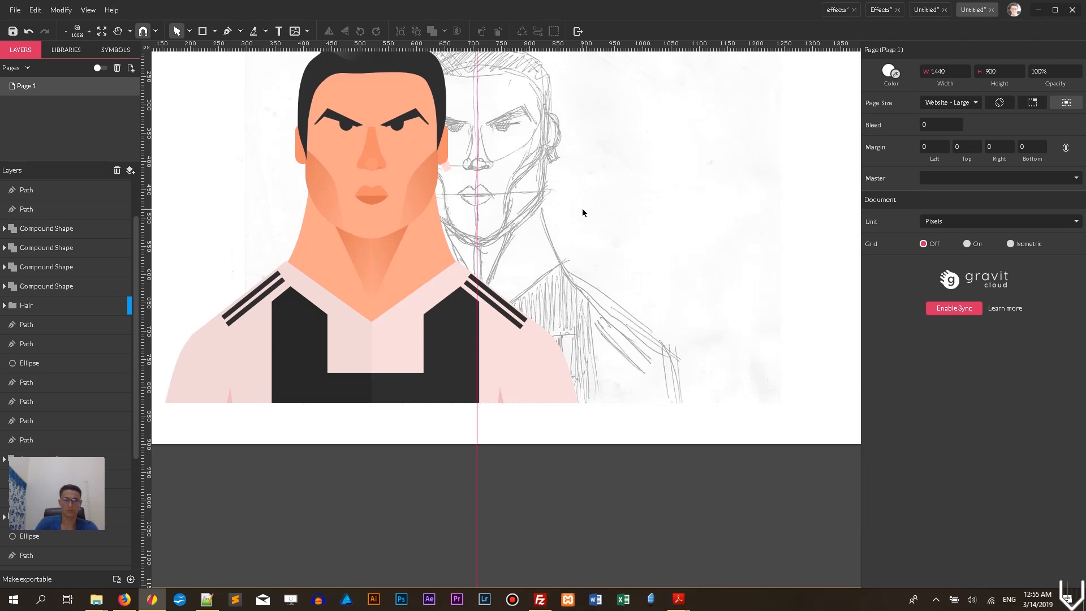
Switch to Firefox and search Google for "juventus logo vector".
key(alt+Tab)
text(juventus logo)
key(Return)
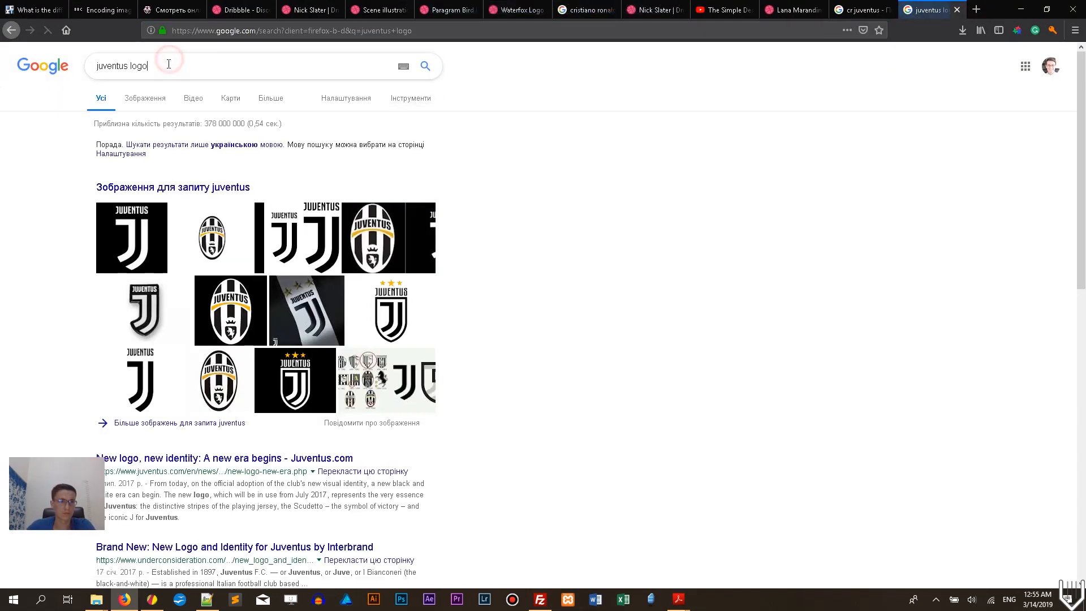
click(168, 64)
text(vector)
key(Return)
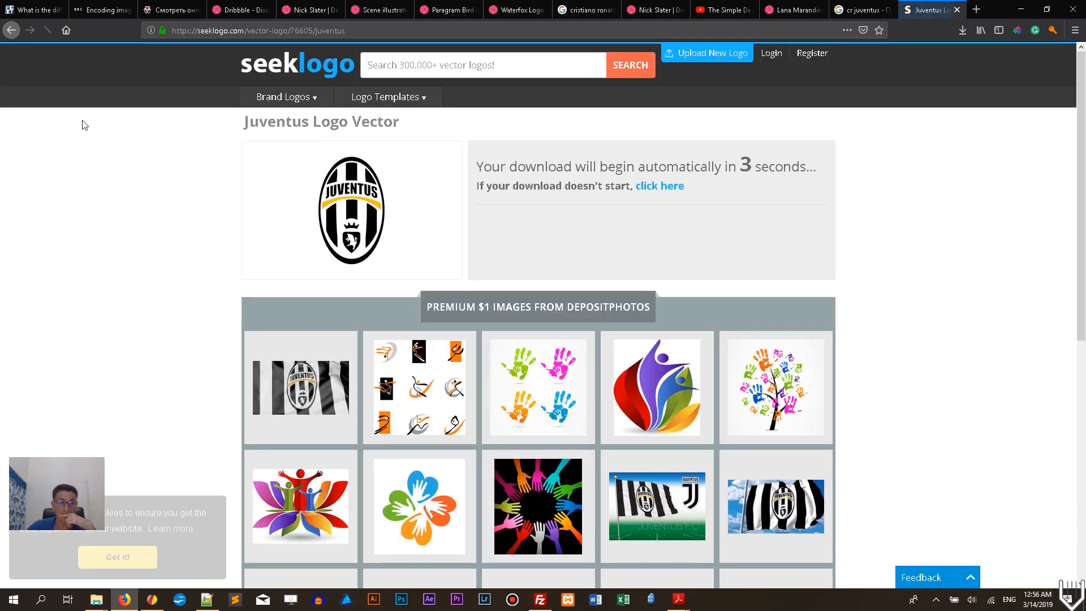
Return to the search results, open the Brands of the World Juventus page, accept its terms and download the logo.
click(12, 30)
click(11, 30)
scroll(424, 361, down, 4)
click(226, 319)
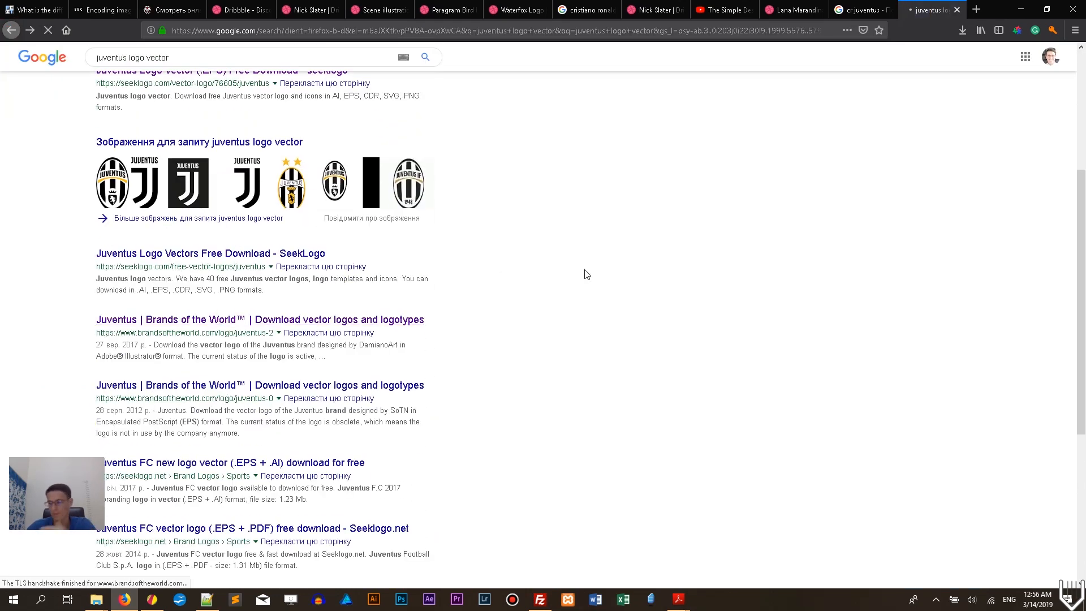
scroll(462, 416, down, 3)
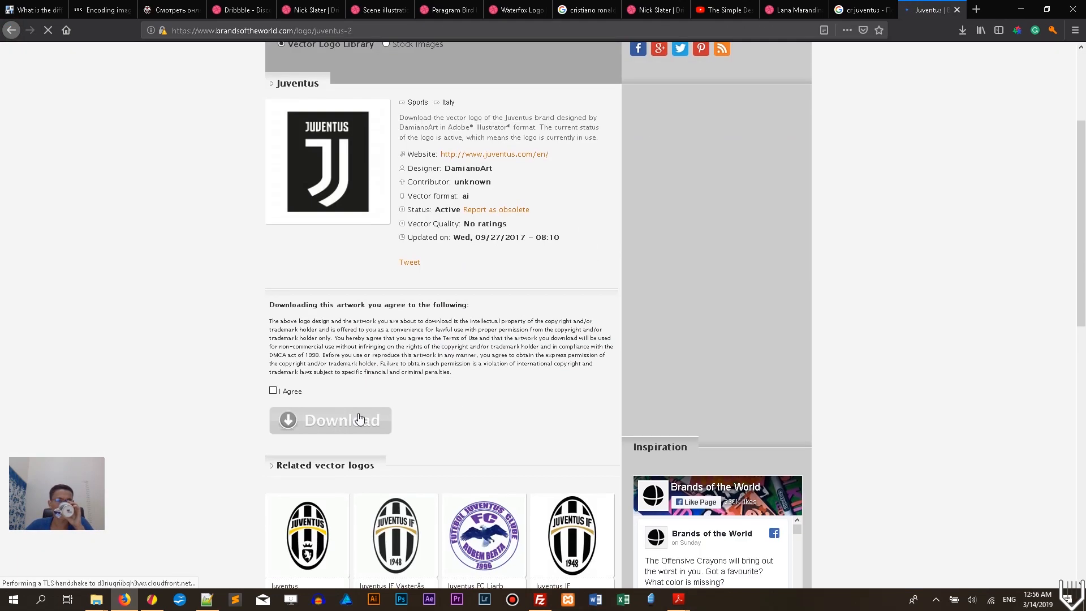
click(273, 391)
click(311, 426)
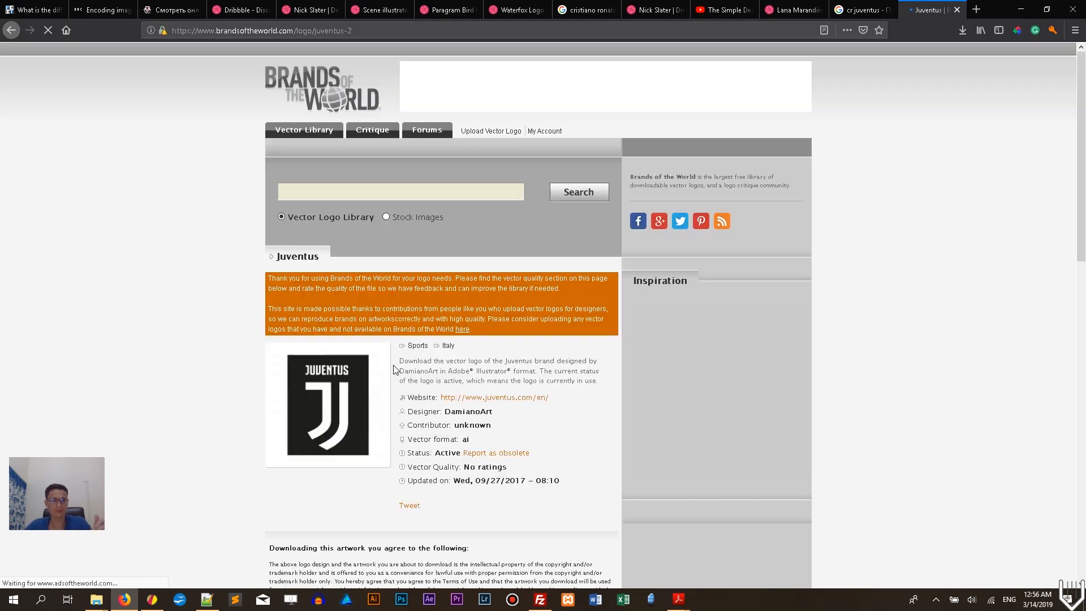
Choose Gravit Designer as the application for logo_juventus_2017.ai and open the file.
click(493, 281)
click(493, 295)
click(484, 279)
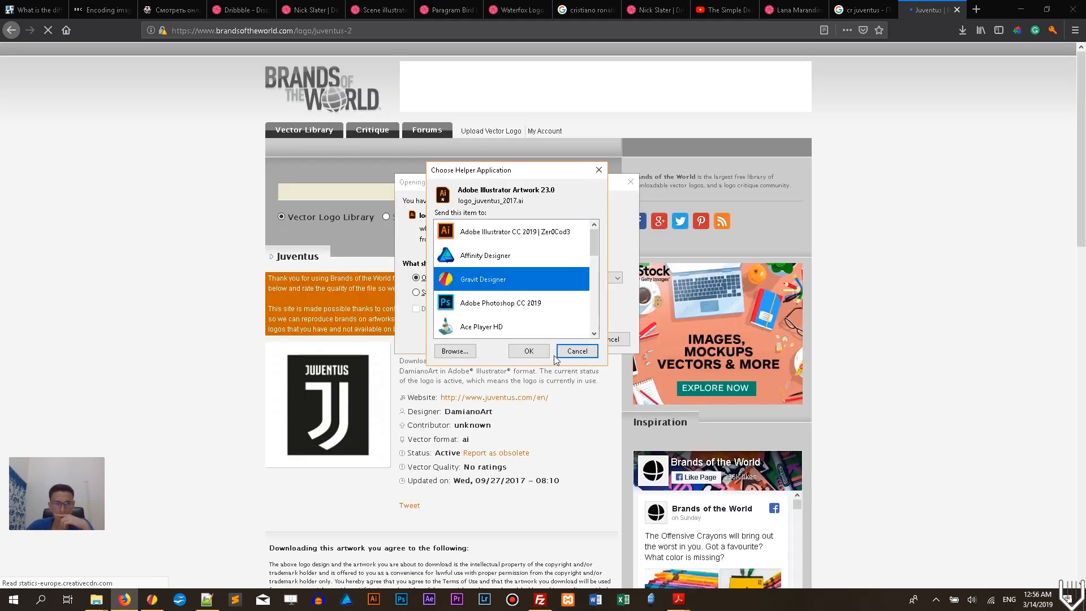
click(528, 350)
click(549, 339)
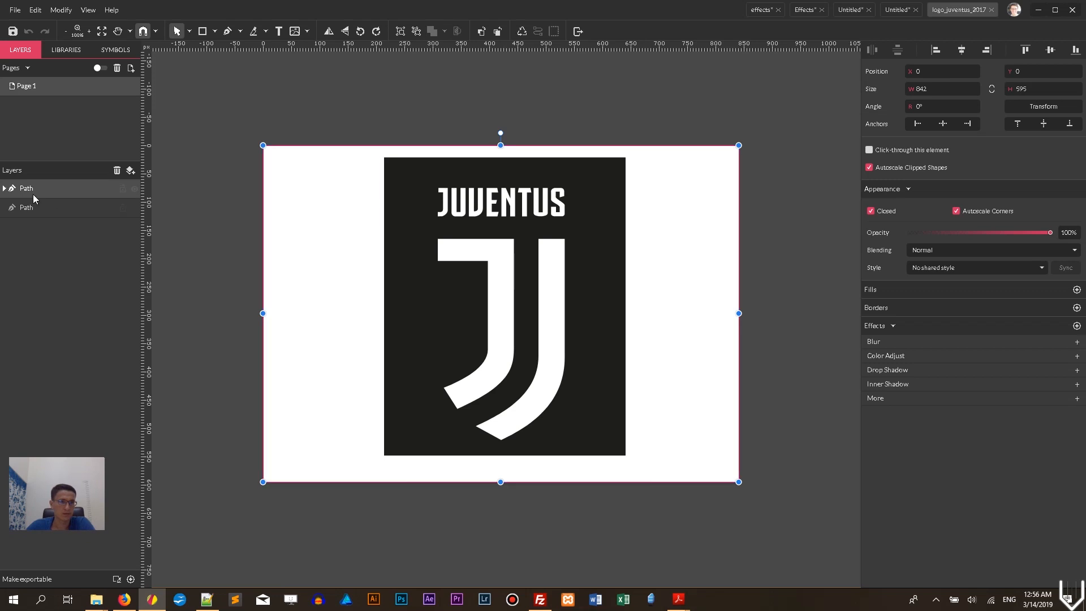
Delete the dark background rectangle behind the Juventus logo.
click(4, 188)
click(70, 210)
shift+click(500, 274)
shift+click(493, 210)
click(669, 201)
click(613, 234)
key(Delete)
Release the white logo paths from their enclosing page-sized path and group them.
key(ctrl+a)
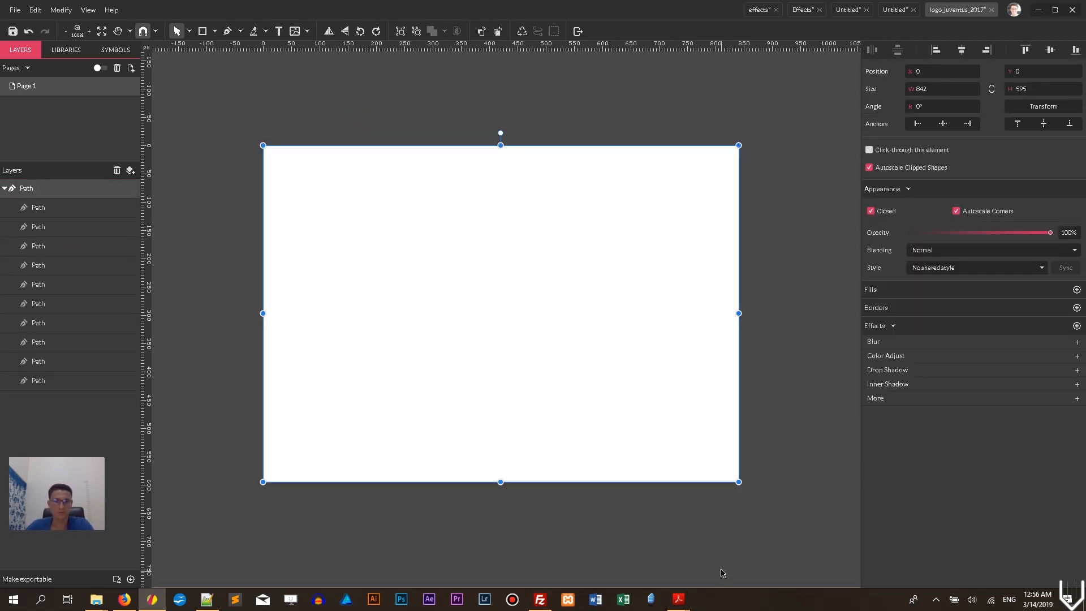
right_click(300, 268)
click(334, 371)
drag(285, 136, 721, 473)
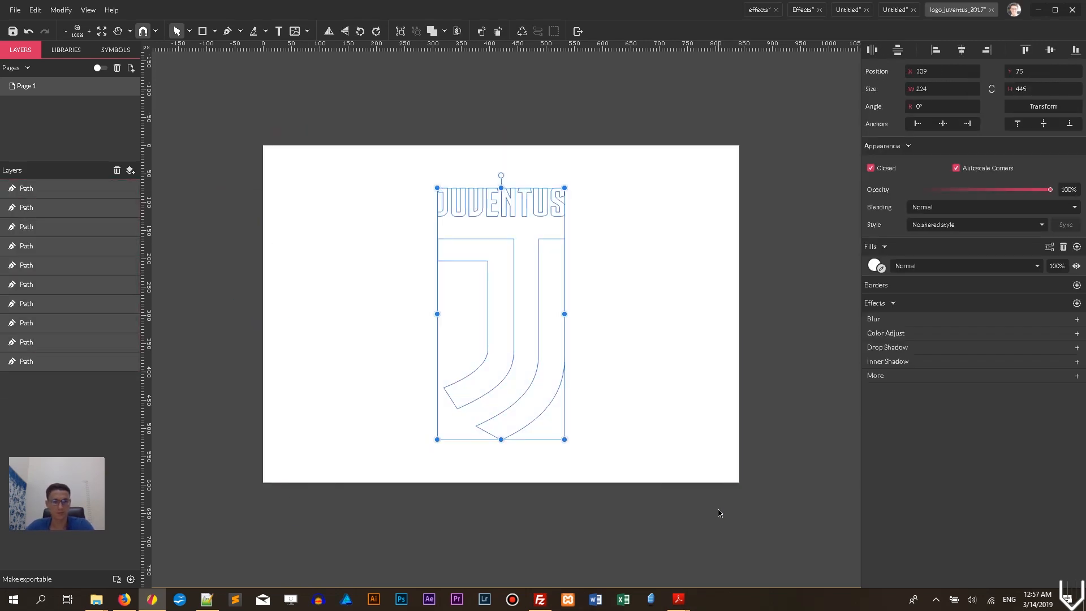
key(ctrl+g)
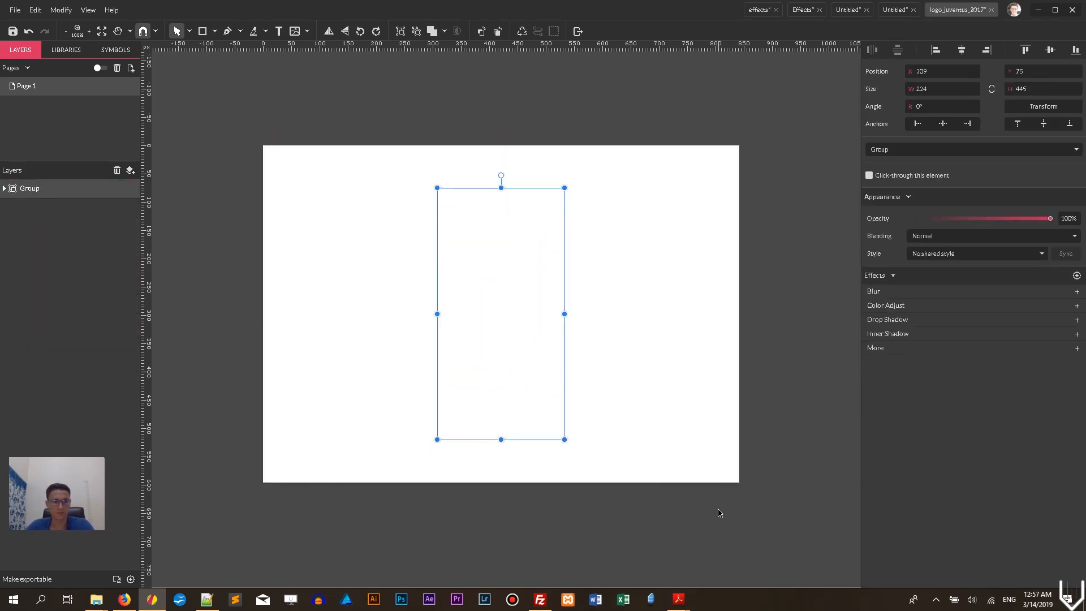
Copy the logo group into the portrait document and scale it down towards the jersey.
drag(541, 284, 546, 314)
click(894, 10)
key(ctrl+v)
drag(422, 115, 466, 345)
Fine-tune the white Juventus logo's placement on the lower part of the jersey's right dark strip.
key(ctrl+plus)
key(ctrl+plus)
drag(530, 255, 523, 271)
drag(518, 310, 516, 317)
click(643, 226)
key(ctrl+minus)
key(ctrl+minus)
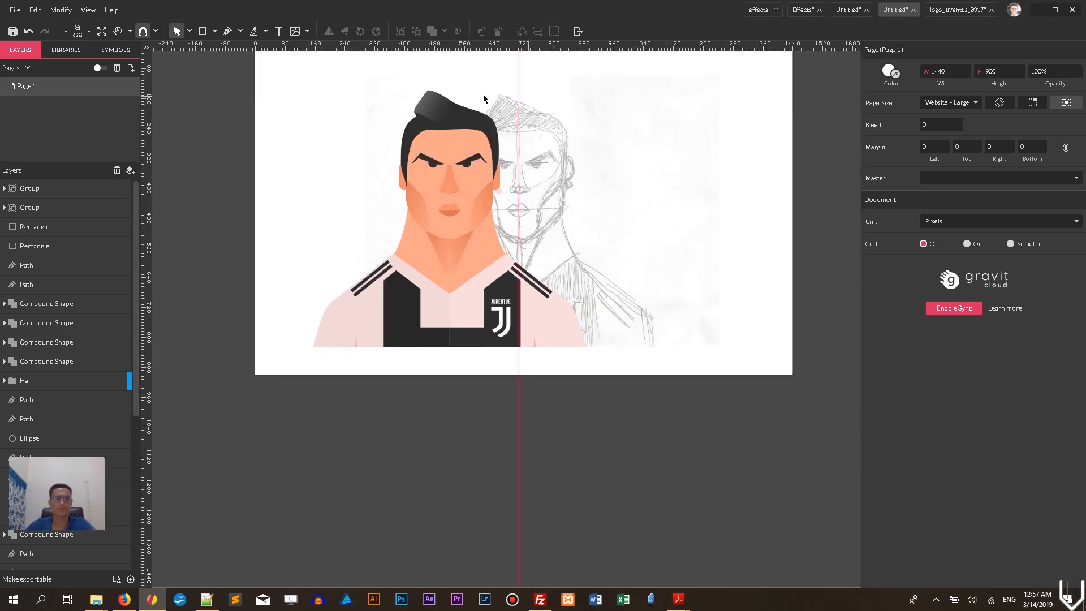
Move the whole portrait to the horizontal middle of the page with its base on the bottom edge.
drag(284, 95, 636, 374)
drag(547, 323, 611, 354)
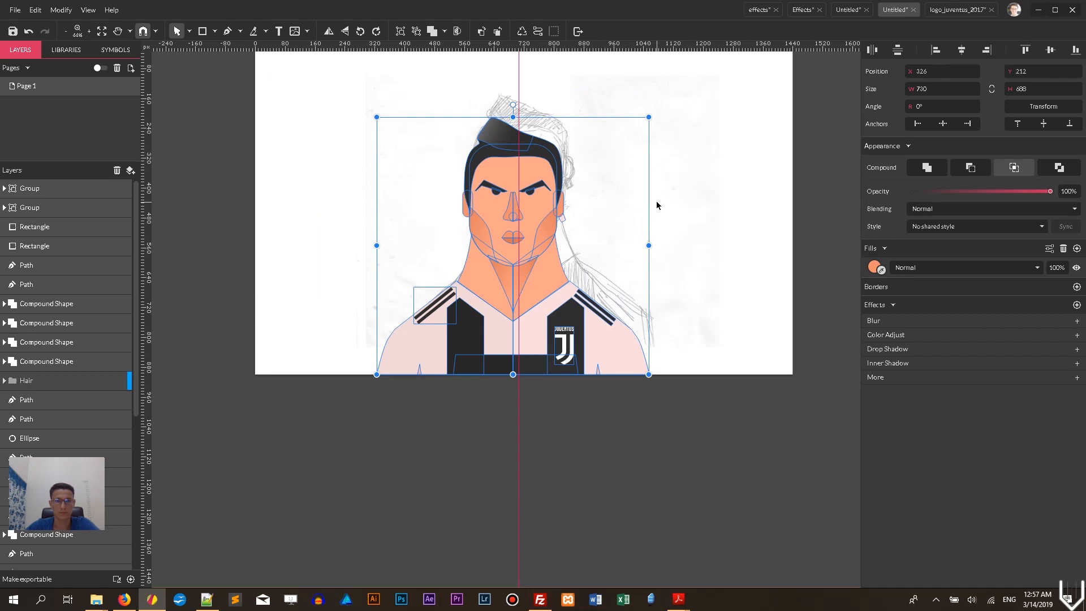
click(656, 201)
Delete the Scan layer holding the reference sketch.
scroll(74, 371, down, 5)
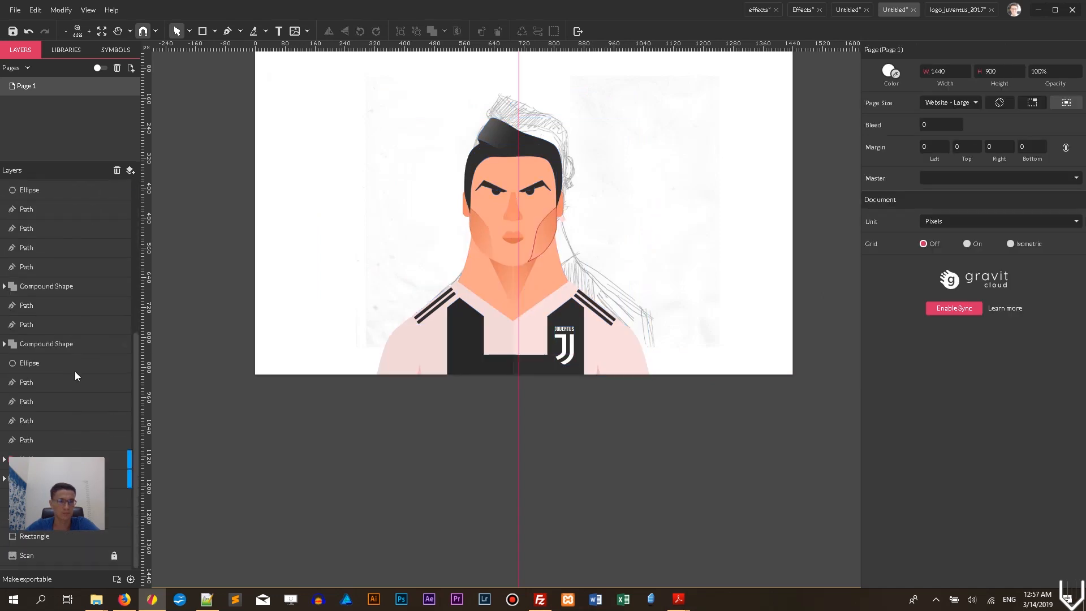
click(80, 555)
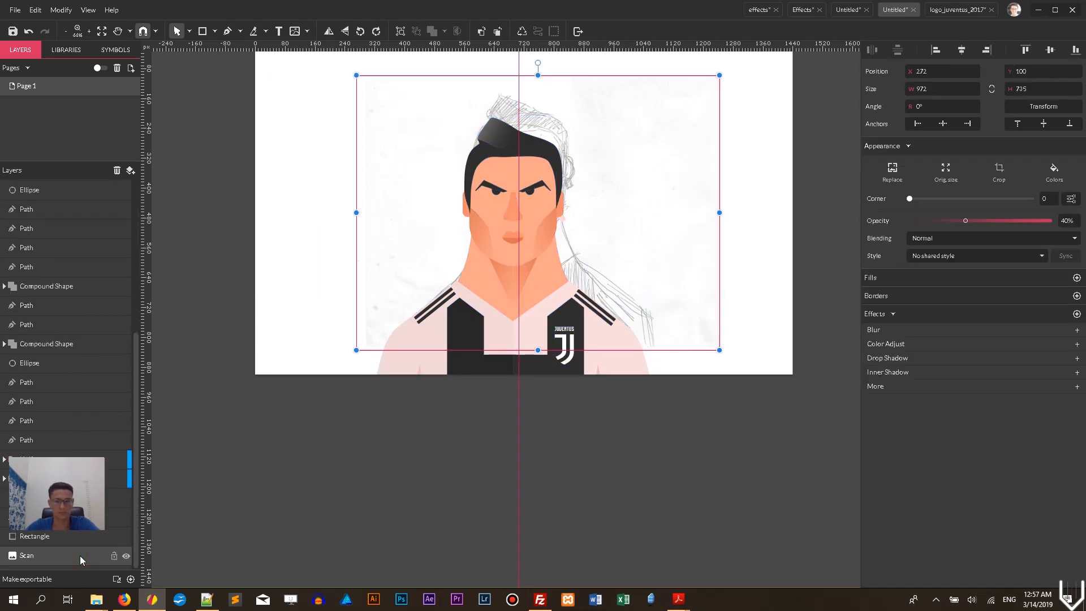
key(Delete)
key(ctrl+a)
click(678, 172)
scroll(505, 160, up, 2)
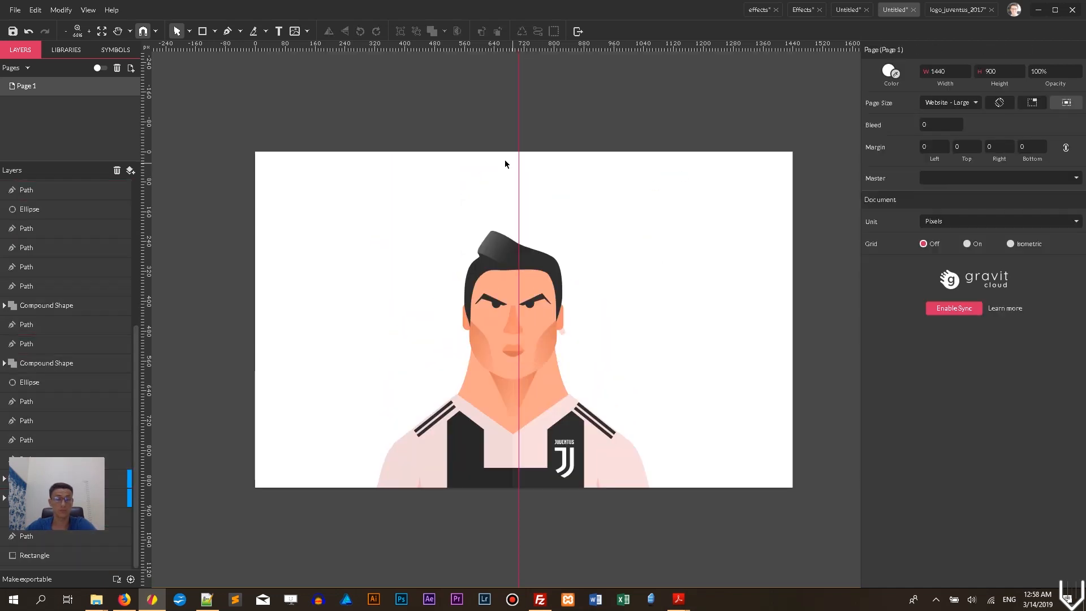
Reduce the page width to 1170 px.
click(966, 72)
key(Down)
key(Down)
key(Down)
key(Down)
key(Down)
key(Down)
key(Down)
key(Down)
key(Down)
key(Down)
key(Down)
key(Down)
key(Down)
key(Down)
key(Down)
key(Down)
key(Down)
key(Down)
key(Down)
key(Down)
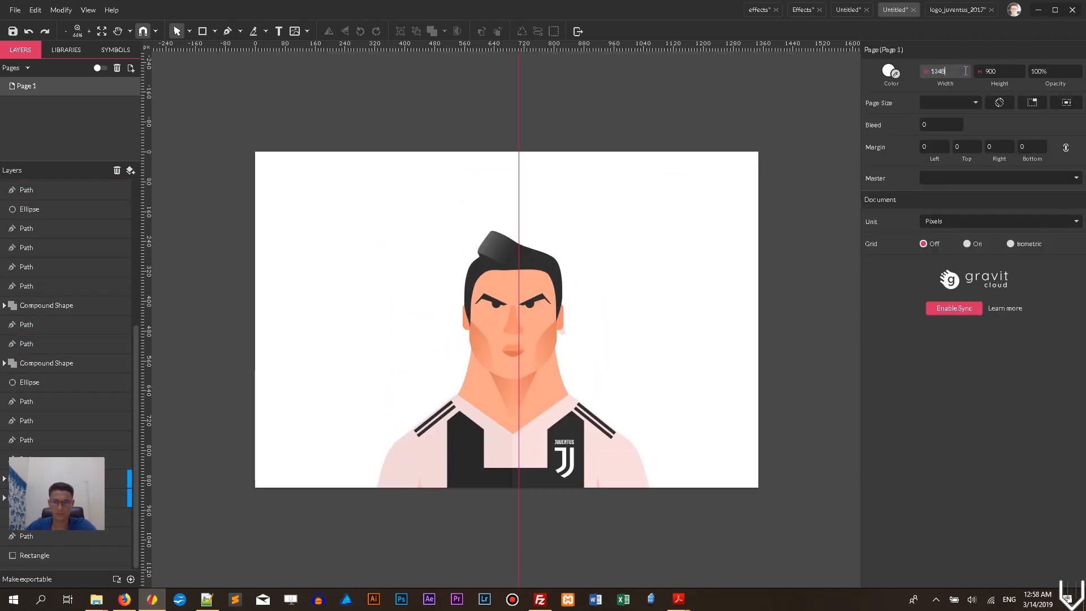
key(Down)
key(Down)
key(Down)
key(Down)
key(Down)
key(Down)
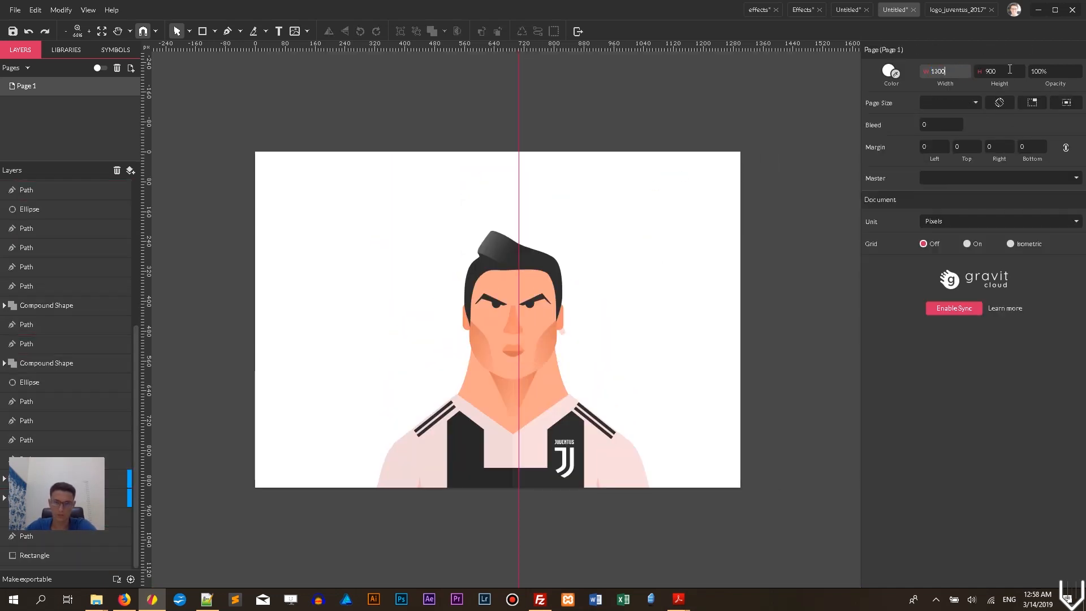
key(Down)
key(Down)
key(Down)
key(Down)
key(Down)
key(Down)
key(Down)
key(Down)
key(Down)
key(Down)
key(Down)
key(Down)
key(Down)
key(Down)
key(Down)
key(Down)
key(Down)
key(Down)
key(Down)
key(Down)
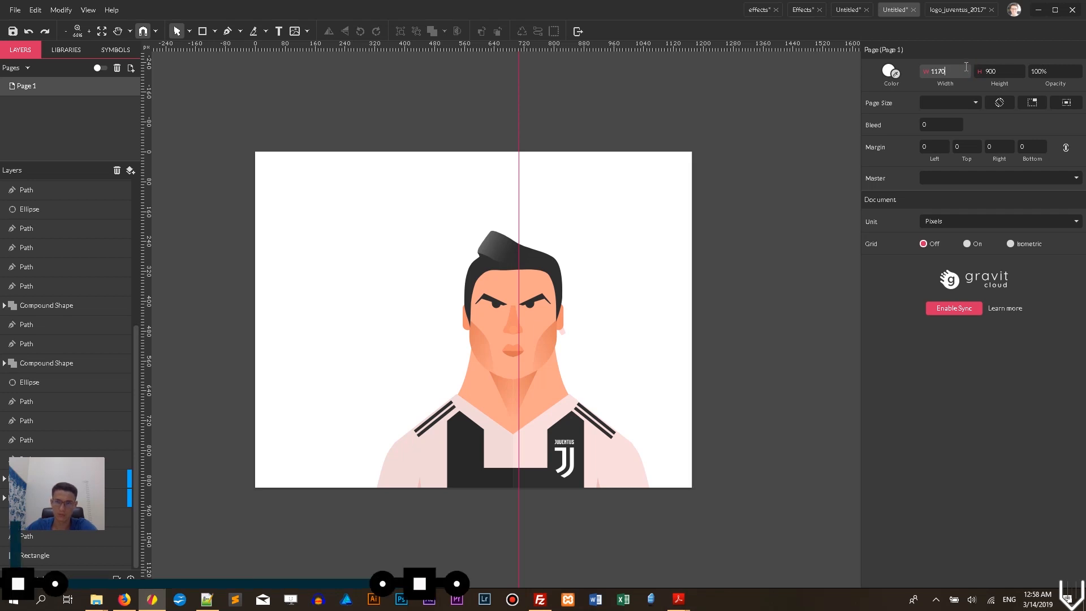
Recentre the whole portrait on the narrower page and remove the vertical guide.
drag(346, 168, 669, 534)
drag(611, 456, 574, 451)
click(626, 341)
drag(519, 216, 148, 233)
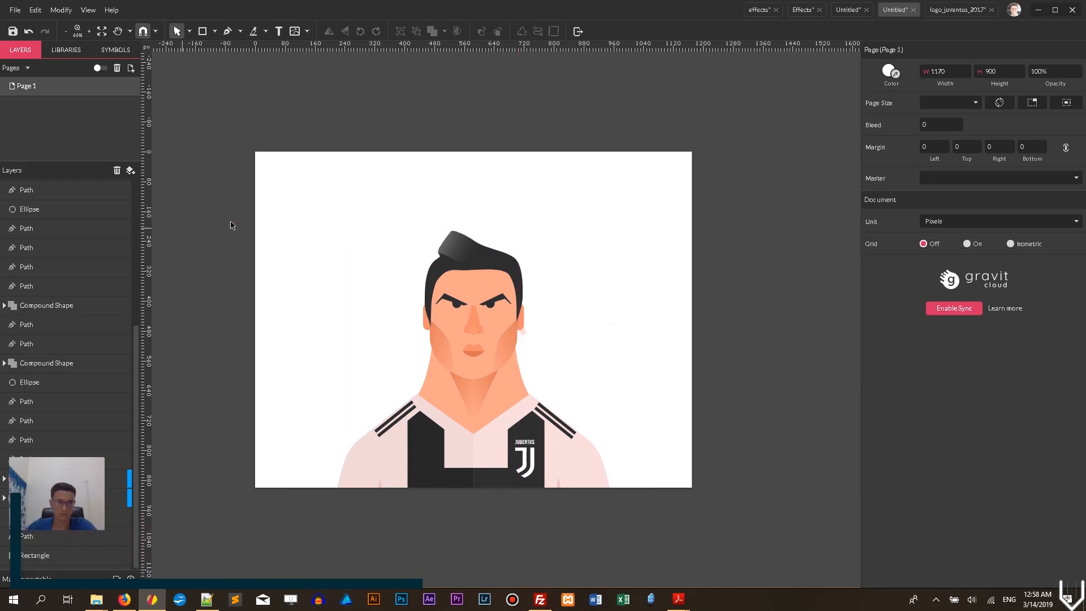
Activate the Ellipse tool.
click(215, 32)
click(241, 79)
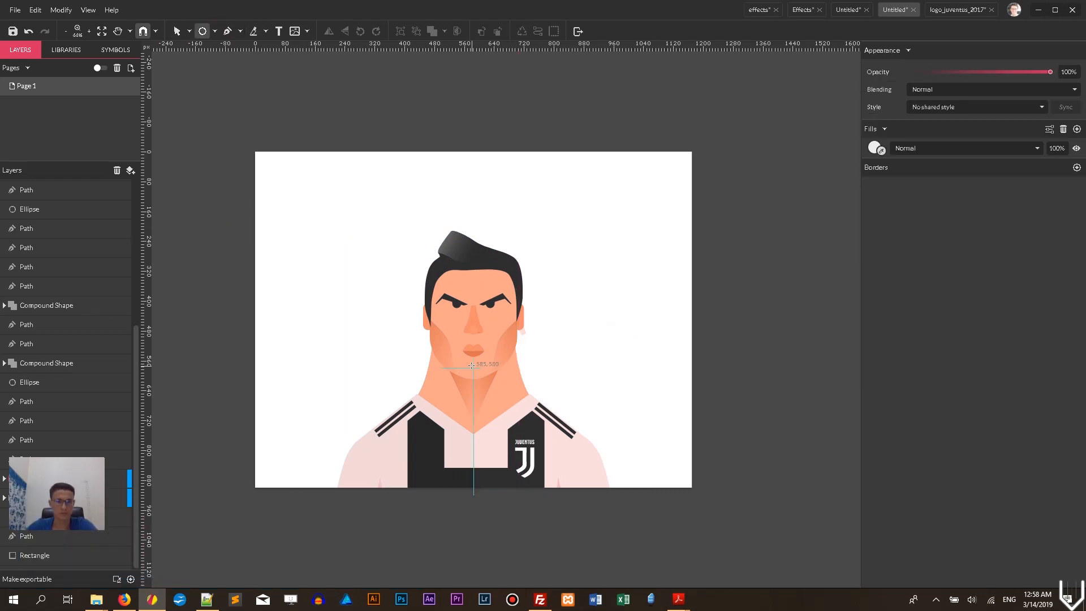
Switch to Firefox and search for "atletico" in a new tab.
click(124, 599)
click(976, 11)
text(atletico)
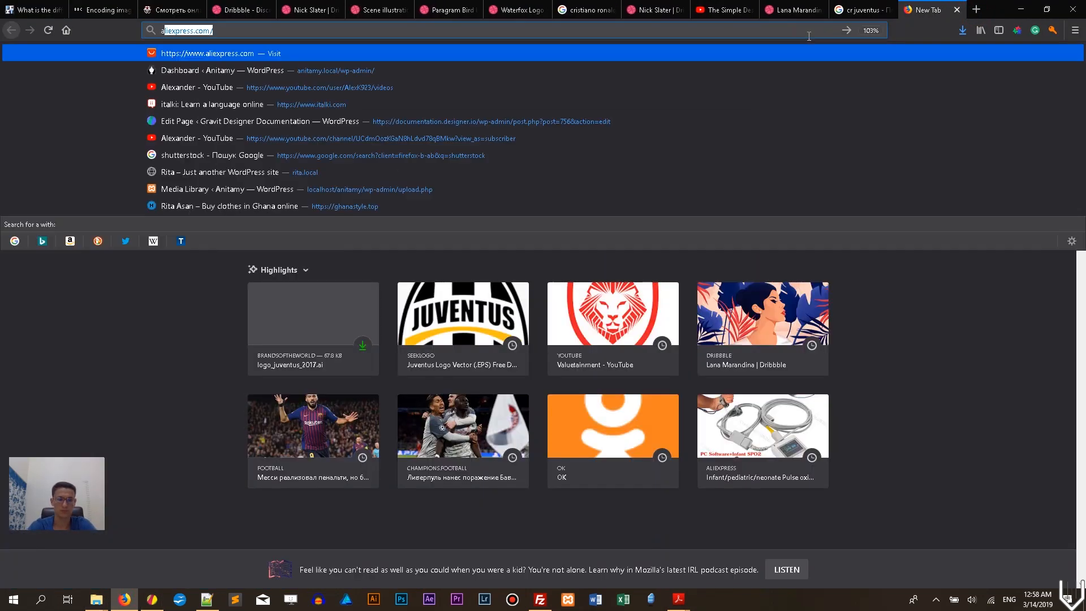
key(Return)
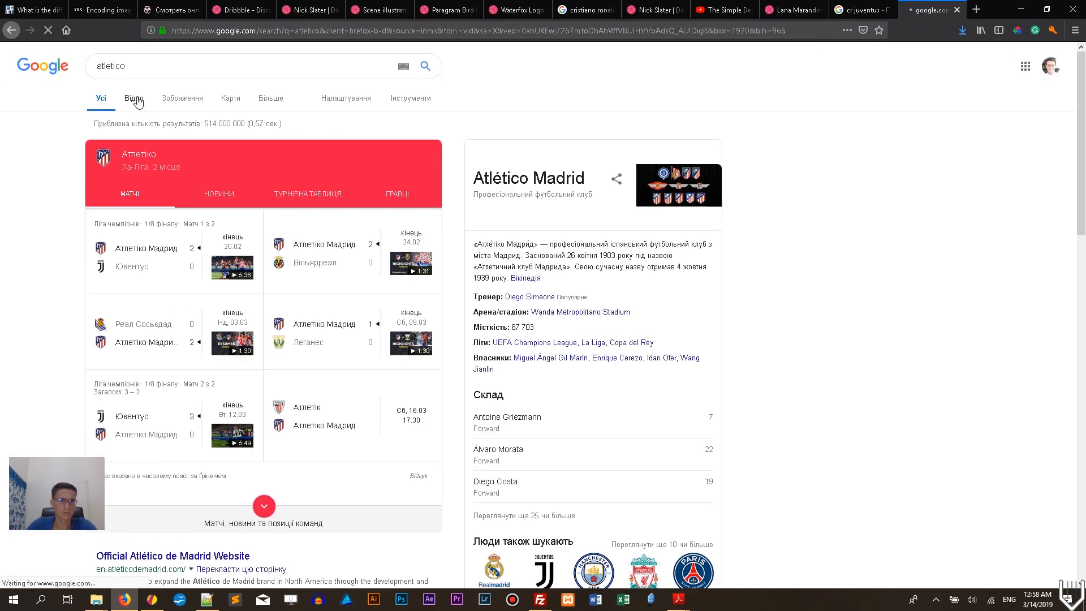
Show the image results for "atletico" and view the Atlético Madrid crest as a colour reference.
click(136, 100)
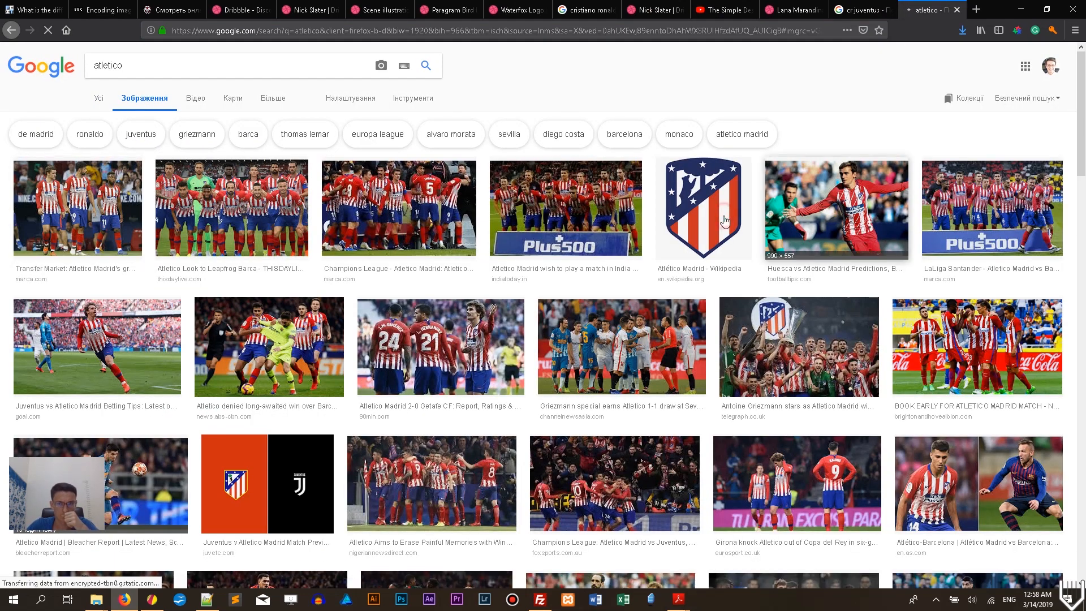
click(703, 208)
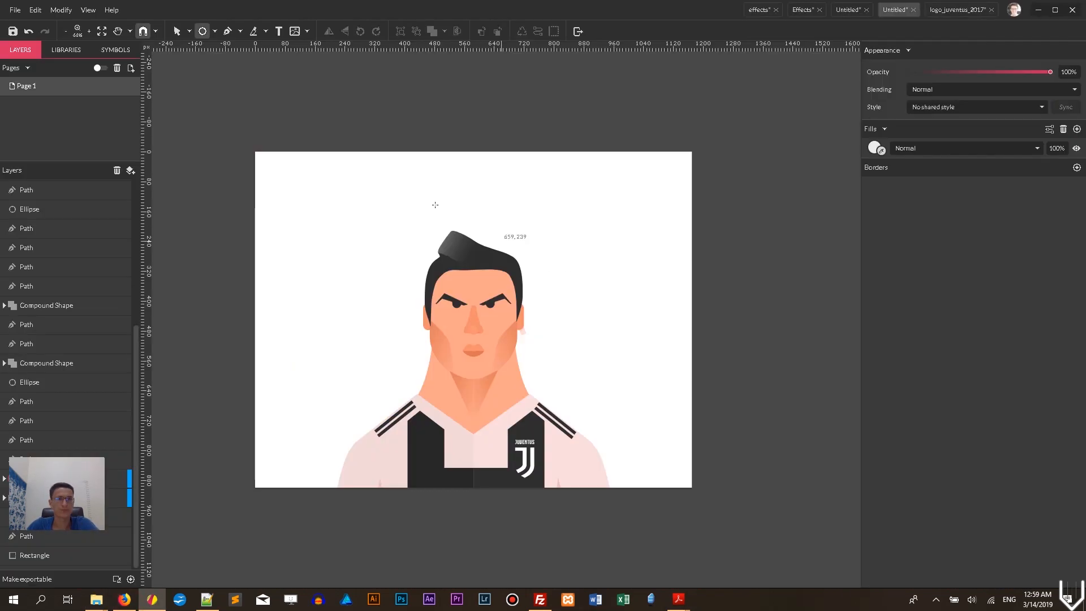
Return to the portrait document and draw a circle about 946 px in diameter around the footballer, centred horizontally on the page.
click(215, 31)
click(243, 66)
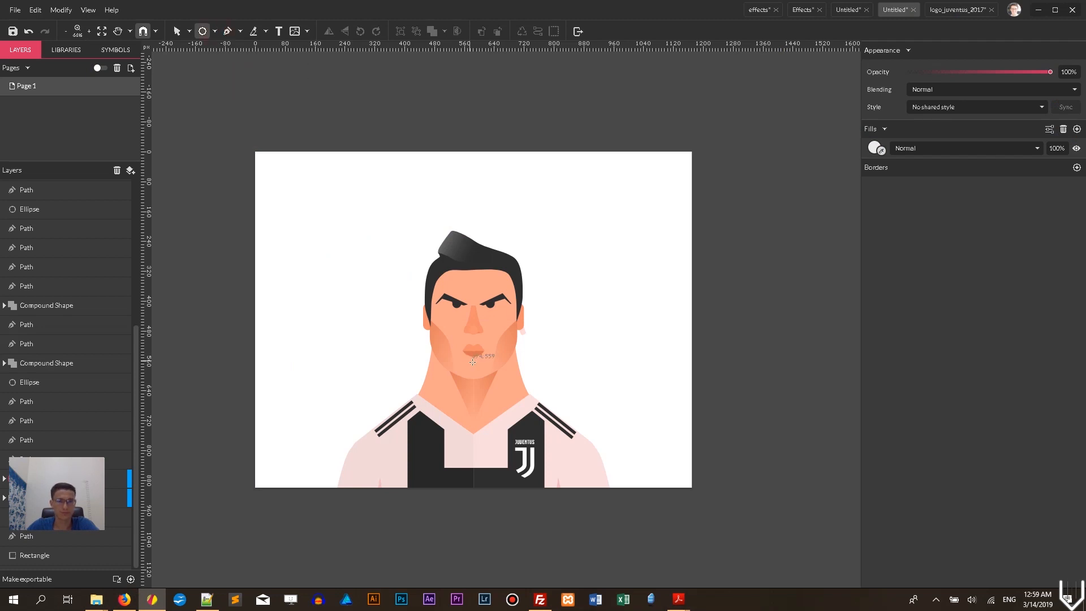
drag(296, 187, 650, 540)
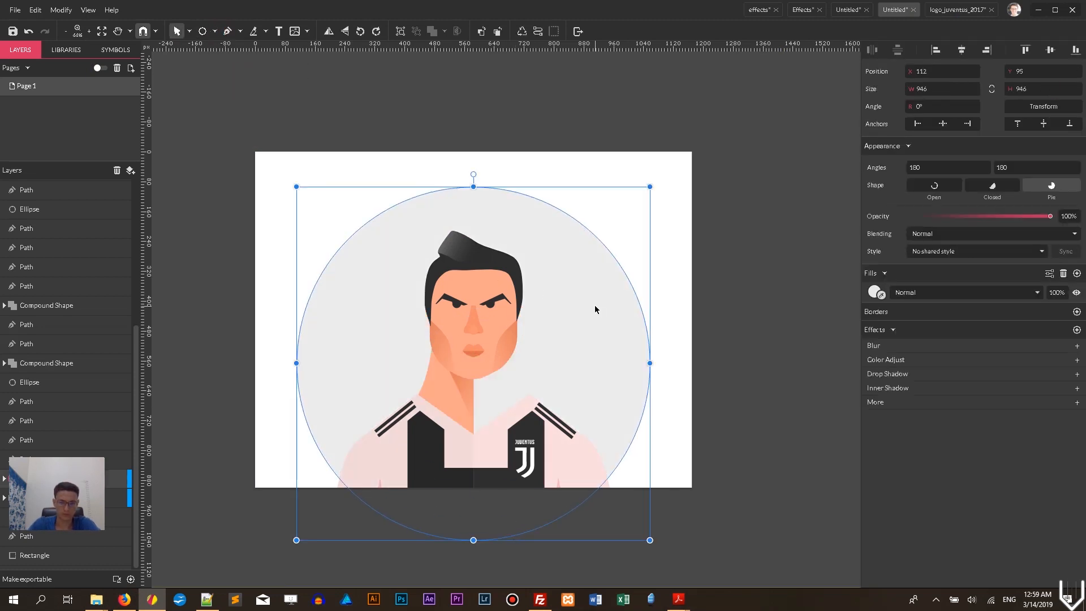
Send the circle behind the whole portrait, directly above the background rectangle, and shift it down to Y 127.
scroll(124, 398, up, 1)
click(5, 535)
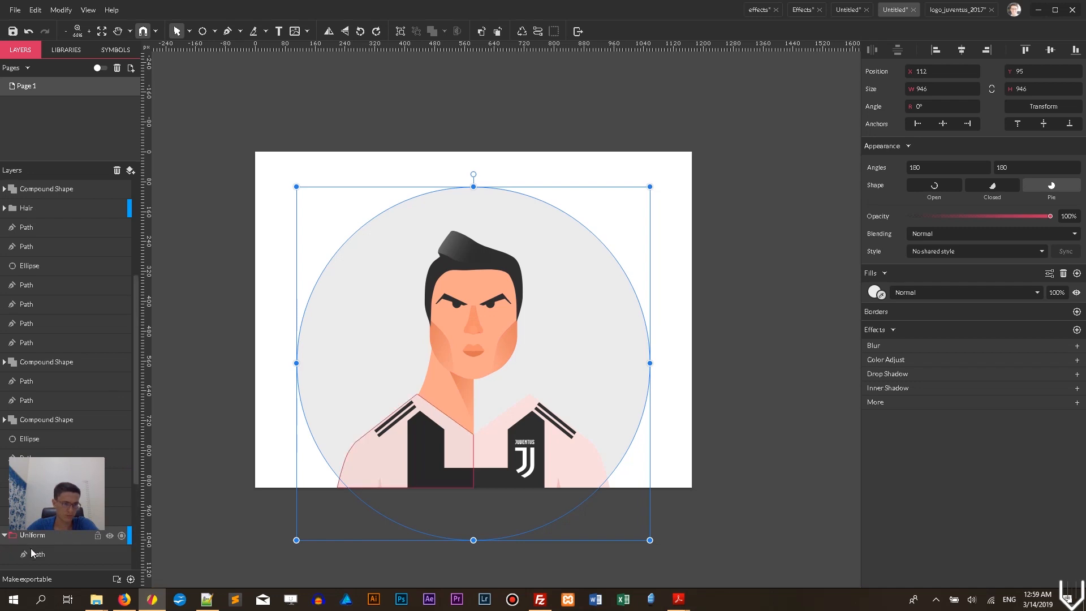
scroll(30, 548, down, 3)
key(Escape)
click(4, 480)
drag(4, 484, 14, 384)
drag(121, 484, 126, 374)
click(4, 402)
key(ctrl+Down)
key(ctrl+Down)
key(ctrl+Down)
key(ctrl+Down)
drag(591, 310, 594, 320)
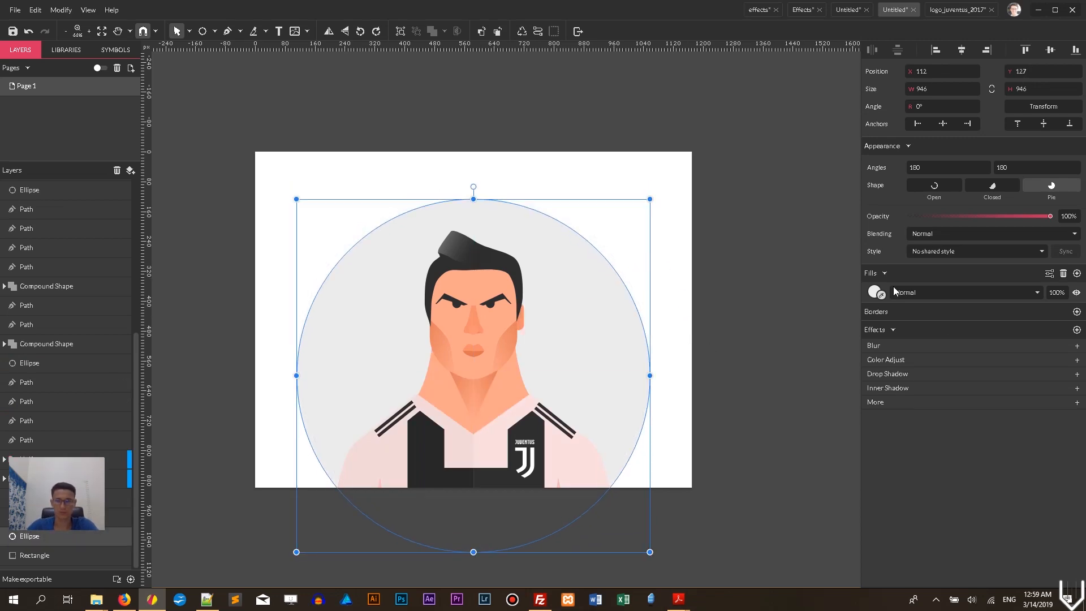
Fill the circle with the red sampled from the Atlético Madrid crest image in Firefox.
click(876, 292)
click(938, 339)
click(124, 599)
click(124, 599)
click(720, 225)
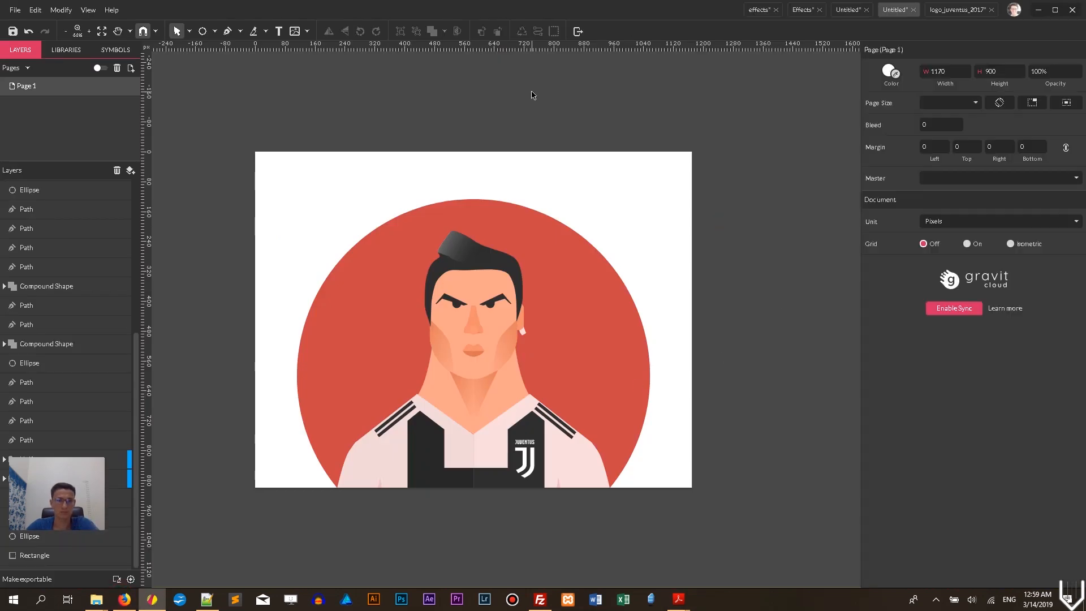
Draw a closed lightning-bolt path about 250 by 236 px across the circle's upper-right edge with the Pen tool.
key(p)
click(650, 232)
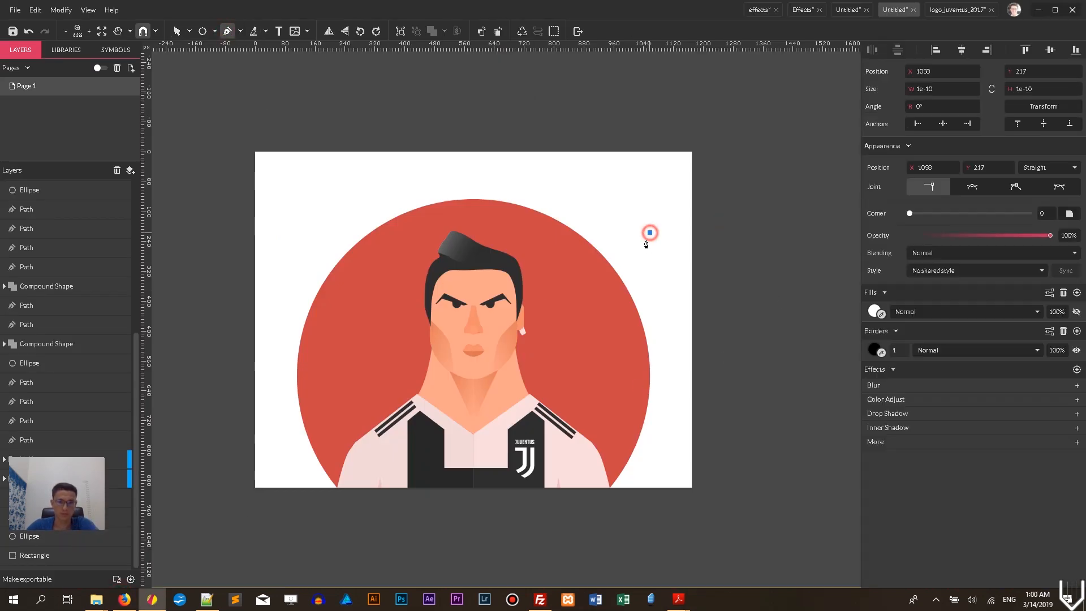
click(576, 281)
click(588, 294)
click(556, 320)
click(612, 286)
click(593, 283)
click(650, 233)
Duplicate the lightning bolt and scale the copy to about 146 by 138 px beside the original.
click(190, 31)
click(205, 47)
click(593, 290)
drag(593, 290, 642, 311)
drag(677, 261, 625, 295)
shift+click(595, 287)
Try to subtract the large lightning bolt from the red circle, and undo the attempt.
click(549, 227)
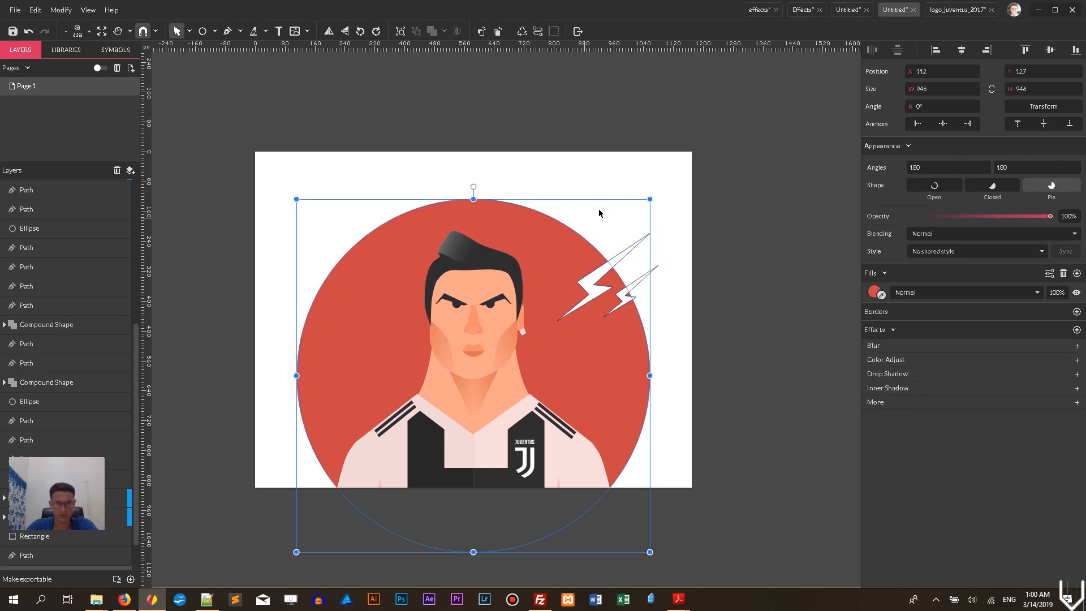
click(612, 261)
shift+click(542, 229)
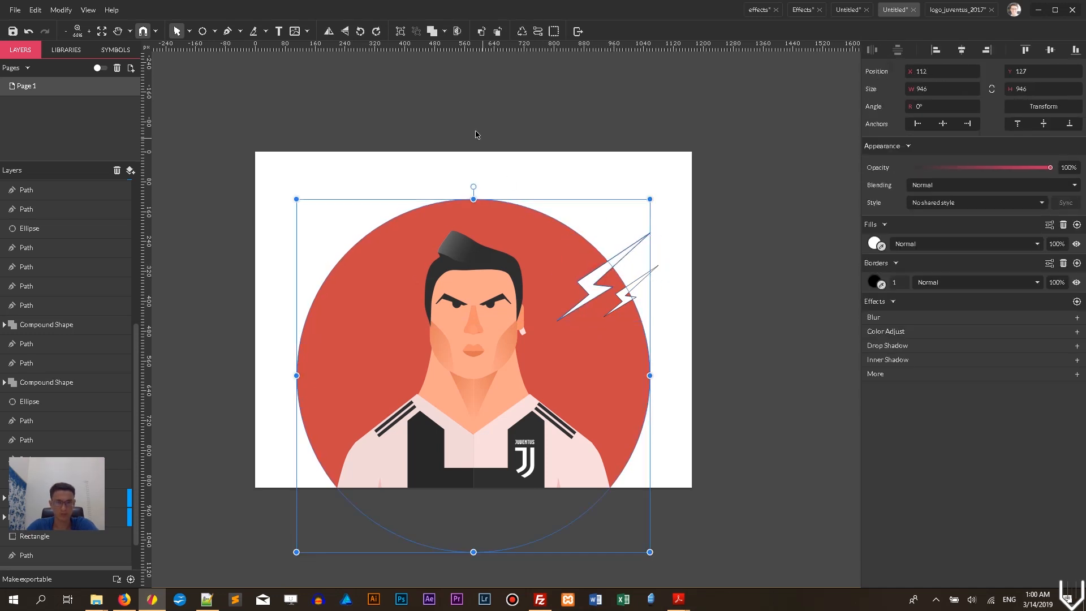
click(444, 31)
click(465, 65)
key(ctrl+z)
drag(634, 199, 690, 272)
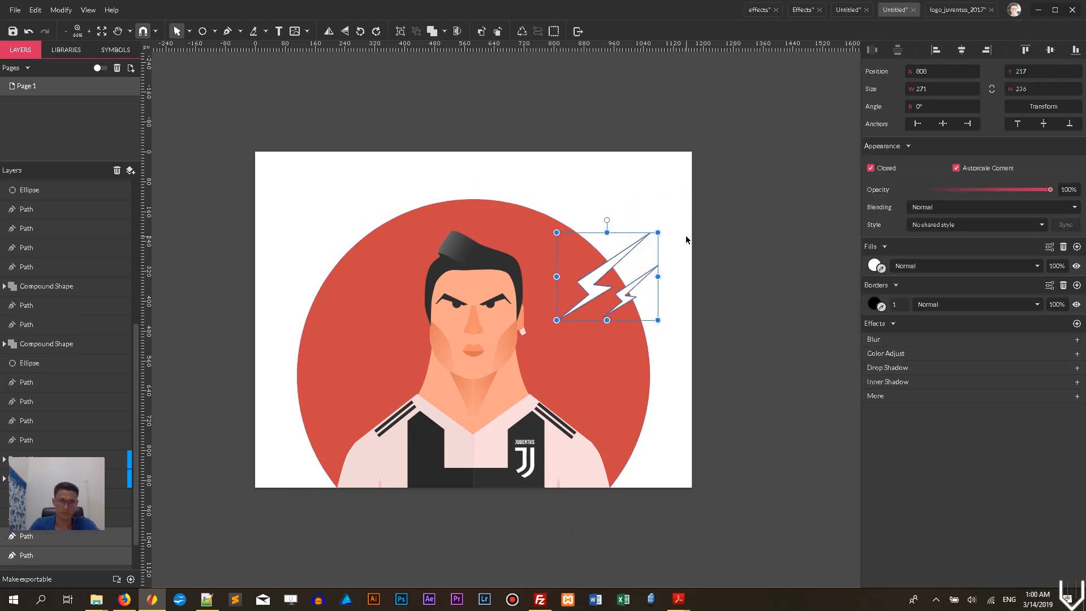
Select the large lightning bolt together with the red circle and subtract the bolt from the circle.
click(608, 265)
shift+click(623, 253)
click(444, 31)
click(476, 76)
key(ctrl+z)
click(444, 31)
click(466, 64)
click(488, 79)
Subtract the smaller lightning bolt from the red circle as well.
click(622, 307)
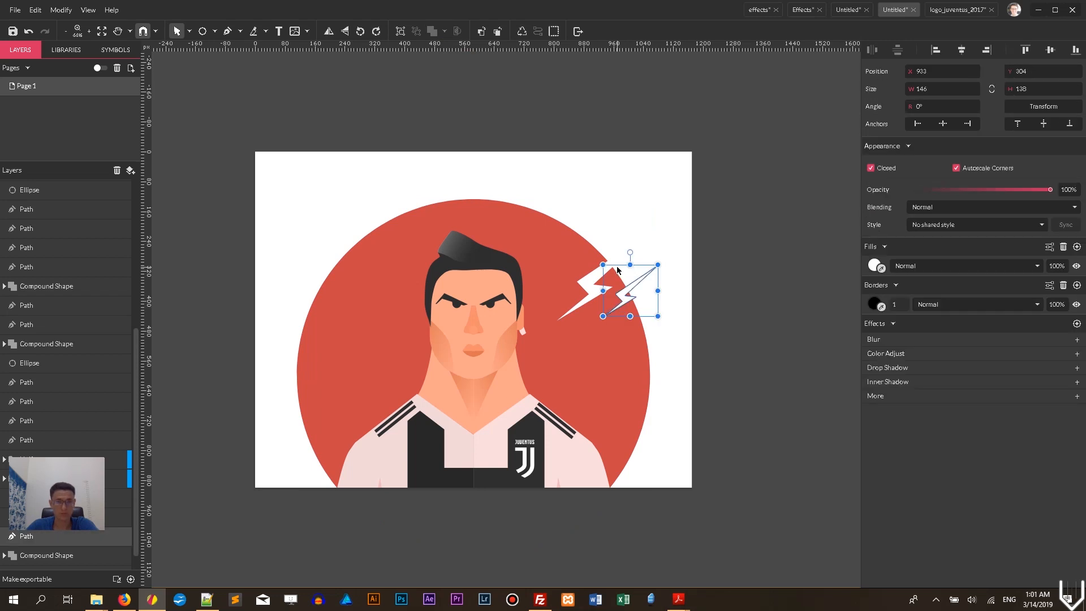
shift+click(631, 340)
click(444, 31)
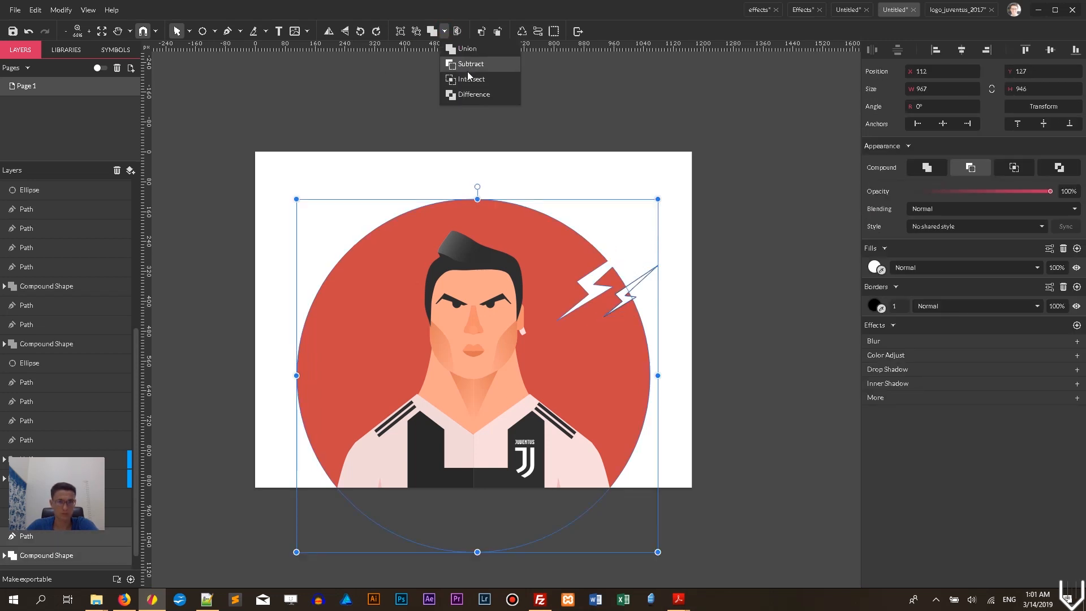
click(466, 64)
click(635, 179)
Pull the right-hand middle tip of both lightning cut-outs slightly inwards with the Subselect tool.
key(ctrl+plus)
key(ctrl+plus)
click(190, 31)
click(203, 63)
drag(755, 254, 734, 262)
click(809, 220)
click(783, 288)
drag(809, 277, 794, 284)
click(810, 265)
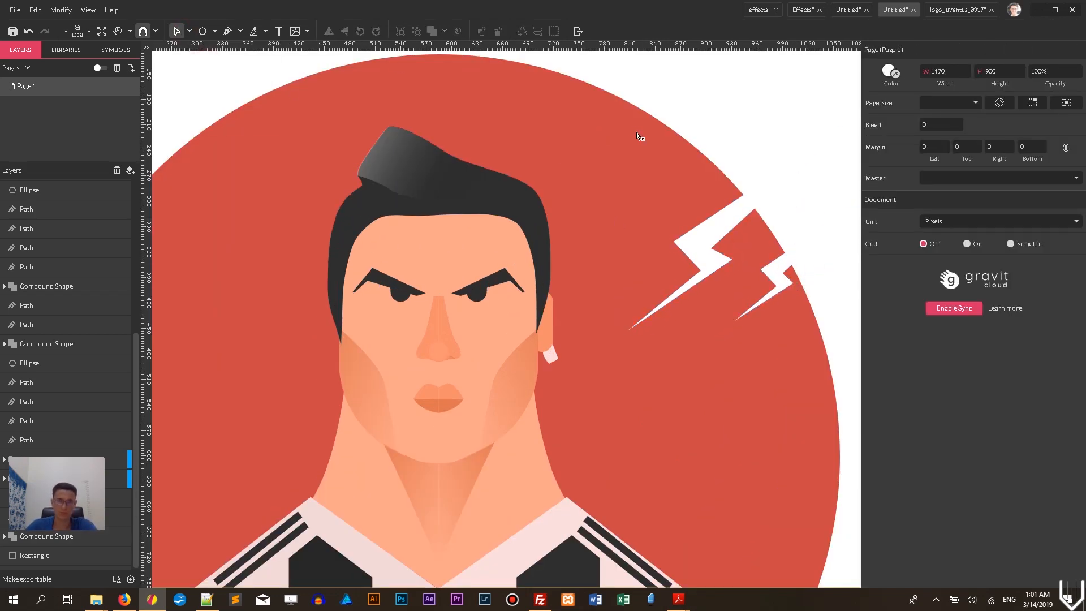
Select the large lightning bolt inside the compound shape with the Pointer tool and move it upwards.
click(190, 31)
click(202, 48)
click(696, 250)
click(696, 249)
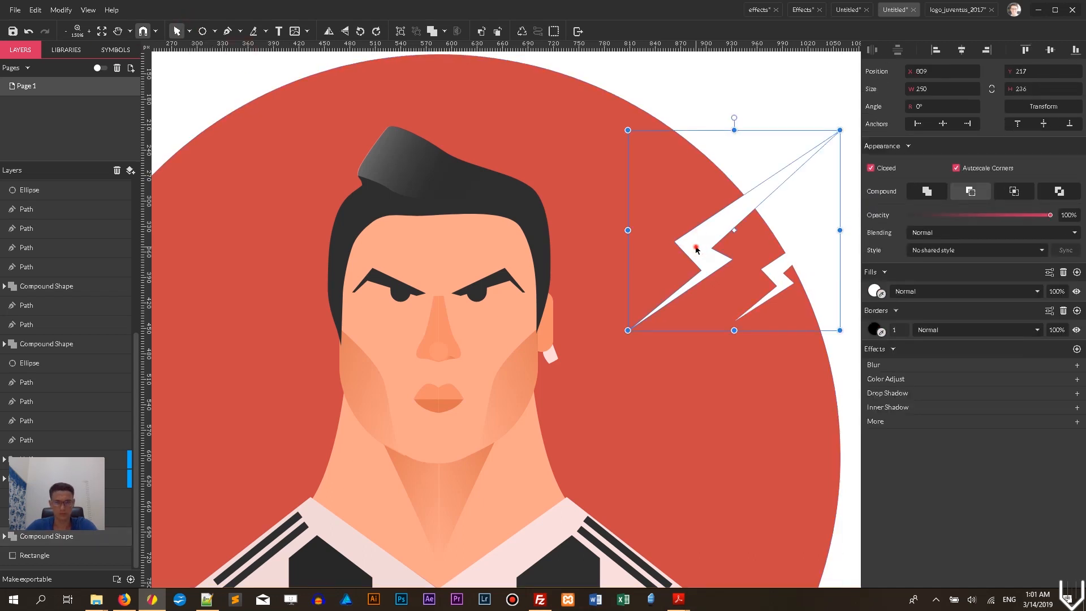
drag(696, 249, 690, 169)
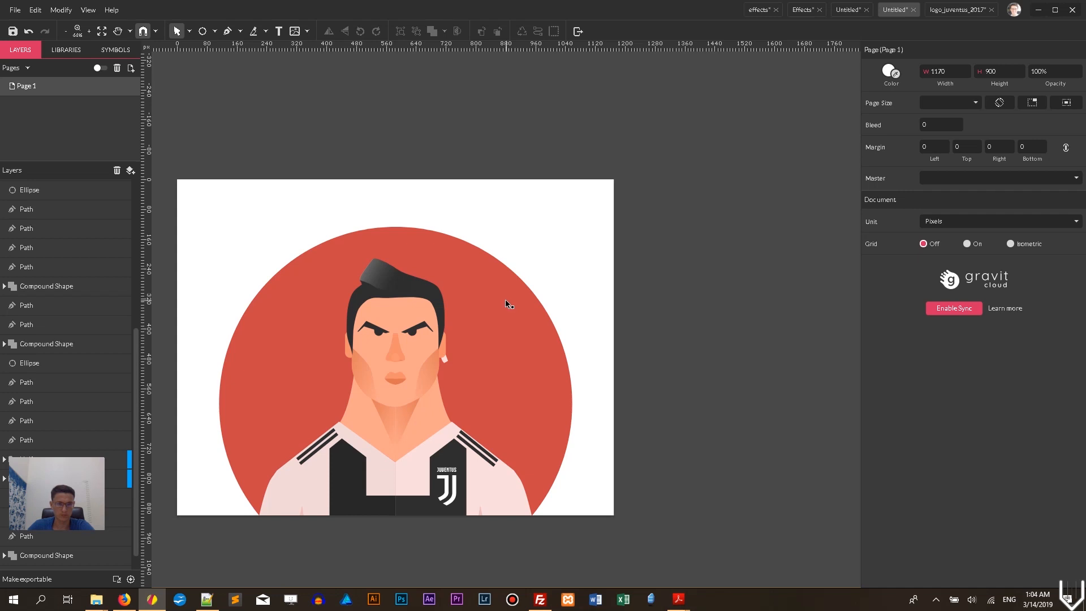
Add an inner shadow to the red circle and increase its blur to darken the rim softly.
click(506, 299)
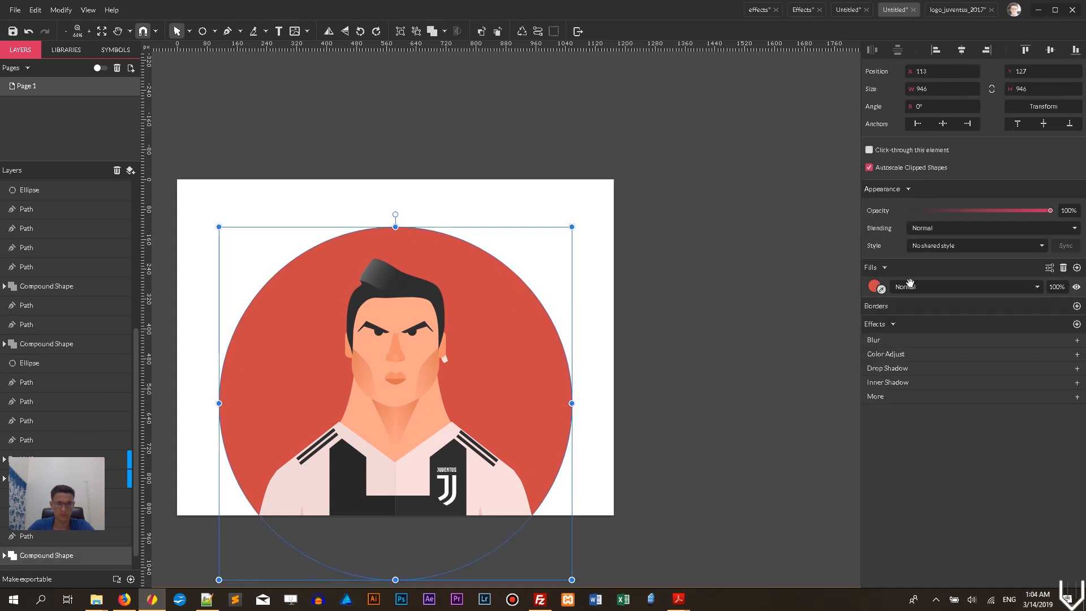
click(910, 384)
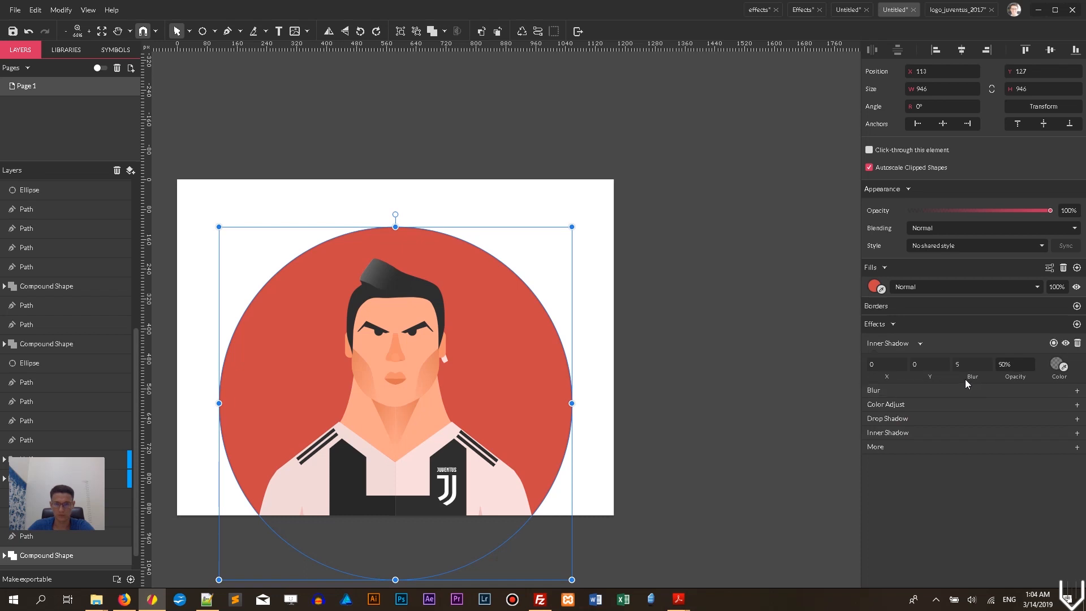
click(928, 367)
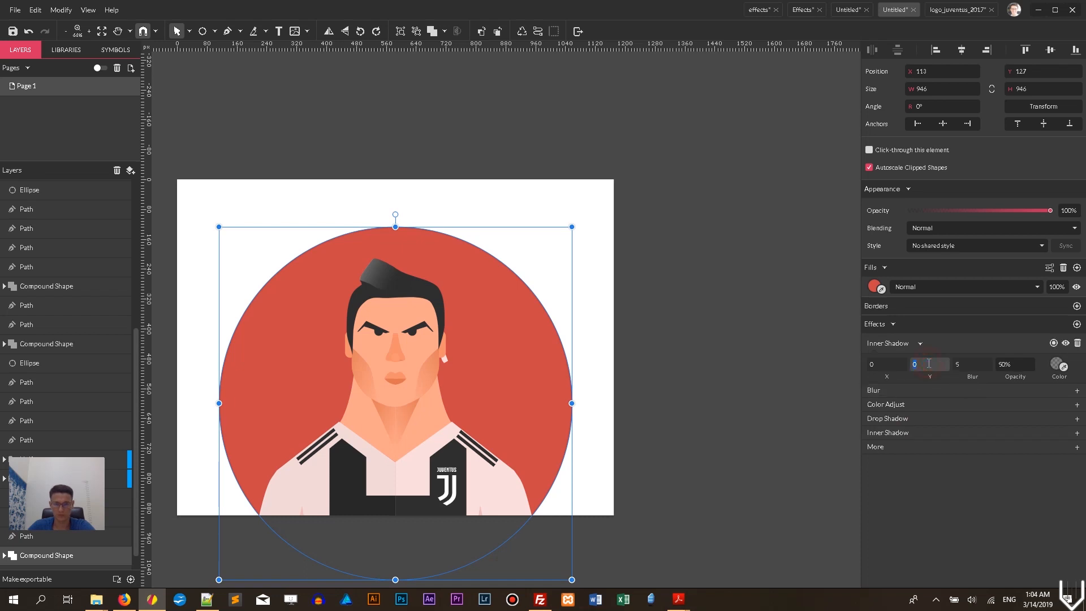
click(968, 362)
scroll(966, 360, up, 13)
click(706, 298)
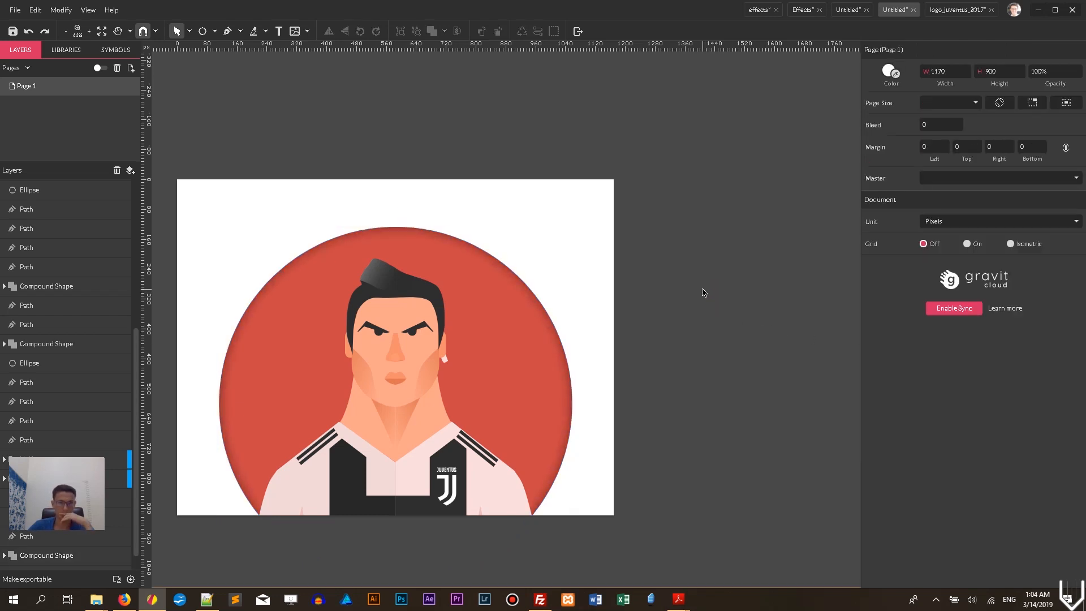